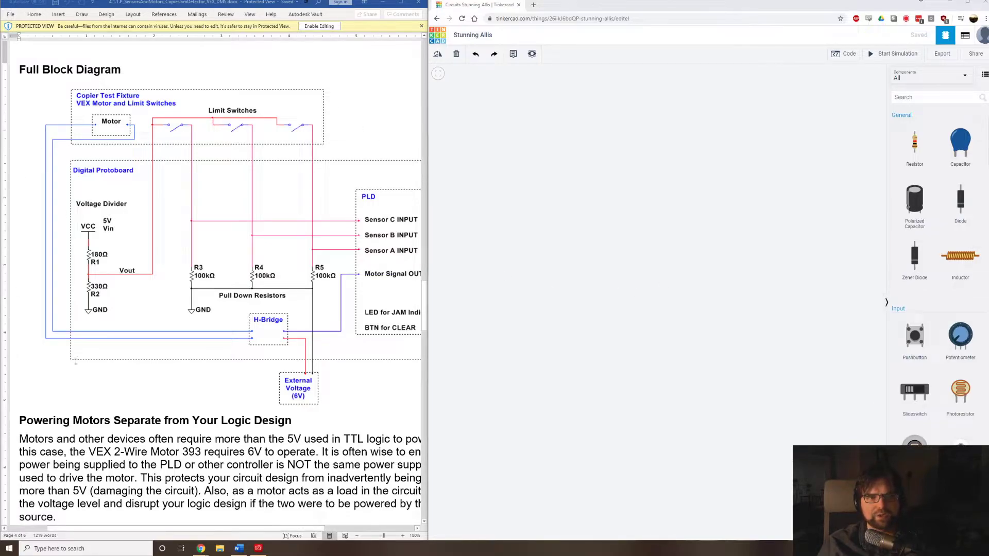
# Place a Hobby Gearmotor in the upper-left area of the empty workplane.
pyautogui.scroll(-4, 961, 325)
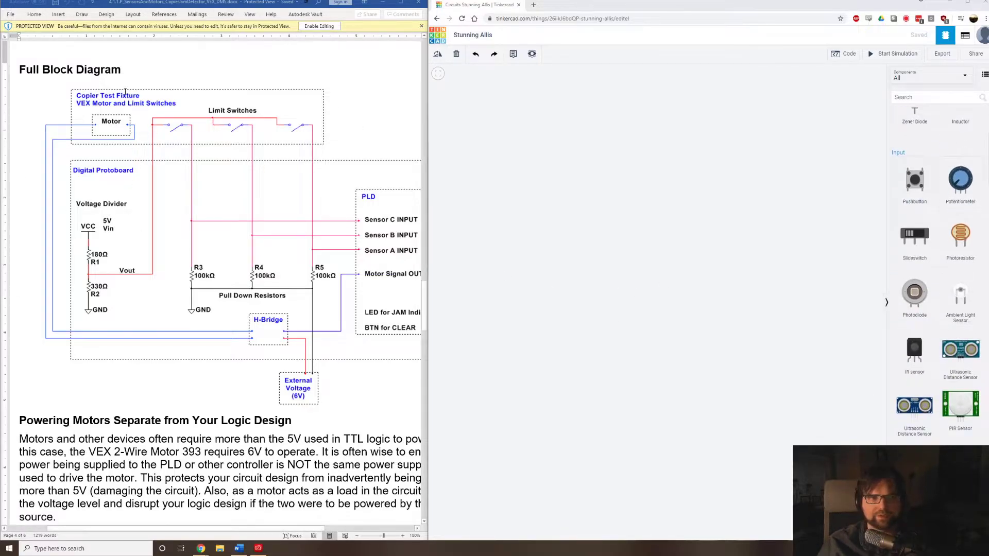
pyautogui.scroll(-15, 957, 327)
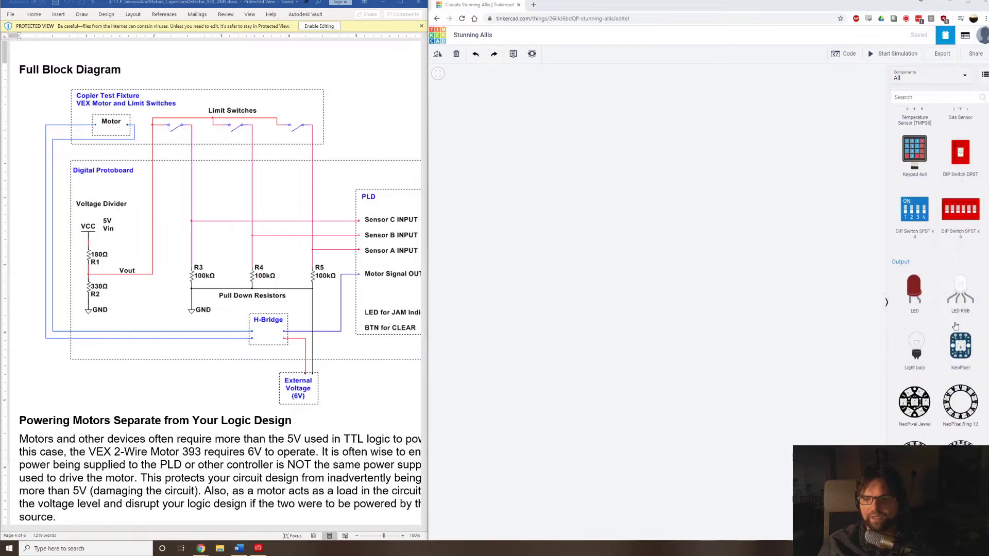
pyautogui.moveTo(960, 309); pyautogui.dragTo(644, 263)
pyautogui.scroll(-6, 644, 263)
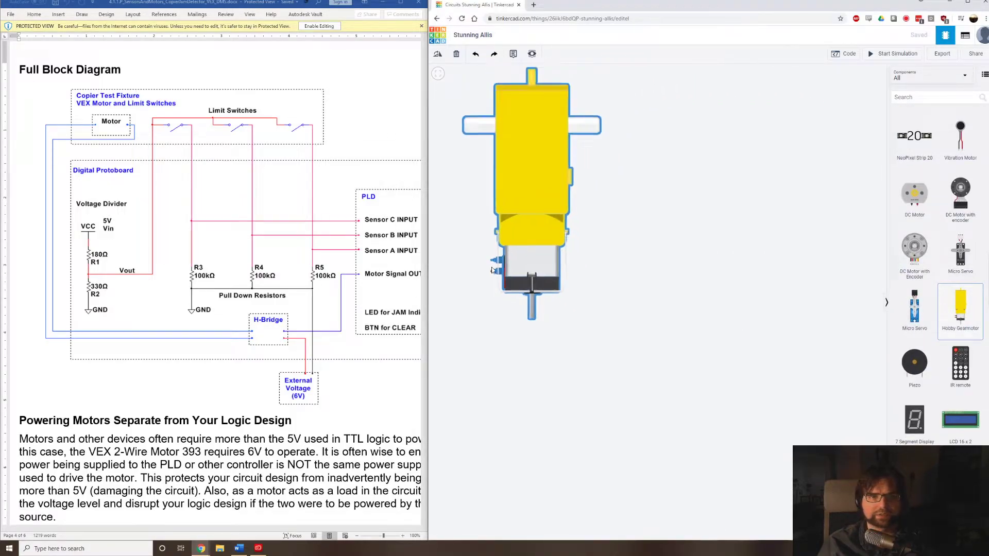
pyautogui.moveTo(430, 187); pyautogui.dragTo(504, 181)
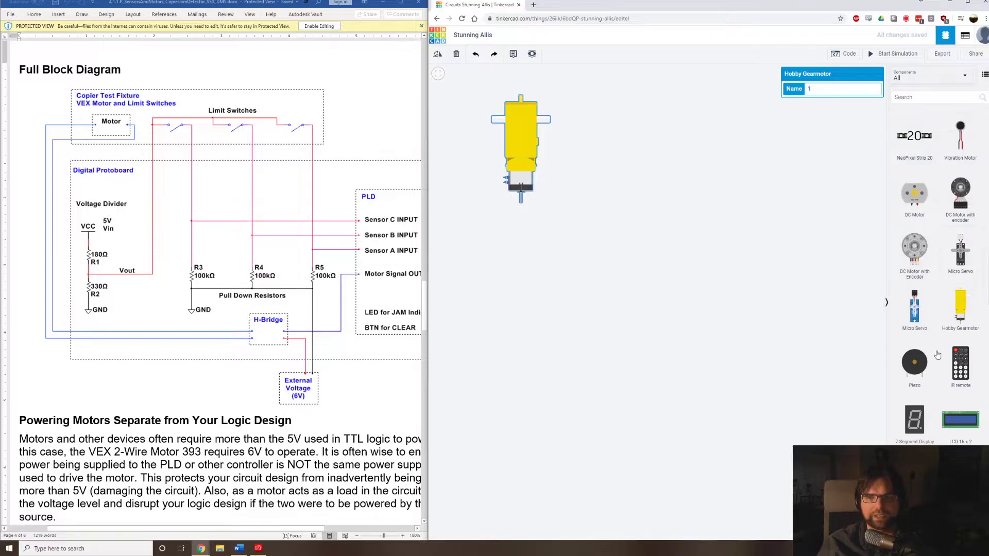
# Add a full-size breadboard to the workplane beside the gearmotor.
pyautogui.scroll(-5, 938, 360)
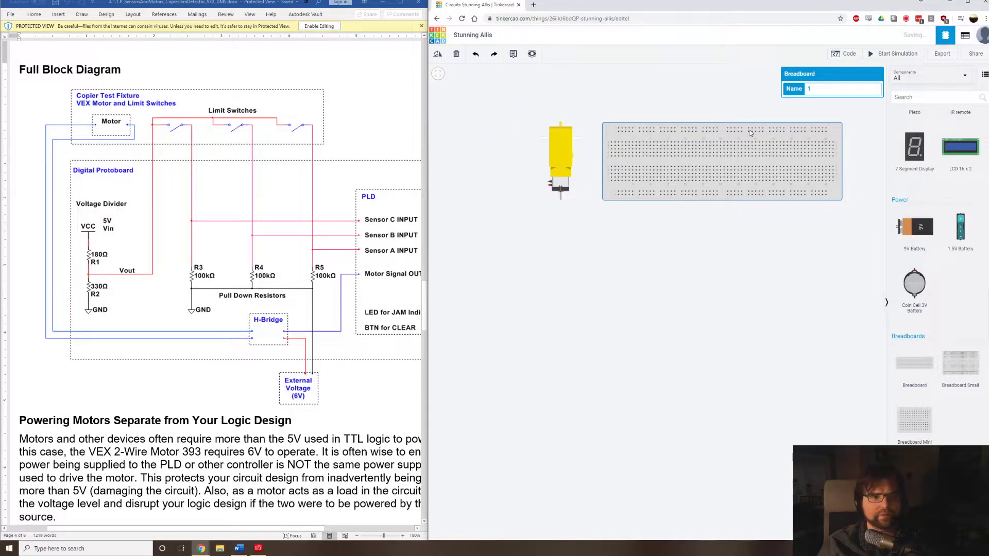
pyautogui.moveTo(719, 211); pyautogui.dragTo(691, 242)
pyautogui.scroll(1, 981, 287)
pyautogui.scroll(-10, 968, 278)
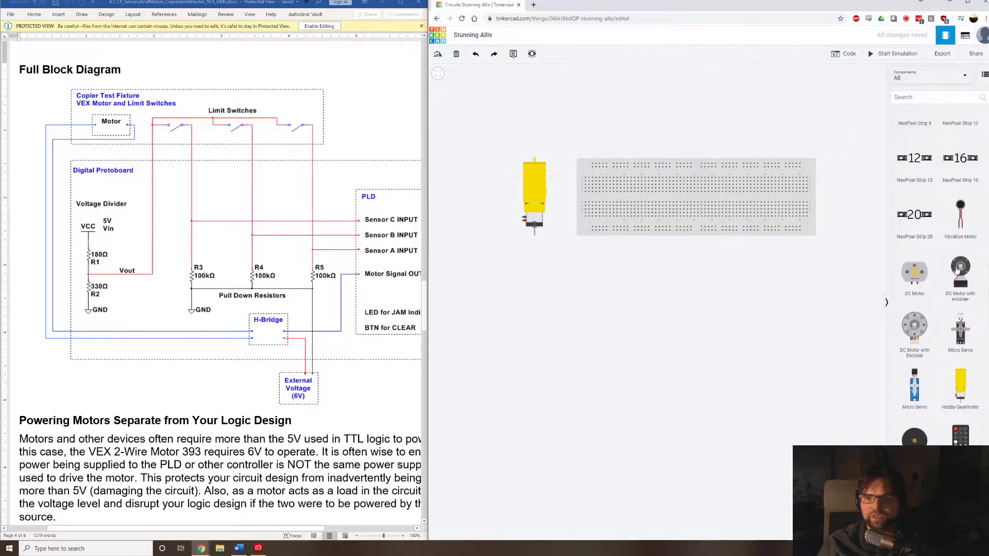
# Place two pushbuttons across the breadboard's centre gap, spaced apart near its left end.
pyautogui.scroll(10, 956, 270)
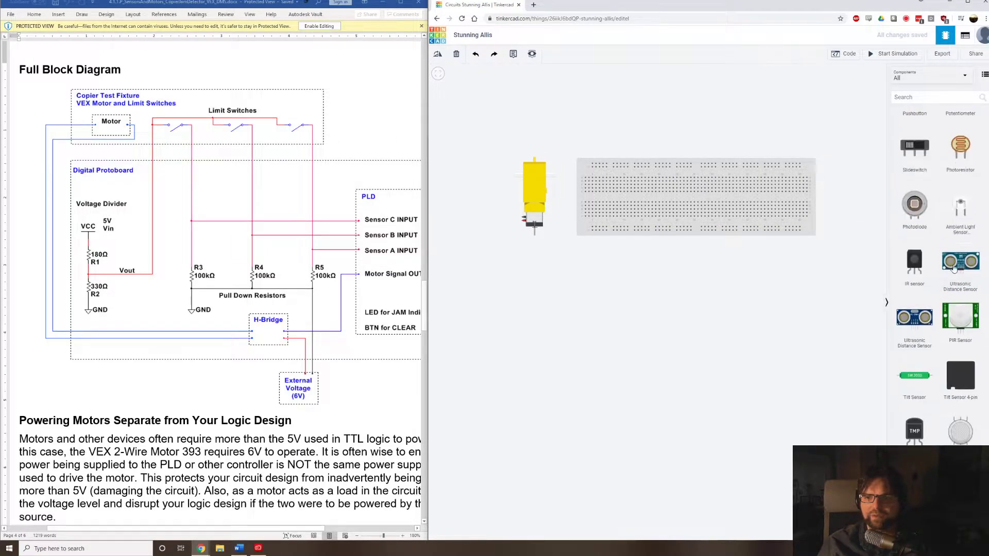
pyautogui.scroll(2, 954, 267)
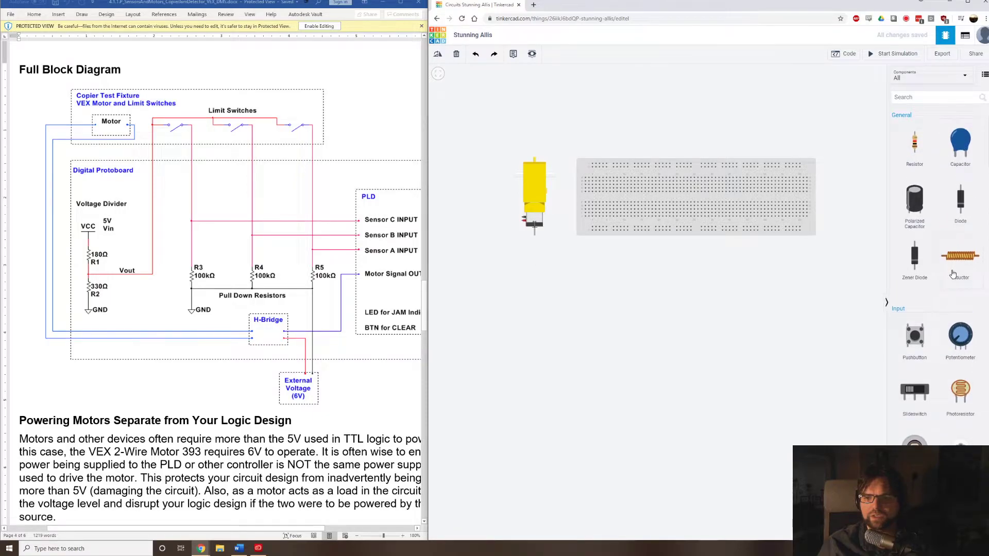
pyautogui.scroll(-1, 953, 275)
pyautogui.moveTo(922, 300); pyautogui.dragTo(597, 204)
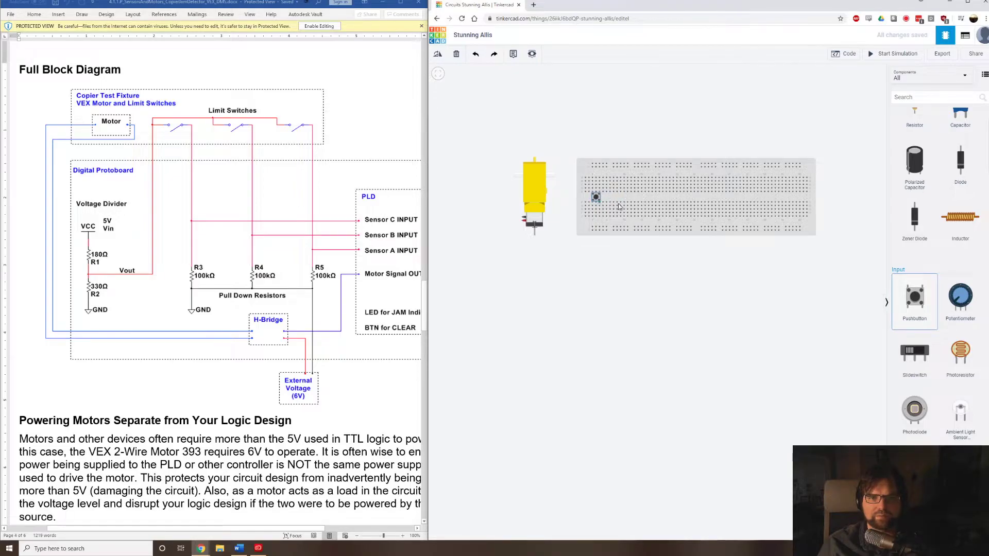
pyautogui.moveTo(908, 299); pyautogui.dragTo(642, 200)
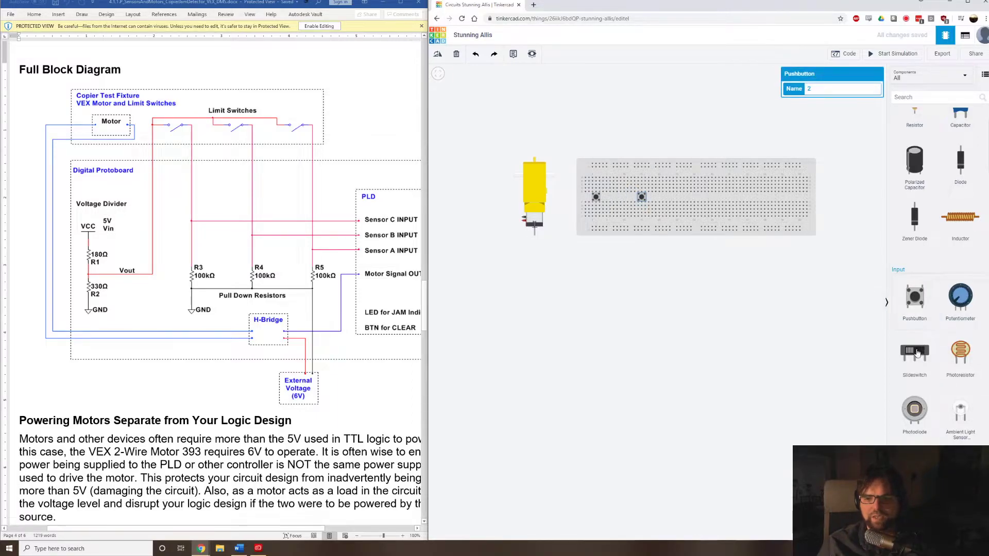
# Place a slideswitch on the breadboard between the two pushbuttons, with its pins in row E.
pyautogui.moveTo(919, 359); pyautogui.dragTo(627, 176)
pyautogui.click(619, 198)
pyautogui.scroll(5, 618, 198)
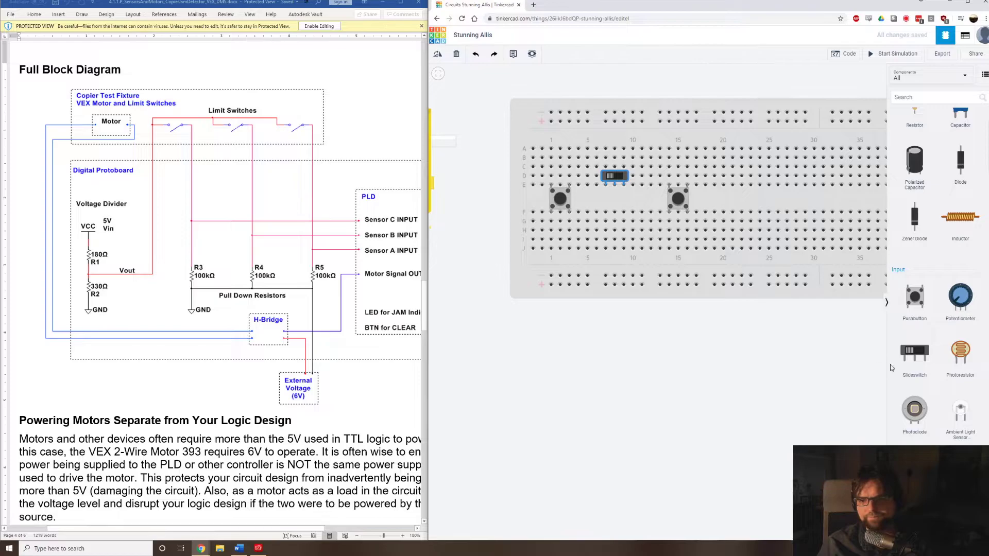
# Delete both pushbuttons from the breadboard.
pyautogui.click(676, 201)
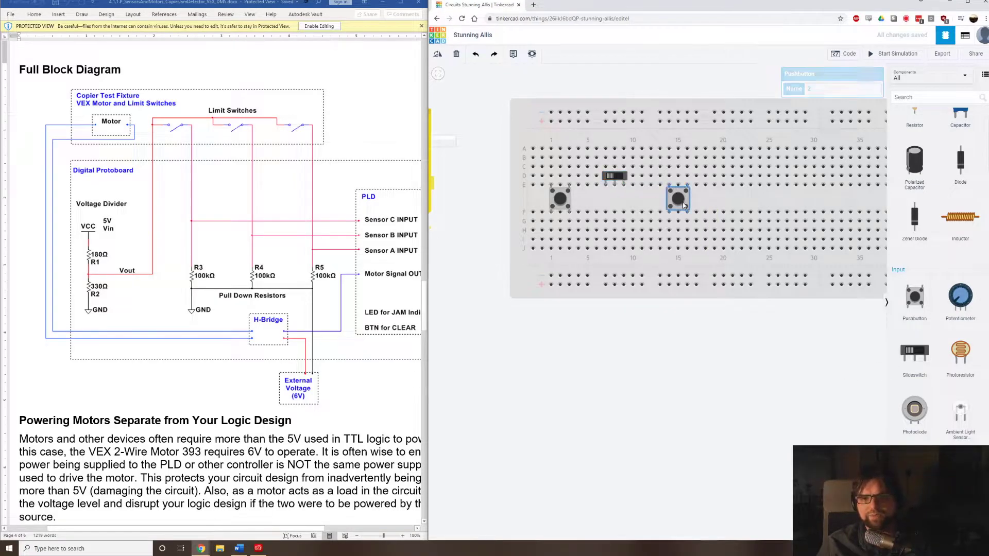
pyautogui.press('Delete')
pyautogui.click(560, 200)
pyautogui.press('Delete')
# Add two more slideswitches in the same breadboard row, one on each side of the existing slideswitch.
pyautogui.moveTo(925, 346); pyautogui.dragTo(654, 189)
pyautogui.moveTo(907, 352); pyautogui.dragTo(578, 178)
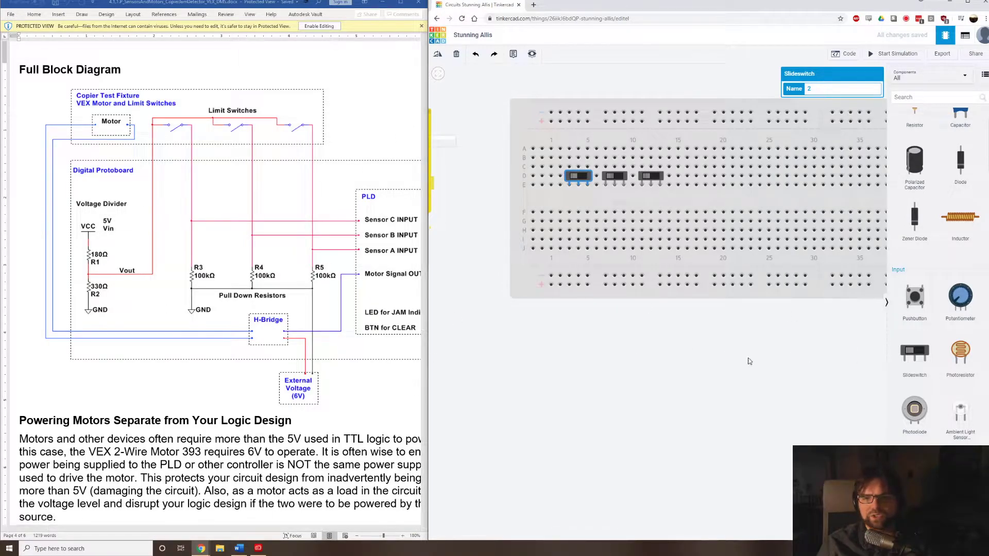
# Place a resistor from the breadboard's upper power rail into column 1 and set its resistance to 180 Ω.
pyautogui.scroll(-1, 846, 359)
pyautogui.scroll(-2, 956, 289)
pyautogui.scroll(2, 955, 288)
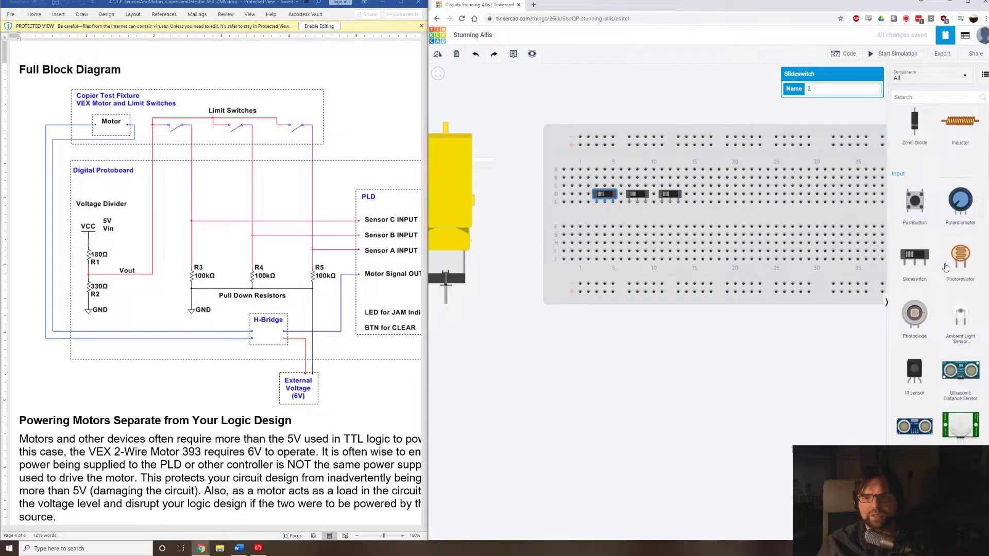
pyautogui.moveTo(909, 155); pyautogui.dragTo(581, 157)
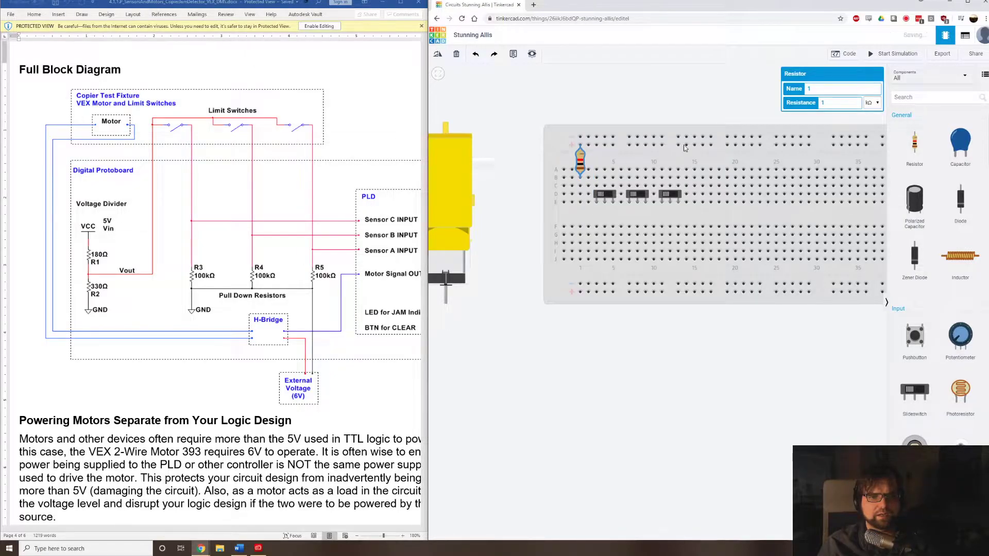
pyautogui.write('80')
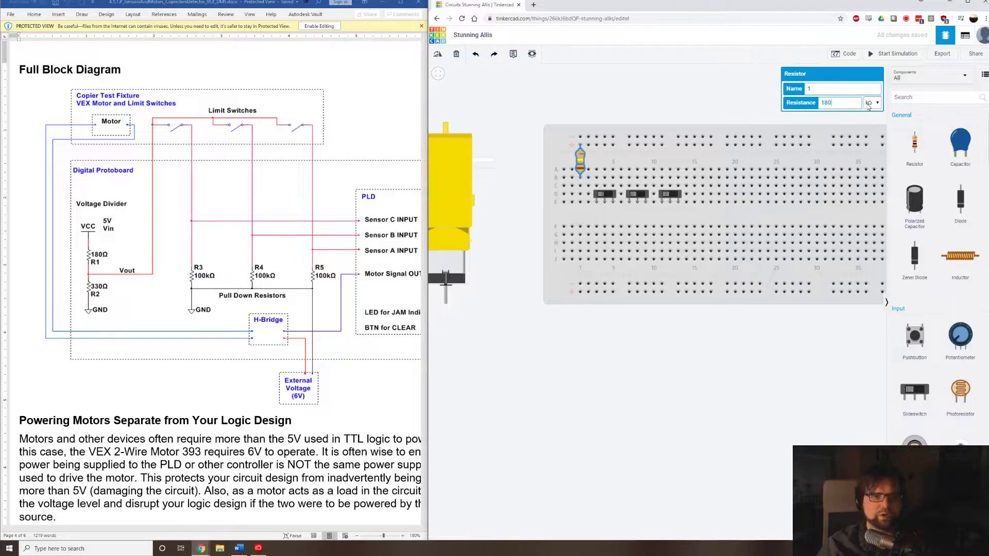
pyautogui.click(875, 105)
pyautogui.click(873, 114)
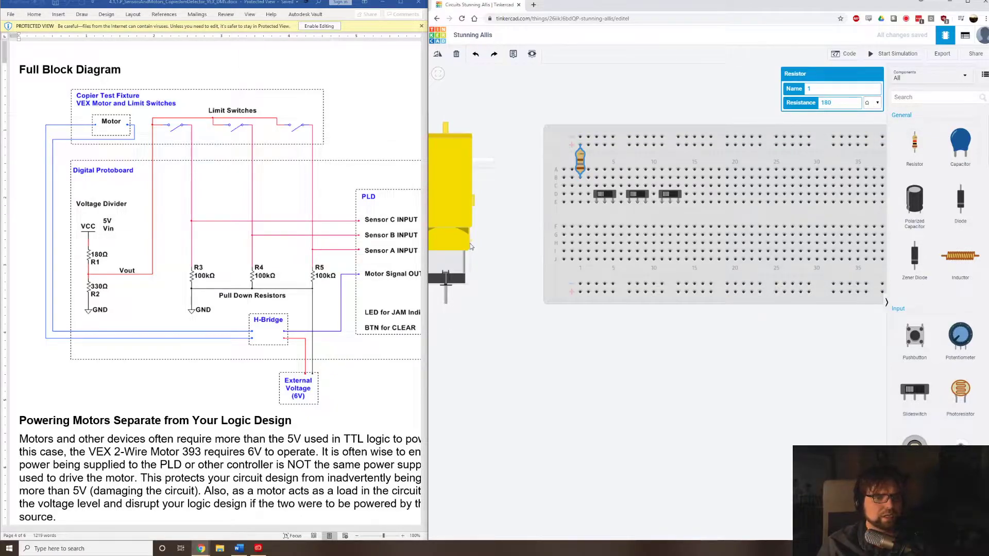
# Place a second resistor across the centre gap in column 1 and connect that column to the lower negative rail with a black wire.
pyautogui.moveTo(914, 147); pyautogui.dragTo(579, 221)
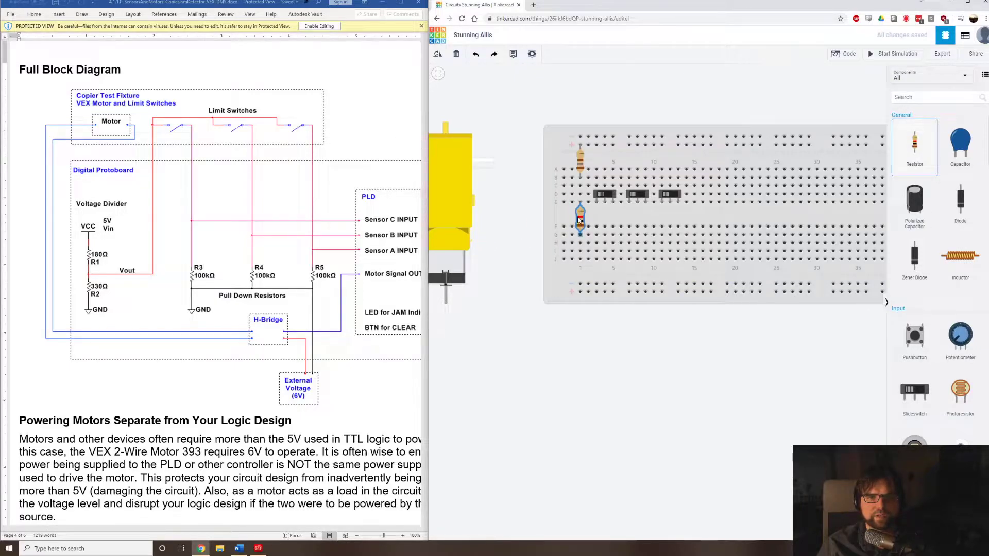
pyautogui.click(581, 259)
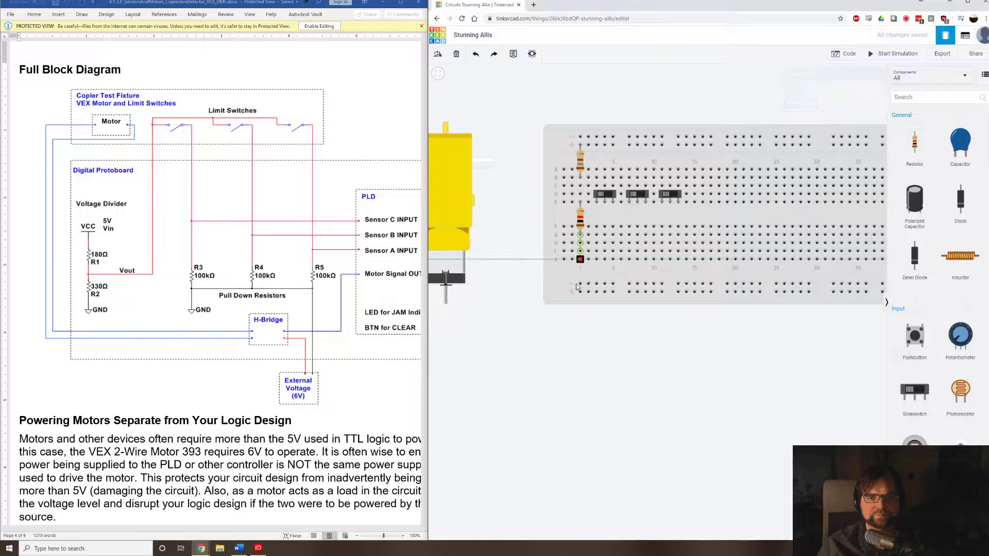
pyautogui.click(581, 285)
pyautogui.click(862, 89)
pyautogui.click(861, 97)
pyautogui.click(834, 92)
pyautogui.click(582, 269)
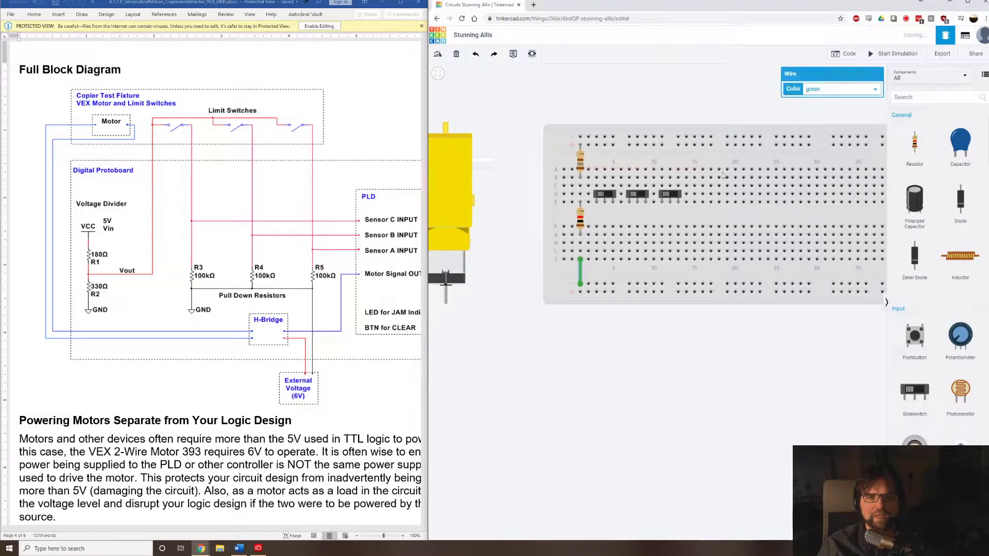
pyautogui.click(829, 93)
pyautogui.click(834, 126)
# Set the resistance of the resistor across the centre gap to 330 Ω.
pyautogui.click(579, 225)
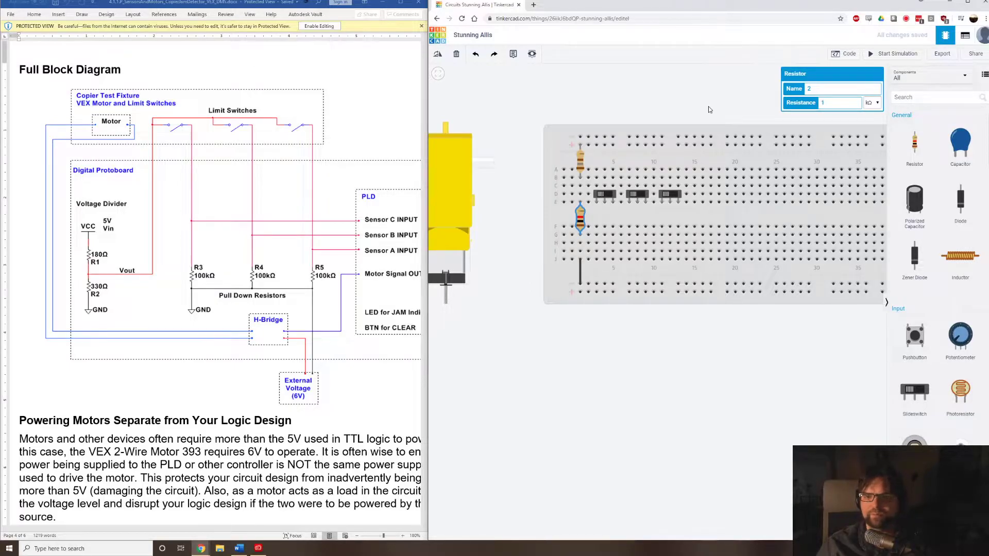
pyautogui.press('c')
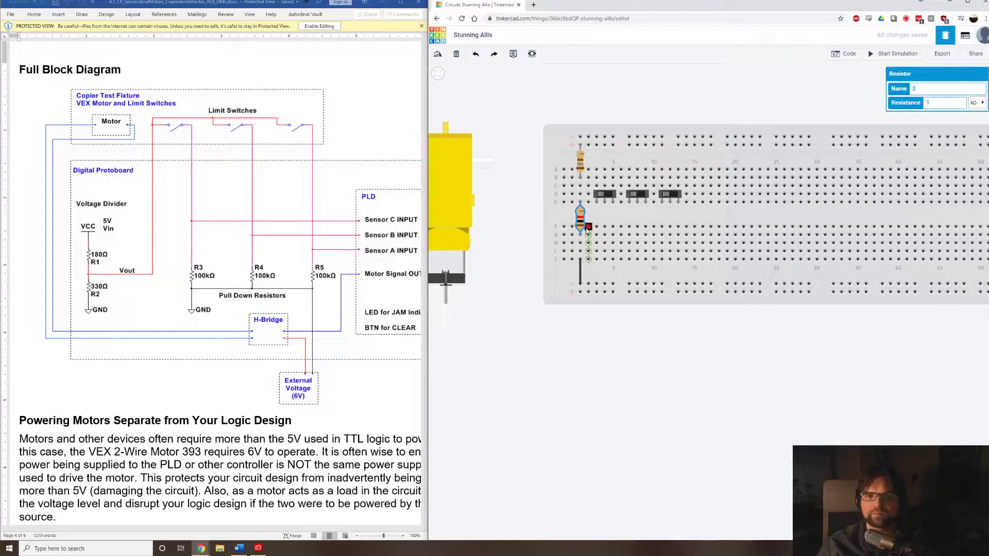
pyautogui.write('330')
pyautogui.click(978, 103)
pyautogui.click(975, 140)
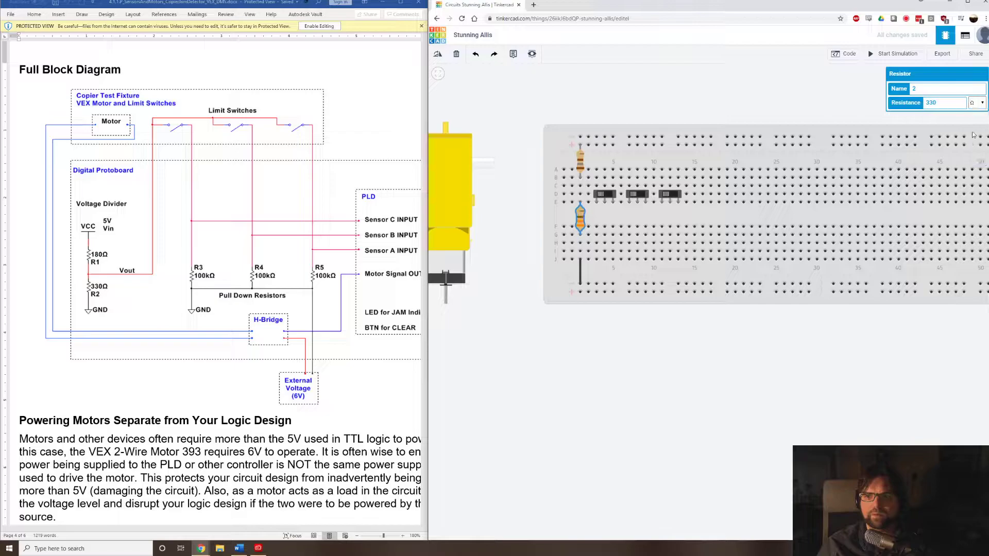
pyautogui.click(801, 81)
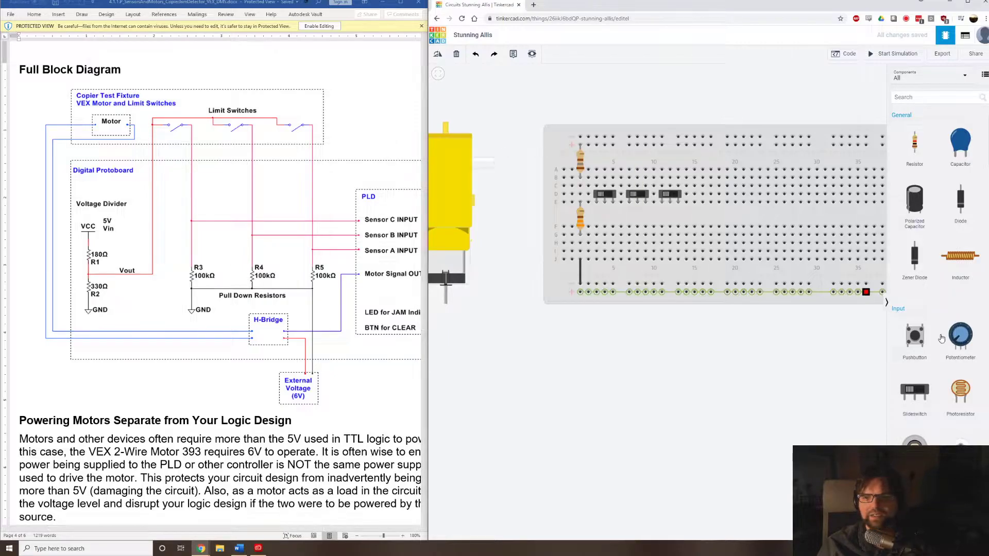
# Add two power supplies, one below the gearmotor and one below the right end of the breadboard.
pyautogui.scroll(-10, 939, 407)
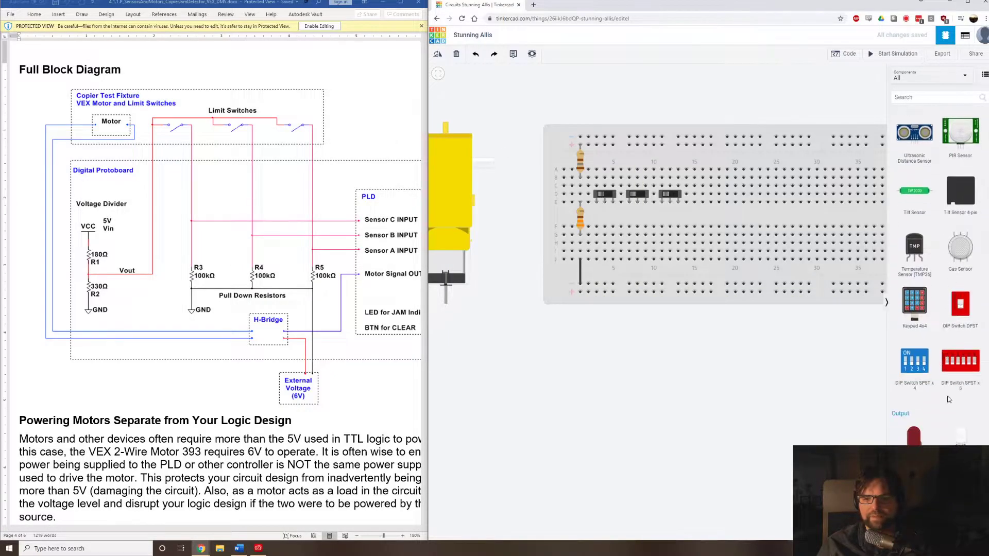
pyautogui.scroll(-10, 946, 395)
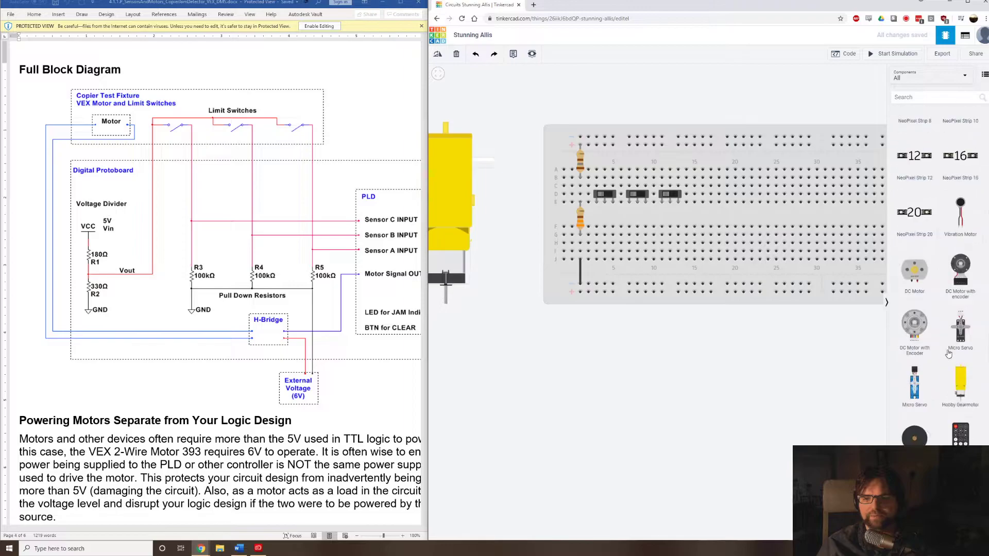
pyautogui.scroll(-7, 950, 352)
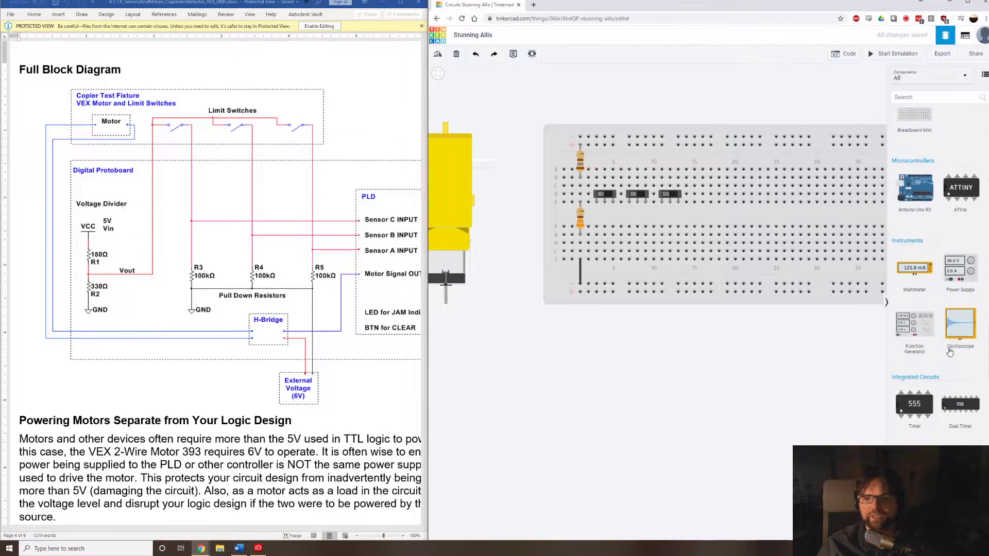
pyautogui.moveTo(970, 269); pyautogui.dragTo(515, 429)
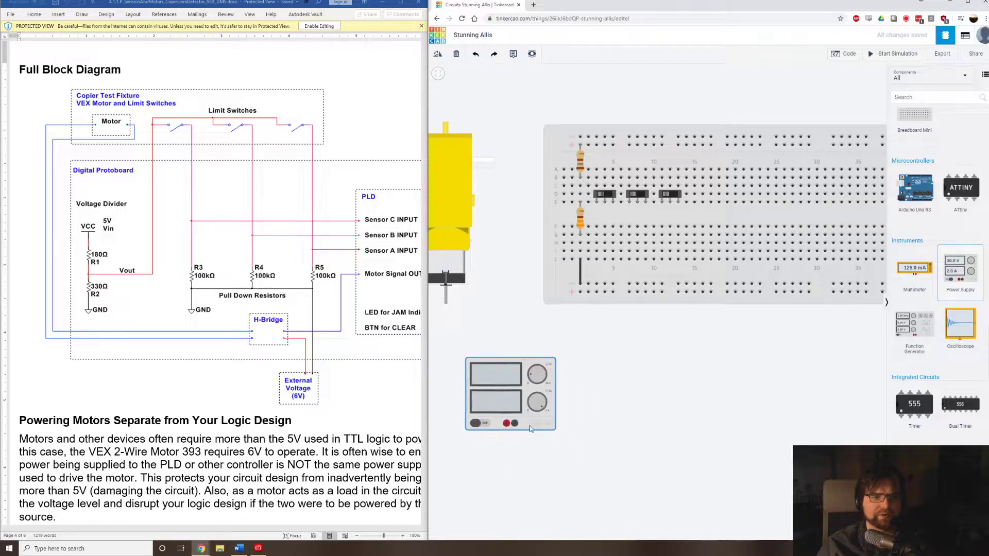
pyautogui.click(515, 429)
pyautogui.scroll(-5, 644, 384)
pyautogui.moveTo(969, 274); pyautogui.dragTo(826, 460)
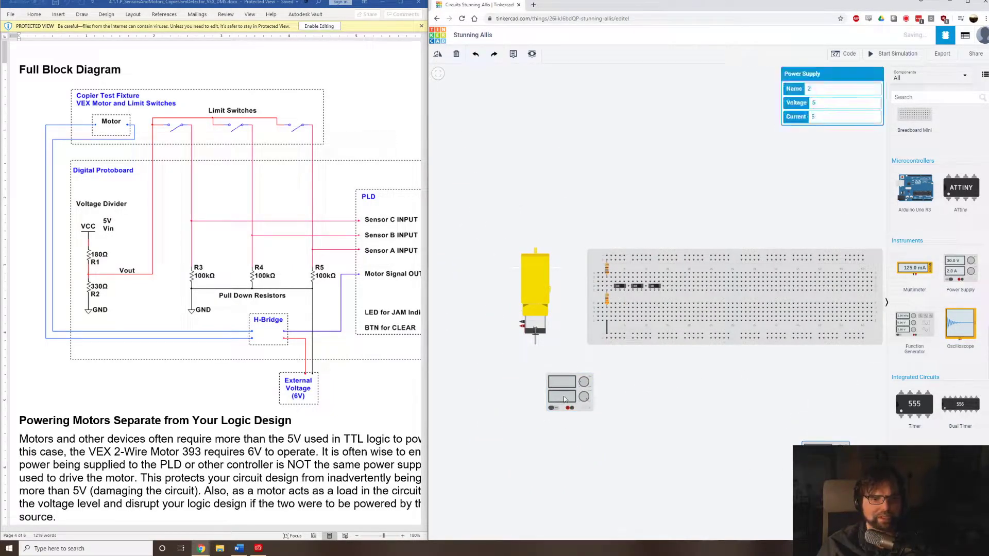
# Shift the power supply below the gearmotor slightly and name it VCC.
pyautogui.moveTo(564, 395); pyautogui.dragTo(556, 387)
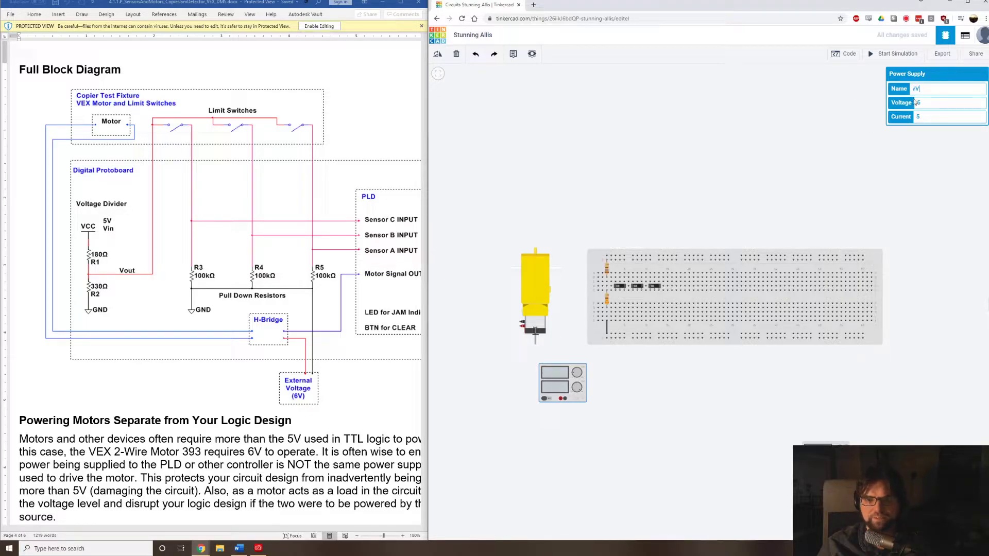
pyautogui.press('BackSpace')
pyautogui.press('BackSpace')
pyautogui.press('BackSpace')
pyautogui.write('V')
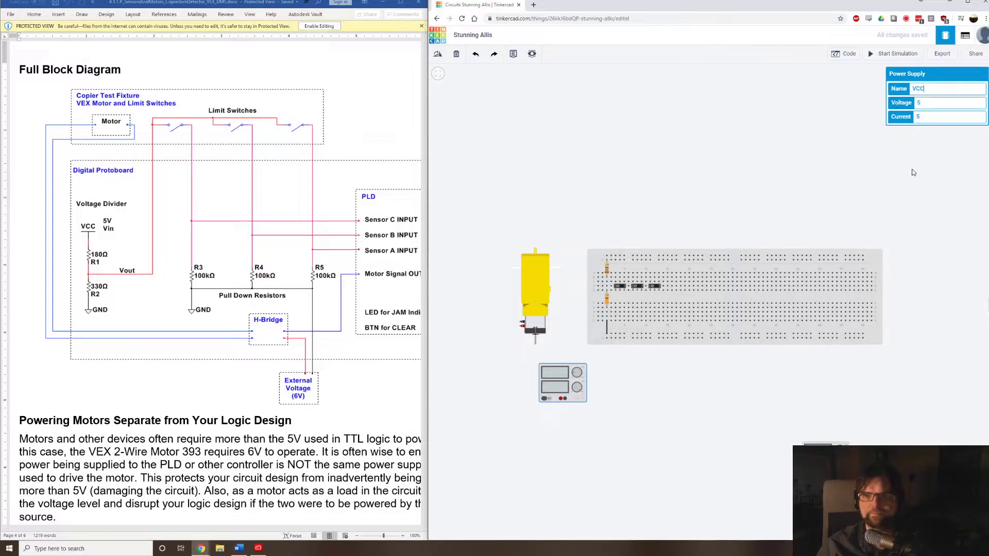
pyautogui.click(946, 207)
# Name the power supply below the right end of the breadboard External.
pyautogui.click(824, 460)
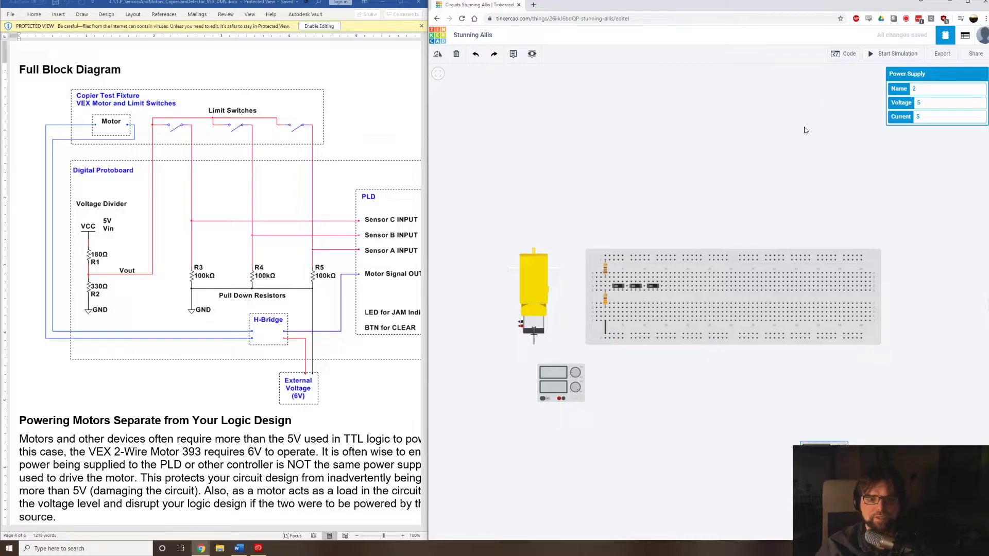
pyautogui.press('r')
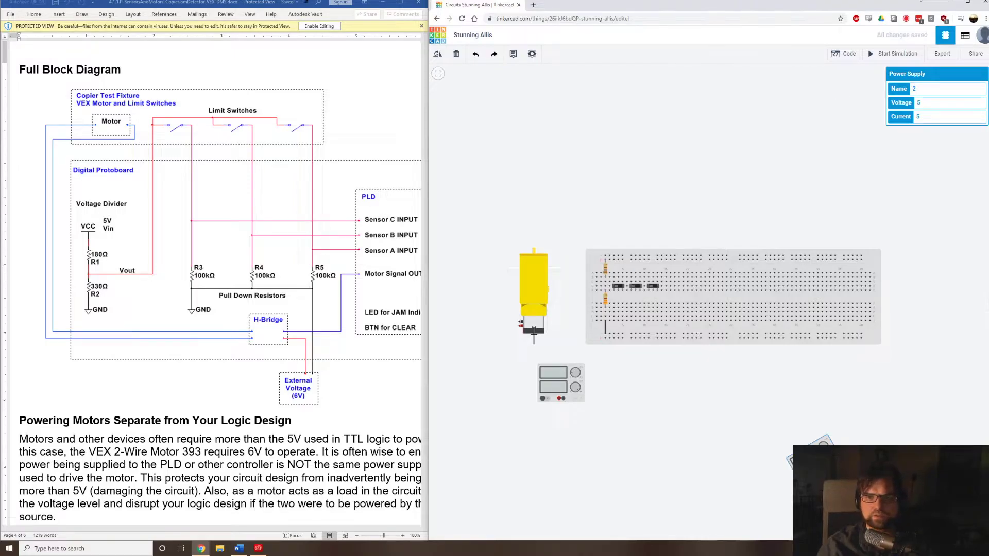
pyautogui.moveTo(951, 86); pyautogui.dragTo(848, 75)
pyautogui.write('EX')
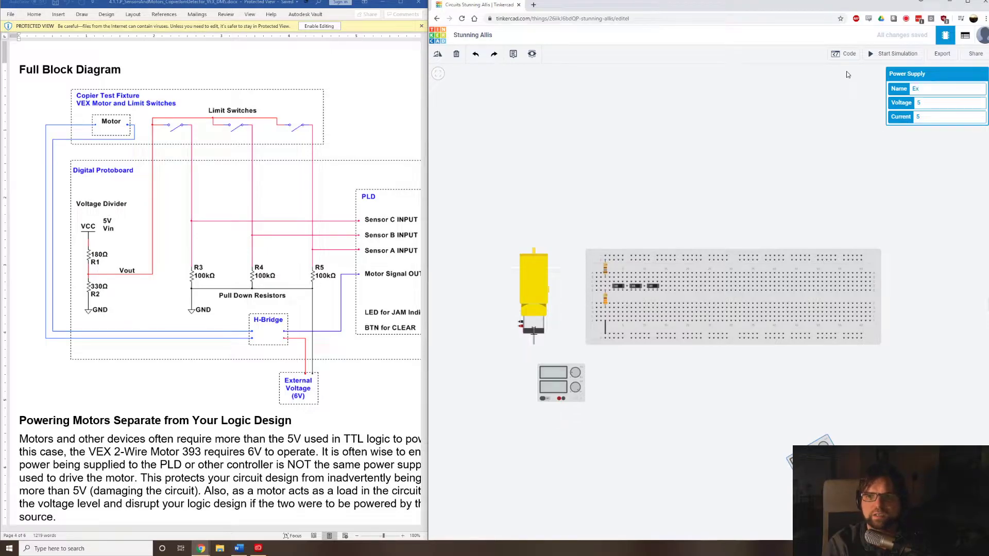
pyautogui.write('ternal')
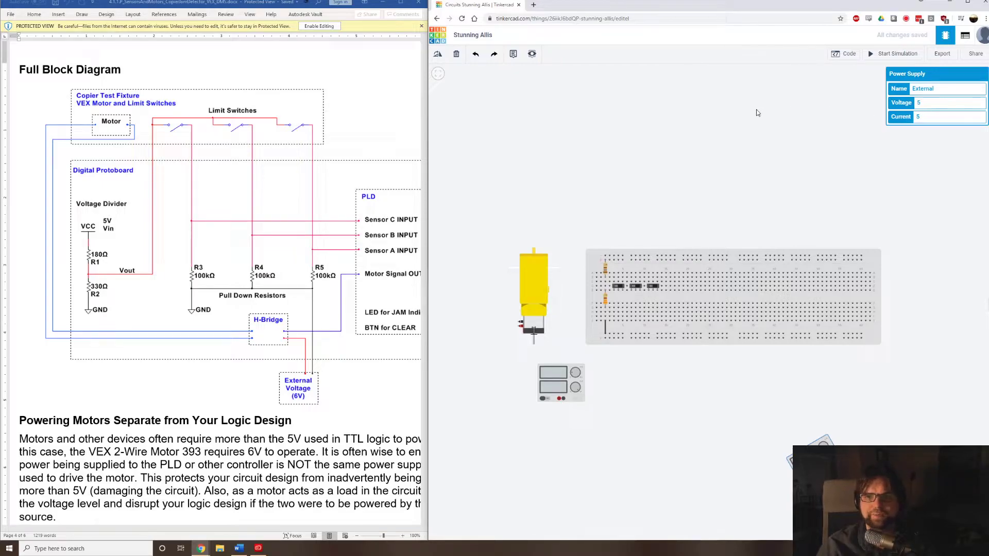
# Set the External power supply's voltage to 6 and move the supply up closer to the breadboard.
pyautogui.doubleClick(918, 103)
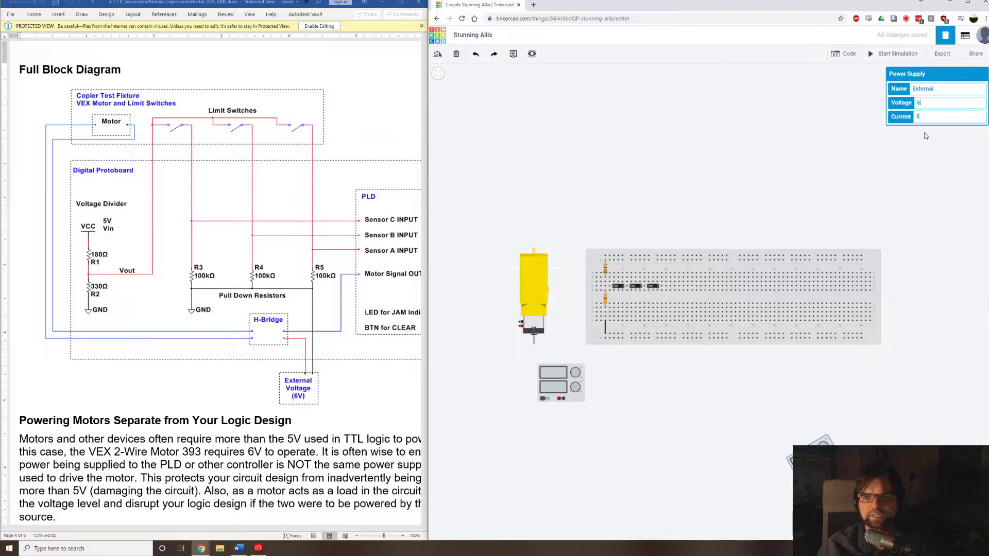
pyautogui.doubleClick(926, 117)
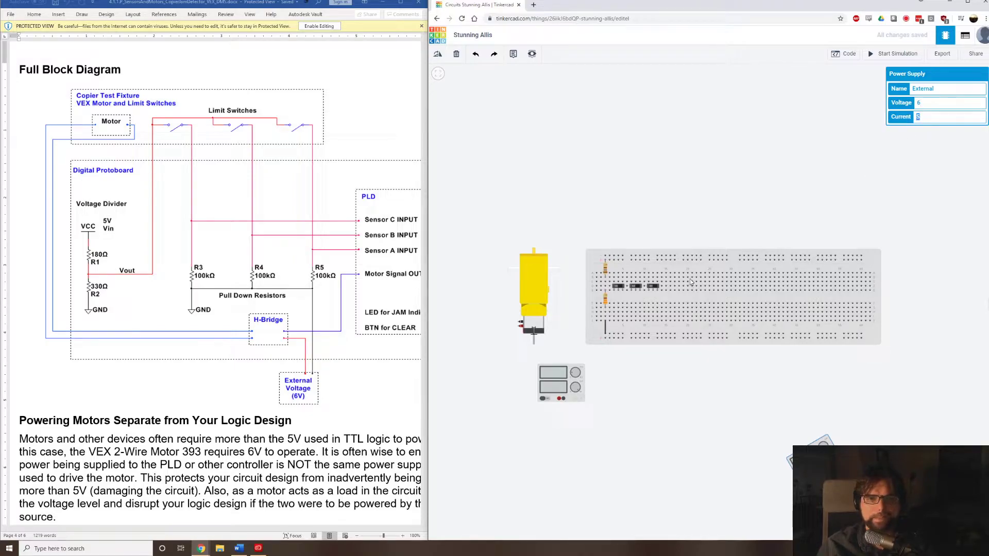
pyautogui.press('Tab')
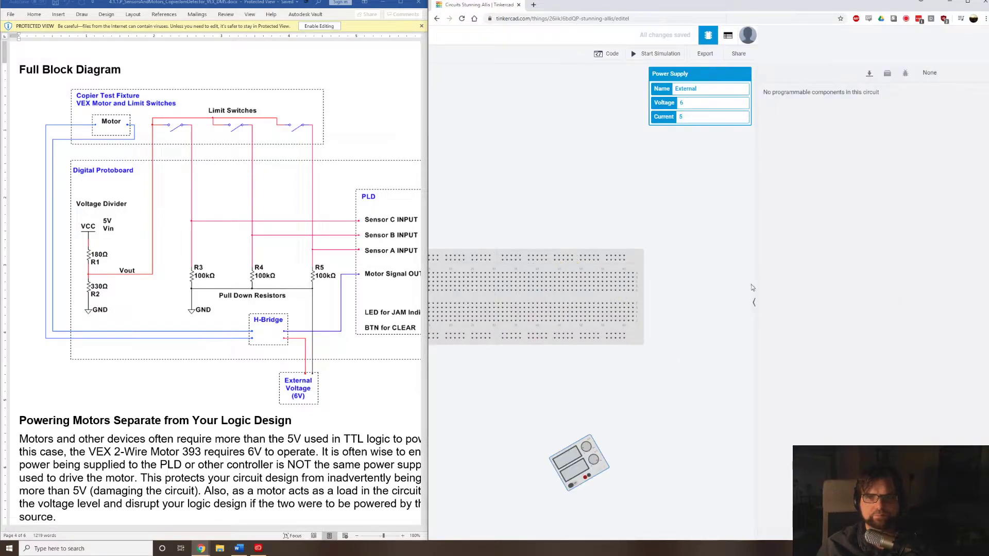
pyautogui.click(609, 53)
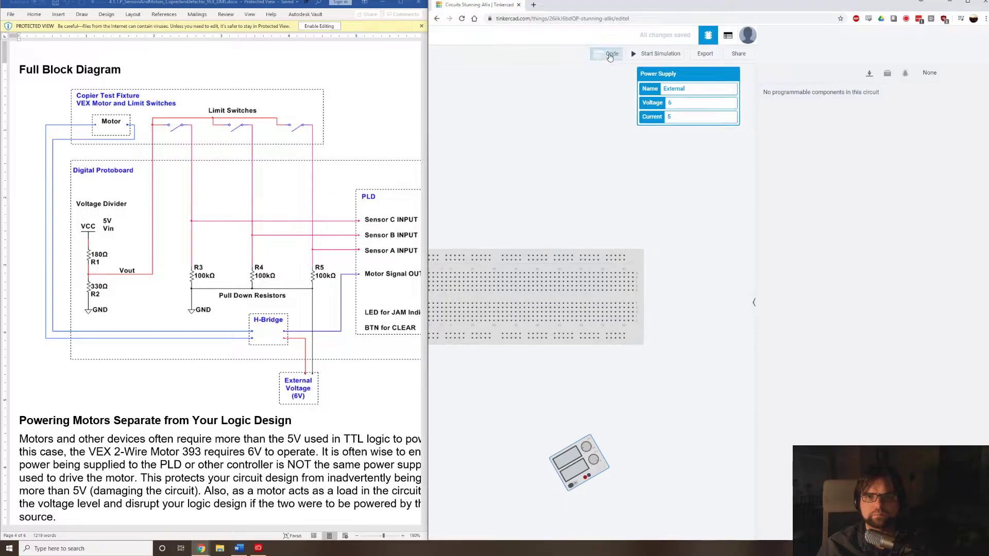
pyautogui.click(742, 58)
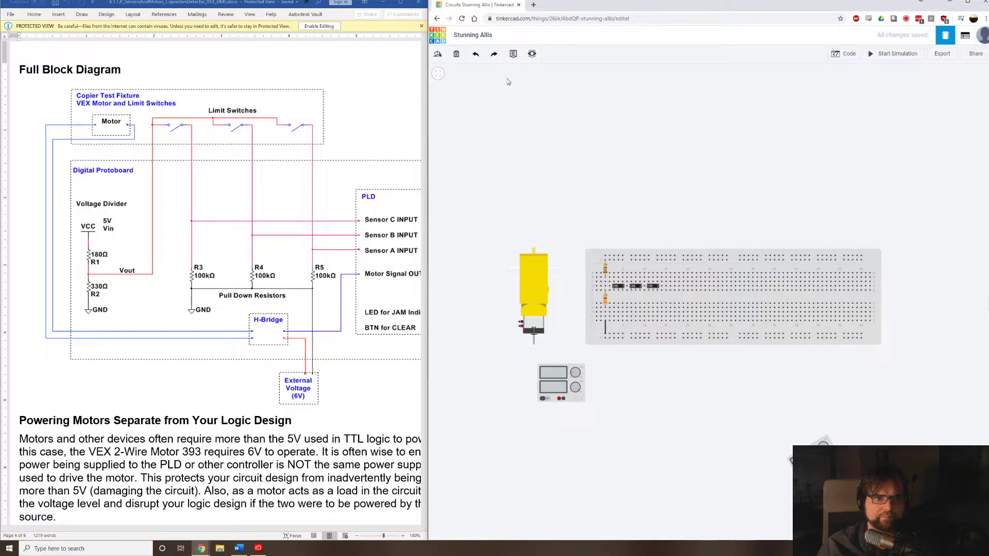
pyautogui.scroll(2, 588, 372)
pyautogui.moveTo(875, 494); pyautogui.dragTo(859, 436)
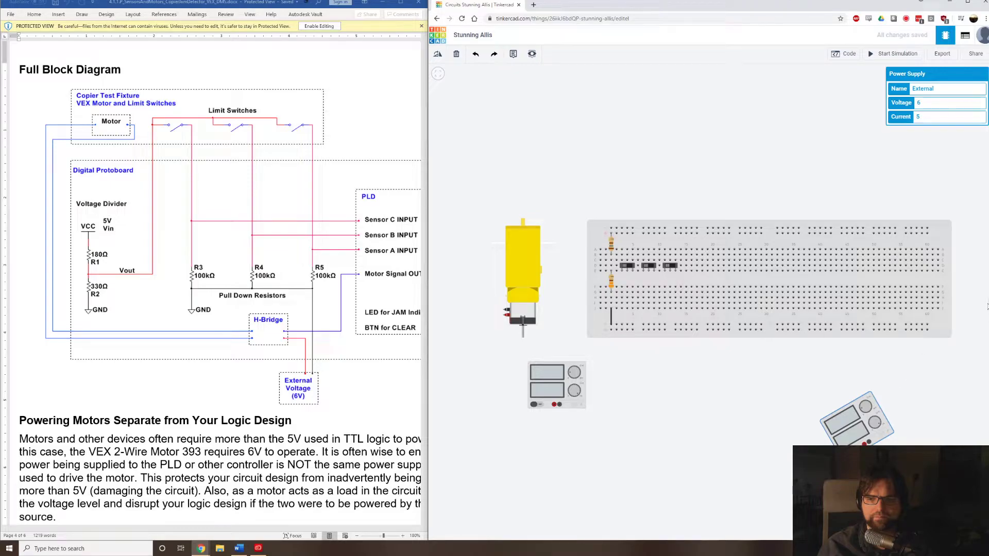
# Move the three slide switches up so their pins sit in row A of the breadboard.
pyautogui.click(988, 306)
pyautogui.click(988, 307)
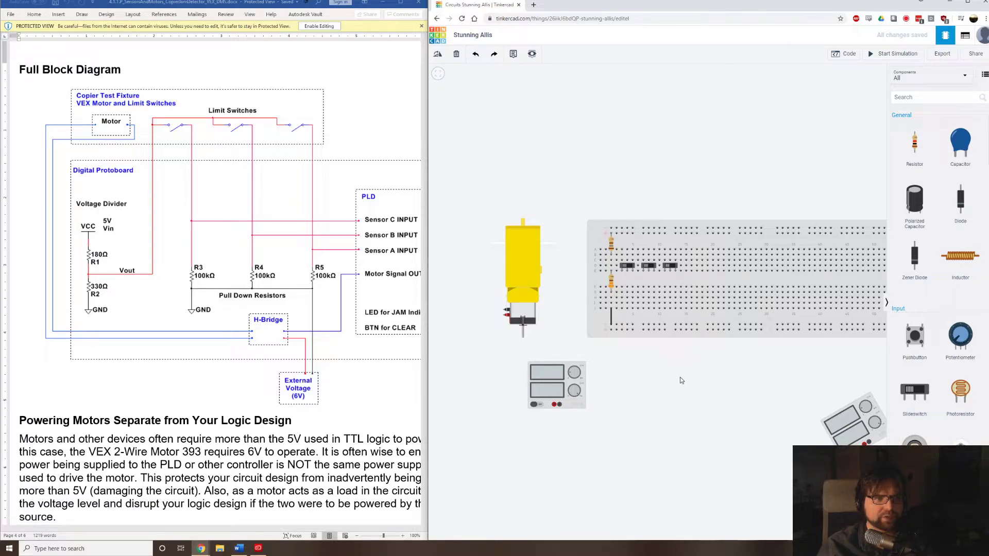
pyautogui.scroll(5, 615, 273)
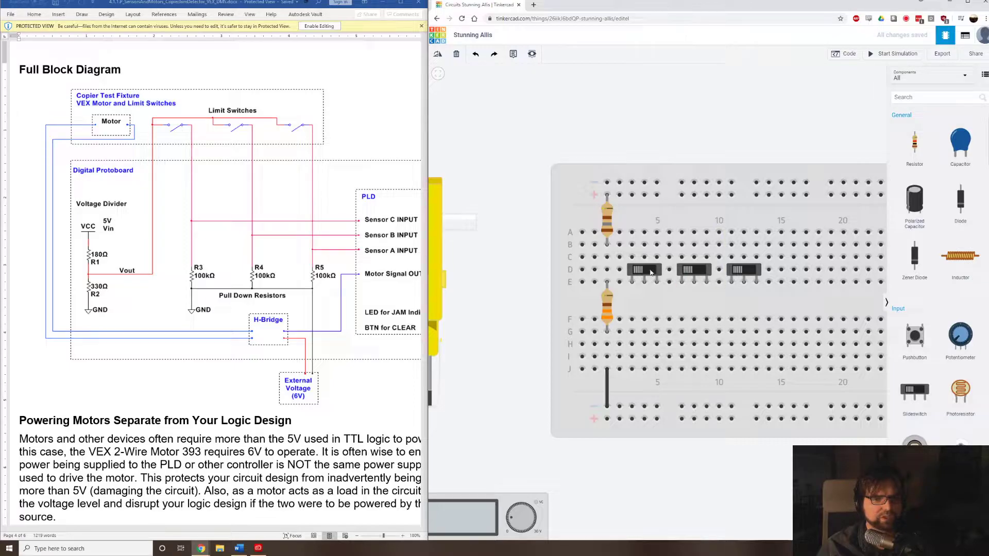
pyautogui.moveTo(649, 273); pyautogui.dragTo(652, 226)
pyautogui.moveTo(707, 265); pyautogui.dragTo(707, 216)
pyautogui.moveTo(757, 270); pyautogui.dragTo(757, 229)
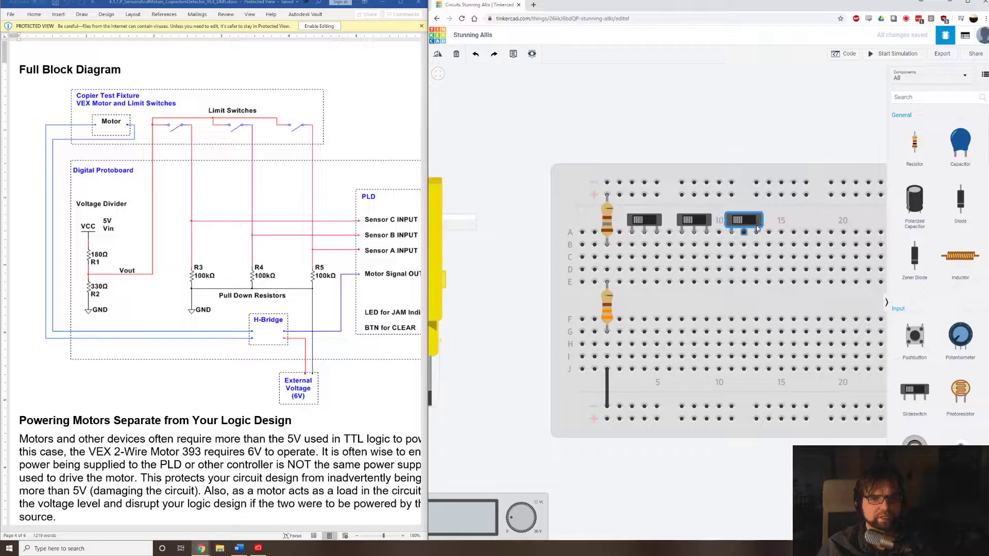
# Wire the voltage divider's midpoint in column 1 to the first switch's outer pin in column 3 along row D, coloured red.
pyautogui.click(608, 270)
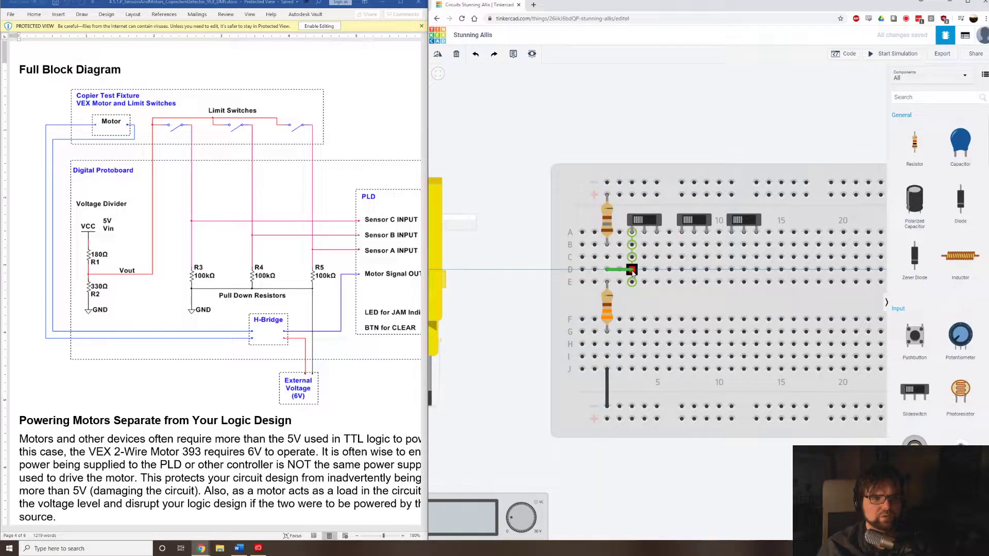
pyautogui.click(632, 270)
pyautogui.click(845, 90)
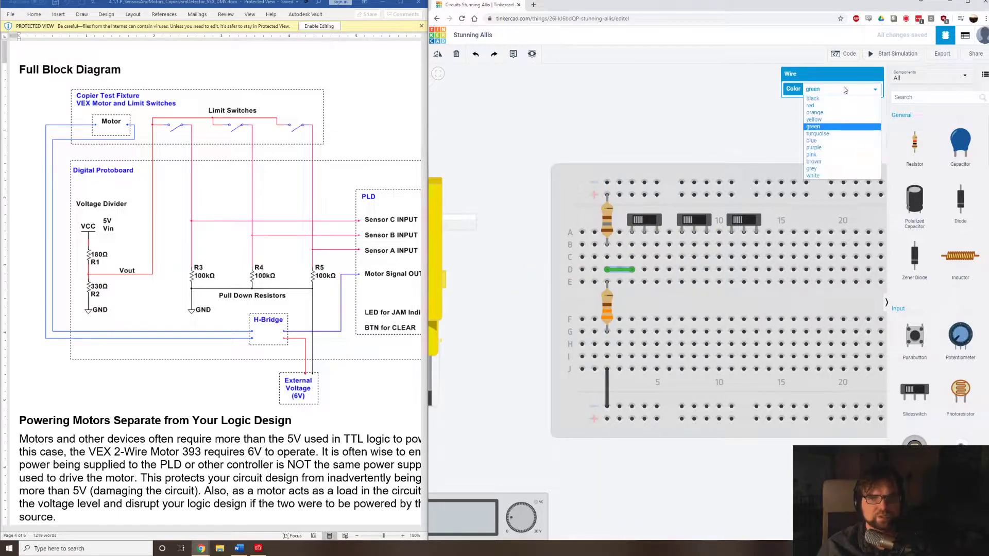
pyautogui.click(844, 105)
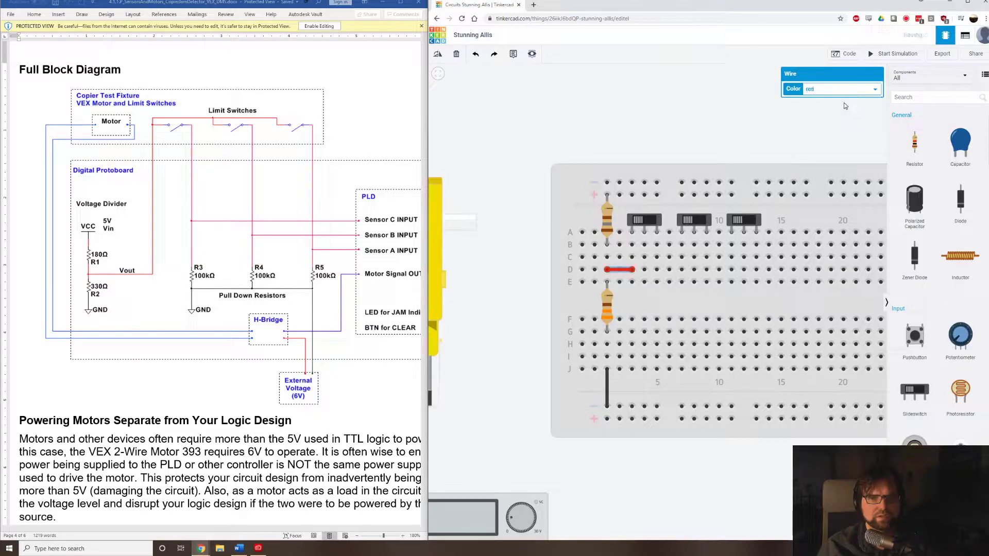
# Link the outer pins of the three switches with red wires, columns 3 to 7 in row C and columns 7 to 11 in row B.
pyautogui.click(633, 258)
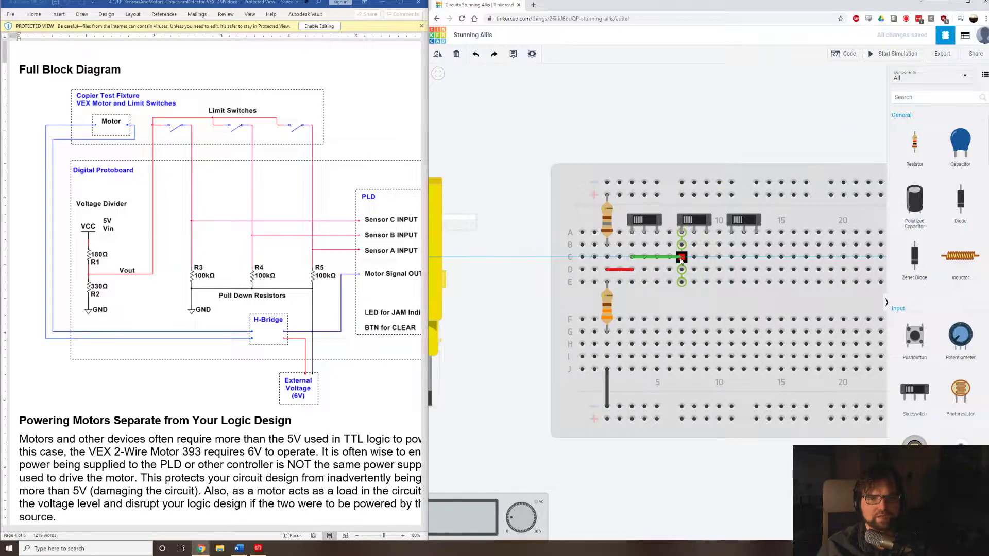
pyautogui.click(681, 258)
pyautogui.click(844, 90)
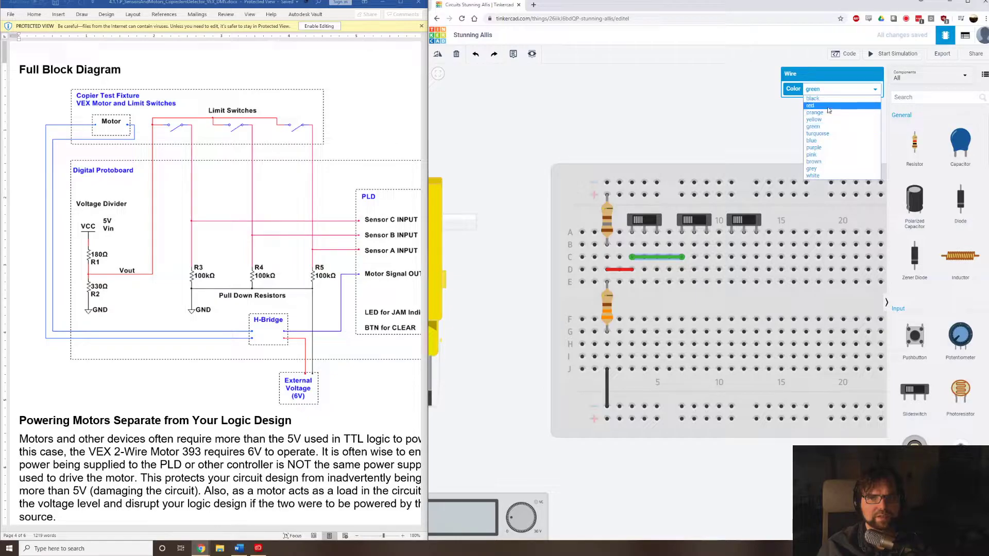
pyautogui.click(828, 107)
pyautogui.click(682, 245)
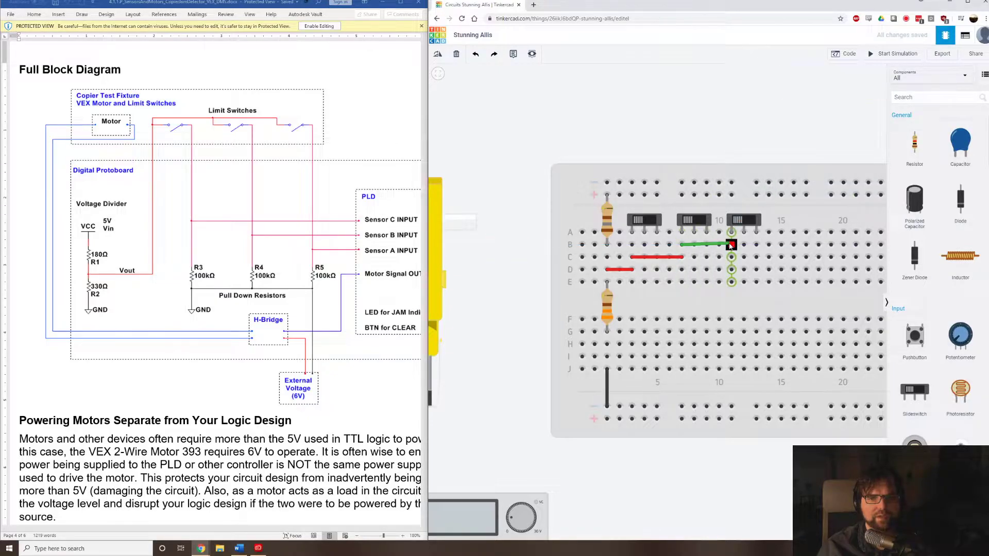
pyautogui.click(732, 244)
pyautogui.click(822, 90)
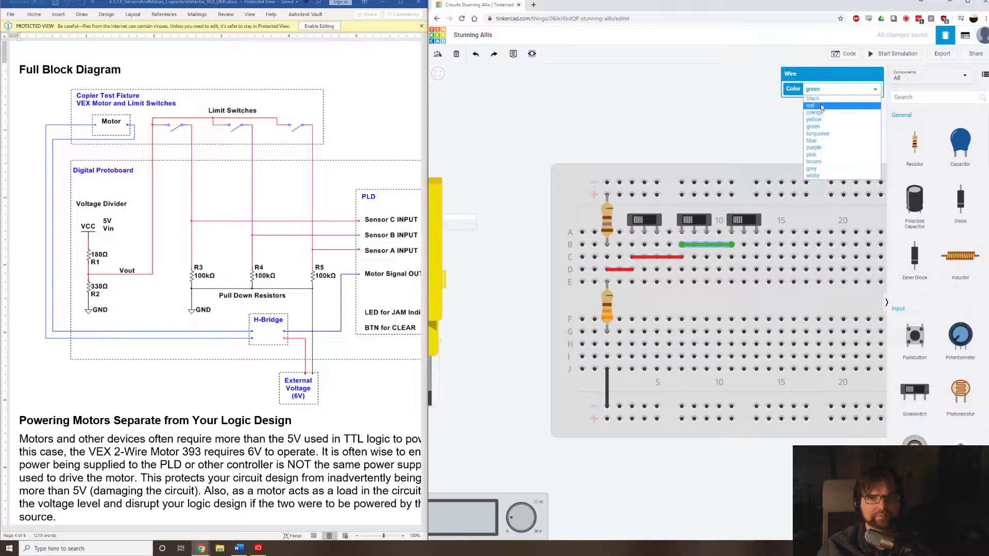
pyautogui.click(811, 105)
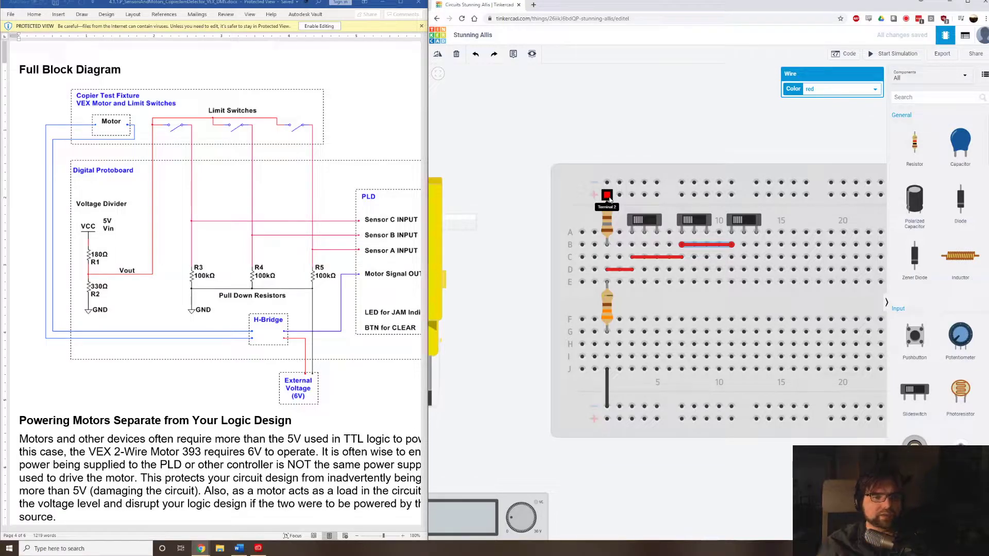
# Place a resistor across the centre gap in line with the first switch's middle pin and set it to 100 kΩ.
pyautogui.moveTo(918, 152); pyautogui.dragTo(645, 313)
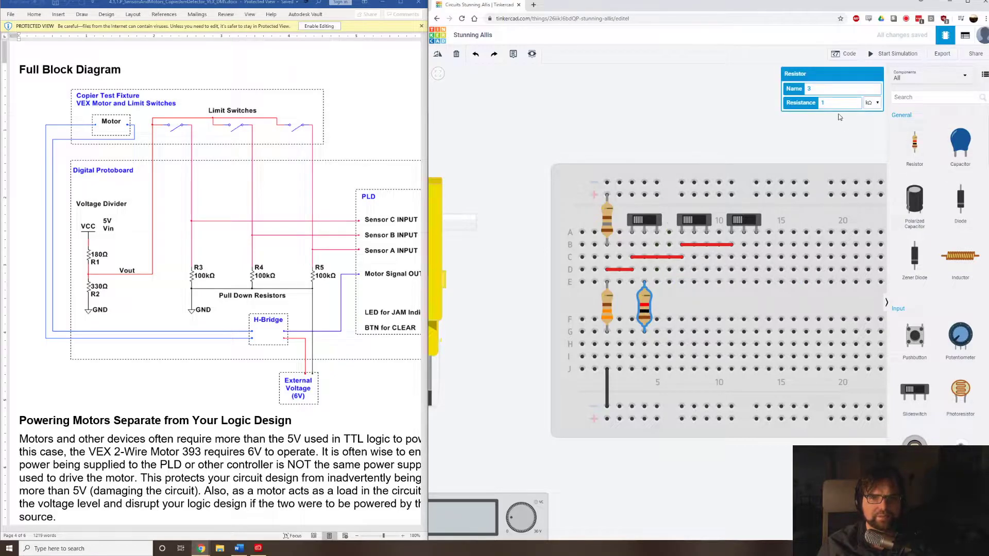
pyautogui.write('00')
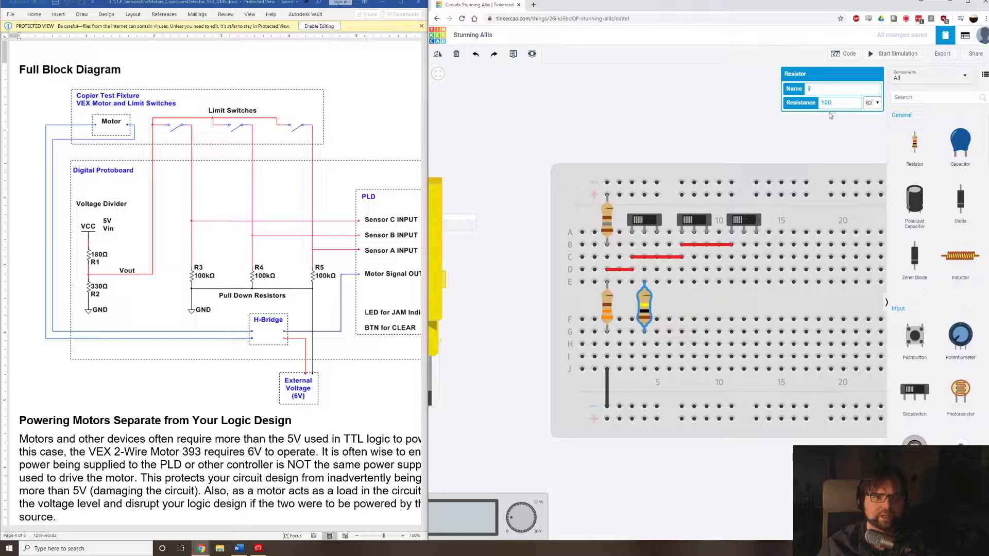
pyautogui.click(842, 125)
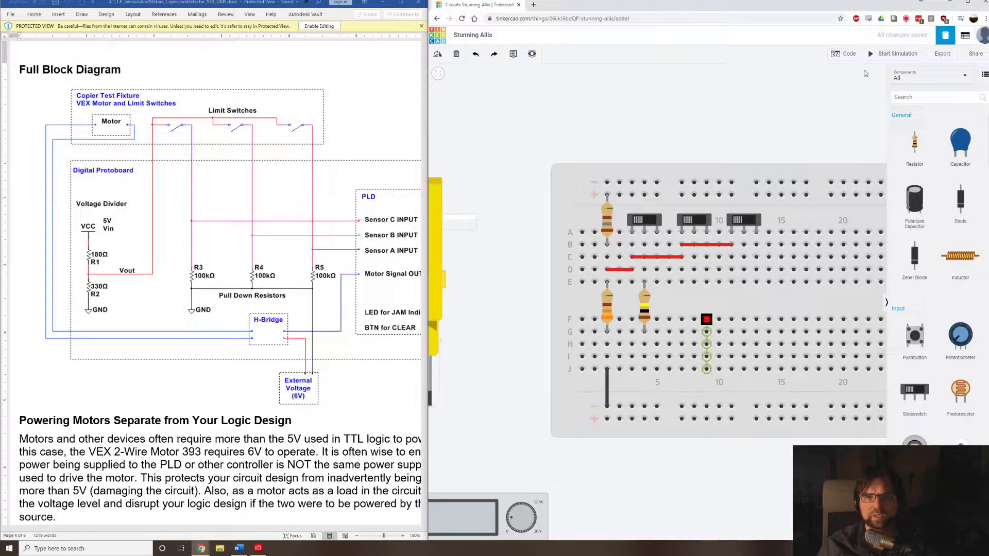
# Duplicate the 100 kΩ resistor twice, placing the copies across the centre gap below the middle pins of the second and third switches.
pyautogui.click(644, 297)
pyautogui.hotkey('ctrl', 'c')
pyautogui.hotkey('ctrl', 'v')
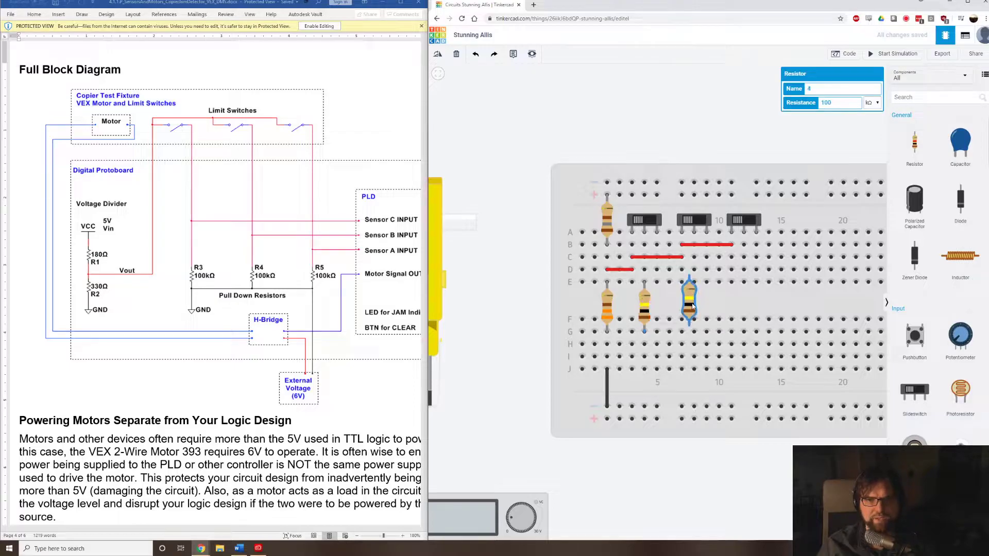
pyautogui.hotkey('ctrl', 'v')
pyautogui.click(744, 309)
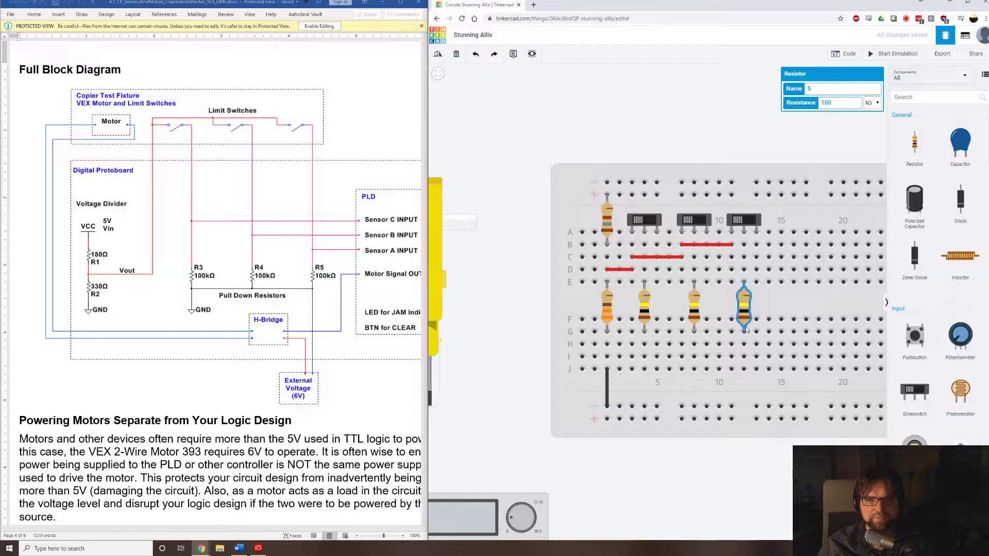
# Ground the three 100 kΩ resistors with black wires from row J in columns 4, 8 and 12 to the lower negative rail.
pyautogui.click(645, 369)
pyautogui.click(644, 407)
pyautogui.click(816, 96)
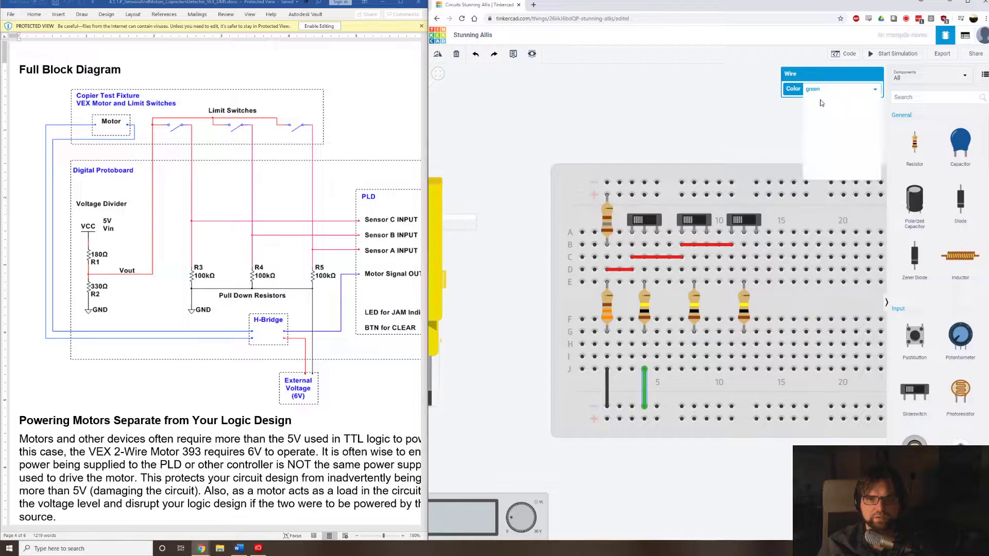
pyautogui.click(824, 102)
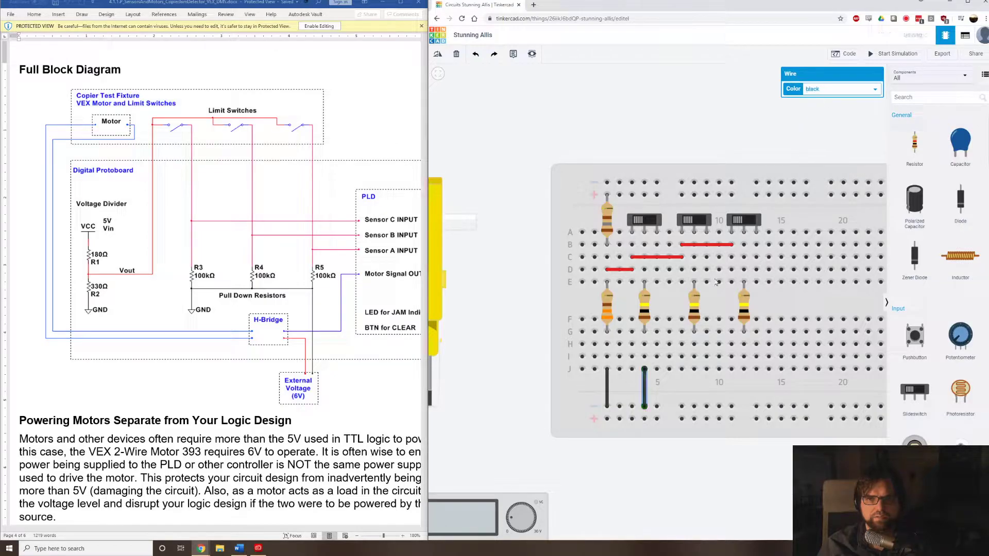
pyautogui.click(694, 370)
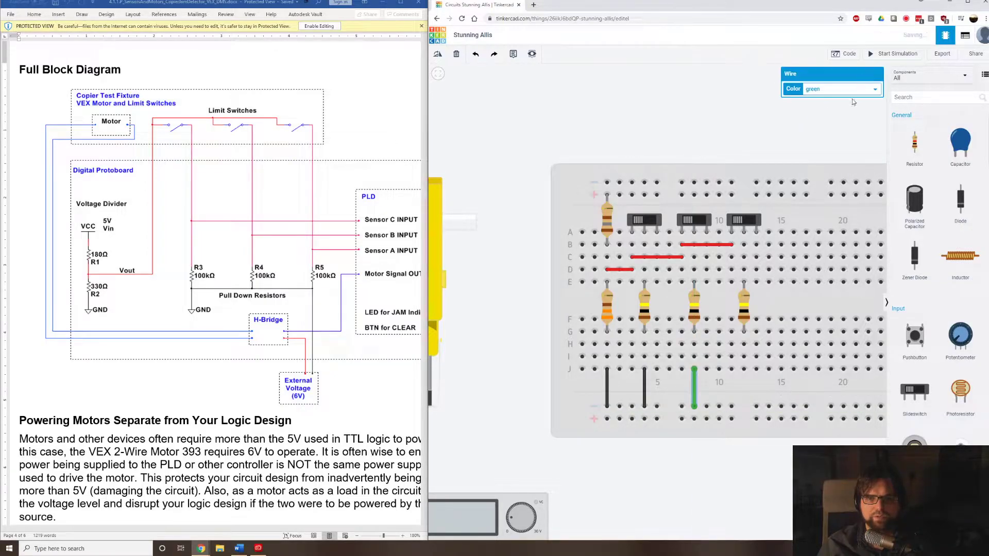
pyautogui.click(840, 88)
pyautogui.click(825, 102)
pyautogui.click(744, 369)
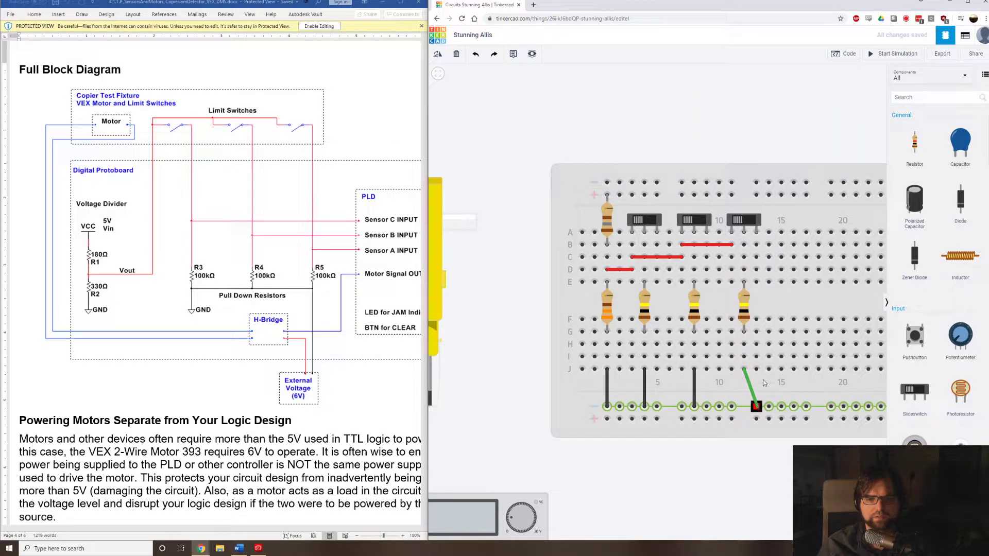
pyautogui.click(760, 394)
pyautogui.click(876, 88)
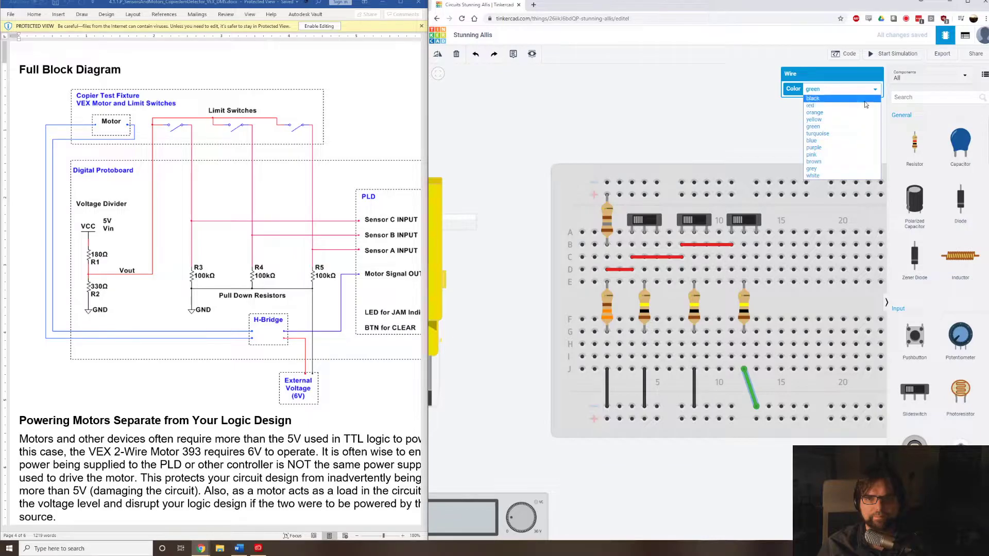
pyautogui.click(865, 100)
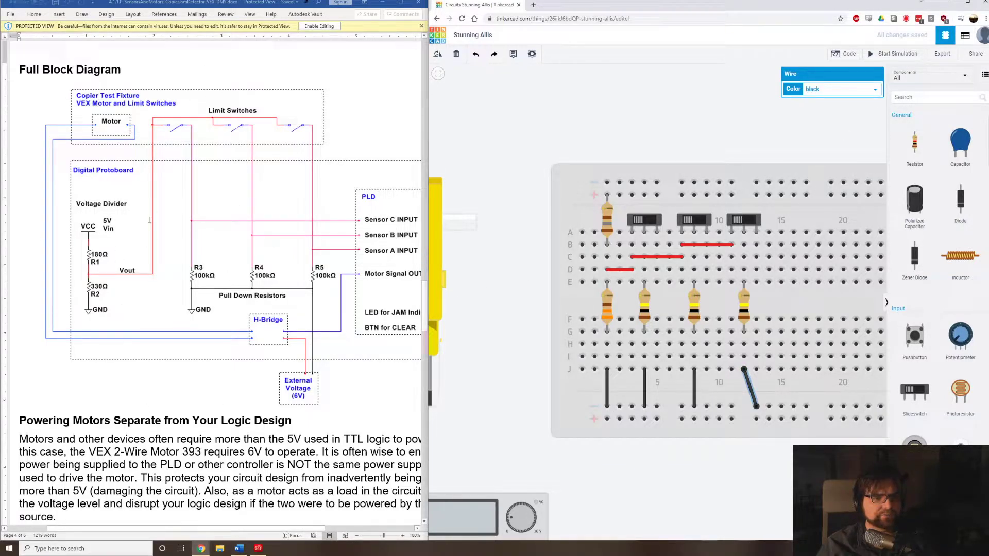
# Search the components for "l29" and place the L293D H-bridge motor driver across the centre gap, starting at column 15.
pyautogui.click(391, 379)
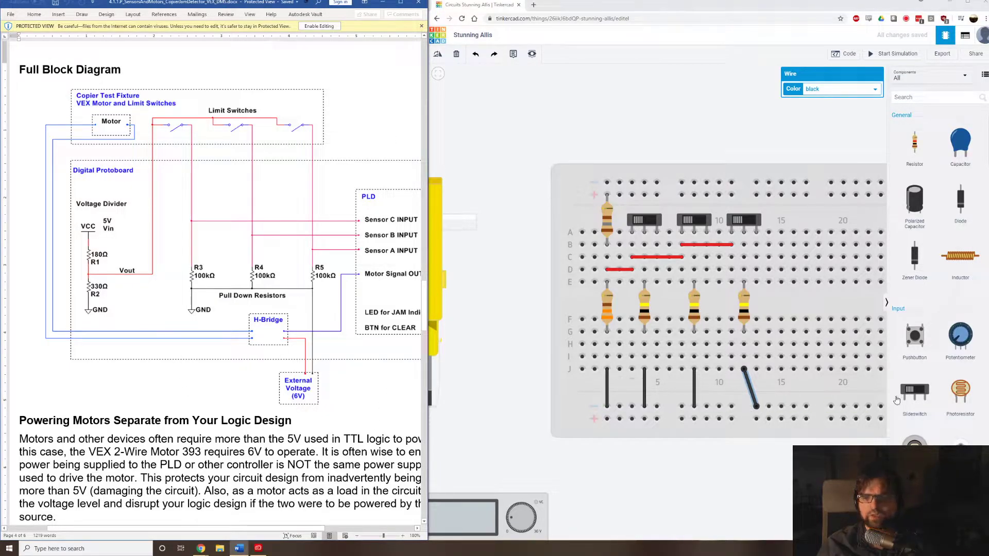
pyautogui.scroll(-3, 909, 396)
pyautogui.click(940, 100)
pyautogui.write('l')
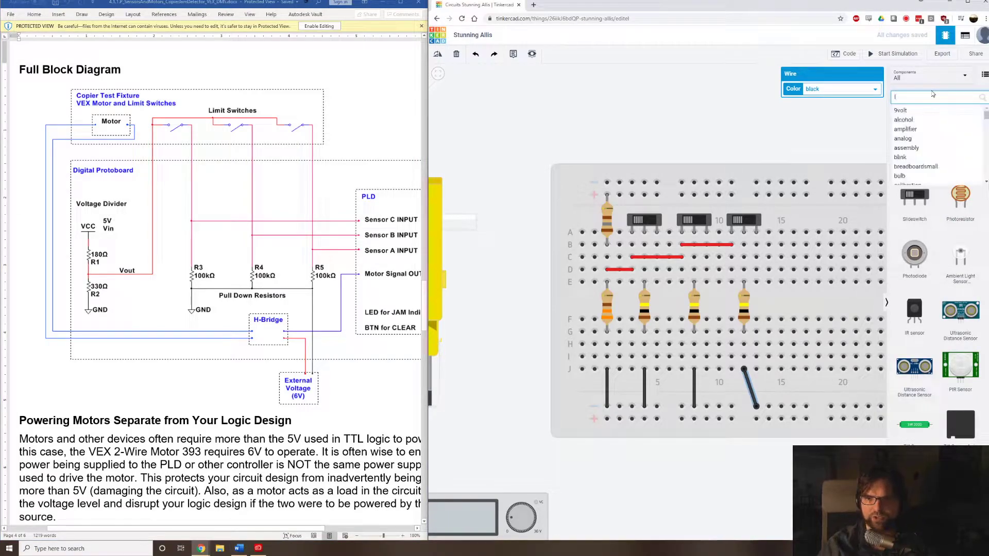
pyautogui.write('29')
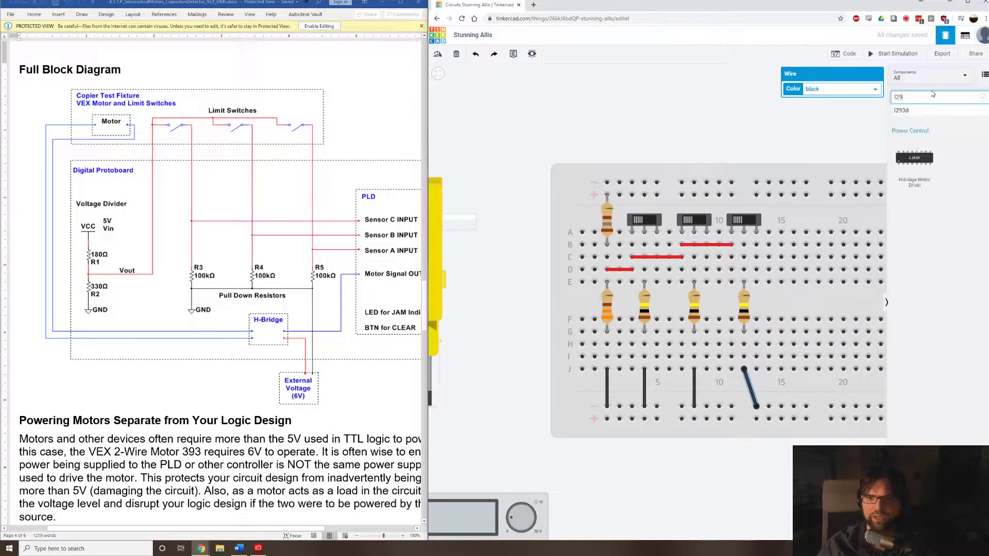
pyautogui.click(811, 302)
pyautogui.moveTo(814, 302); pyautogui.dragTo(821, 305)
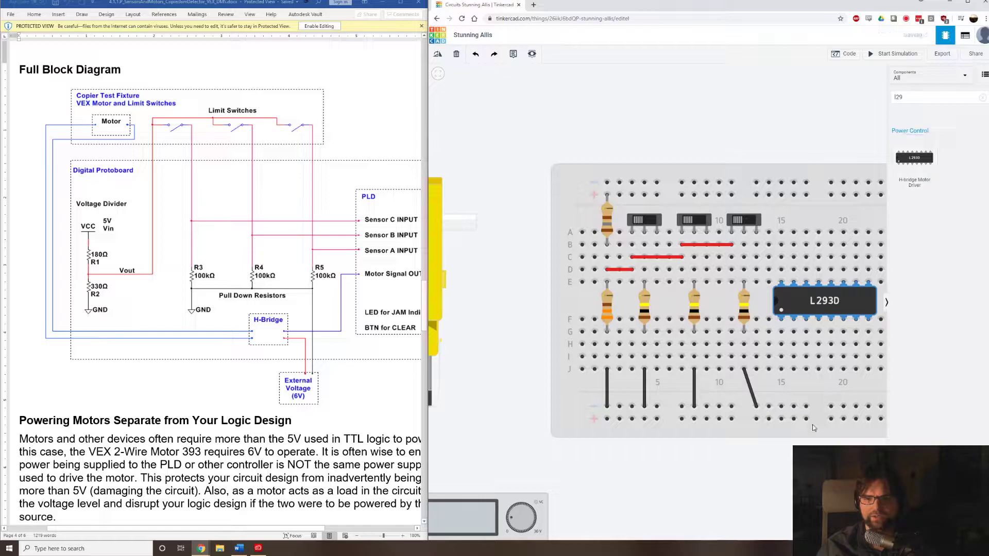
# Connect the positive terminal of the power supply below the motor to the breadboard's lower positive rail with a red wire.
pyautogui.moveTo(794, 469); pyautogui.dragTo(716, 416)
pyautogui.scroll(-4, 715, 416)
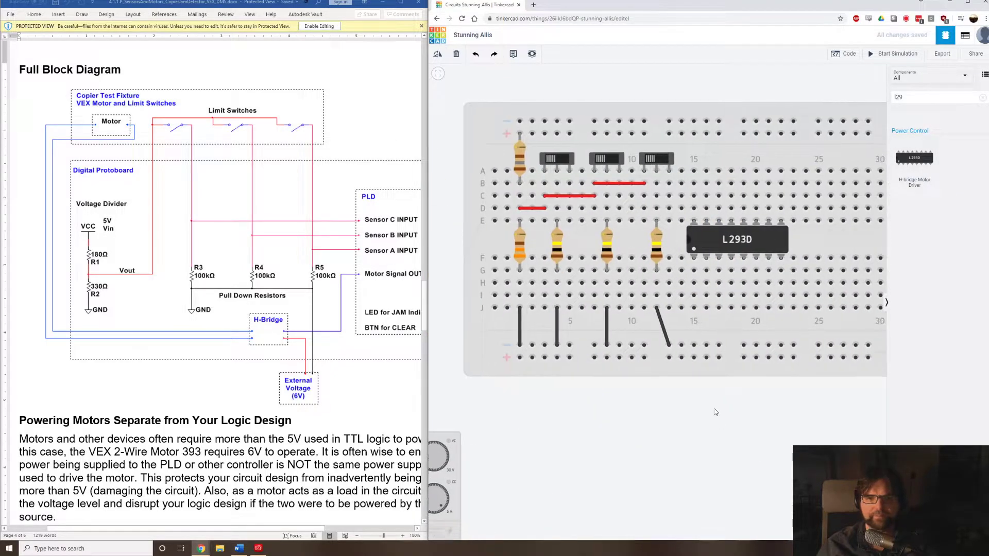
pyautogui.scroll(2, 746, 391)
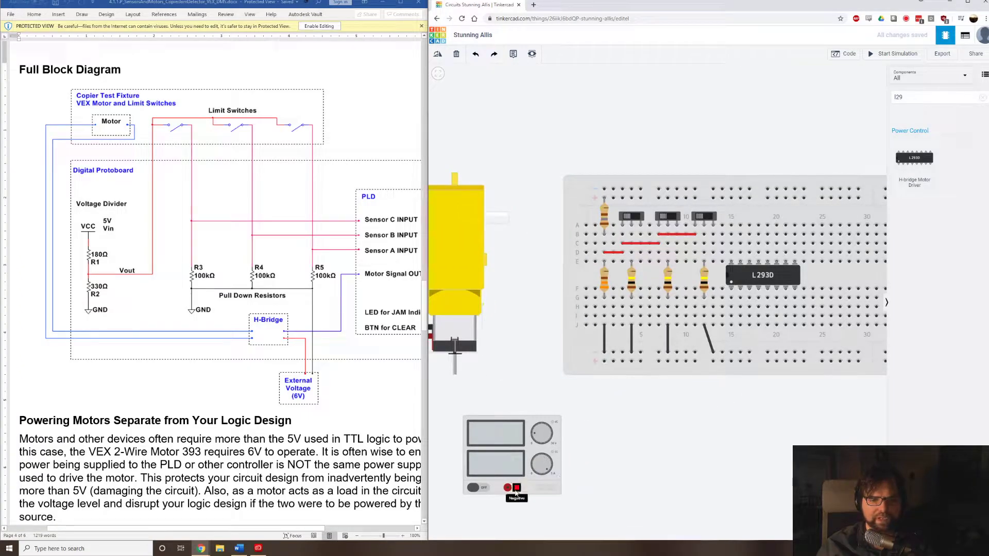
pyautogui.click(508, 488)
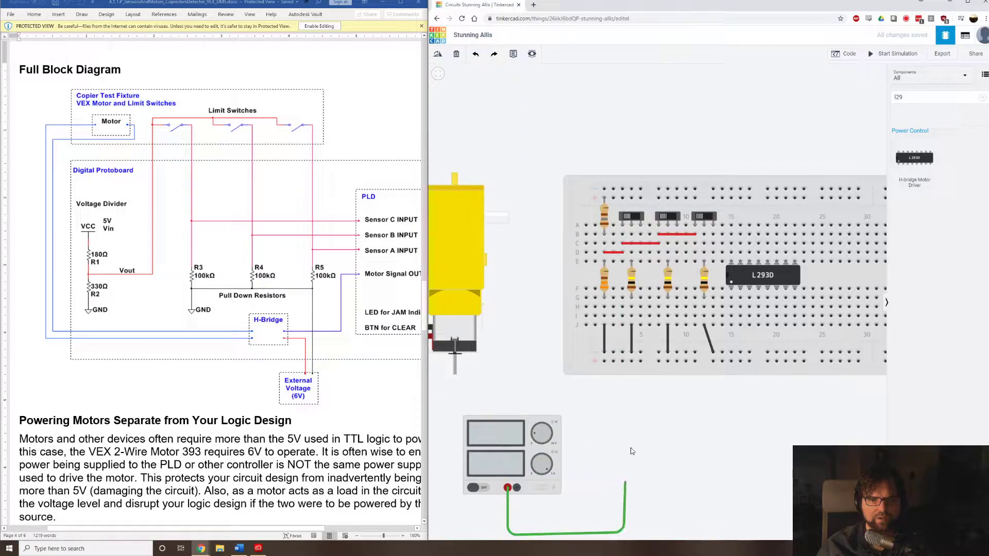
pyautogui.click(622, 361)
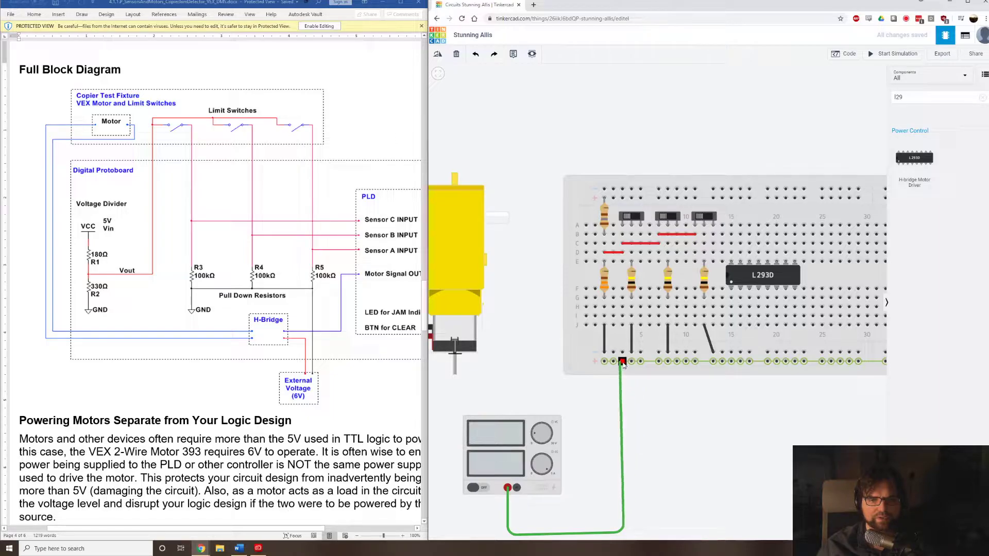
pyautogui.click(870, 89)
pyautogui.click(862, 109)
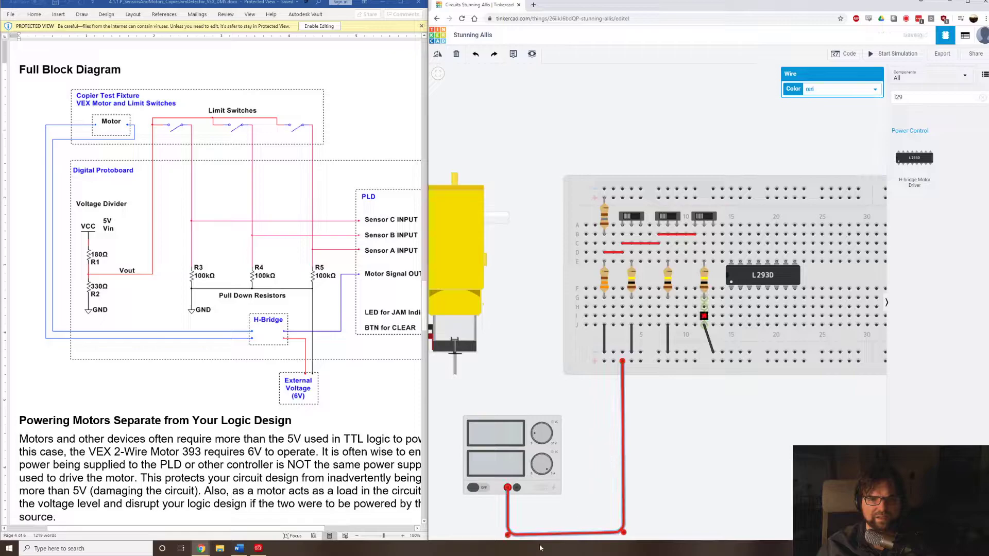
# Connect the same supply's negative terminal to the lower negative rail with a black wire routed inside the red one.
pyautogui.click(516, 487)
pyautogui.click(518, 522)
pyautogui.click(611, 521)
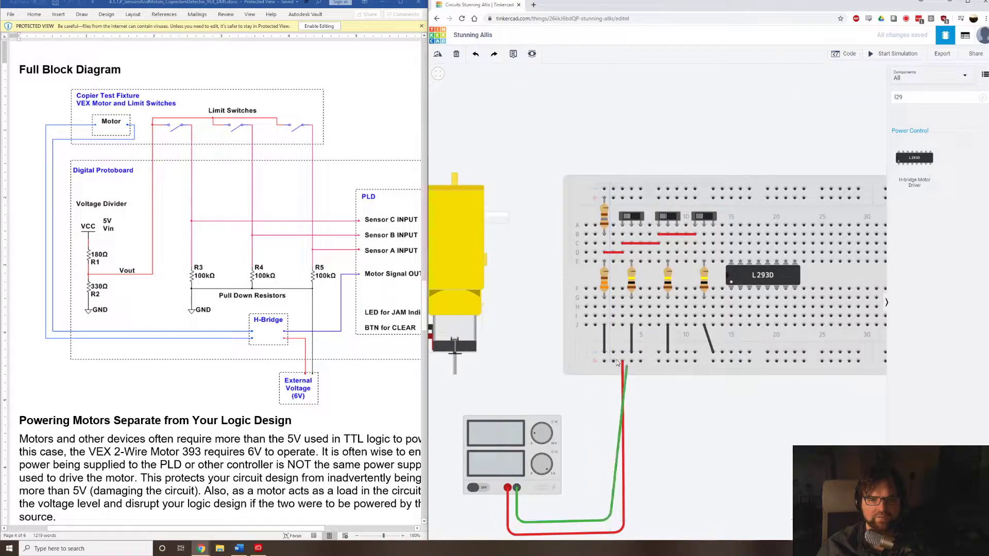
pyautogui.click(613, 352)
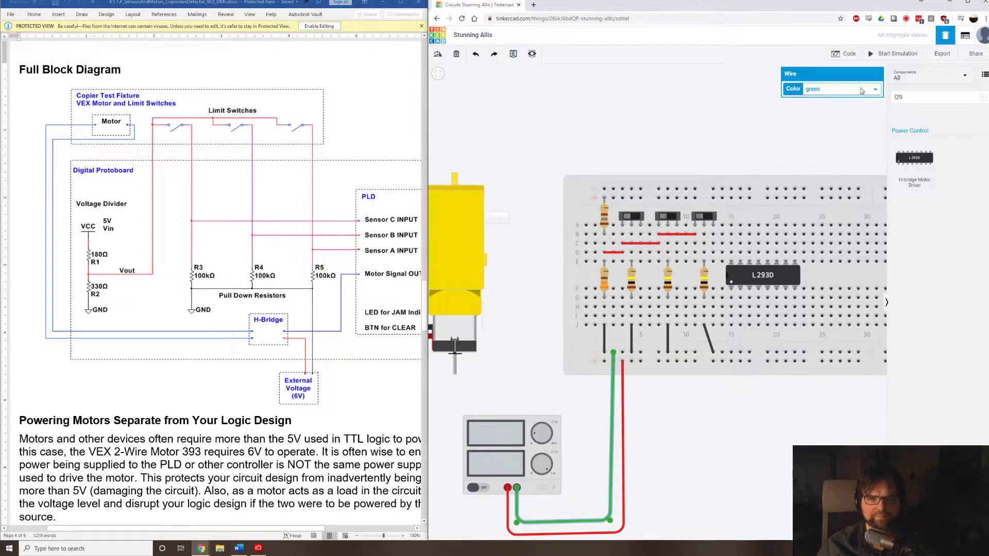
pyautogui.click(845, 89)
pyautogui.click(824, 102)
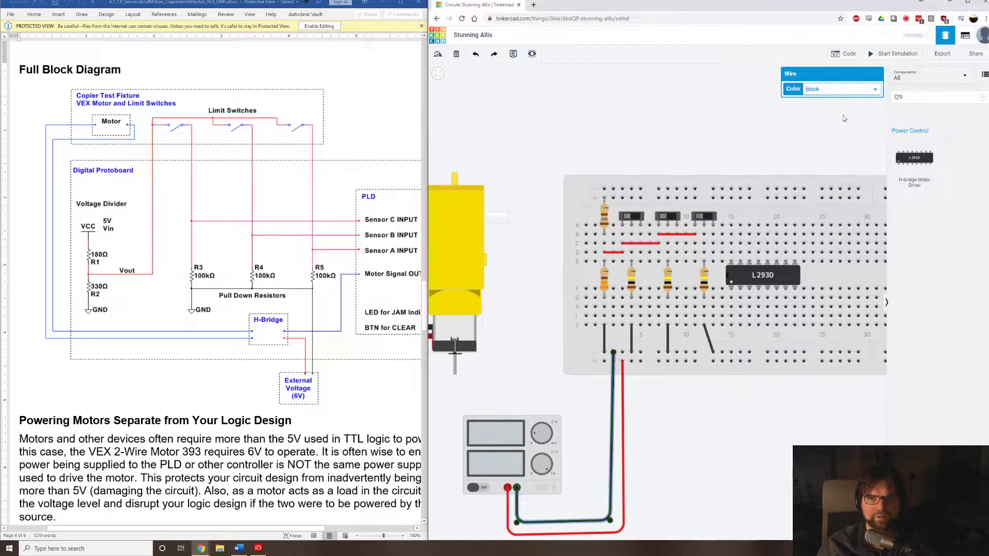
# Link the breadboard's lower and upper negative rails with a black wire at column 60.
pyautogui.moveTo(752, 451); pyautogui.dragTo(519, 413)
pyautogui.moveTo(693, 404); pyautogui.dragTo(651, 421)
pyautogui.click(755, 338)
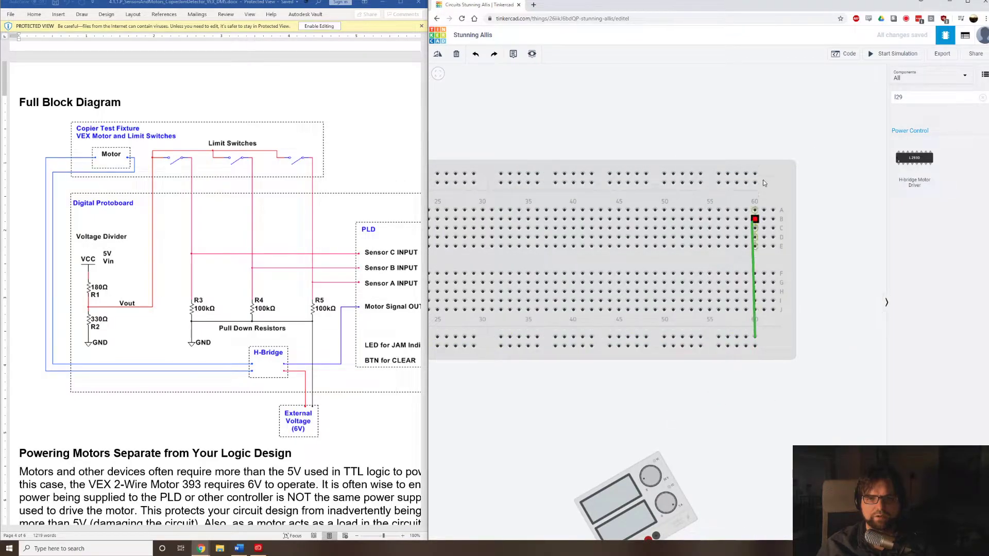
pyautogui.click(755, 174)
pyautogui.click(843, 89)
pyautogui.click(813, 98)
# Link the lower and upper positive rails with a red wire at column 59, beside the black wire.
pyautogui.click(747, 345)
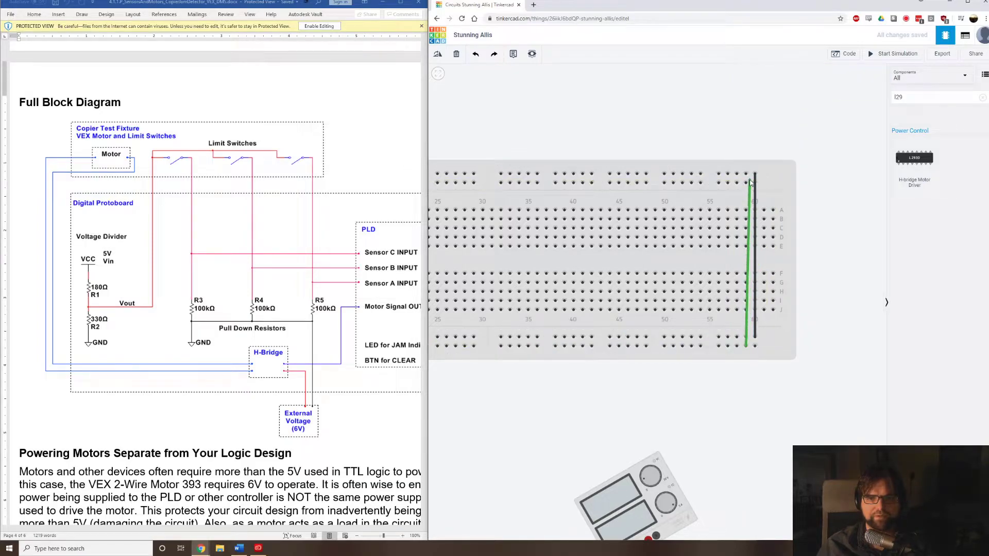
pyautogui.click(748, 183)
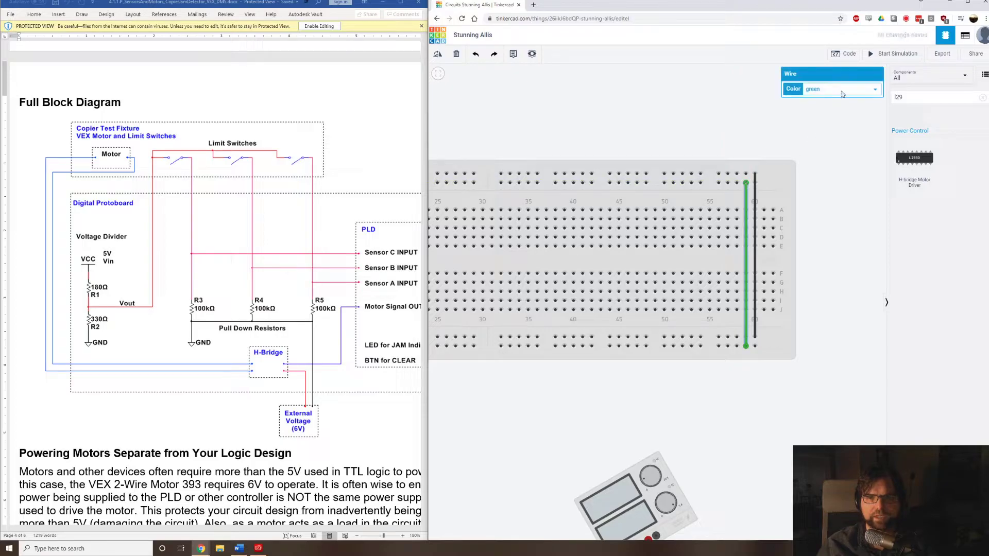
pyautogui.click(842, 89)
pyautogui.click(837, 105)
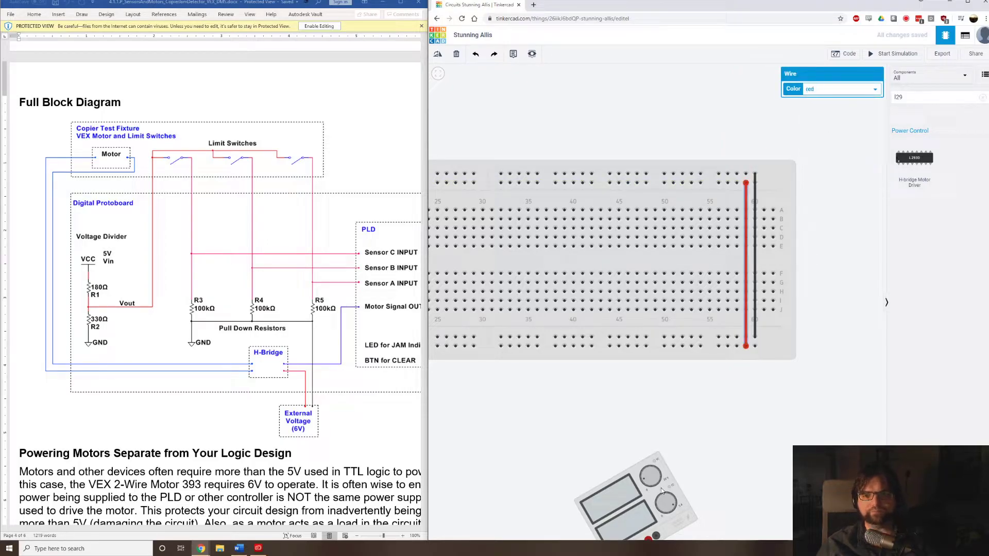
# Examine the SN754410 wiring diagram in the Word document for the H-bridge's power, ground and motor pin connections.
pyautogui.moveTo(564, 435); pyautogui.dragTo(756, 376)
pyautogui.scroll(-5, 755, 375)
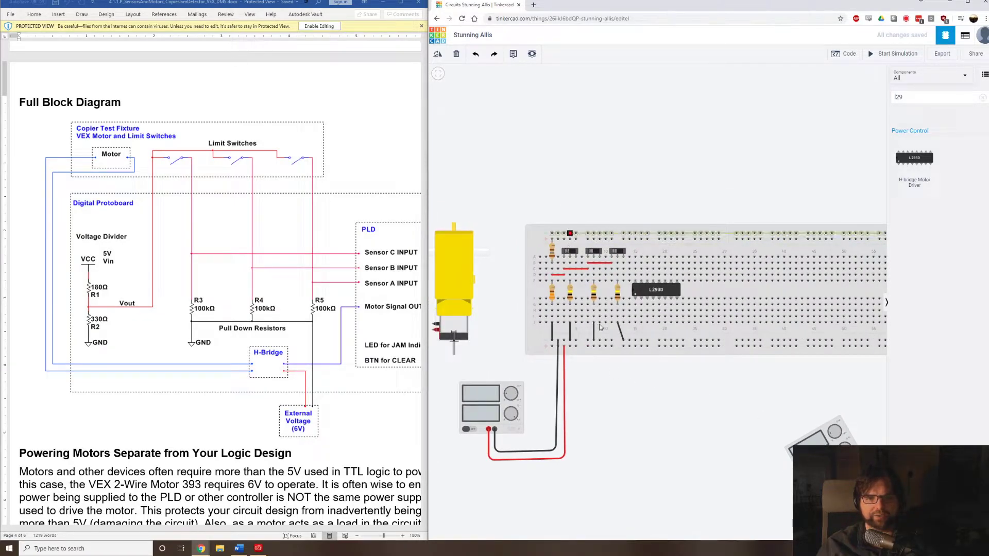
pyautogui.scroll(2, 577, 354)
pyautogui.scroll(2, 627, 349)
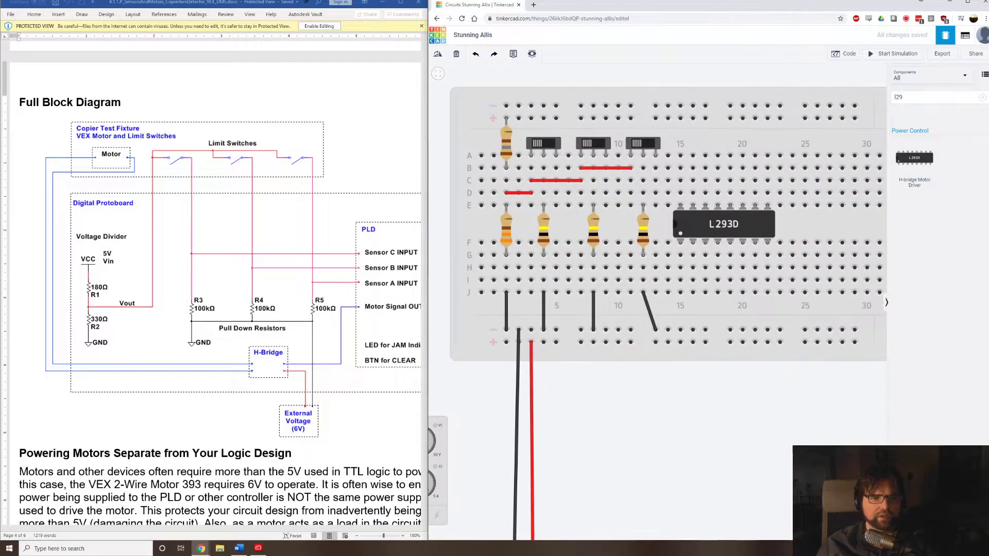
pyautogui.scroll(-2, 721, 515)
pyautogui.scroll(-8, 299, 252)
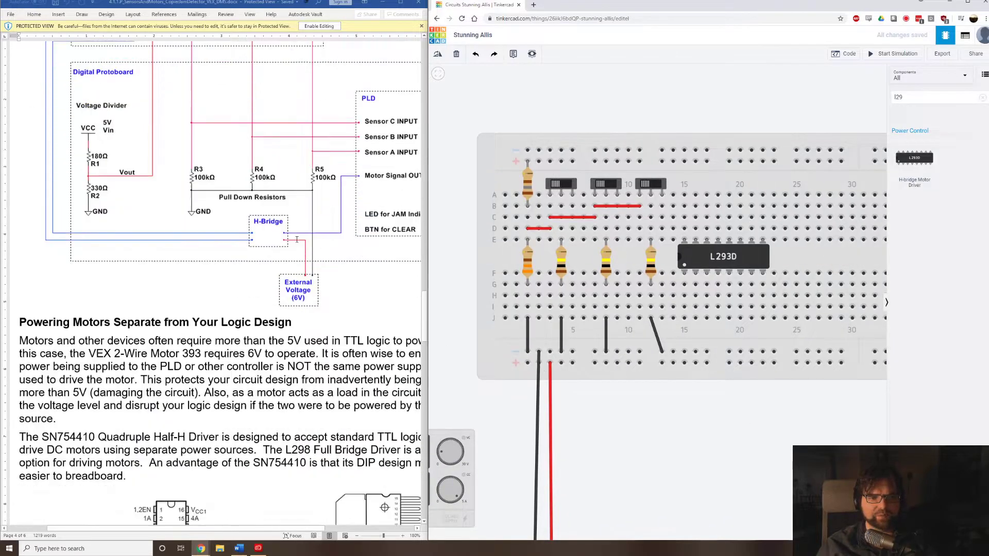
pyautogui.scroll(-6, 300, 252)
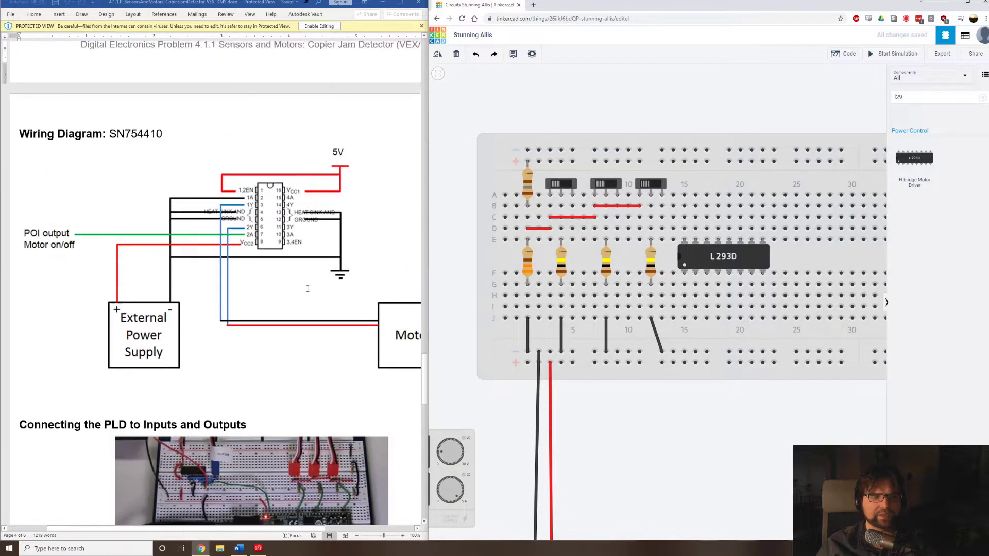
pyautogui.scroll(1, 307, 288)
pyautogui.scroll(-1, 214, 338)
pyautogui.keyDown('ctrl'); pyautogui.scroll(2, 350, 199); pyautogui.keyUp('ctrl')
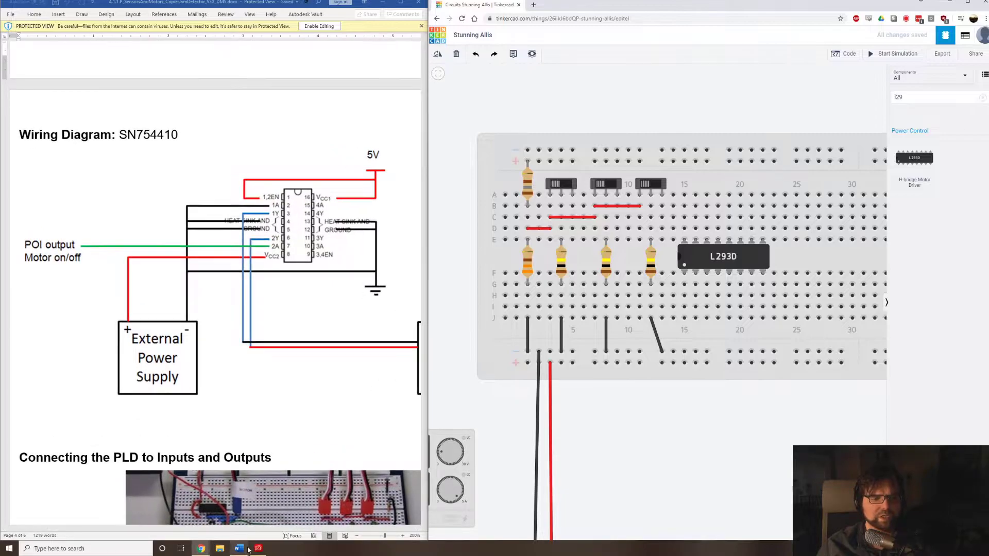
pyautogui.hscroll(4, 332, 383)
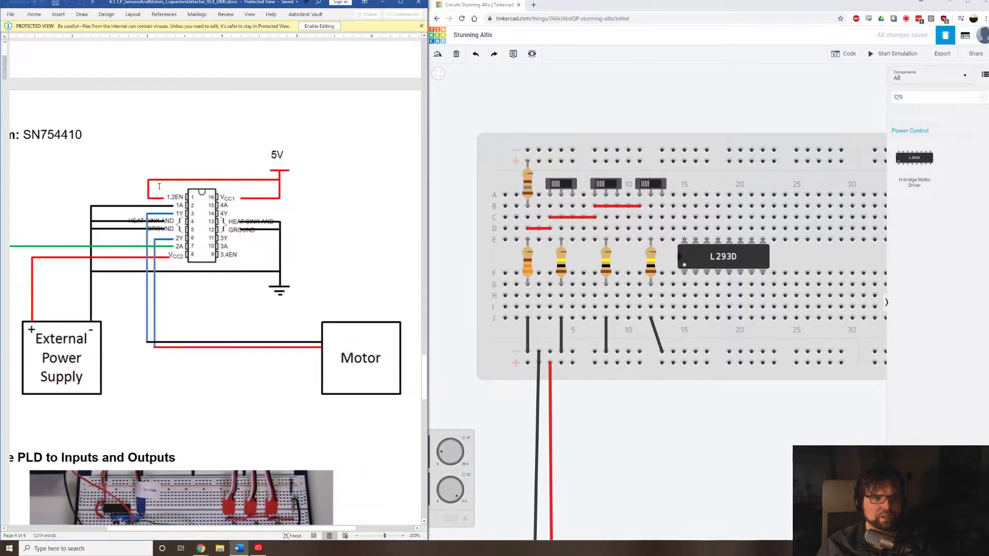
# Wire the L293D's column 15 pins to 5 V with red wires from A15 to the upper and J15 to the lower positive rail.
pyautogui.click(684, 196)
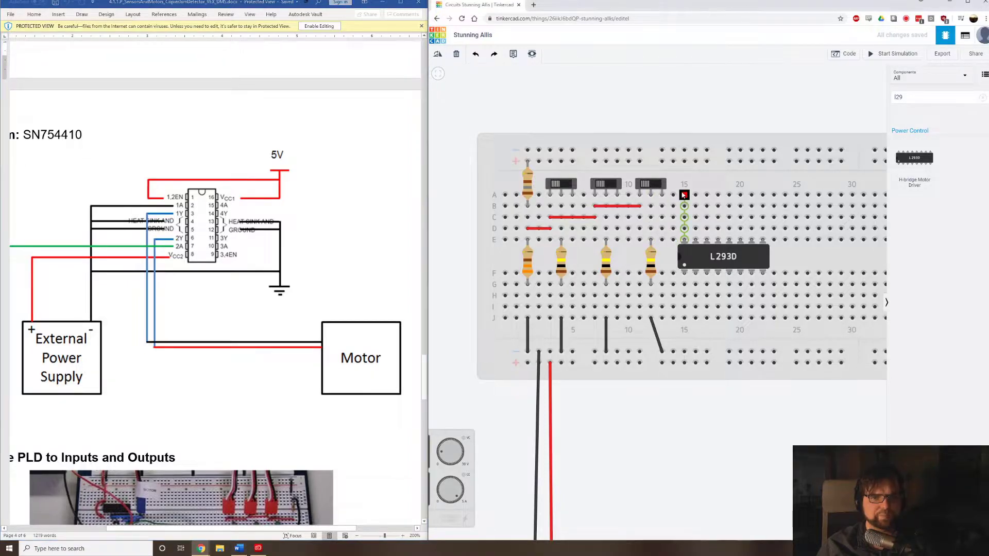
pyautogui.click(684, 162)
pyautogui.click(869, 93)
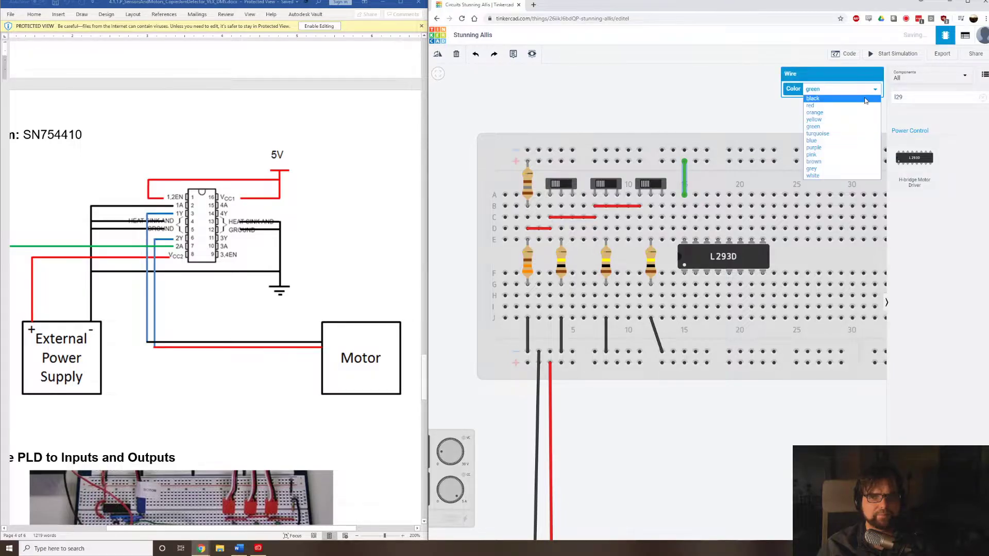
pyautogui.click(866, 105)
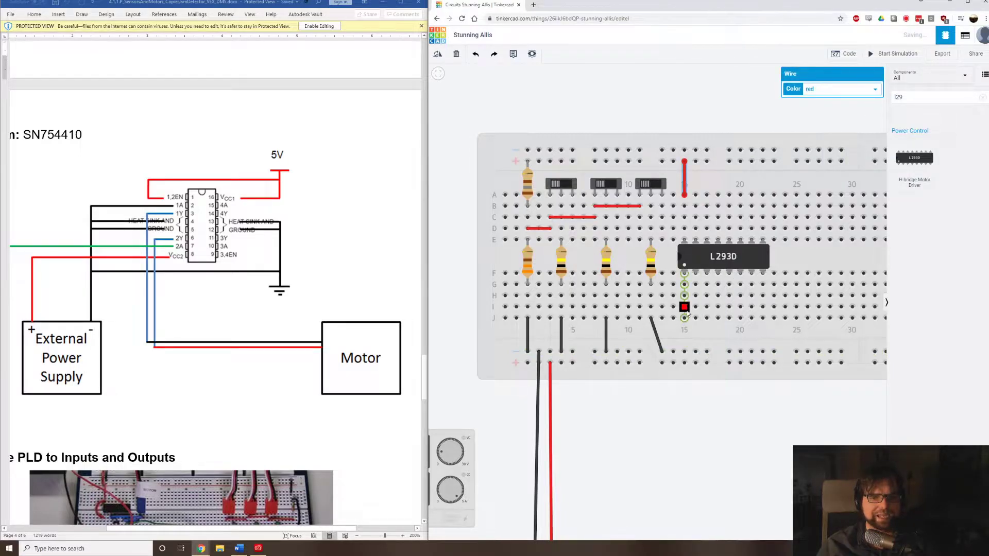
pyautogui.click(685, 318)
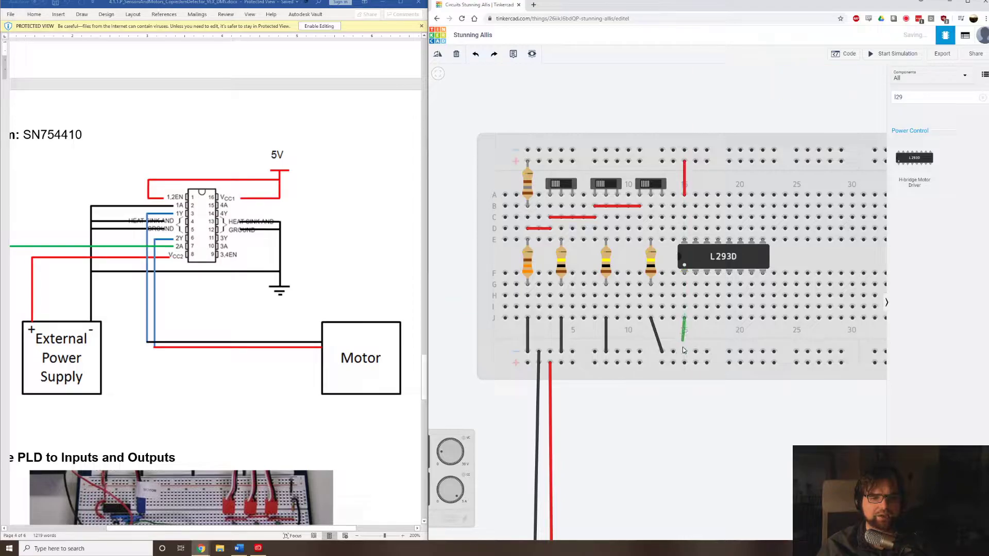
pyautogui.click(686, 363)
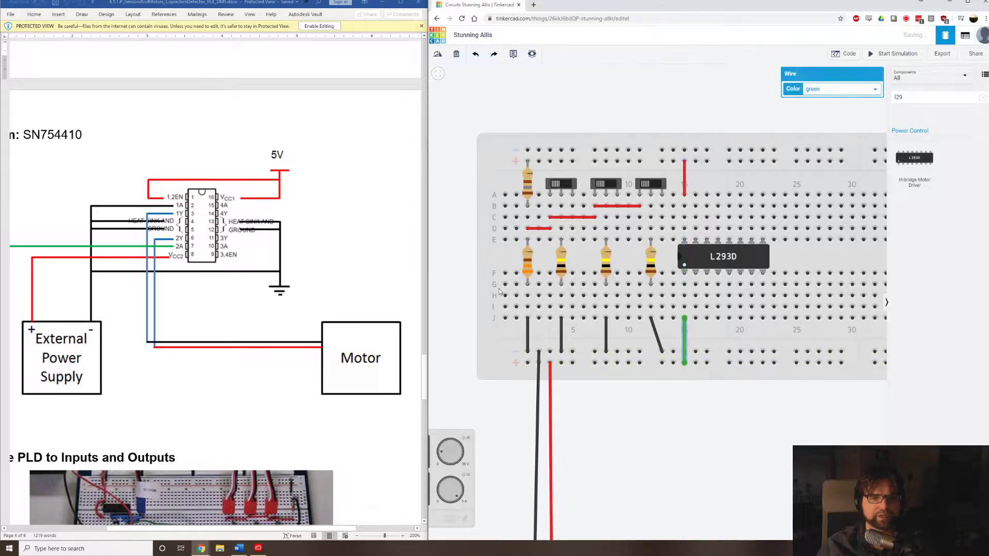
pyautogui.click(825, 90)
pyautogui.click(826, 107)
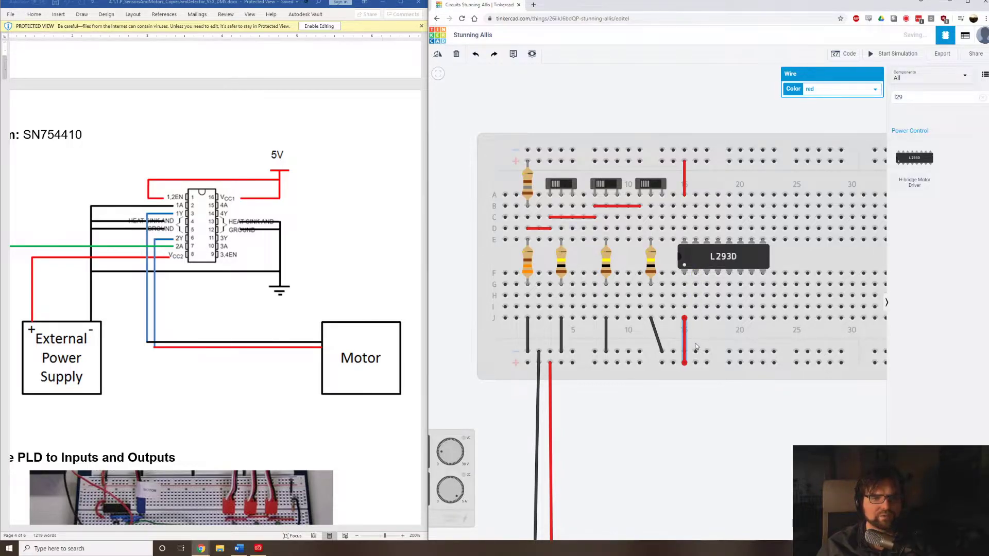
# Move the External 6 V power supply closer to the H-bridge, just below the breadboard.
pyautogui.scroll(-4, 741, 467)
pyautogui.moveTo(808, 503); pyautogui.dragTo(743, 398)
pyautogui.moveTo(845, 407); pyautogui.dragTo(690, 358)
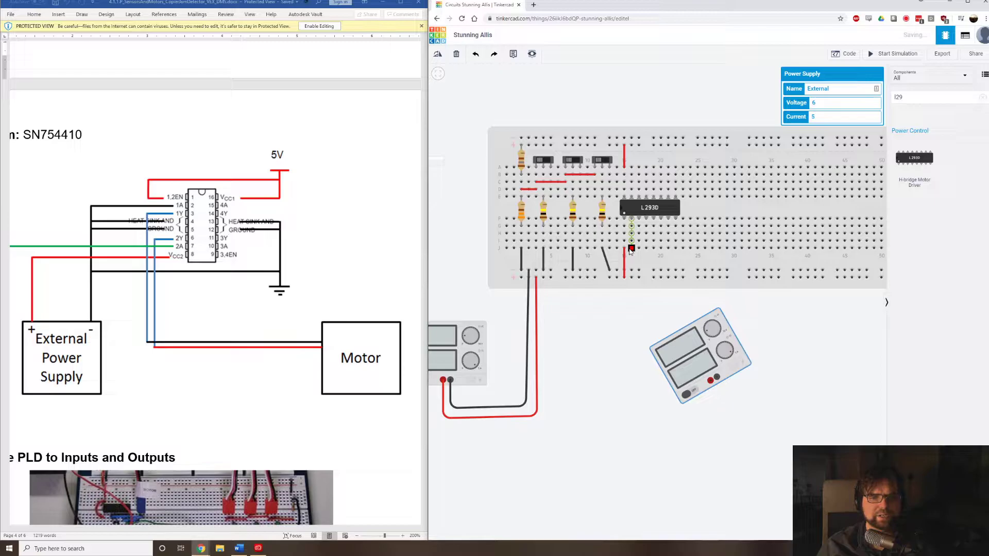
# Connect J16, the L293D's second pin, to the External supply's negative terminal with a black wire routed beneath the supply.
pyautogui.click(631, 249)
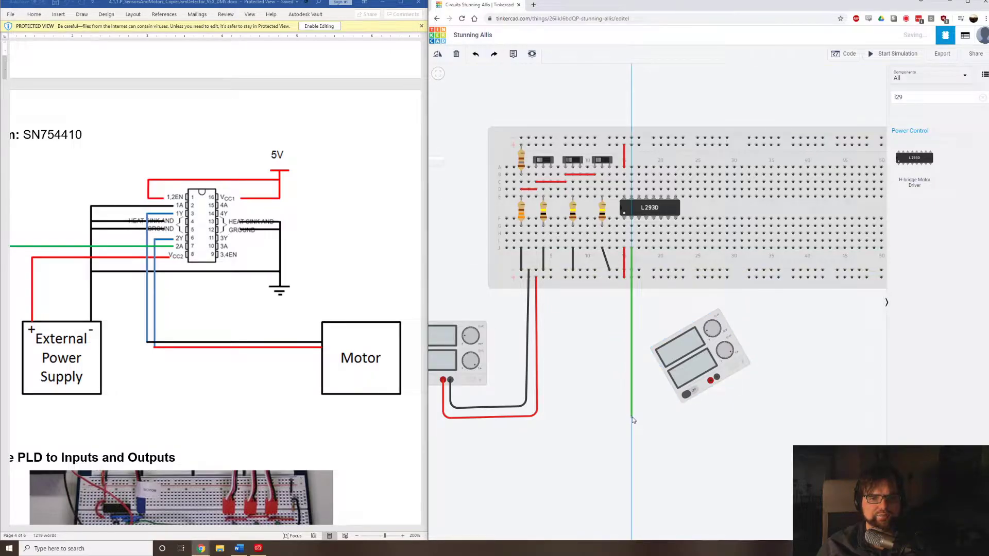
pyautogui.click(632, 414)
pyautogui.click(718, 413)
pyautogui.click(717, 382)
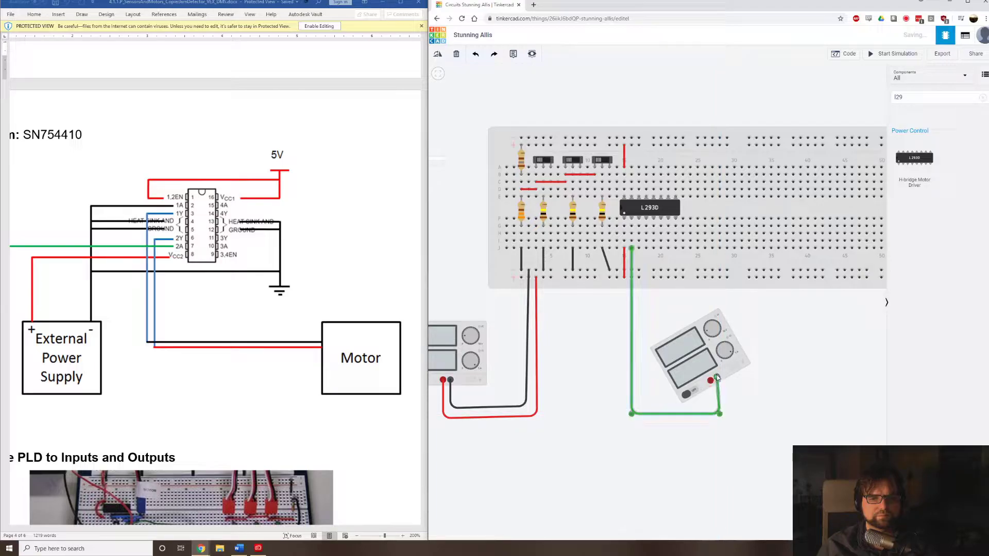
pyautogui.click(717, 335)
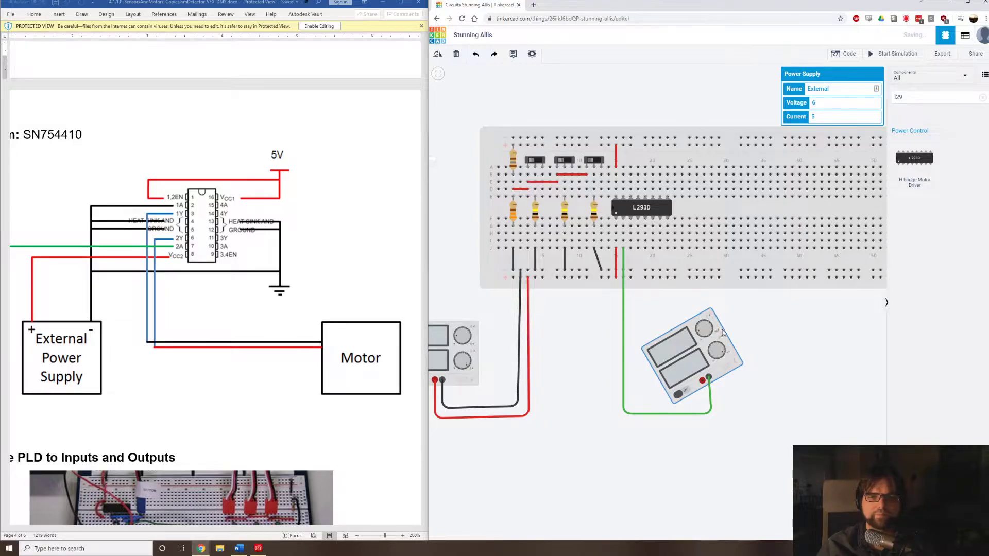
pyautogui.click(624, 303)
pyautogui.click(865, 89)
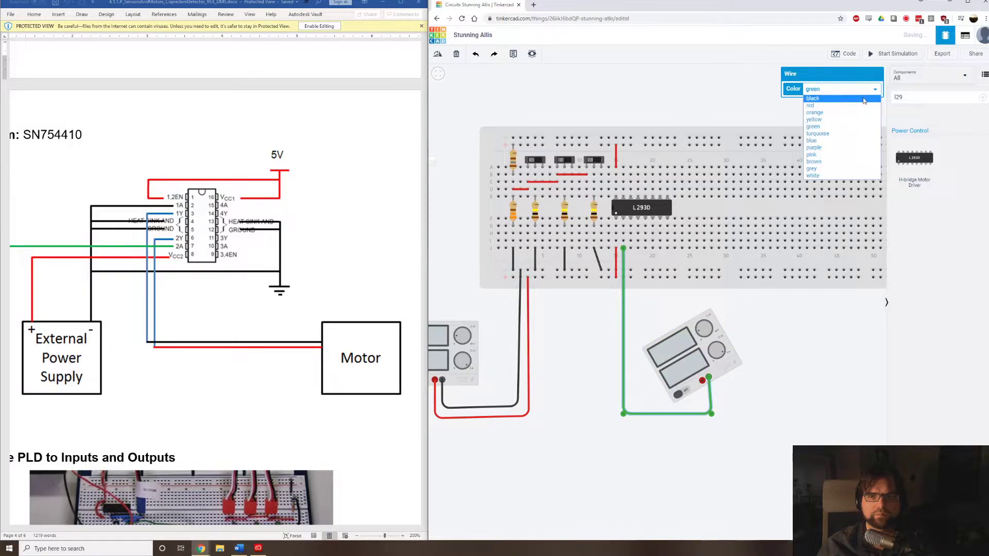
pyautogui.click(864, 99)
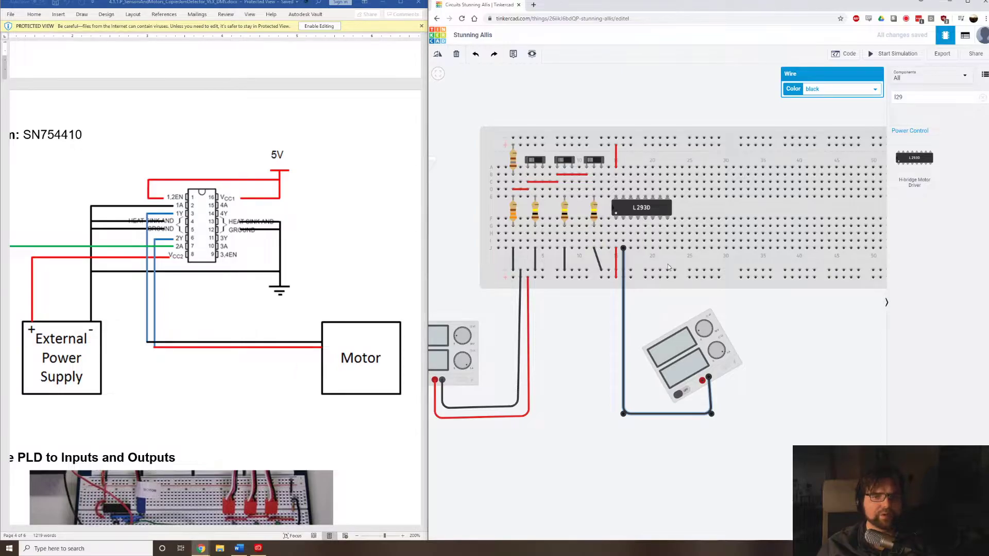
# Route a wire from row G, column 17, the L293D's third pin, across and around below the motor towards its terminals.
pyautogui.scroll(-2, 678, 258)
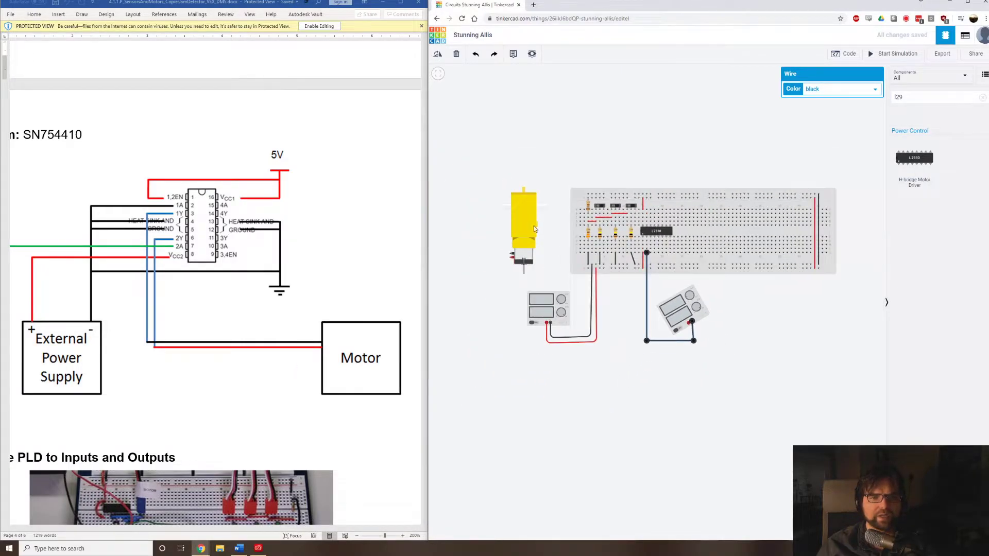
pyautogui.scroll(2, 646, 254)
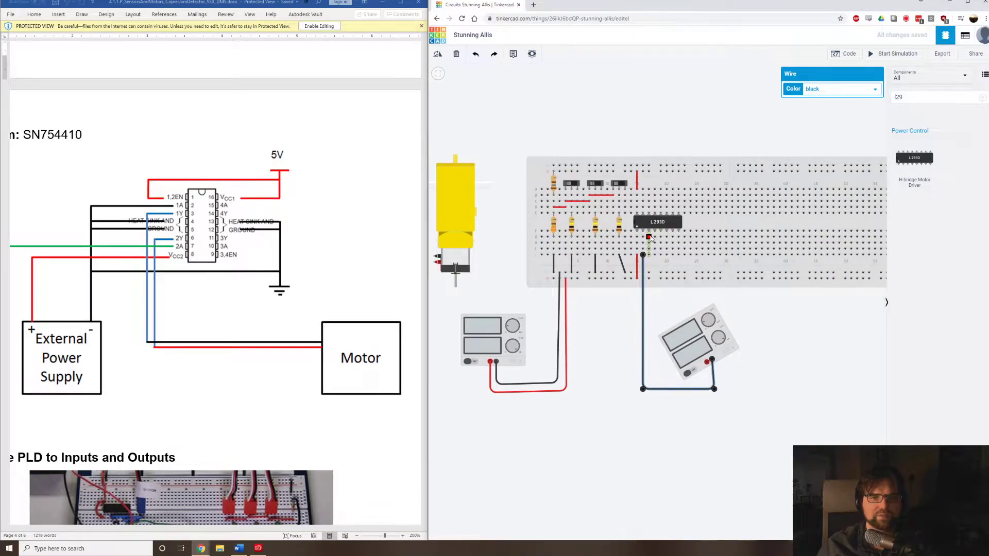
pyautogui.click(649, 237)
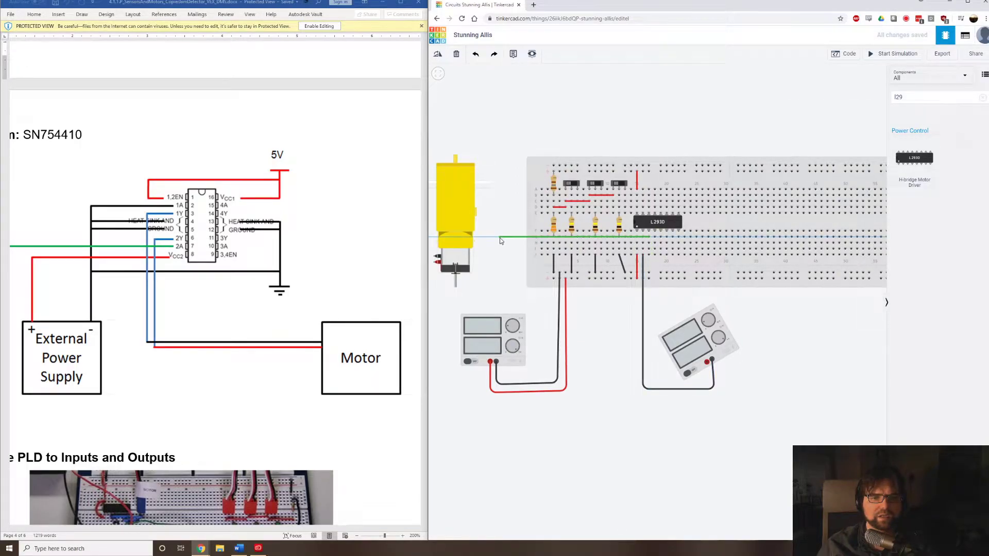
pyautogui.click(500, 238)
pyautogui.click(500, 297)
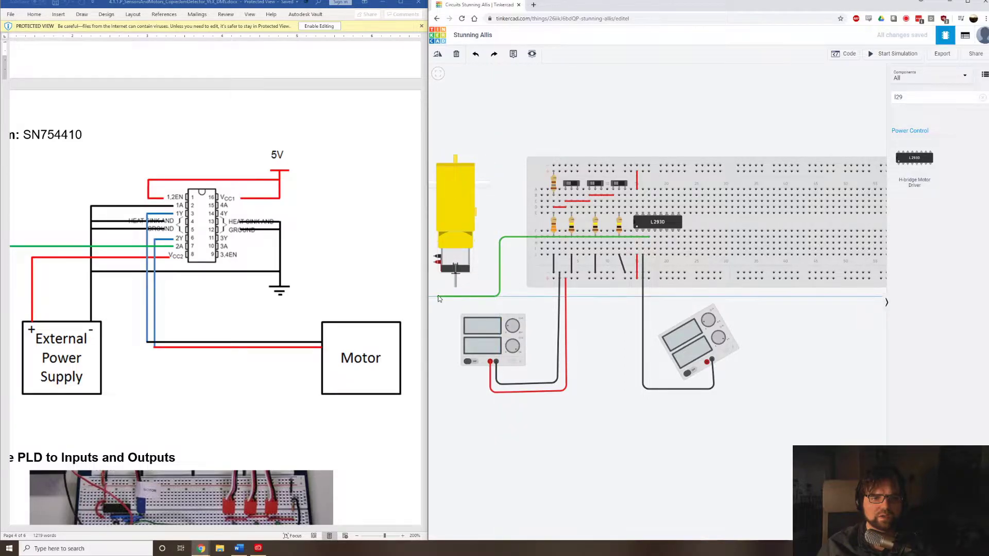
pyautogui.click(441, 297)
pyautogui.click(441, 286)
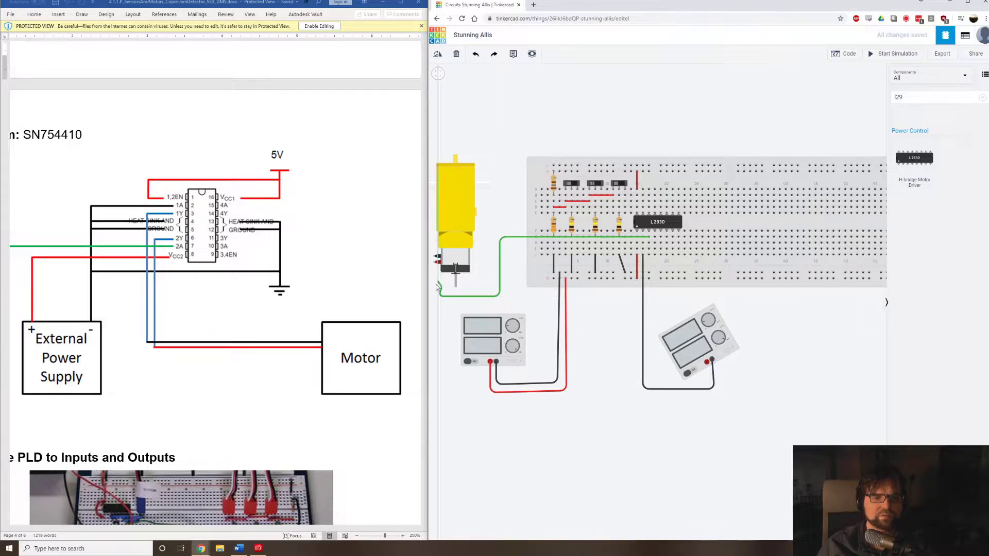
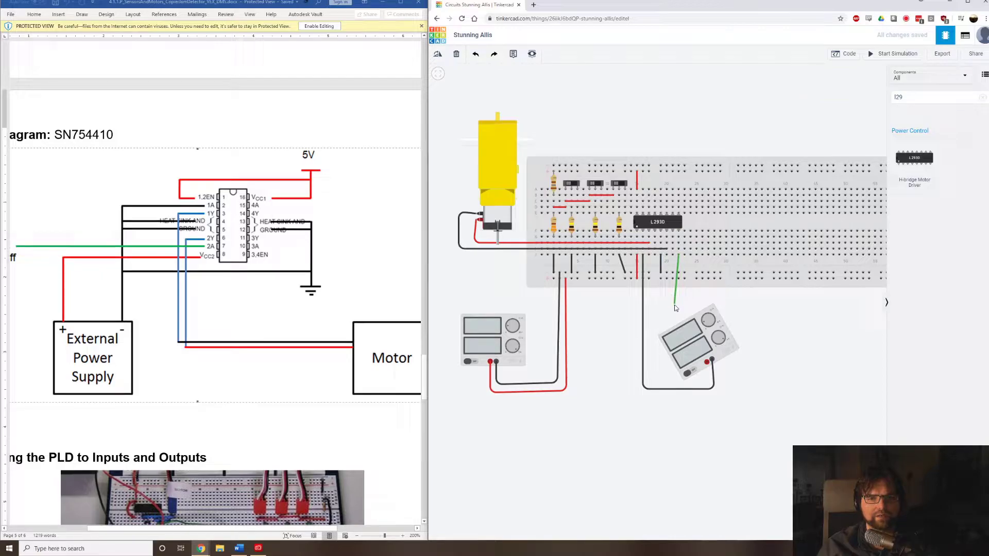
# Wire the L293D's eighth pin, column 22, to the External supply's positive terminal with a red wire routed beneath the supply.
pyautogui.click(679, 382)
pyautogui.click(705, 384)
pyautogui.click(708, 362)
pyautogui.click(850, 90)
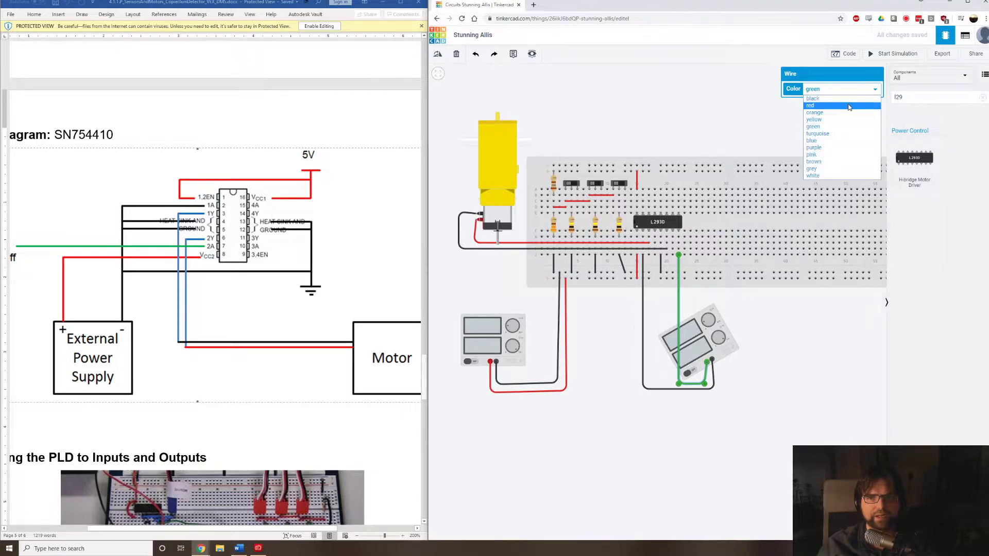
pyautogui.click(849, 106)
pyautogui.click(743, 385)
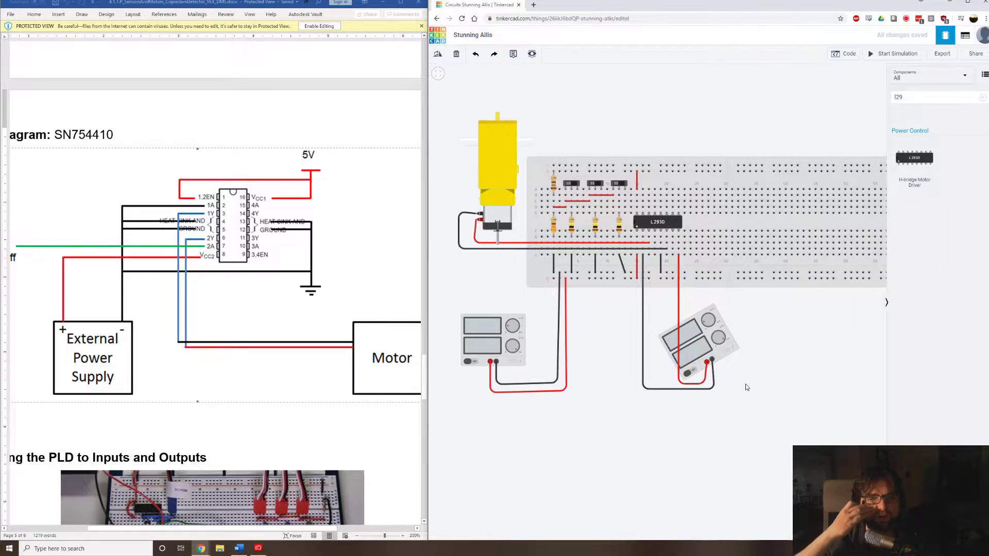
# Review the document's block diagram for the sensor inputs and motor signal output that connect to the PLD.
pyautogui.scroll(1, 760, 397)
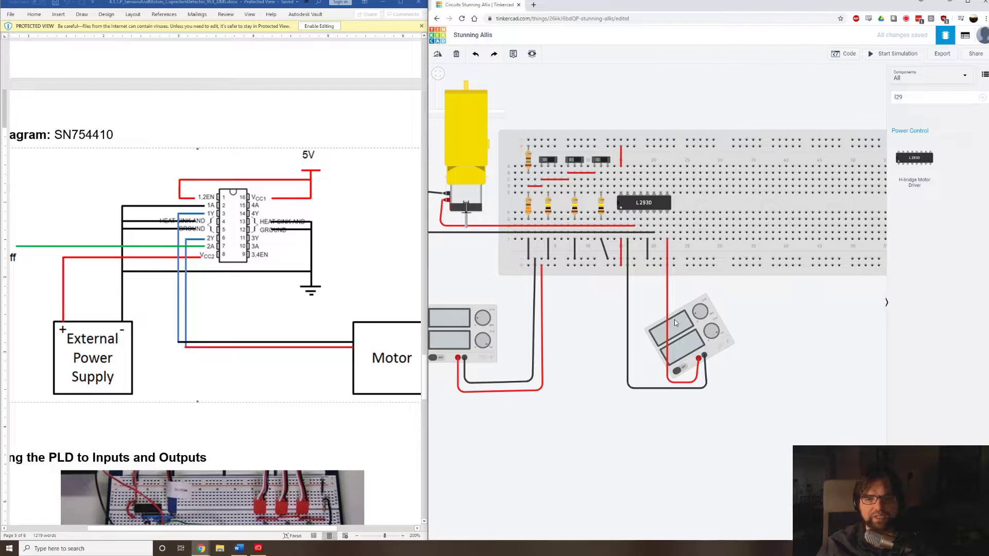
pyautogui.scroll(-1, 685, 335)
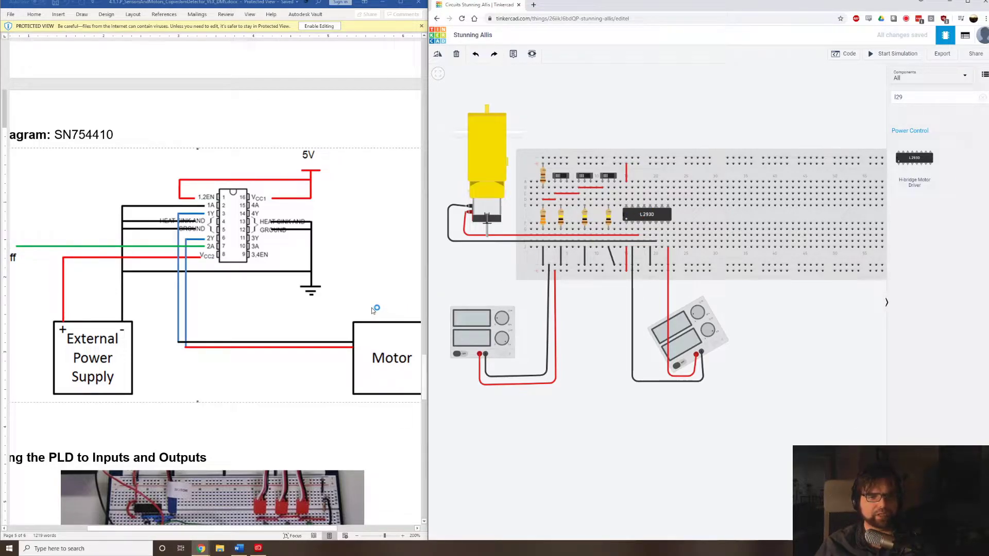
pyautogui.scroll(10, 243, 251)
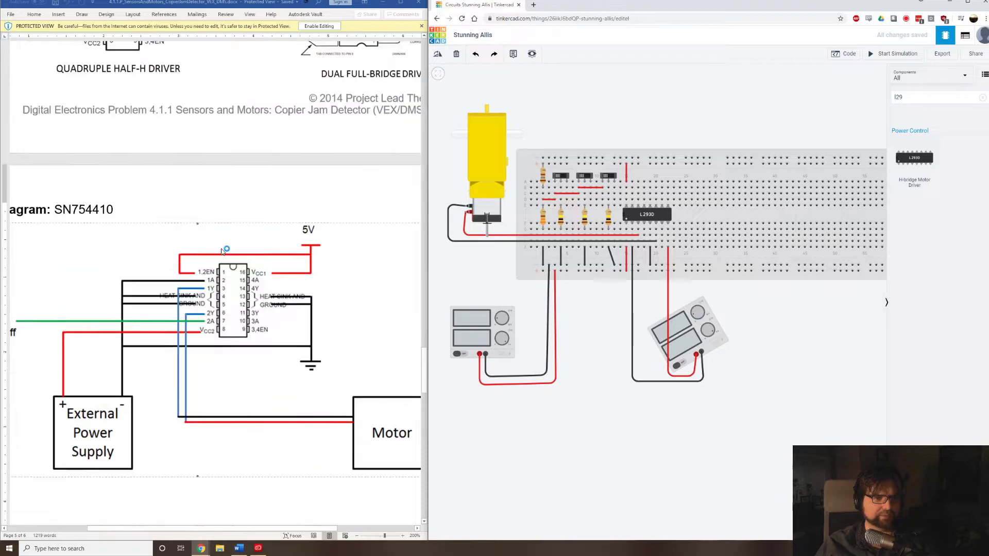
pyautogui.scroll(3, 244, 251)
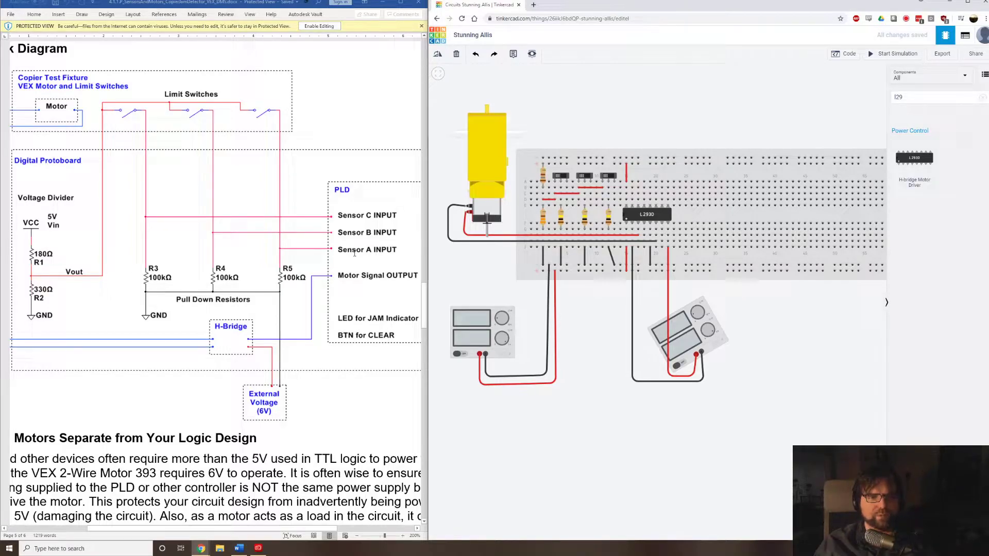
pyautogui.click(533, 5)
pyautogui.write('multisim live')
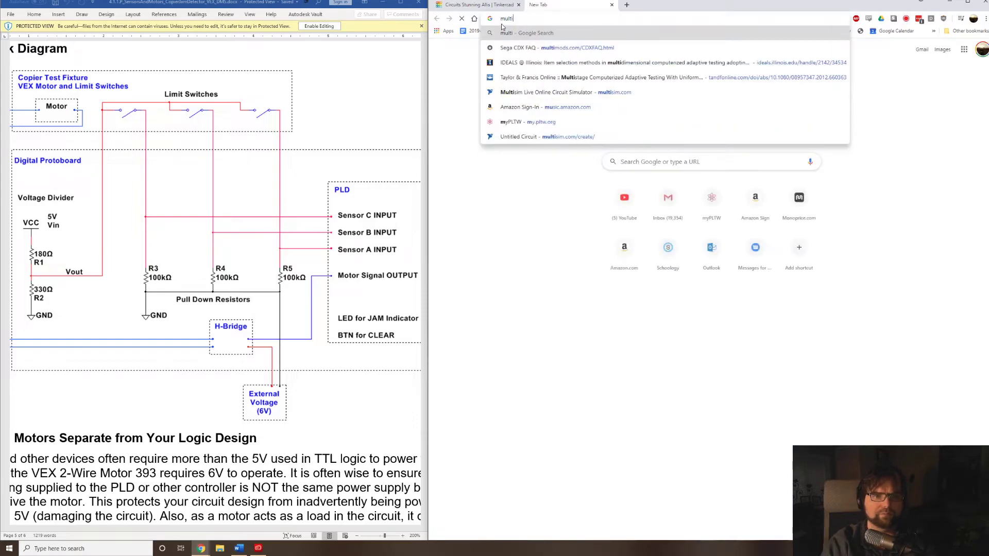
pyautogui.press('Return')
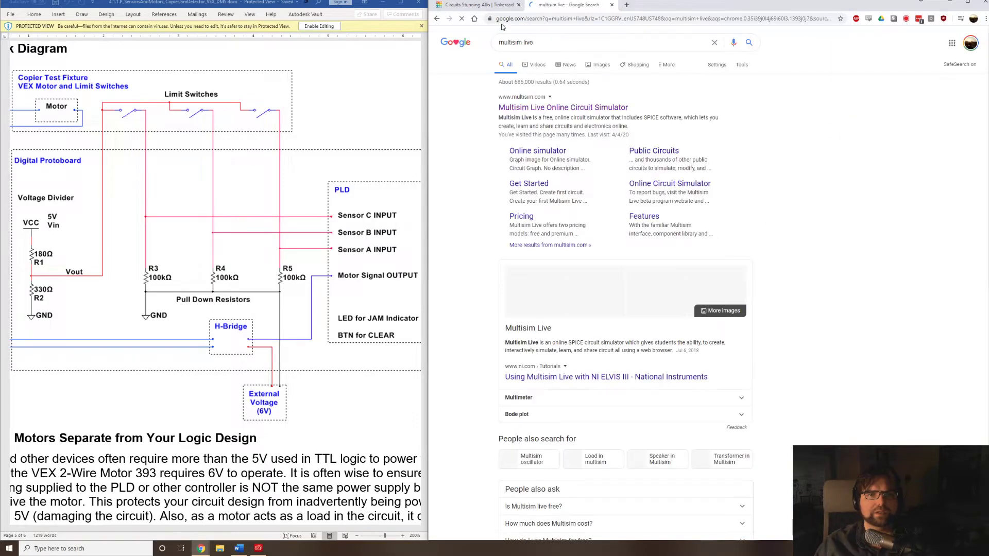
# Launch the NI Multisim 14.1 desktop application.
pyautogui.press('super')
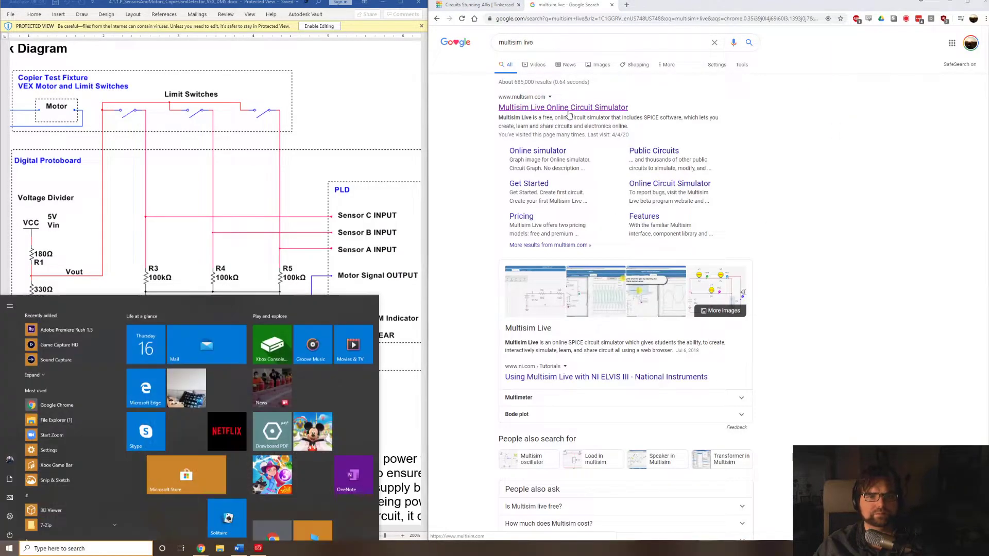
pyautogui.write('multisim')
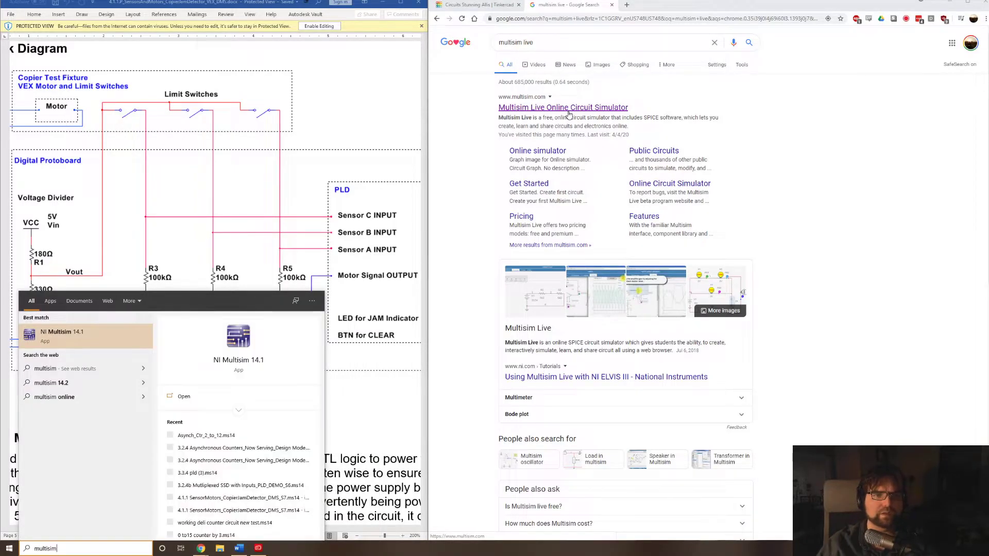
pyautogui.press('Return')
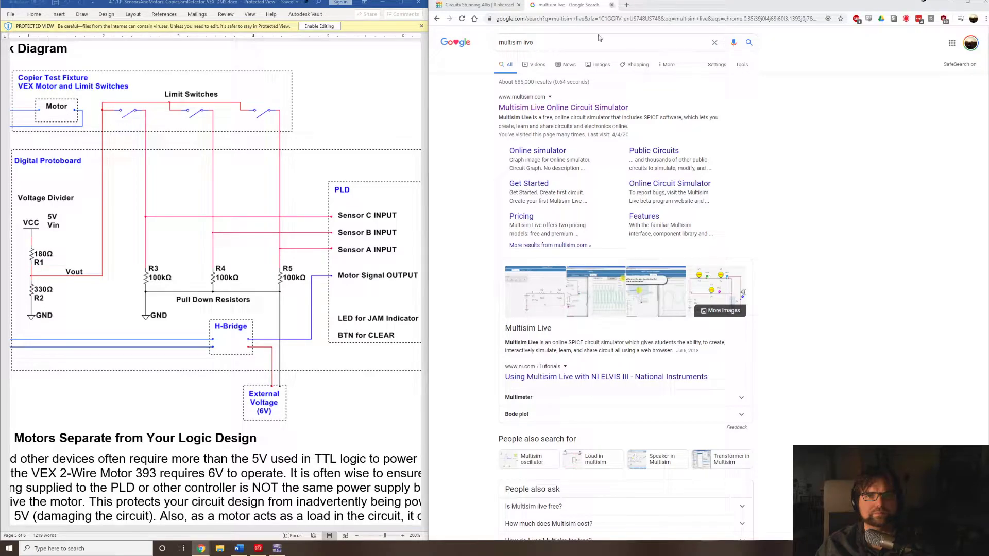
# Place two 74LS08D AND gates from the 74LS family, sections A and B of one chip, one above the other.
pyautogui.hotkey('ctrl', 'w')
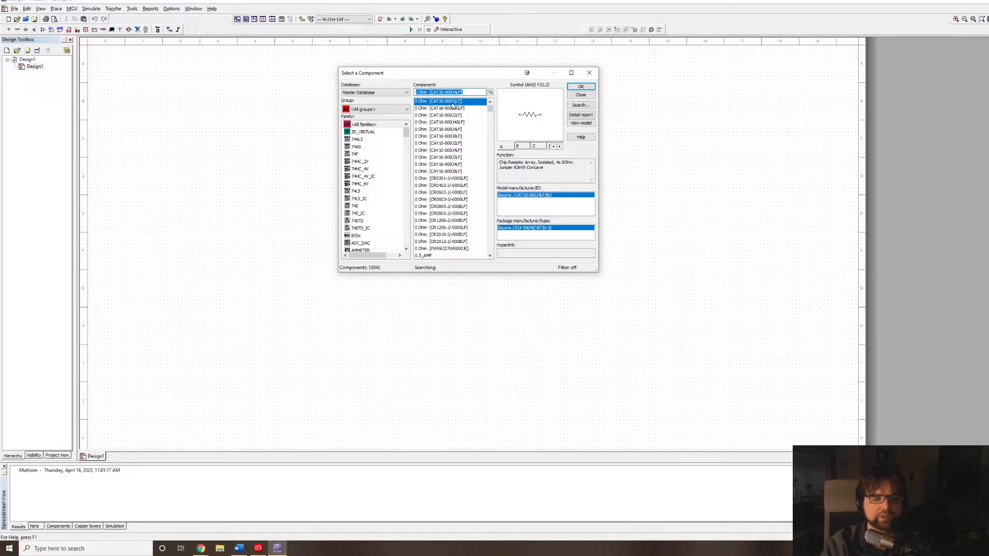
pyautogui.write('74ls08')
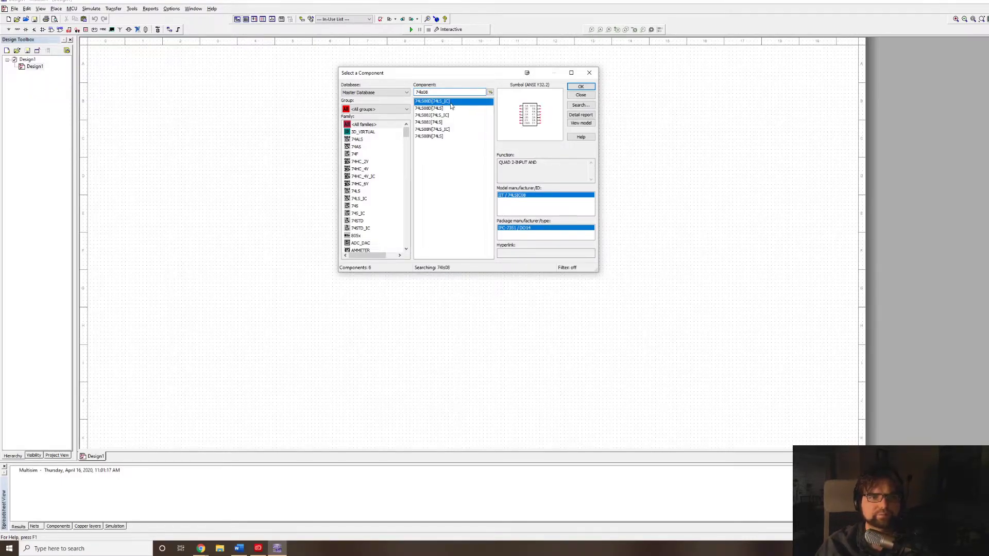
pyautogui.click(452, 109)
pyautogui.click(580, 87)
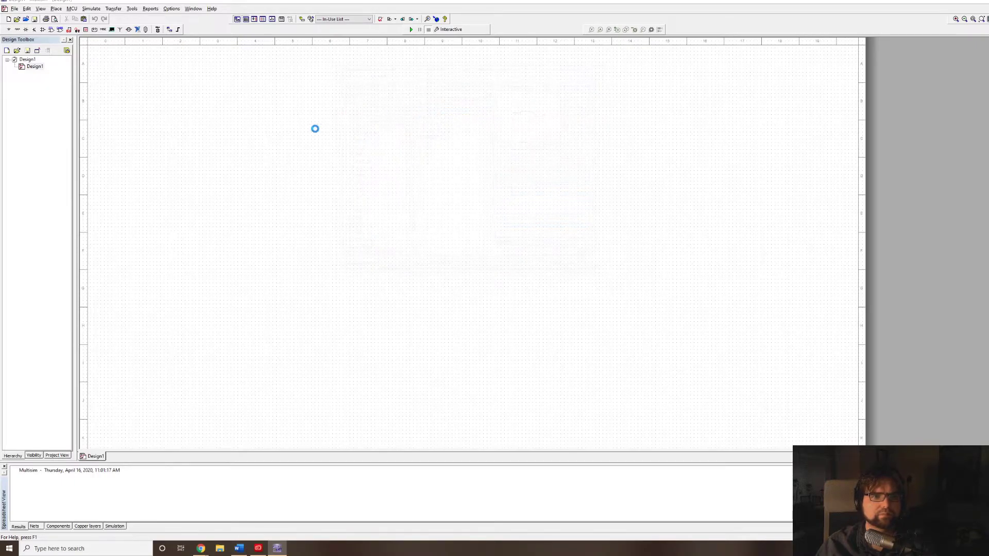
pyautogui.click(360, 120)
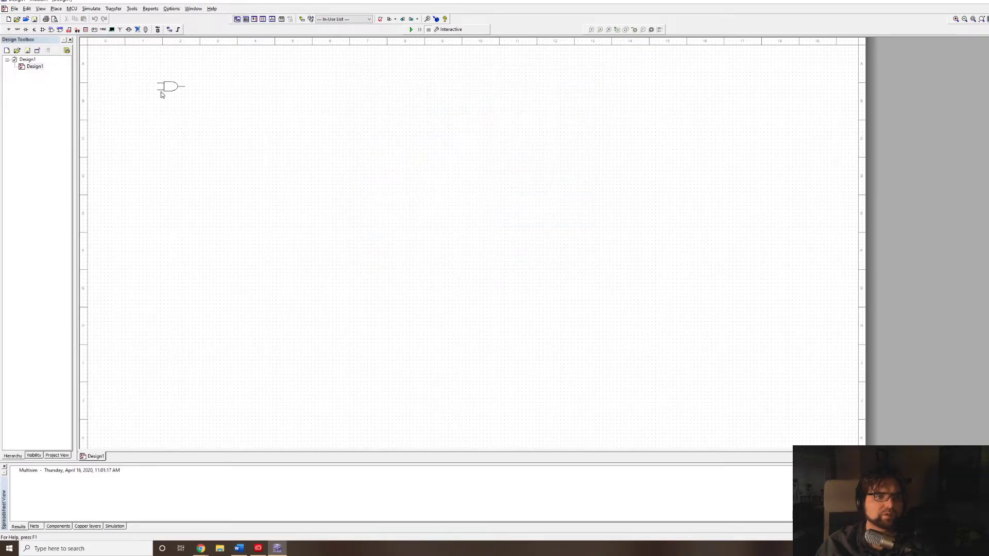
pyautogui.click(208, 85)
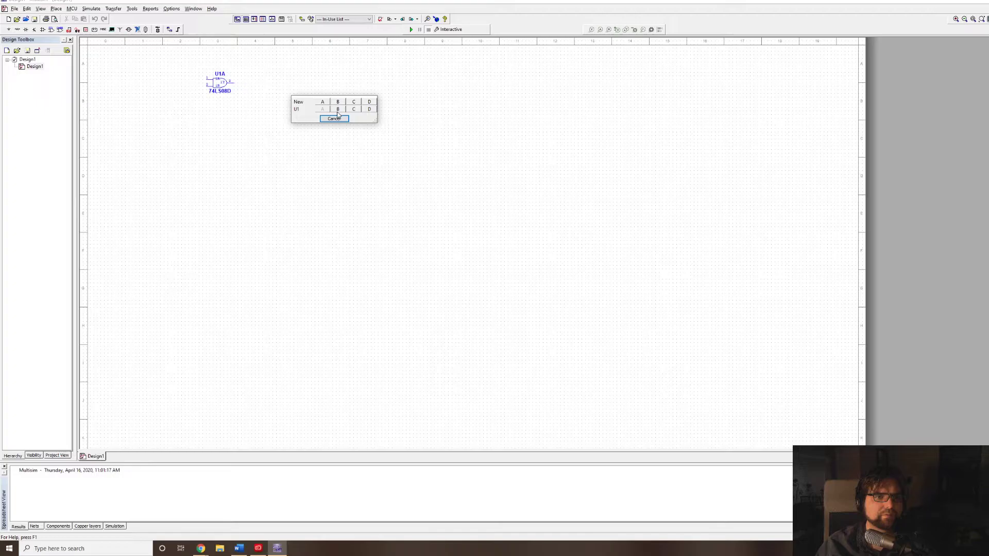
pyautogui.click(338, 111)
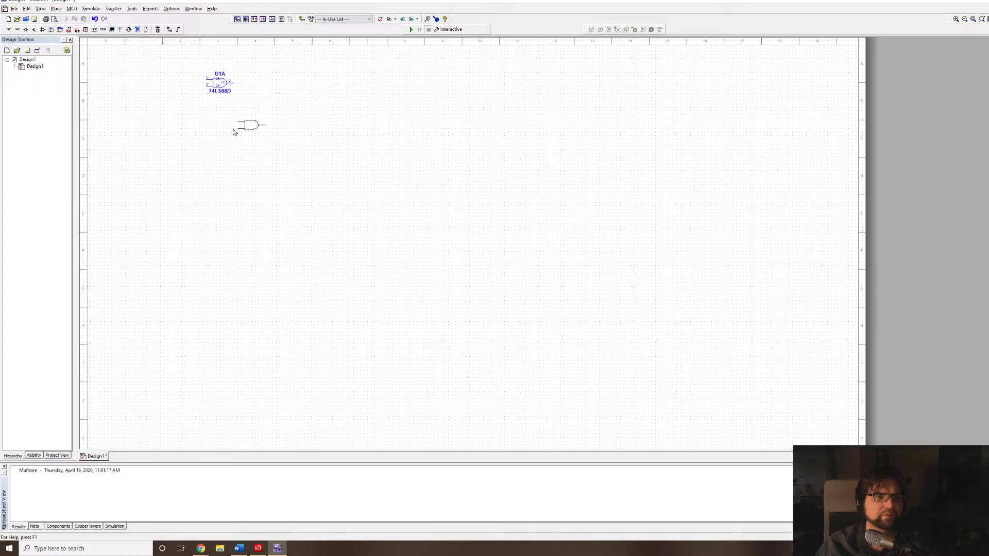
pyautogui.click(206, 116)
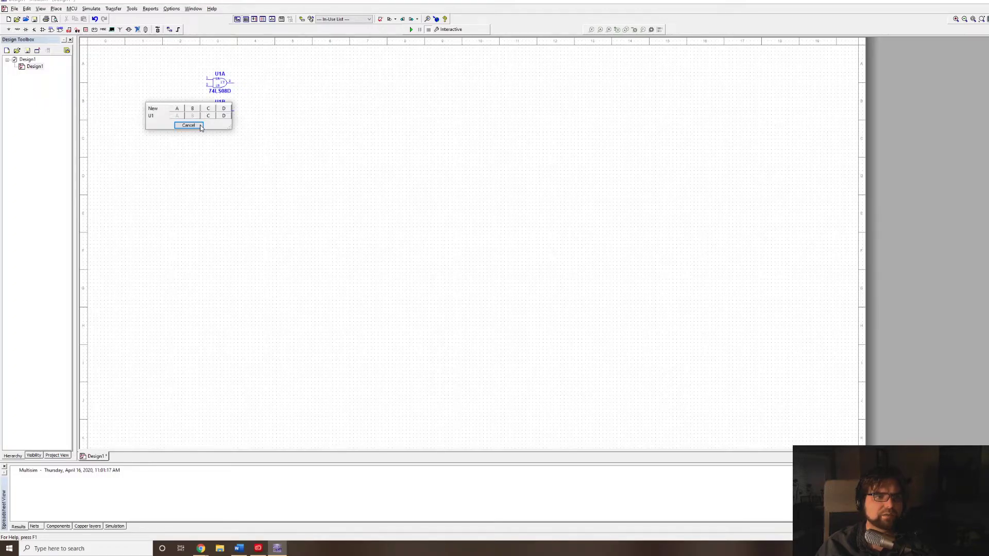
pyautogui.click(201, 126)
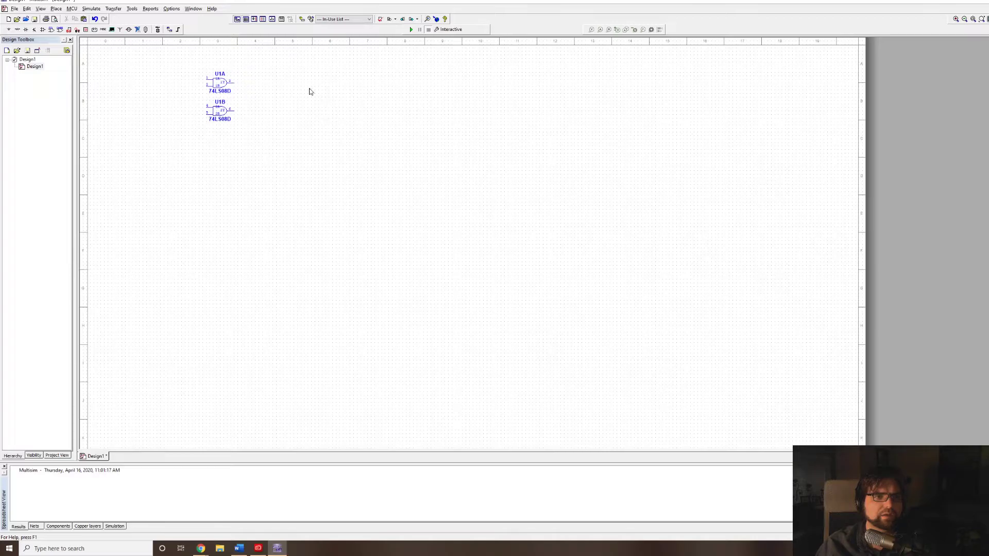
# Place section A of a 74LS32D OR gate from the 74LS family, to the right of and midway between the two AND gates.
pyautogui.click(450, 93)
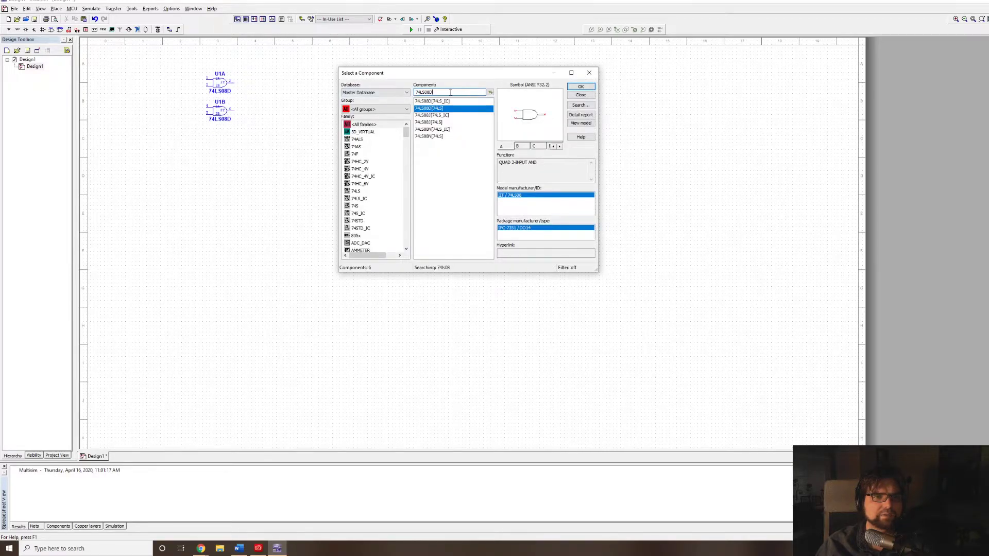
pyautogui.press('BackSpace')
pyautogui.press('BackSpace')
pyautogui.press('BackSpace')
pyautogui.press('BackSpace')
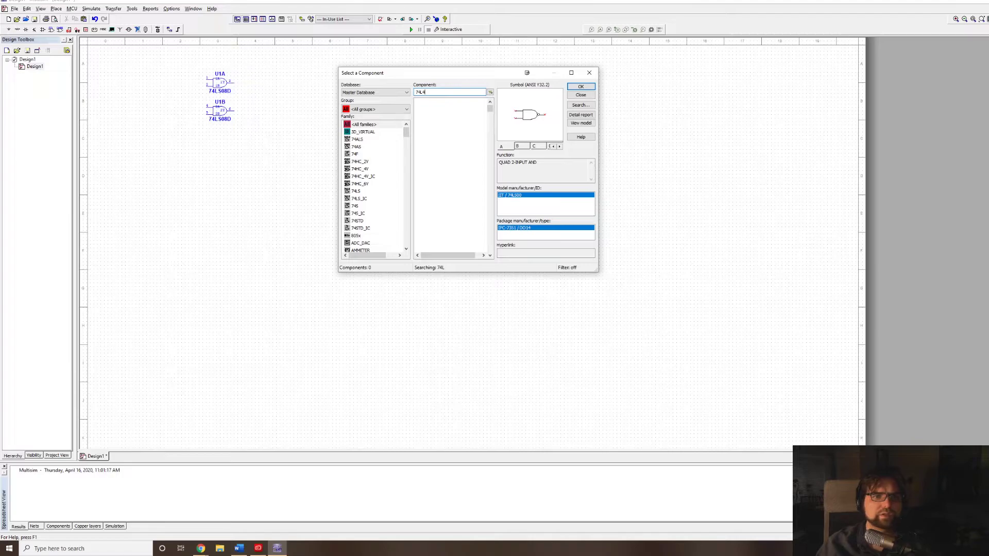
pyautogui.write('32')
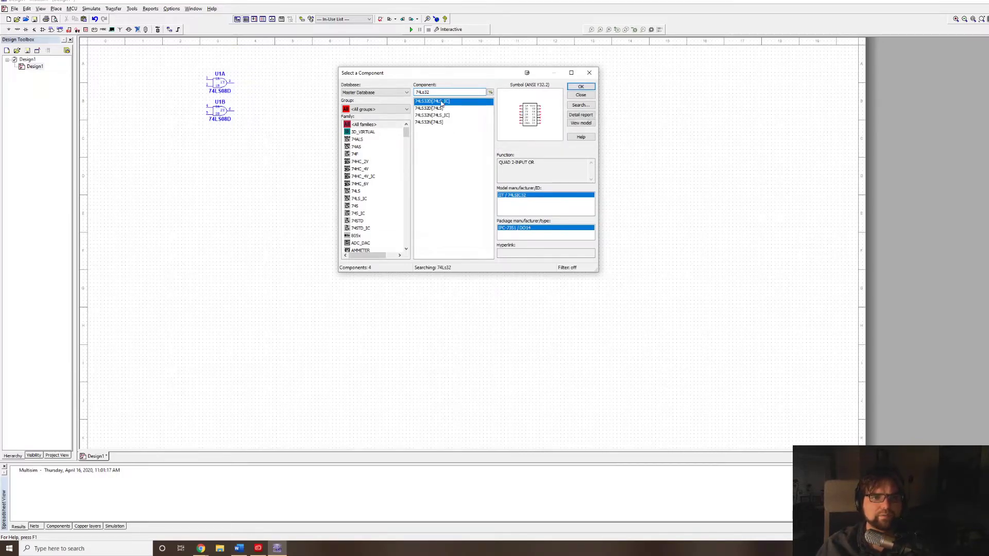
pyautogui.click(473, 106)
pyautogui.click(581, 85)
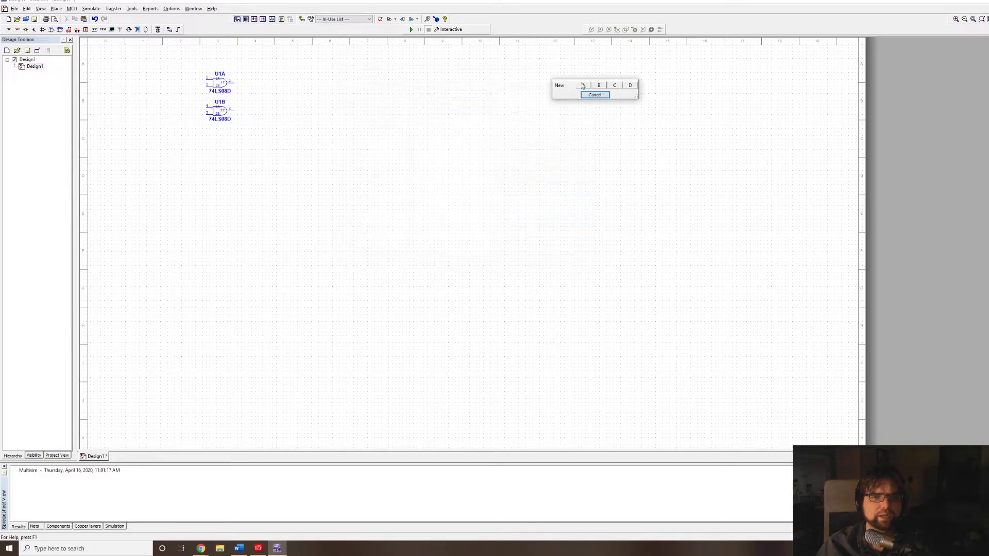
pyautogui.click(582, 82)
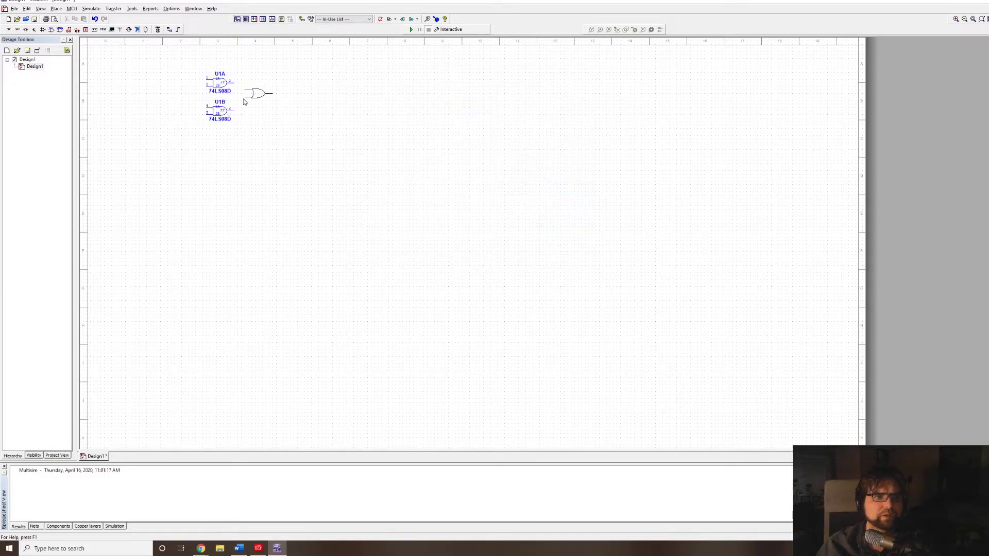
pyautogui.click(243, 106)
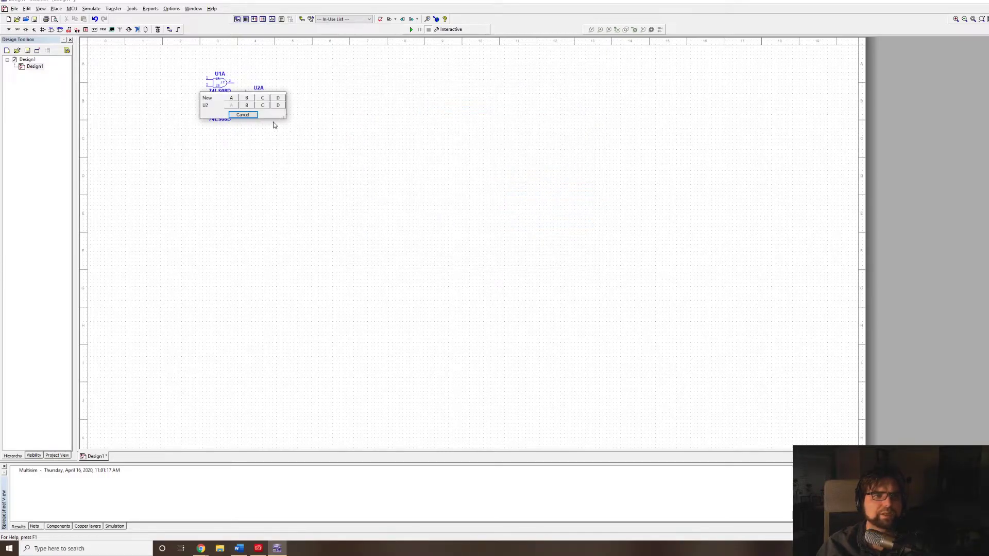
pyautogui.click(230, 115)
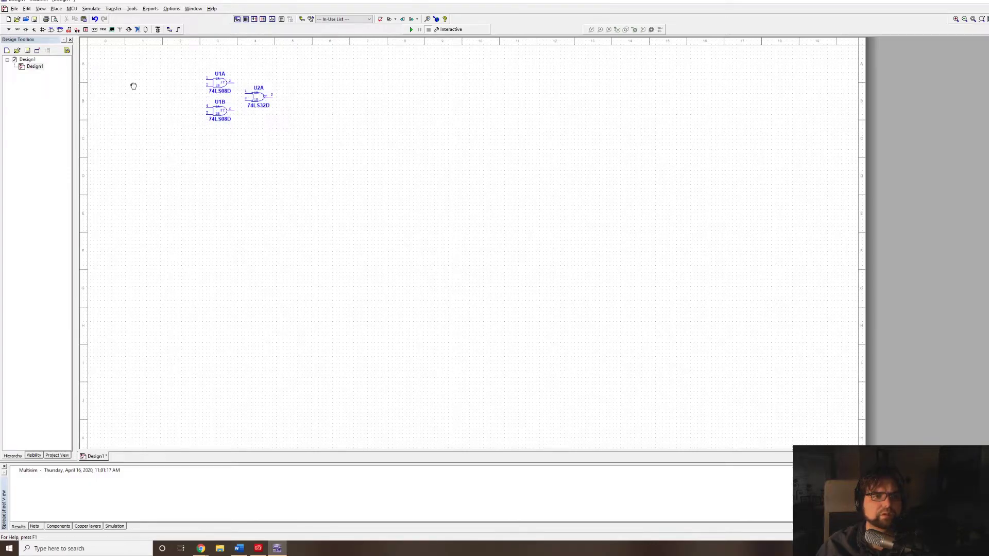
# Wire the upper AND gate's output to OR gate input 1 and the lower AND gate's output to input 2.
pyautogui.moveTo(133, 86); pyautogui.dragTo(231, 165)
pyautogui.scroll(4, 353, 170)
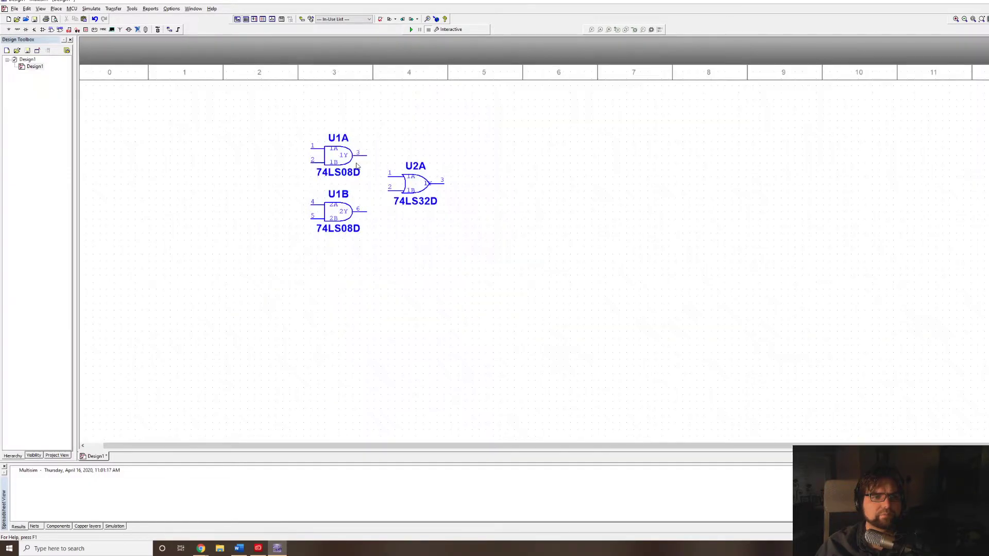
pyautogui.click(364, 155)
pyautogui.click(390, 177)
pyautogui.click(366, 211)
pyautogui.click(387, 190)
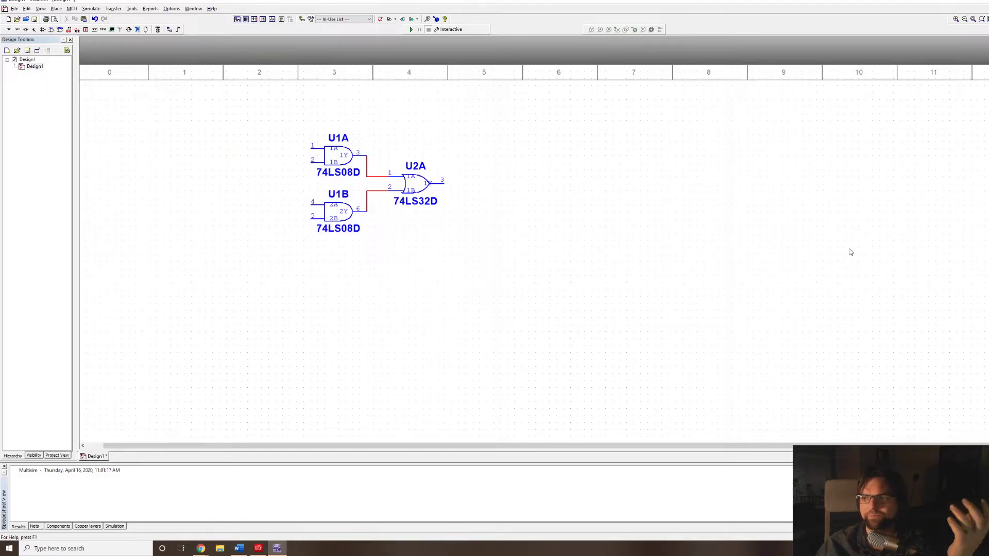
# Place section A of a 74LS74D dual D flip-flop from the 74LS family to the right of the OR gate.
pyautogui.hotkey('ctrl', 'w')
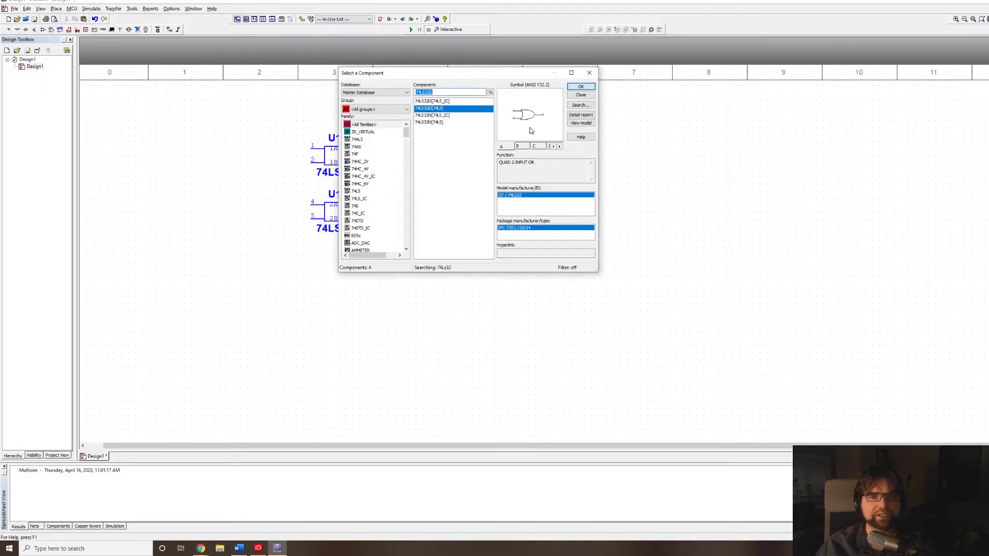
pyautogui.write('74')
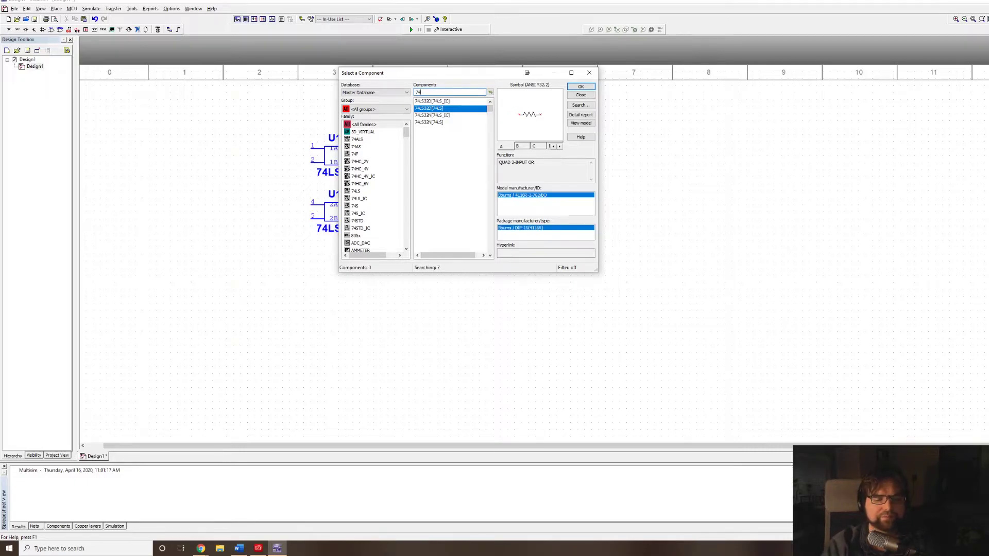
pyautogui.write('ls74')
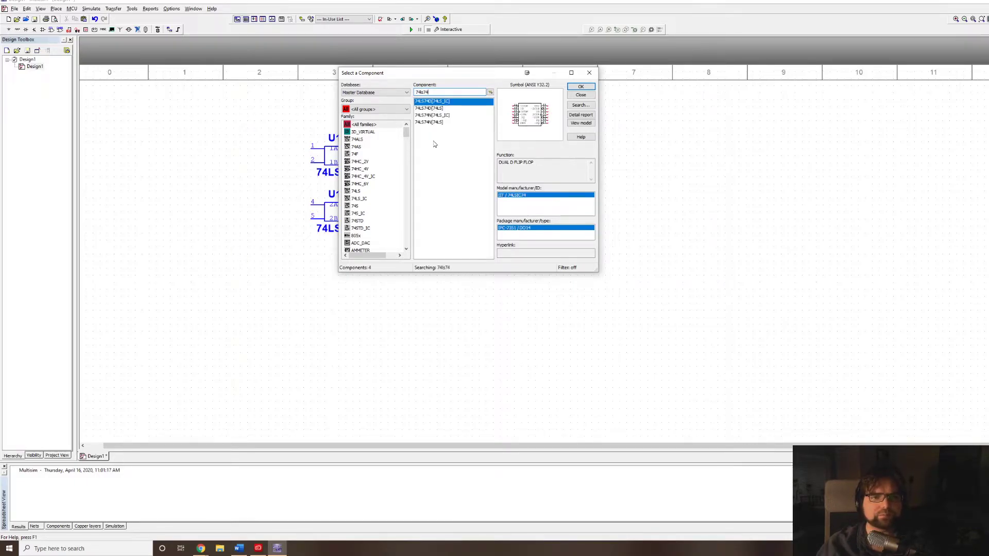
pyautogui.click(442, 109)
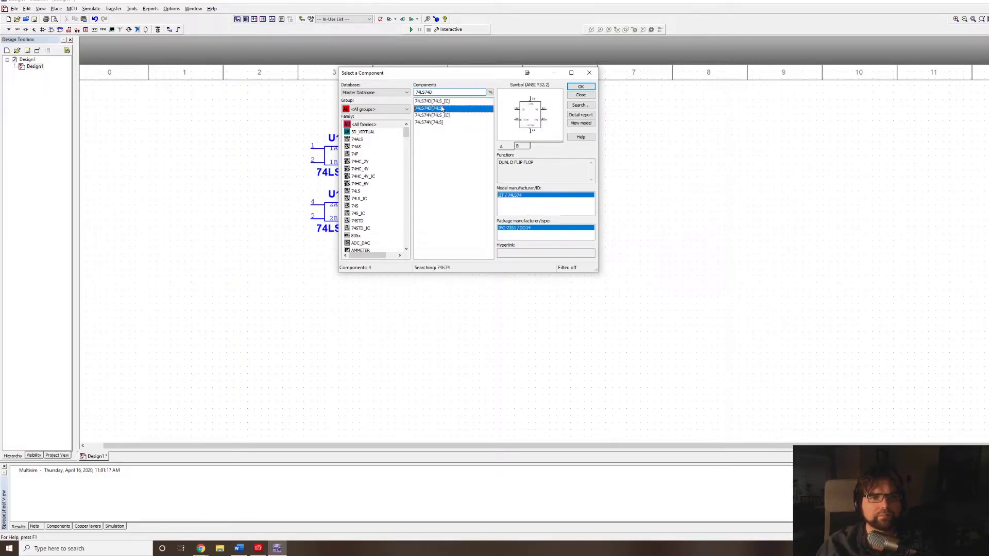
pyautogui.click(581, 87)
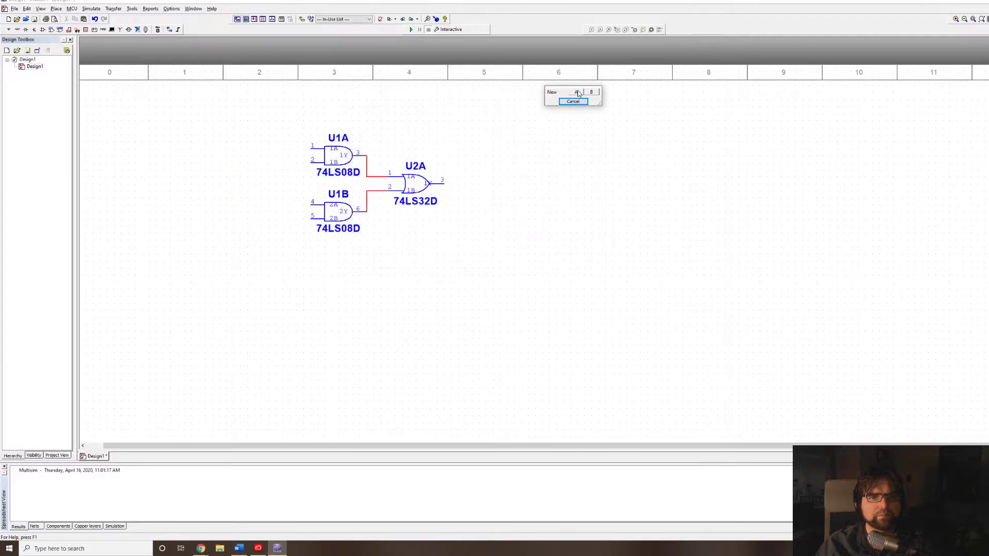
pyautogui.click(578, 92)
pyautogui.press('Escape')
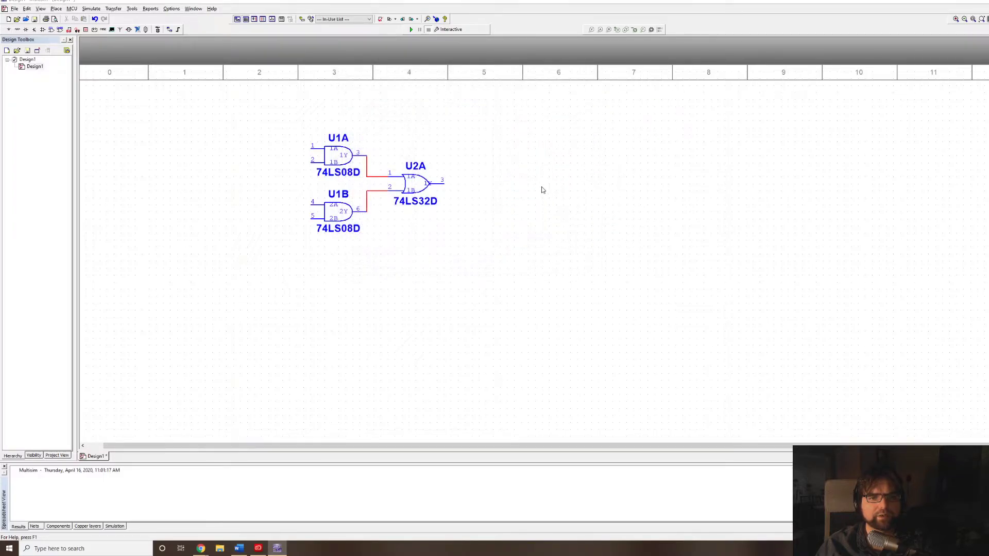
pyautogui.click(542, 190)
pyautogui.click(535, 201)
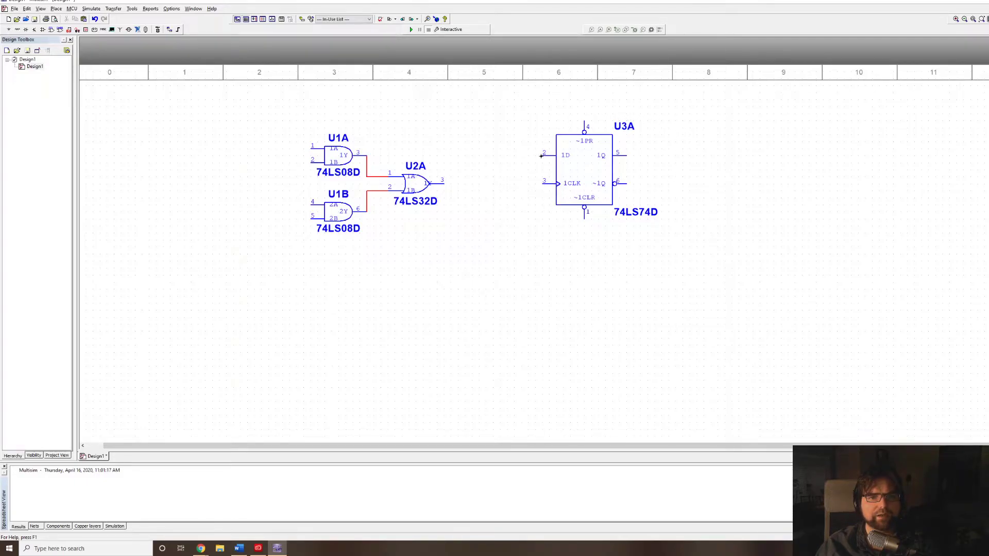
# Place a 5.0 V VCC supply symbol above the D flip-flop, accepting its connection to the hidden power pins.
pyautogui.hotkey('ctrl', 'w')
pyautogui.click(458, 92)
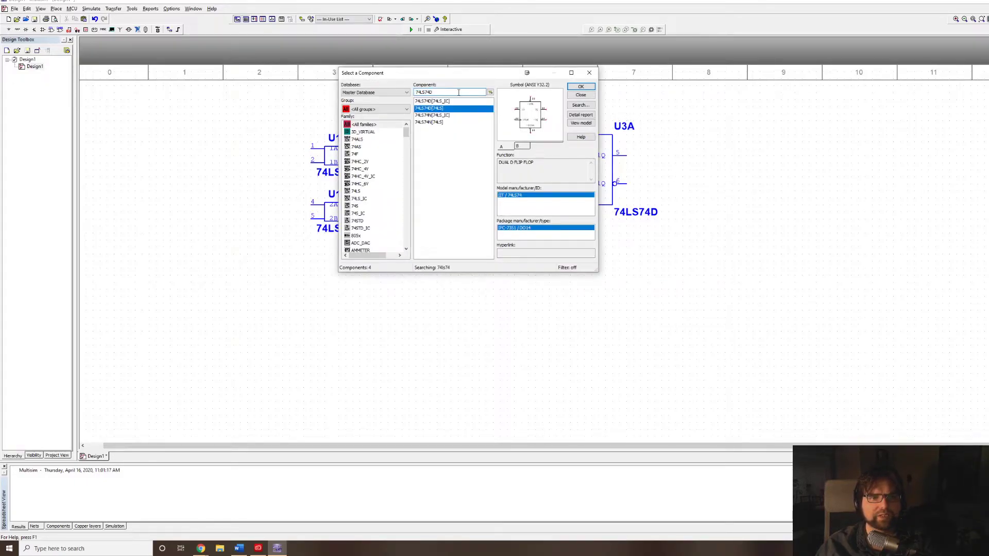
pyautogui.doubleClick(459, 92)
pyautogui.write('vcc')
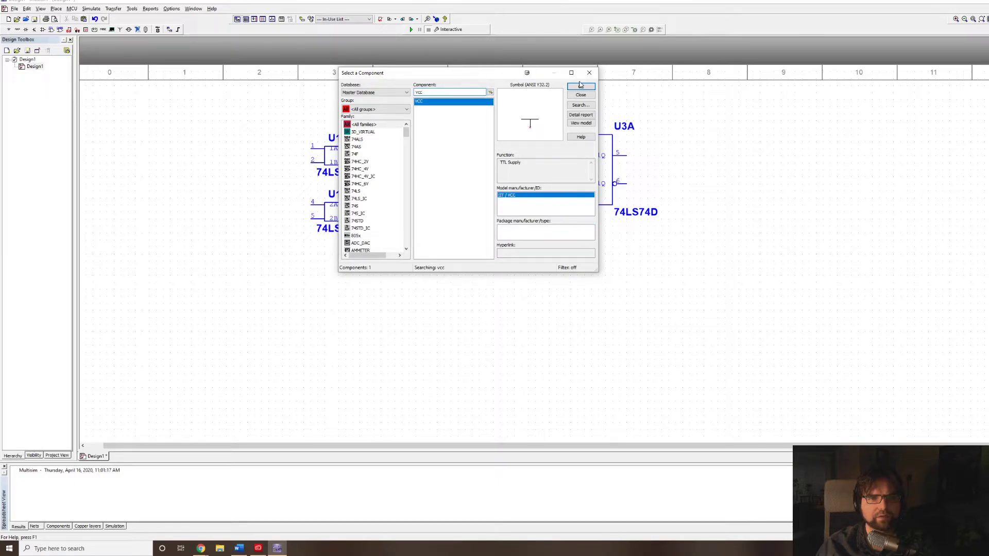
pyautogui.click(581, 87)
pyautogui.click(537, 106)
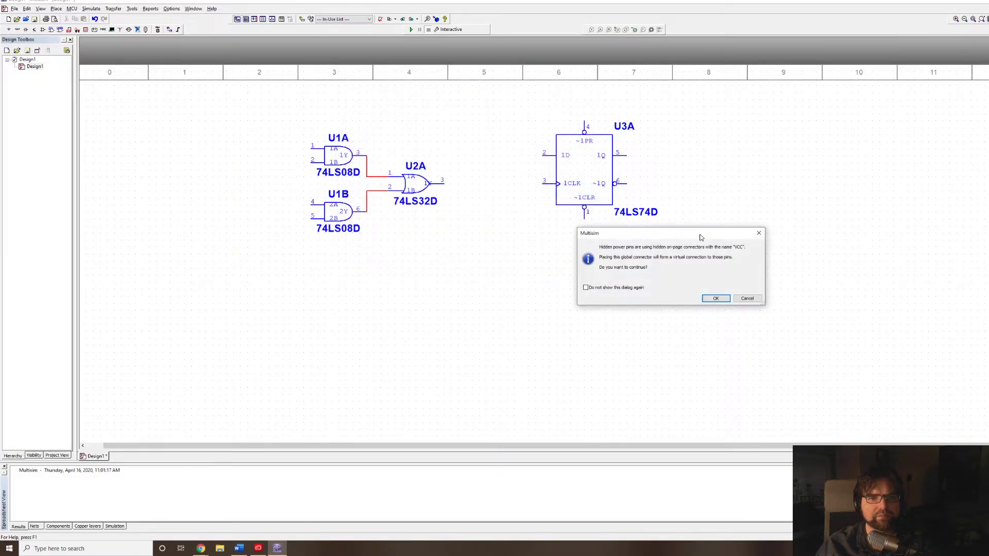
pyautogui.click(715, 298)
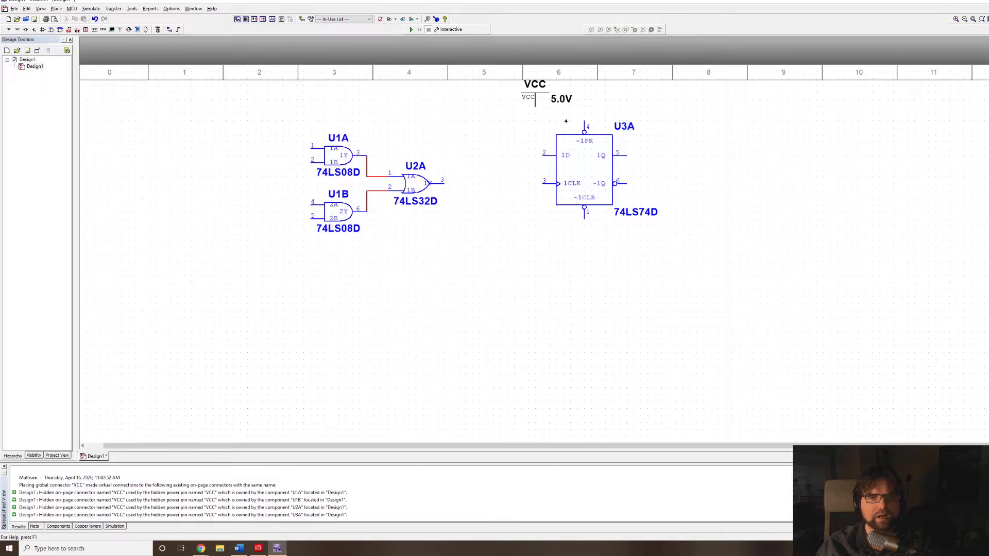
# Wire the flip-flop's ~1PR preset pin and its 1D input to the VCC supply.
pyautogui.click(585, 122)
pyautogui.click(535, 105)
pyautogui.click(544, 155)
pyautogui.click(535, 121)
# Wire the OR gate's output to the flip-flop's 1CLK input, leaving the ~1Q output unconnected.
pyautogui.click(446, 182)
pyautogui.click(544, 183)
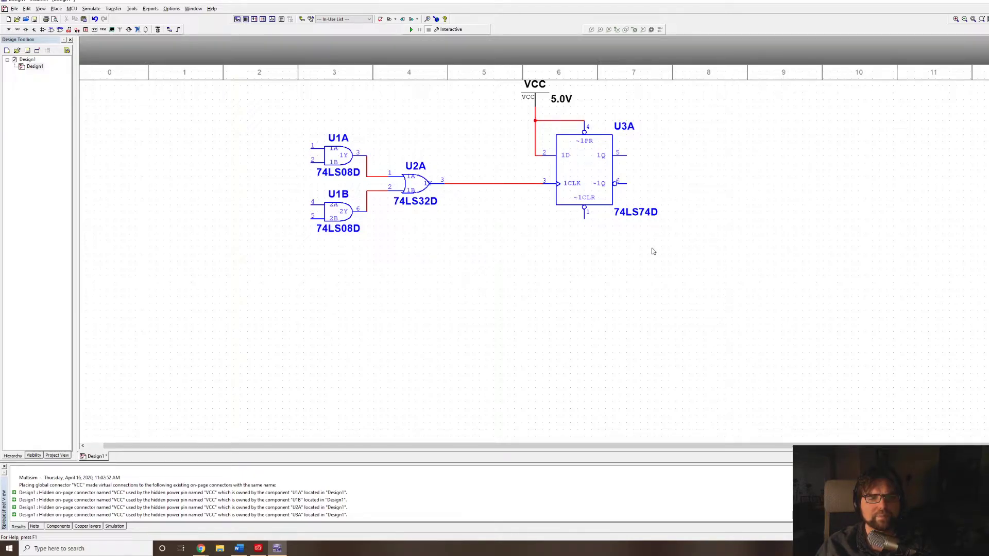
pyautogui.click(627, 182)
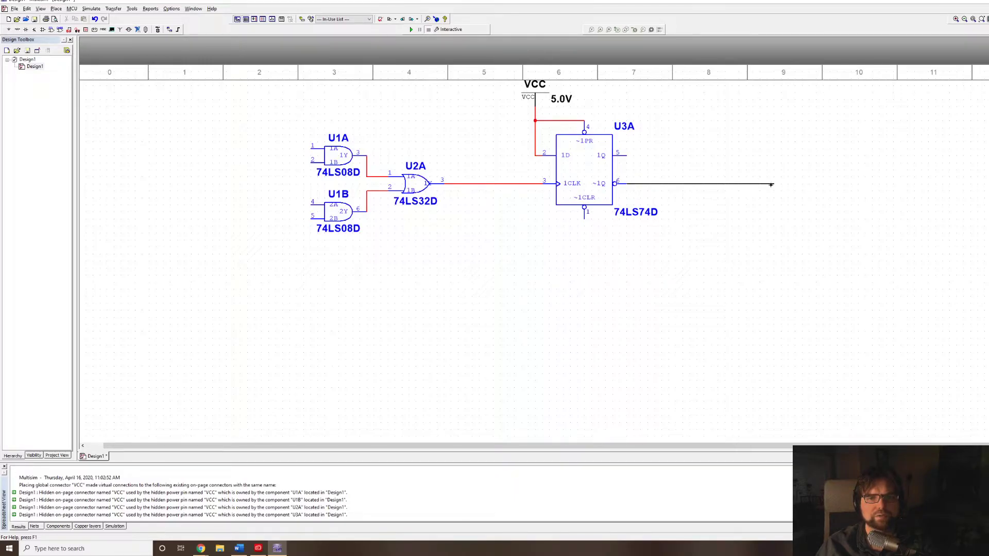
pyautogui.press('Escape')
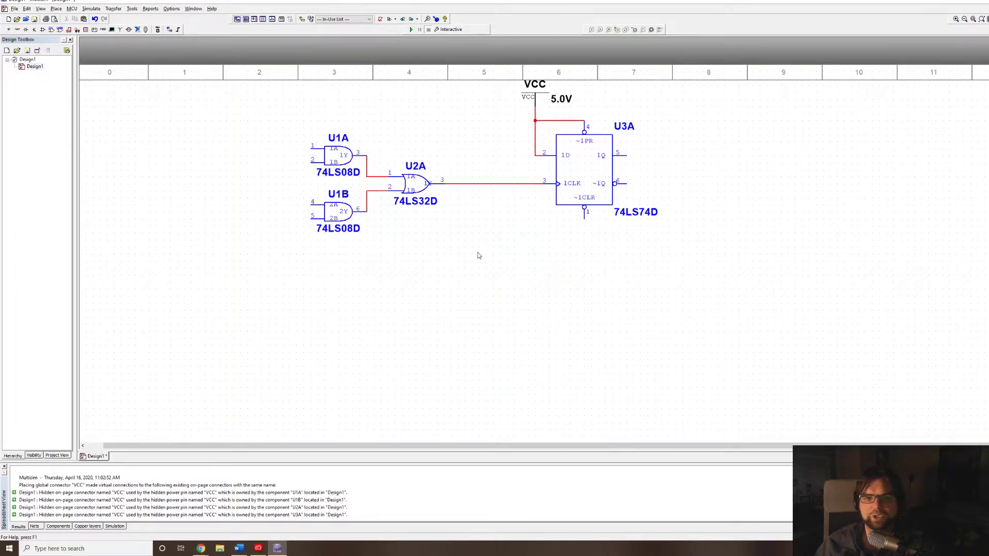
# Place a PB_DPST pushbutton from the SWITCH family below the wire between the OR gate and the flip-flop.
pyautogui.hotkey('ctrl', 'w')
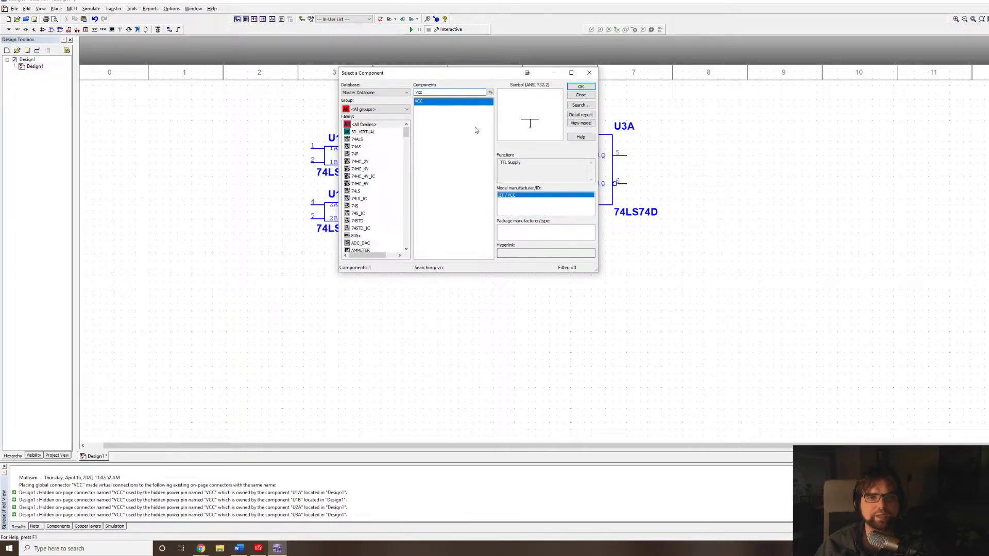
pyautogui.write('pb')
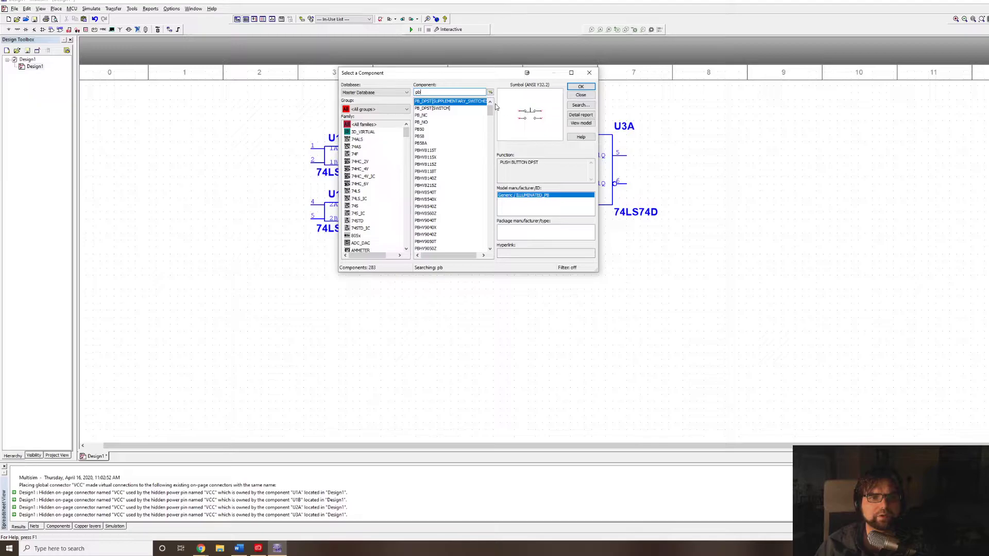
pyautogui.click(466, 108)
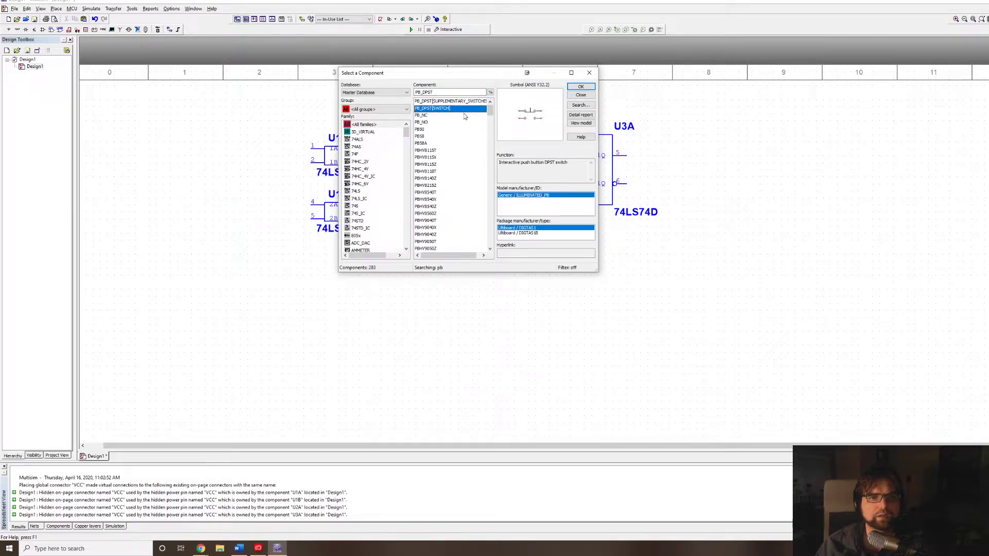
pyautogui.click(580, 86)
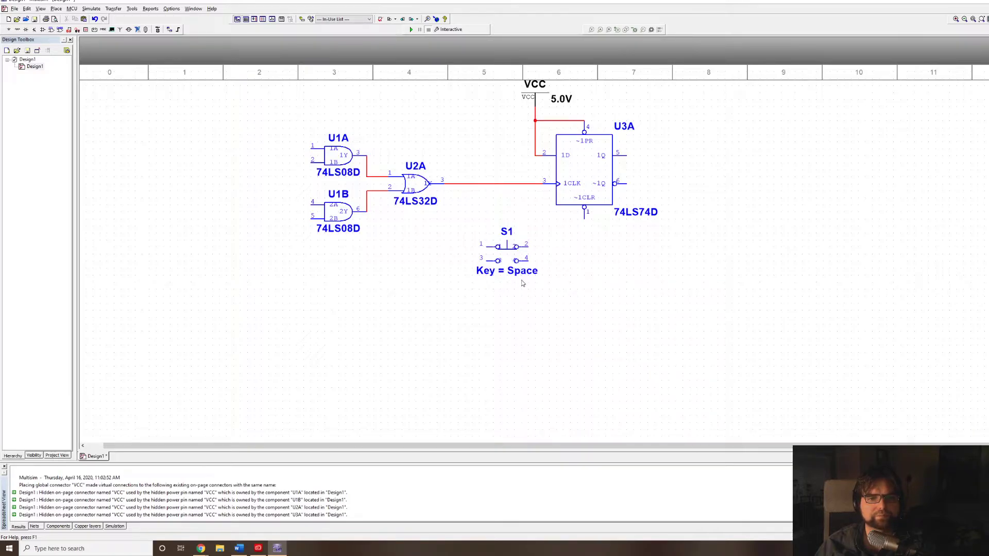
pyautogui.click(525, 266)
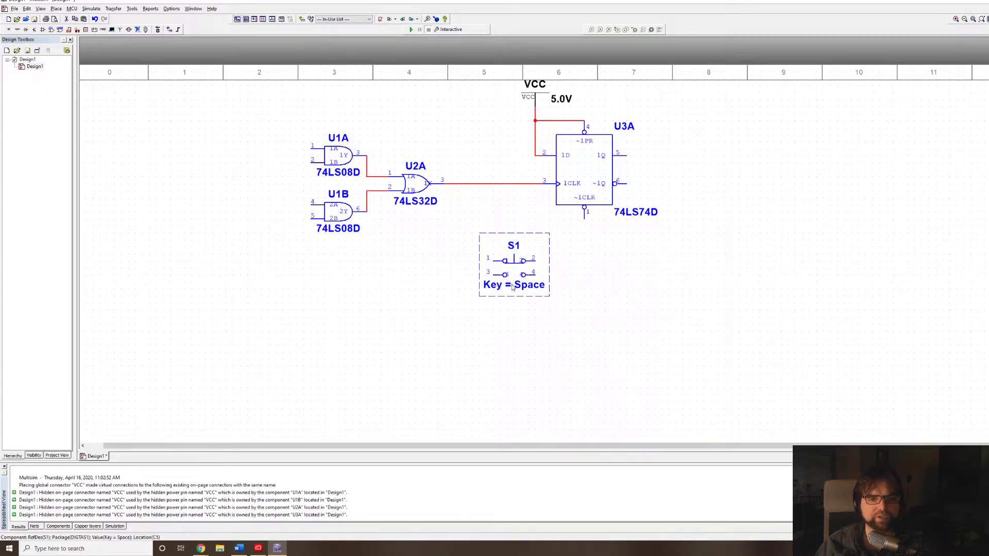
pyautogui.click(567, 324)
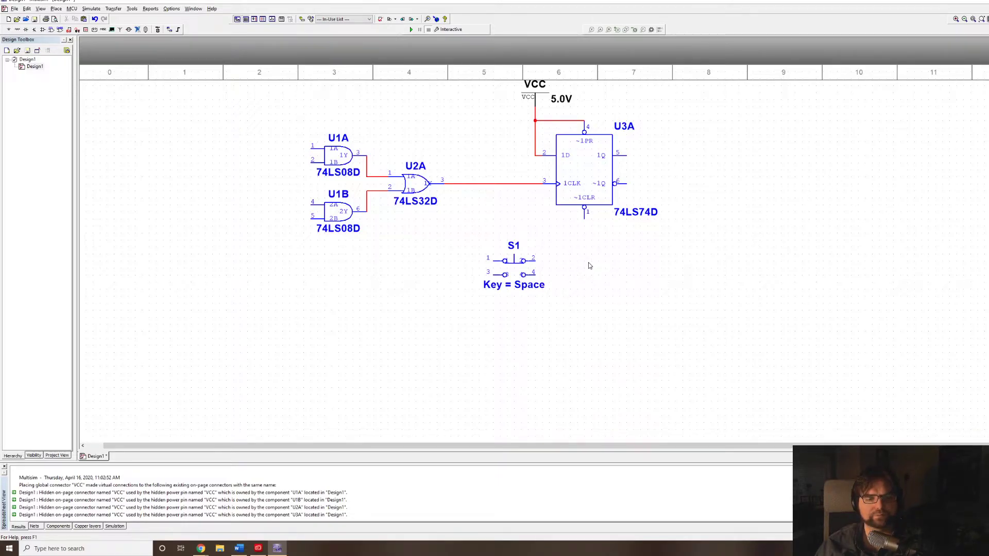
# Switch to the motor circuit in Tinkercad and briefly start and stop its simulation.
pyautogui.hotkey('alt', 'Tab')
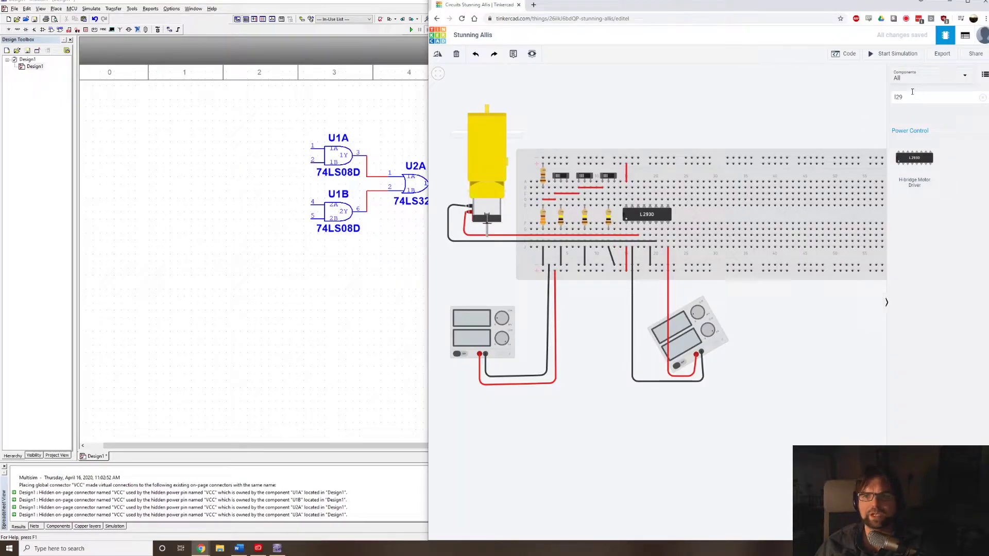
pyautogui.click(895, 54)
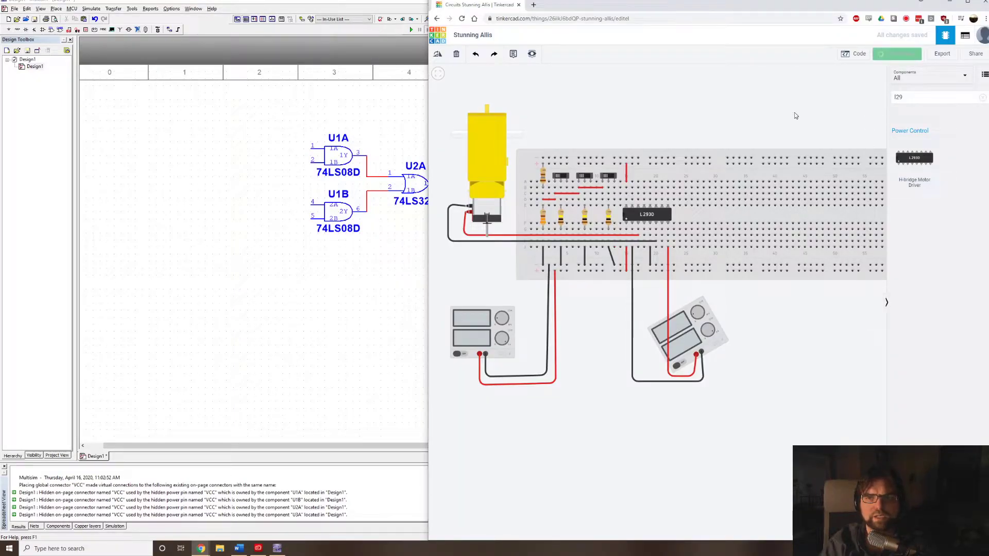
pyautogui.click(895, 53)
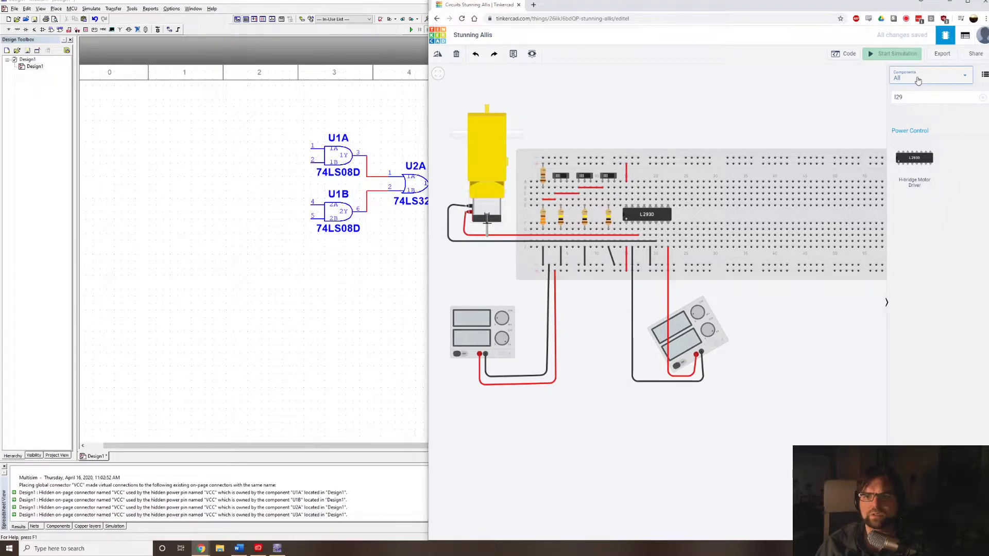
# Search the component library for 74ls0 and inv, and place a 74HC04 Hex Inverter below the breadboard.
pyautogui.click(914, 97)
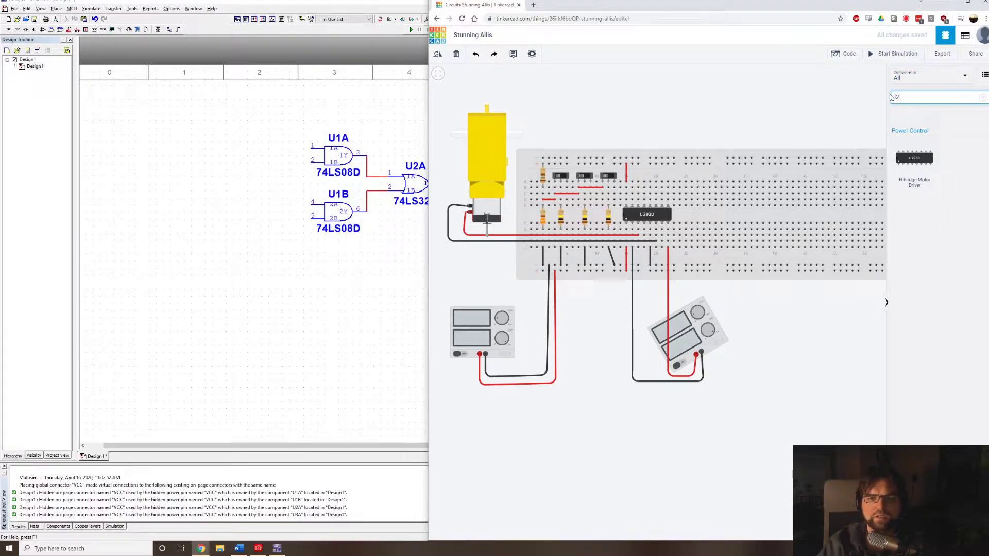
pyautogui.press('BackSpace')
pyautogui.press('BackSpace')
pyautogui.press('BackSpace')
pyautogui.write('74ls0')
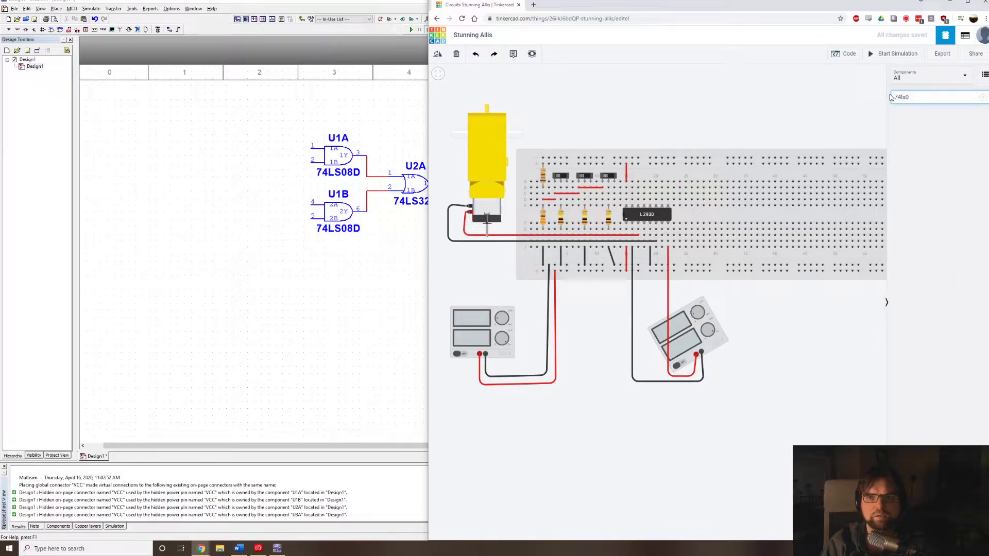
pyautogui.press('BackSpace')
pyautogui.write('in')
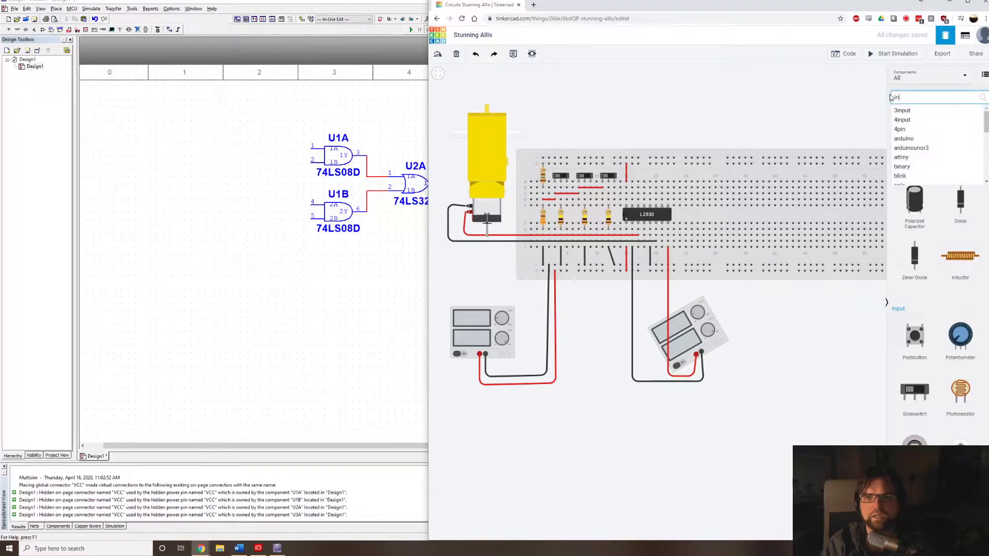
pyautogui.write('v')
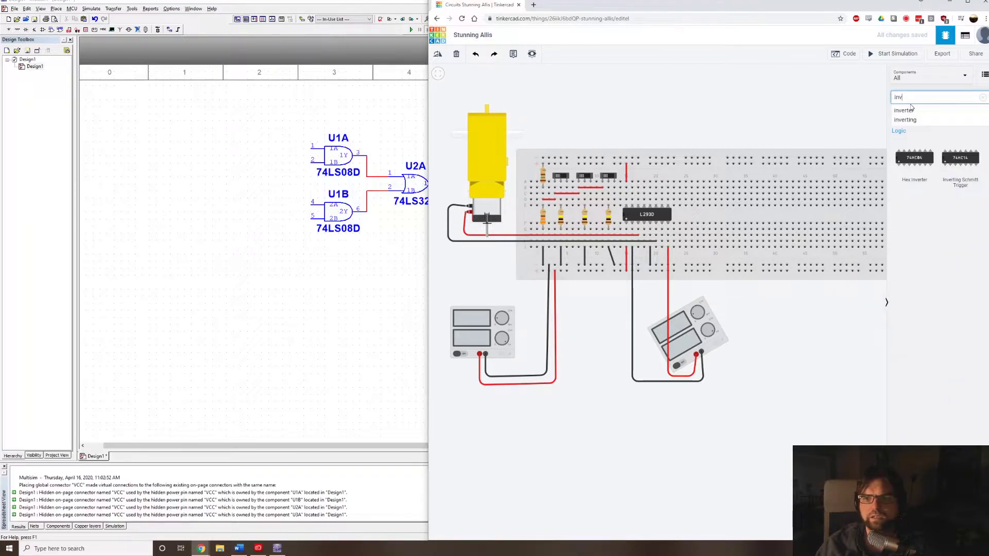
pyautogui.click(920, 162)
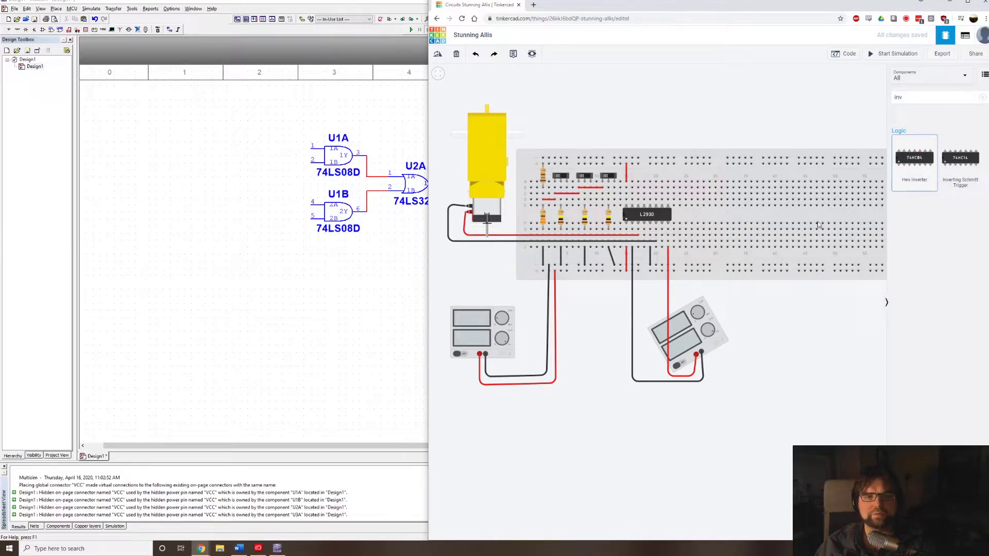
# Switch back to Multisim and place section A of a 74HC04D_4V hex inverter to the right of the pushbutton.
pyautogui.click(342, 251)
pyautogui.hotkey('ctrl', 'w')
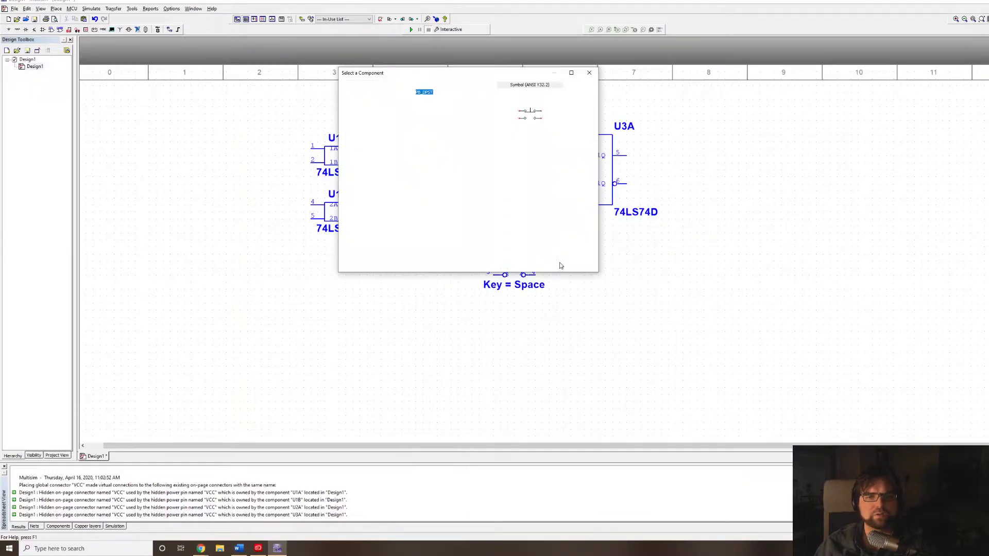
pyautogui.write('74')
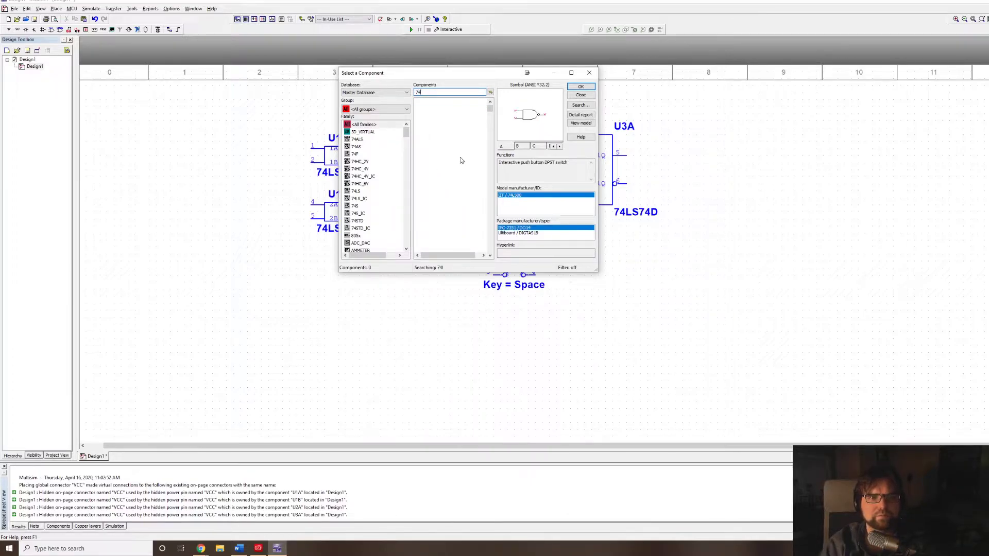
pyautogui.write('hc04')
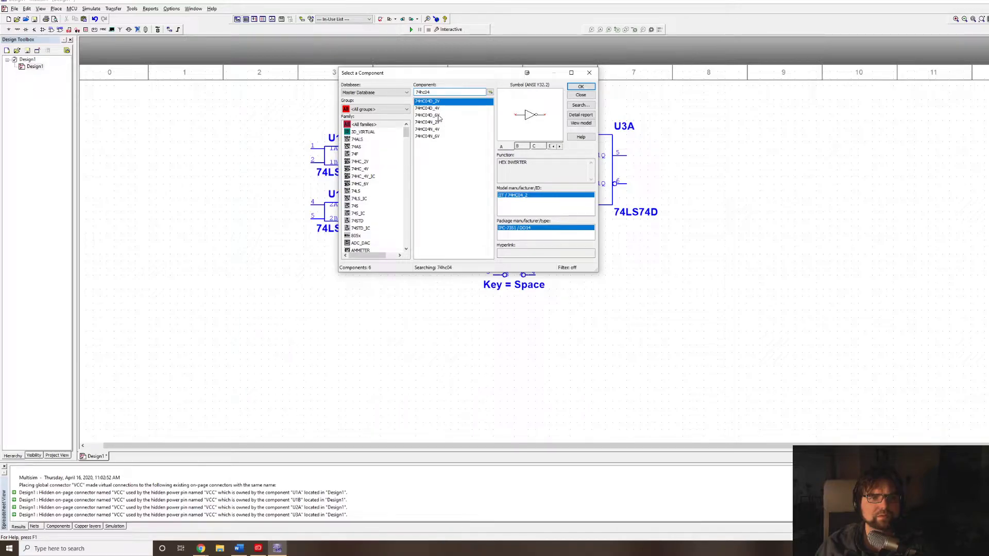
pyautogui.click(441, 109)
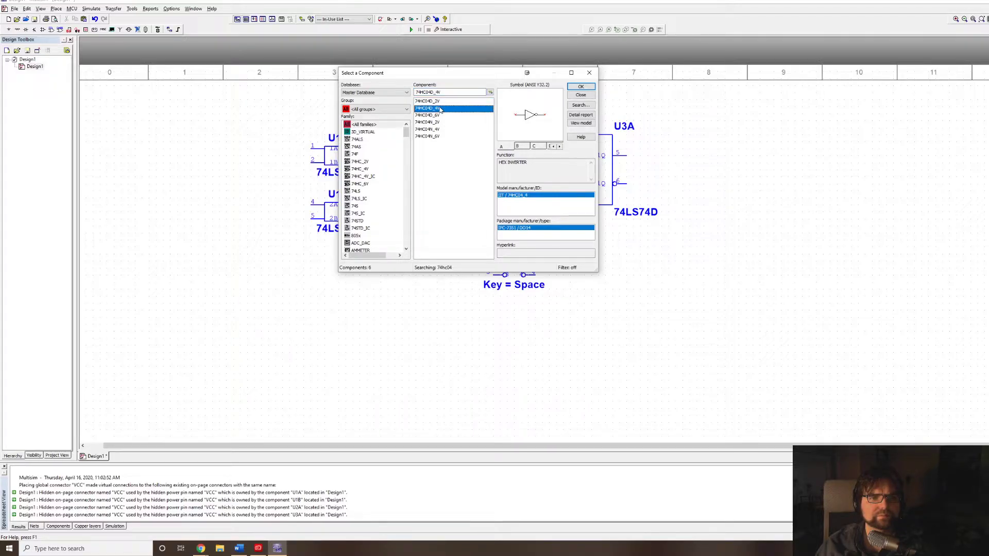
pyautogui.click(581, 87)
pyautogui.click(587, 93)
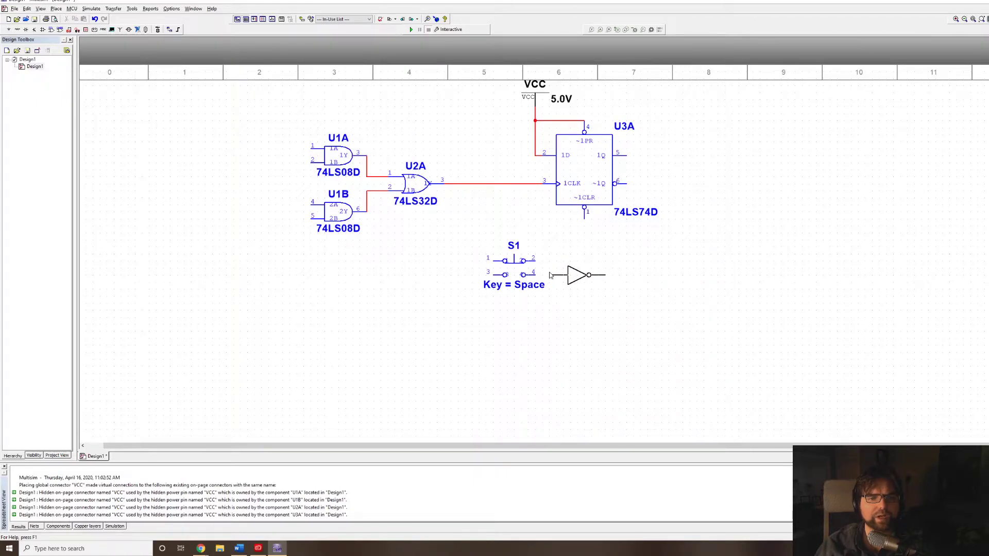
pyautogui.click(577, 281)
pyautogui.click(563, 285)
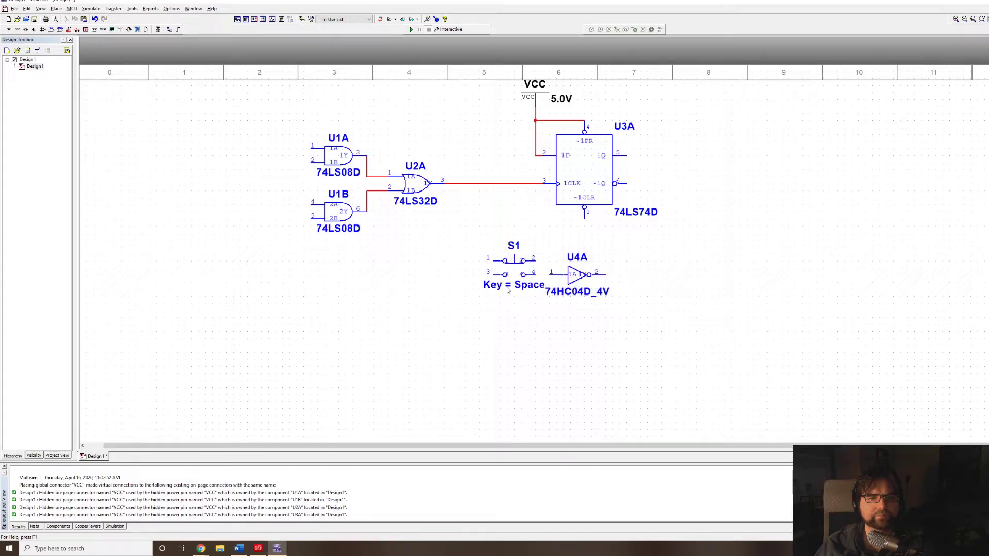
# Shift the pushbutton and the inverter leftward so the inverter's output lines up below the flip-flop's ~1CLR pin.
pyautogui.moveTo(507, 275); pyautogui.dragTo(458, 275)
pyautogui.moveTo(574, 275); pyautogui.dragTo(540, 268)
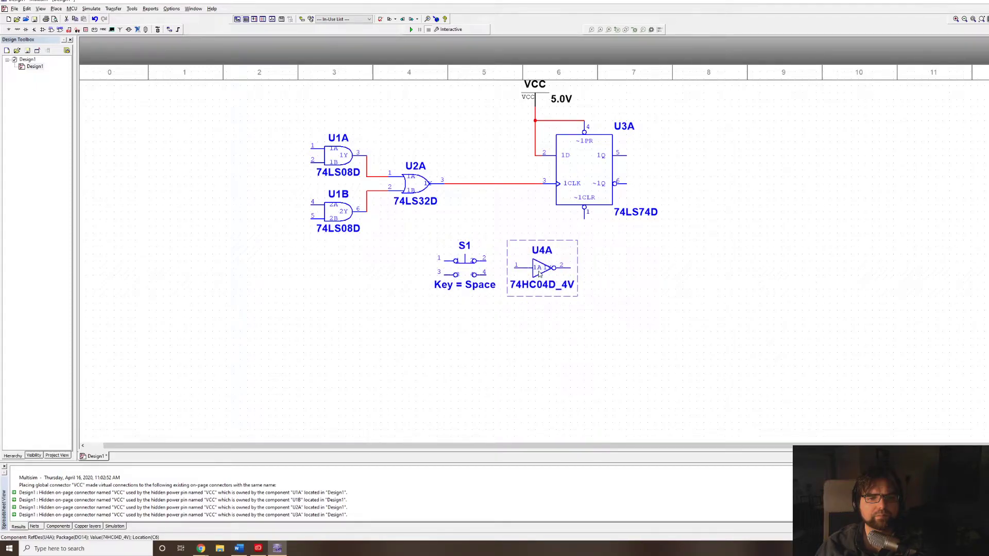
pyautogui.hotkey('ctrl', 'z')
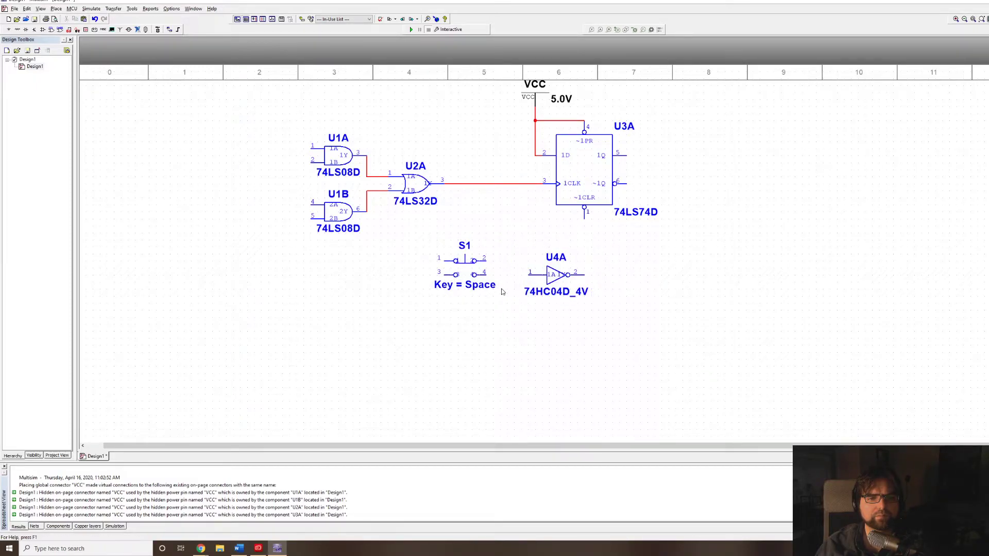
# Wire pushbutton pin 4 to the inverter's input and the inverter's output to the flip-flop's ~1CLR pin.
pyautogui.click(486, 275)
pyautogui.click(531, 276)
pyautogui.click(584, 275)
pyautogui.click(585, 218)
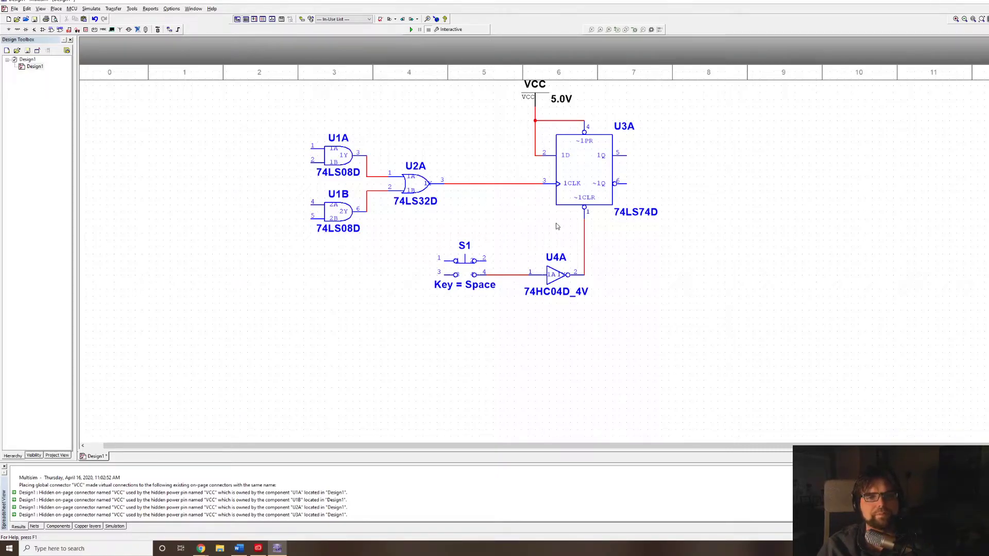
# Switch to Tinkercad and move the 74HC04 hex inverter onto the breadboard's centre gap, well to the right of the L293D.
pyautogui.moveTo(499, 239); pyautogui.dragTo(501, 240)
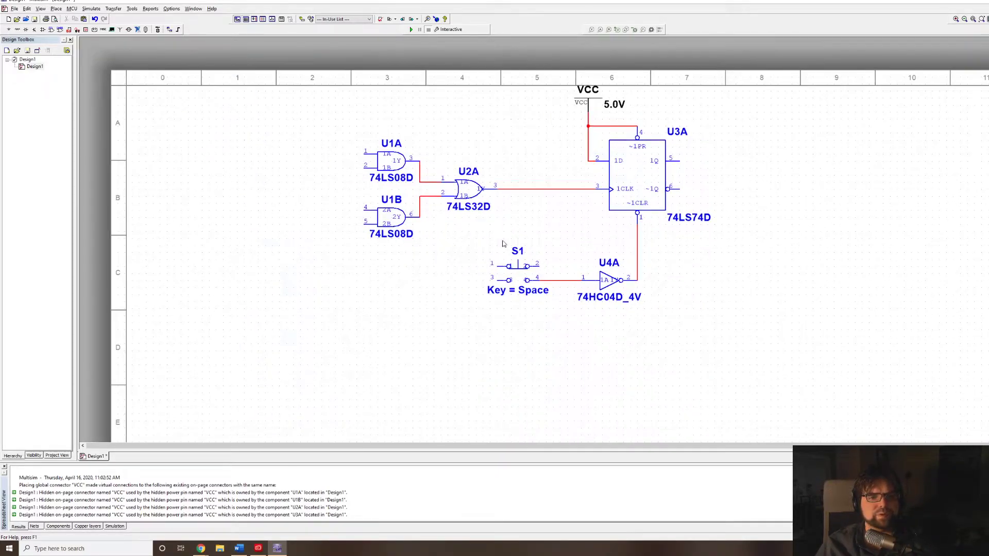
pyautogui.scroll(2, 470, 175)
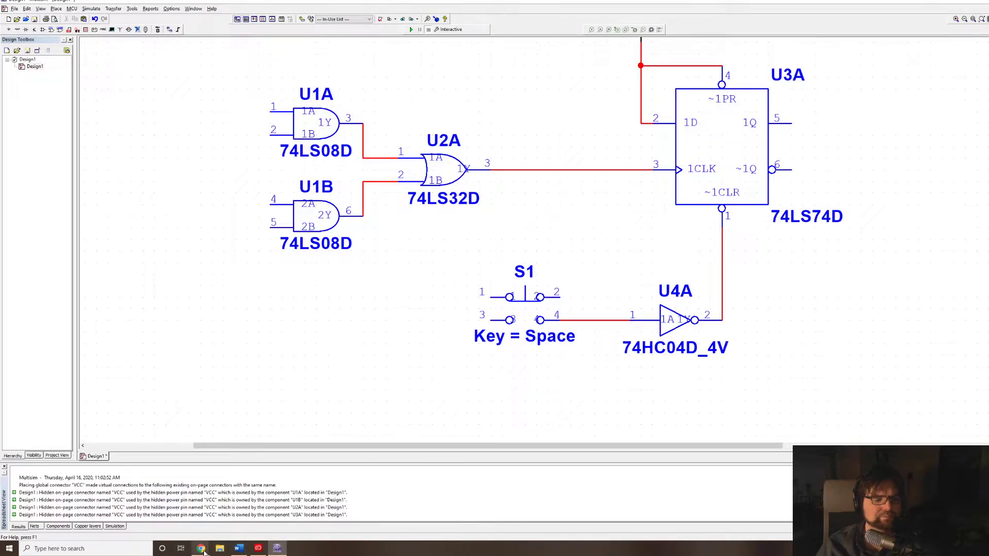
pyautogui.moveTo(203, 550)
pyautogui.click(226, 507)
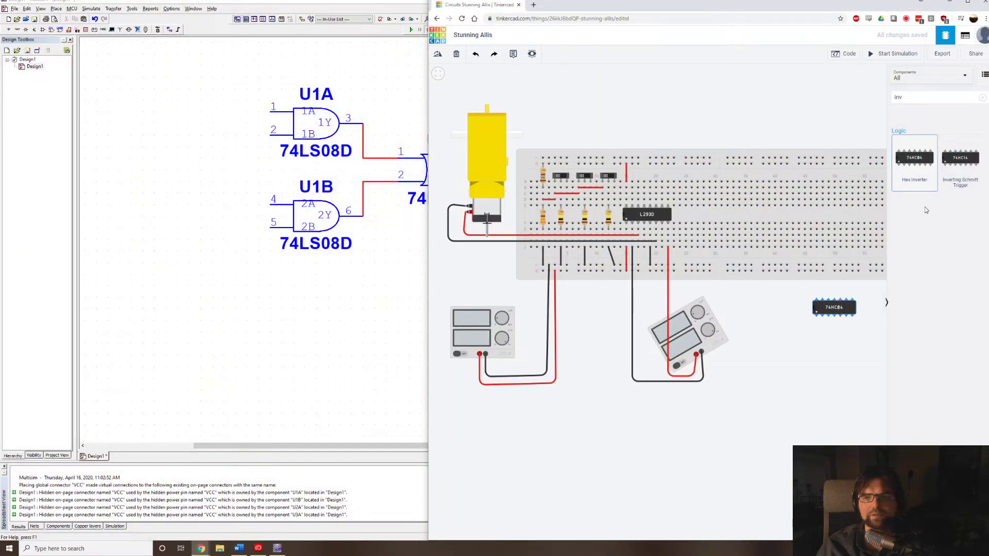
pyautogui.moveTo(840, 308); pyautogui.dragTo(871, 216)
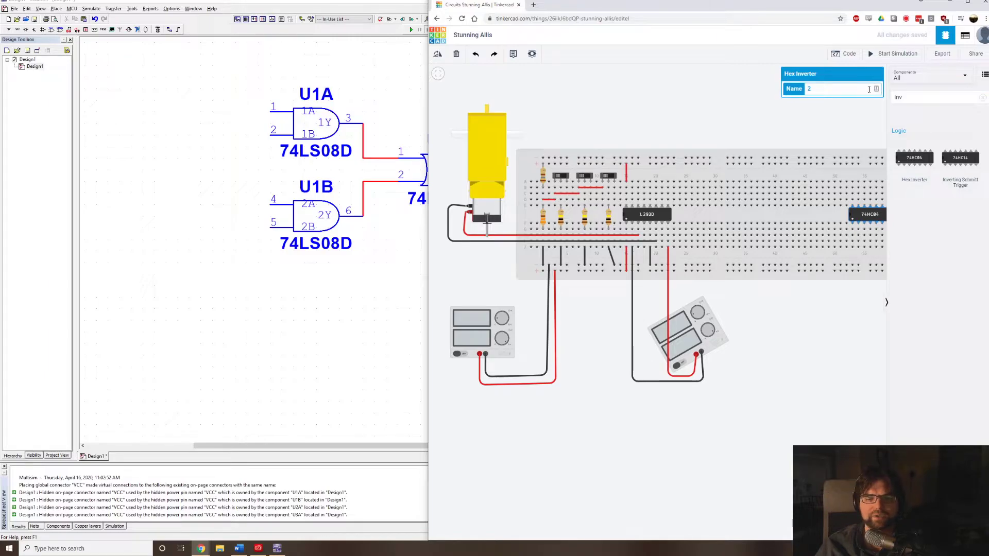
# Find the 74HC08 quad AND gate and place it across the breadboard's centre gap, between the L293D and the 74HC04.
pyautogui.click(926, 93)
pyautogui.write('74')
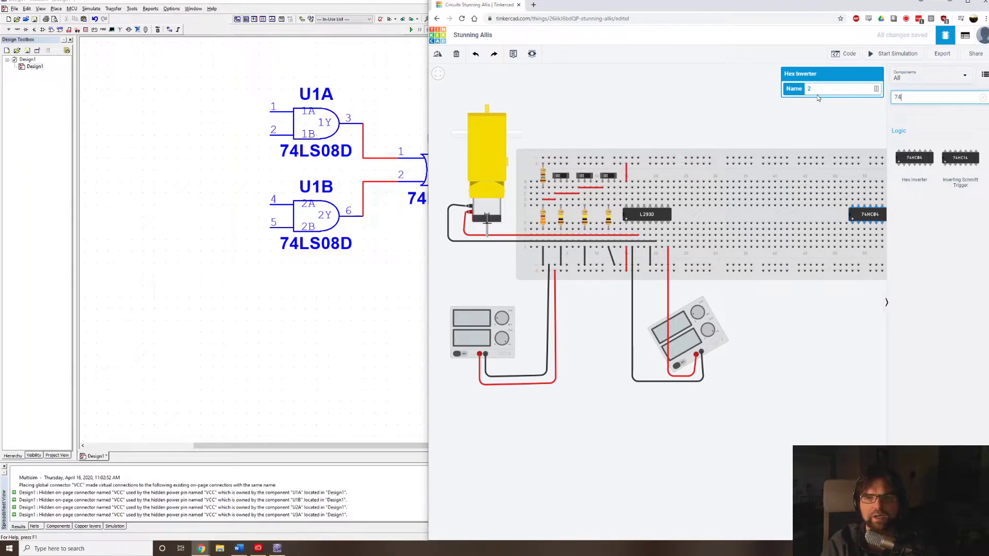
pyautogui.write('ls08')
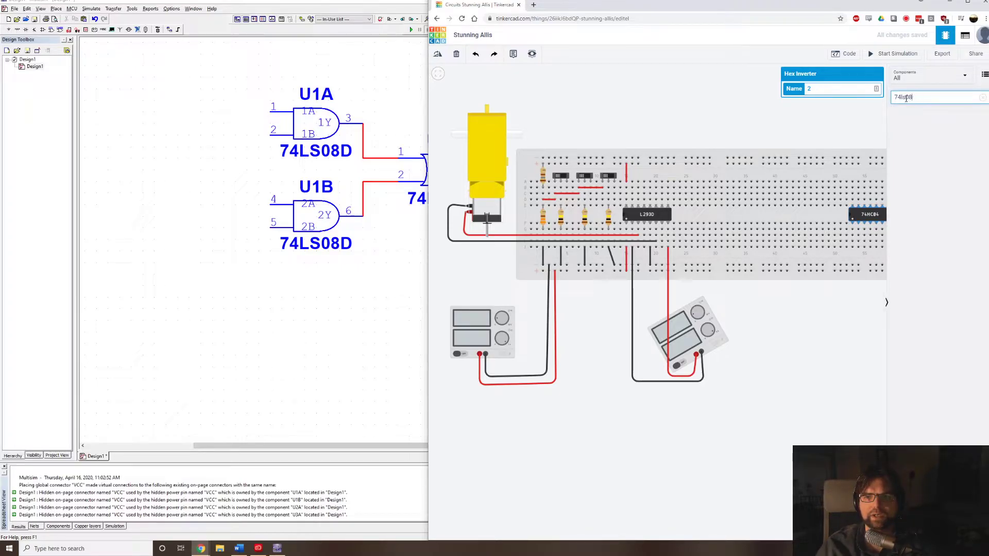
pyautogui.press('BackSpace')
pyautogui.press('BackSpace')
pyautogui.press('BackSpace')
pyautogui.press('BackSpace')
pyautogui.press('BackSpace')
pyautogui.press('BackSpace')
pyautogui.write('74hc08')
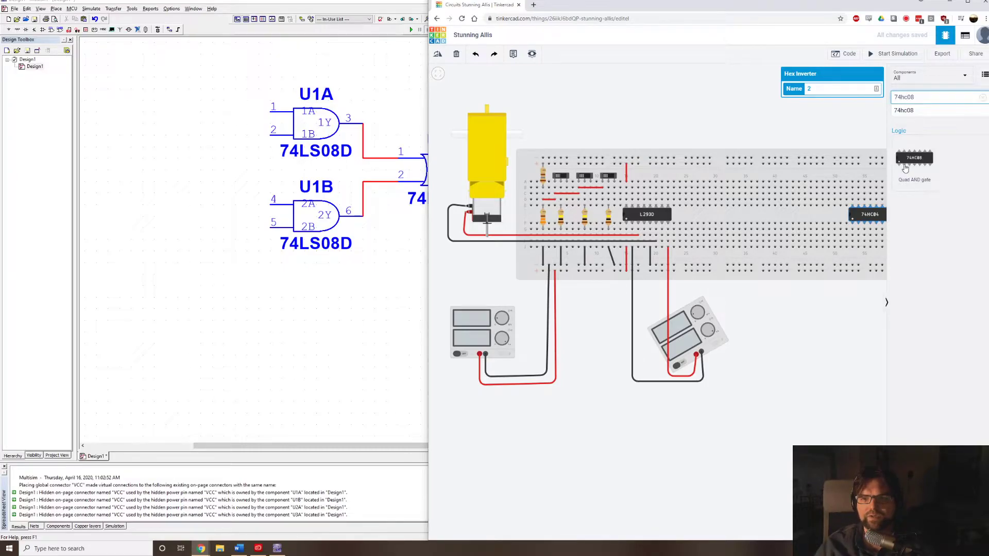
pyautogui.moveTo(905, 169); pyautogui.dragTo(751, 221)
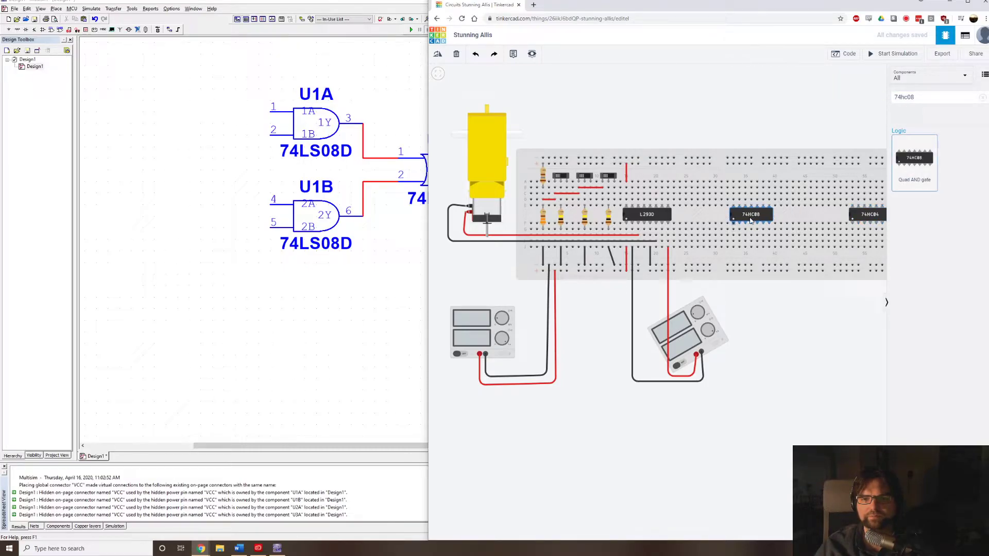
# Find the 74HC32 quad OR gate and place it across the centre gap, just right of the 74HC08.
pyautogui.click(925, 98)
pyautogui.press('BackSpace')
pyautogui.press('BackSpace')
pyautogui.write('32')
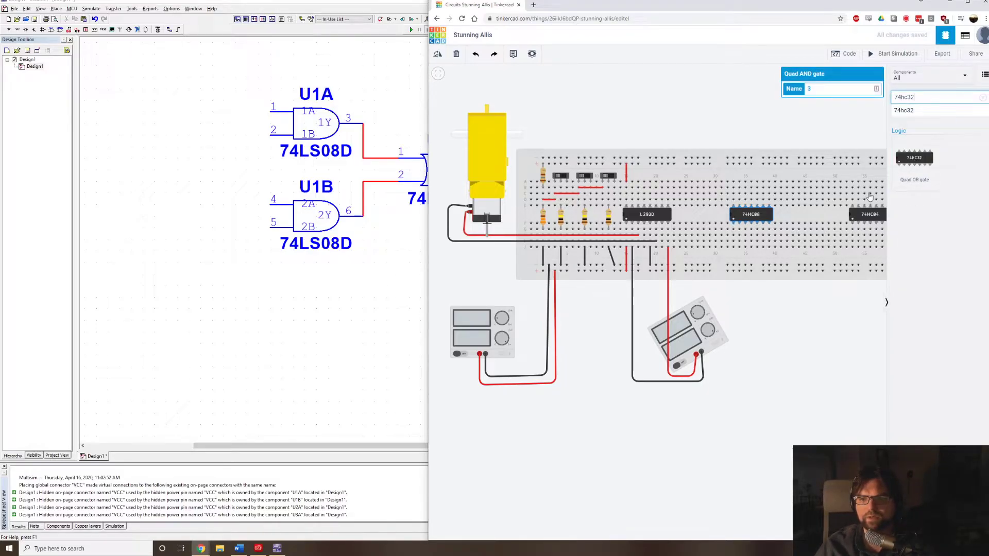
pyautogui.moveTo(914, 160); pyautogui.dragTo(798, 218)
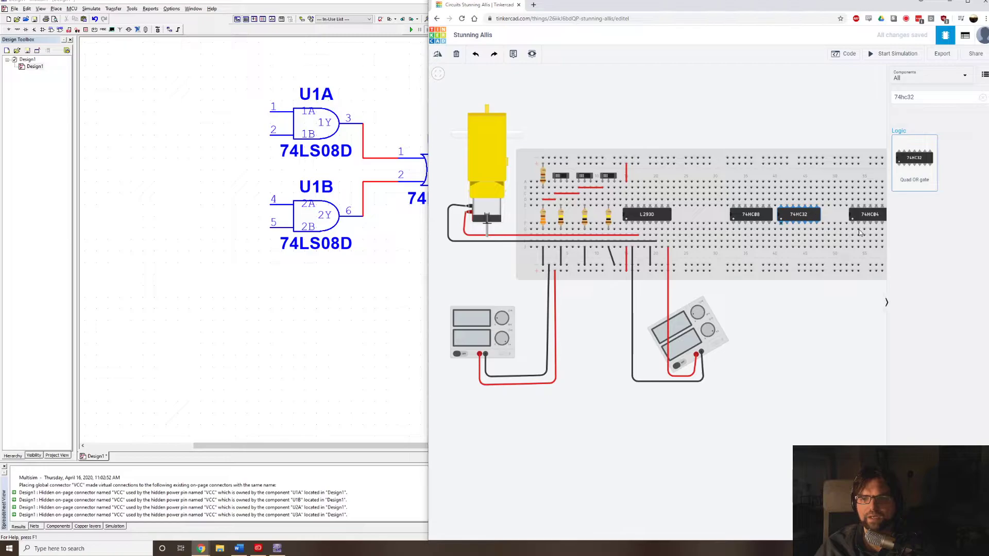
pyautogui.click(861, 323)
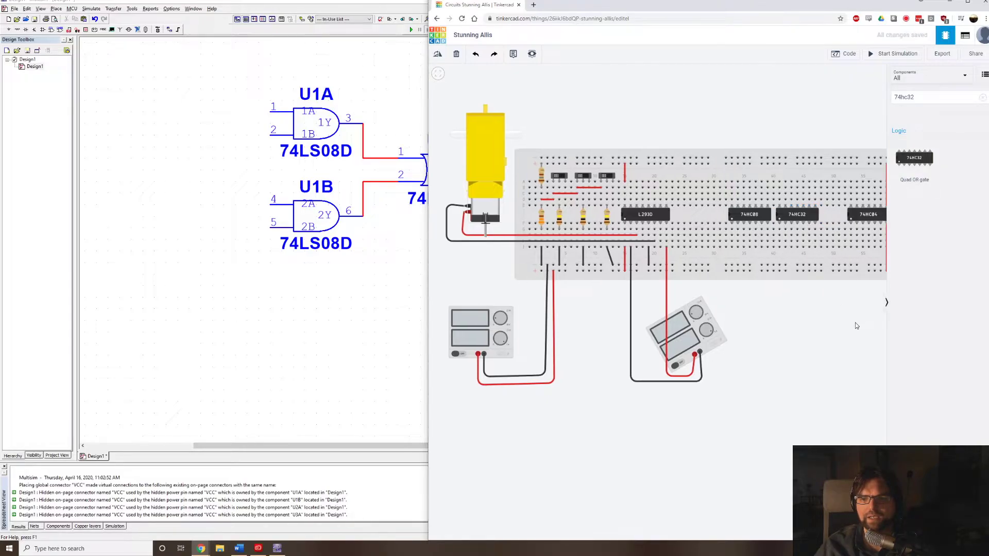
# Shift the 74HC04 slightly left, clear of the red rail-to-rail wire, and reseat the 74HC08 in the centre gap.
pyautogui.moveTo(856, 323); pyautogui.dragTo(720, 332)
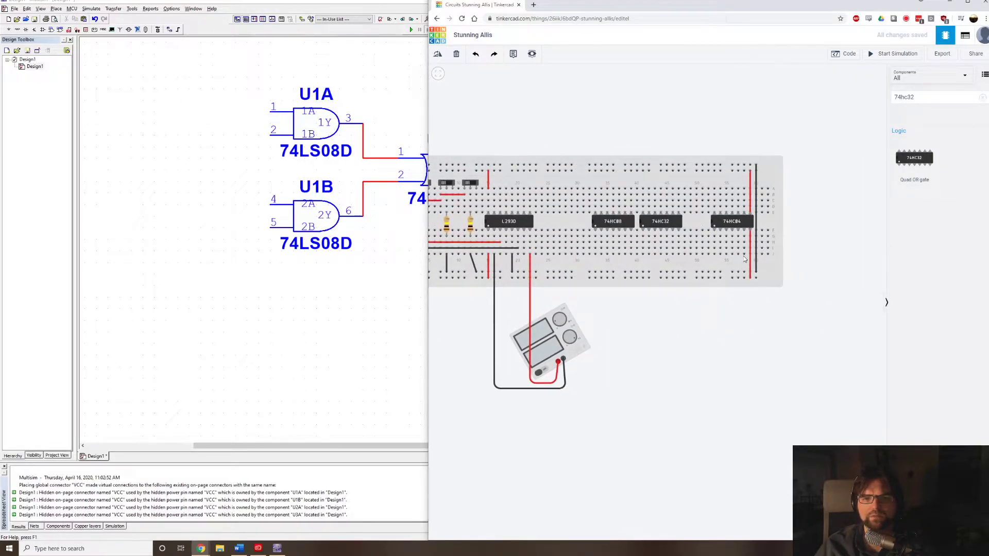
pyautogui.moveTo(737, 223); pyautogui.dragTo(725, 224)
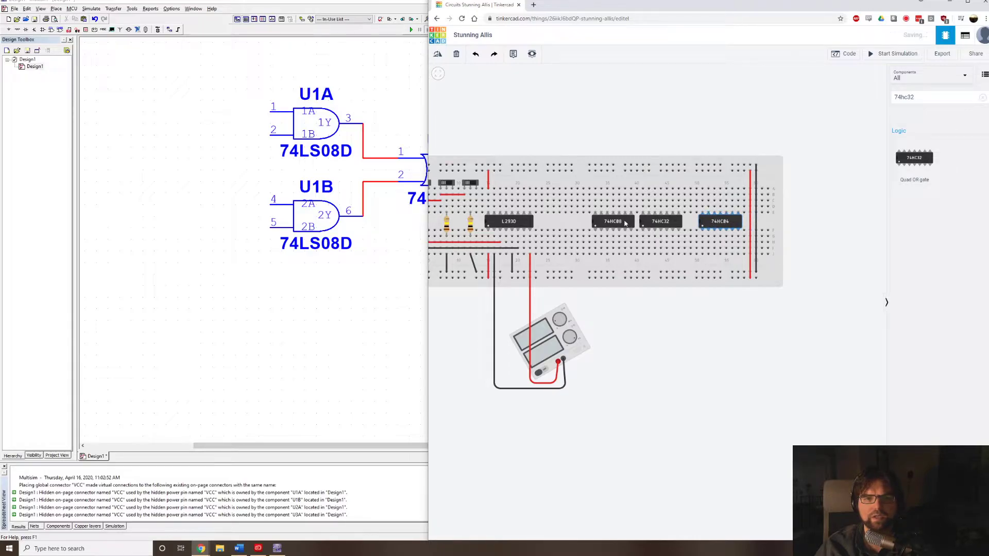
pyautogui.moveTo(628, 223)
pyautogui.mouseDown()
pyautogui.moveTo(613, 223)
pyautogui.moveTo(624, 227)
pyautogui.mouseUp()
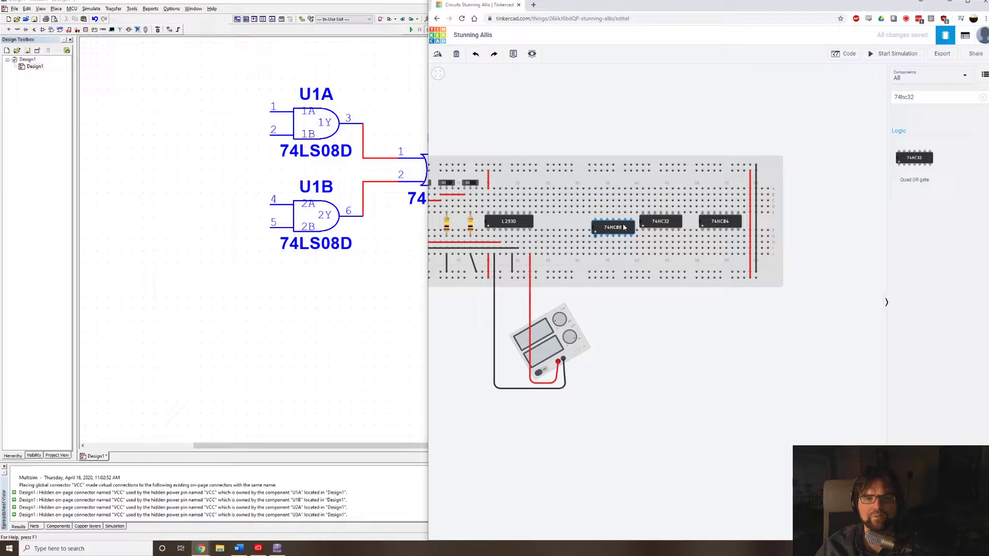
pyautogui.moveTo(624, 227); pyautogui.dragTo(622, 224)
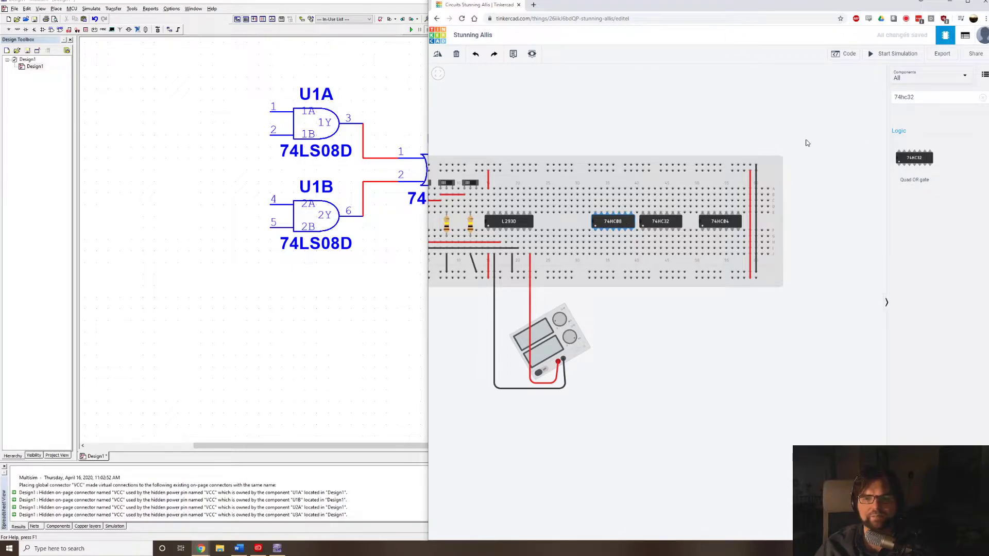
# Search the components for a flip-flop and place the 74HC74 dual D flip-flop between the L293D and the 74HC08.
pyautogui.doubleClick(919, 97)
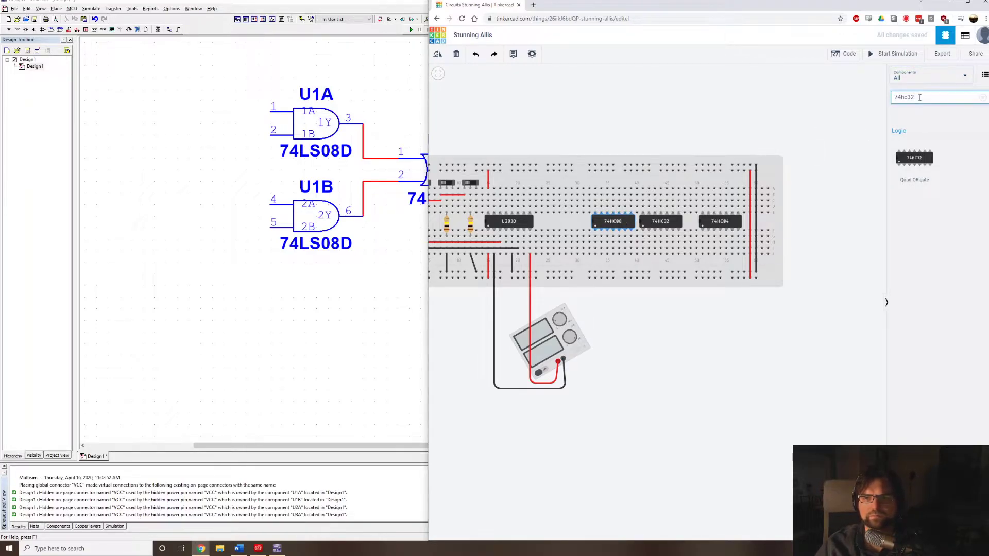
pyautogui.write('flip')
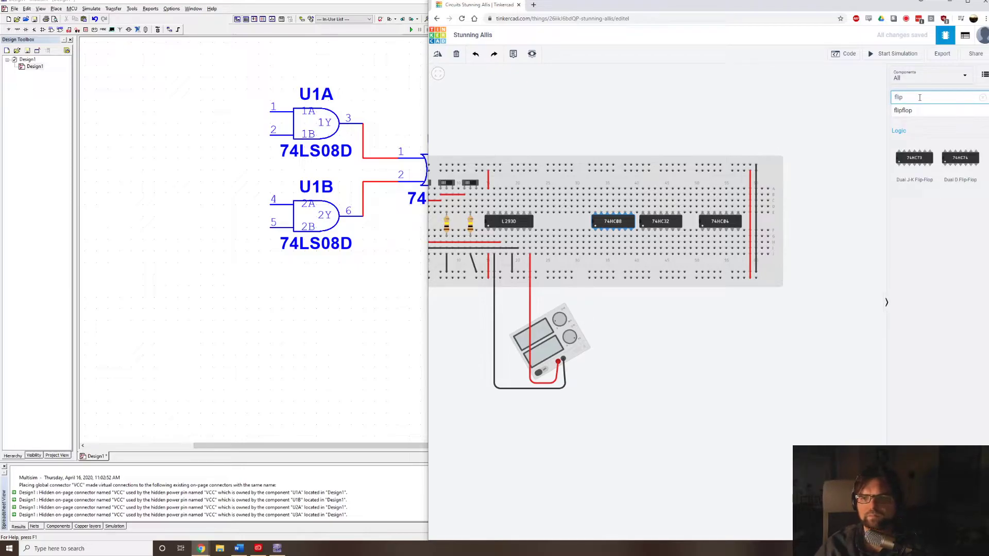
pyautogui.moveTo(975, 167); pyautogui.dragTo(567, 222)
pyautogui.click(571, 232)
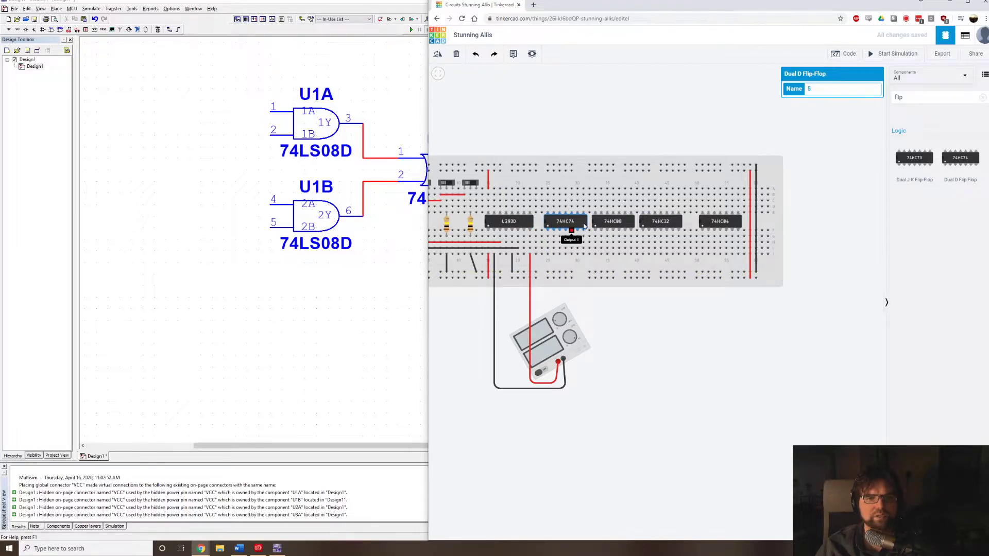
# Rearrange the chips along the centre gap so the 74HC08, 74HC32 and 74HC74 follow the L293D in that order.
pyautogui.moveTo(567, 221); pyautogui.dragTo(666, 198)
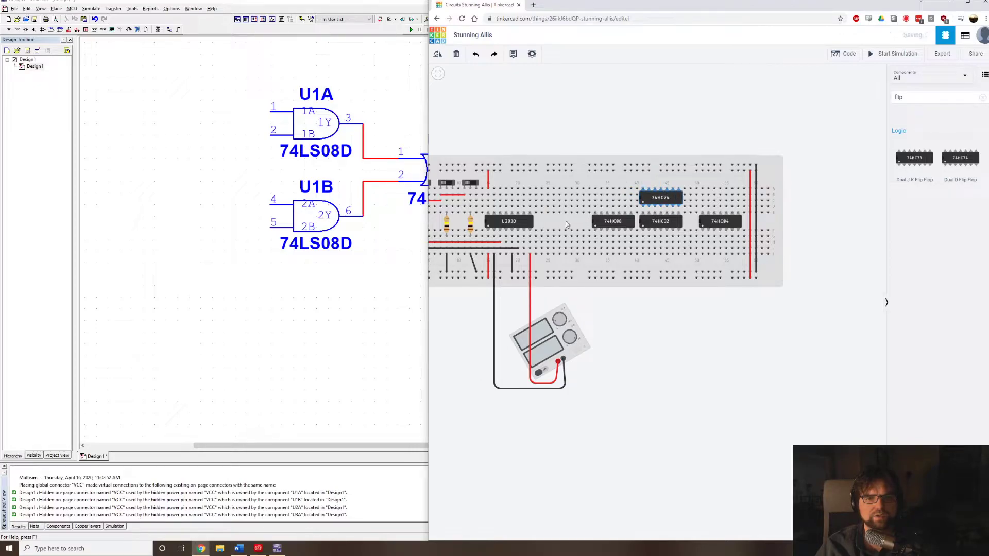
pyautogui.moveTo(614, 229); pyautogui.dragTo(560, 230)
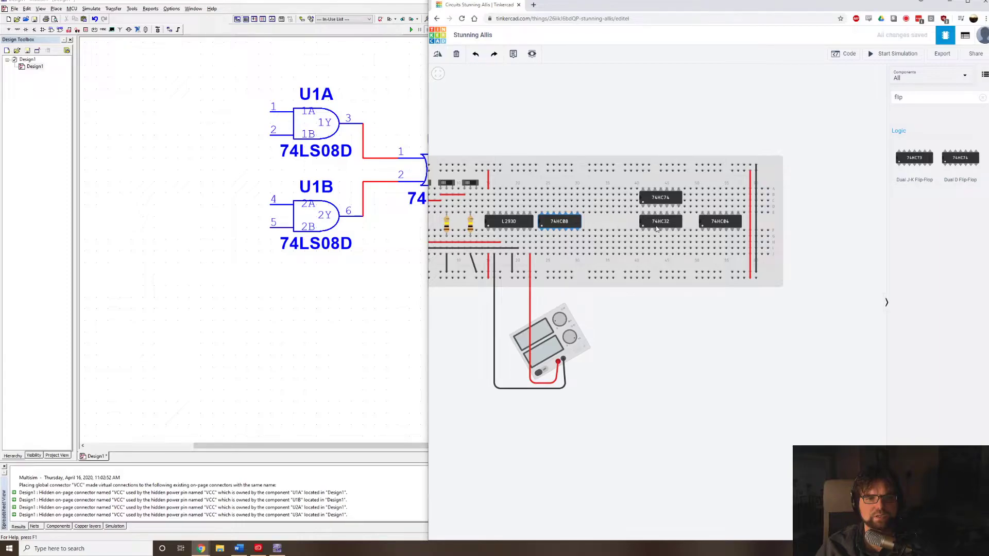
pyautogui.moveTo(662, 223); pyautogui.dragTo(611, 222)
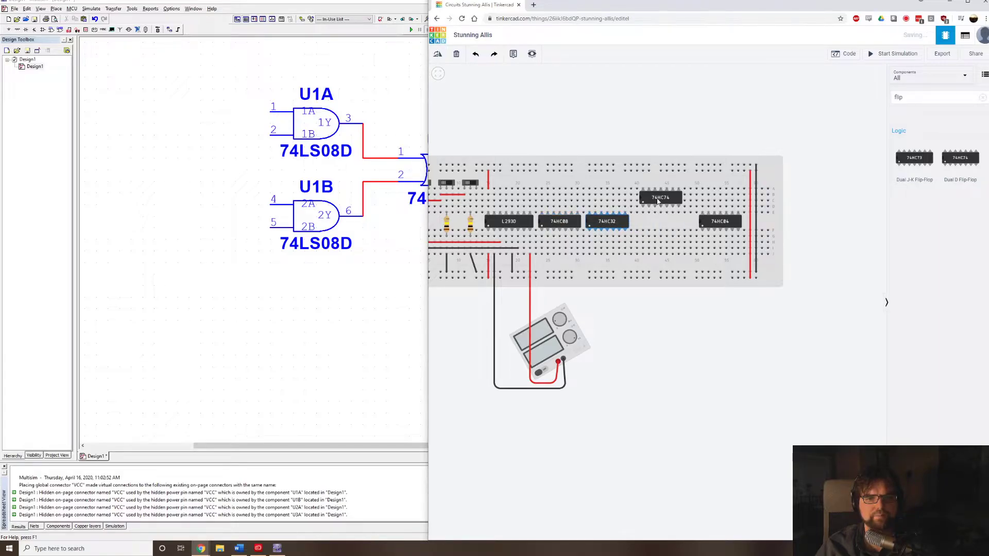
pyautogui.moveTo(660, 203); pyautogui.dragTo(658, 224)
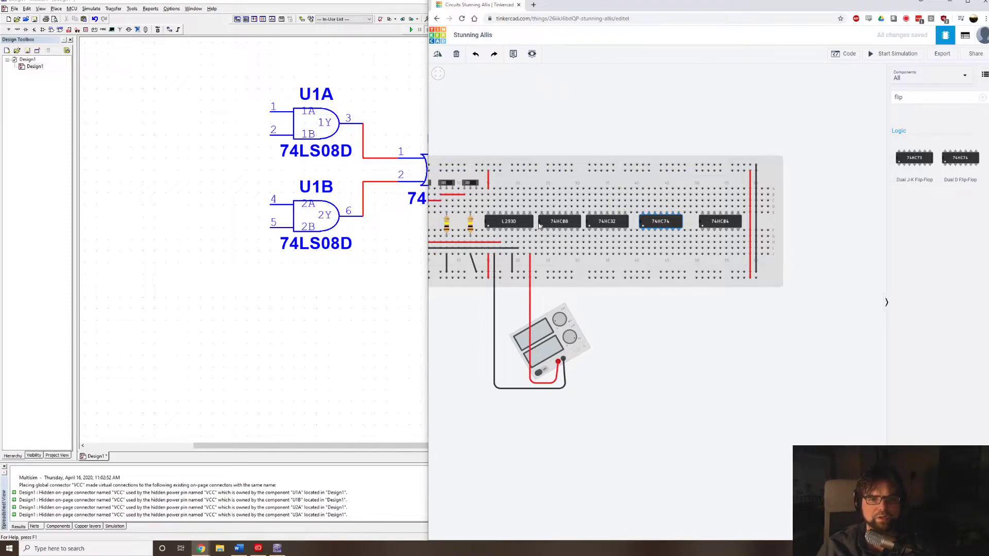
# Wire the upper-left power pins of the 74HC08 and 74HC32 to the upper rail's outer row and colour both wires red.
pyautogui.click(542, 174)
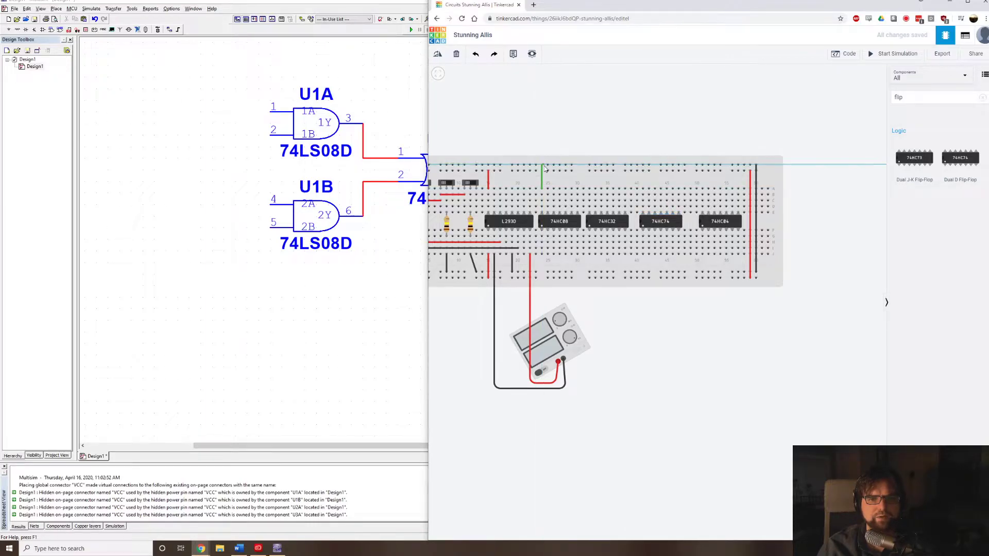
pyautogui.click(545, 166)
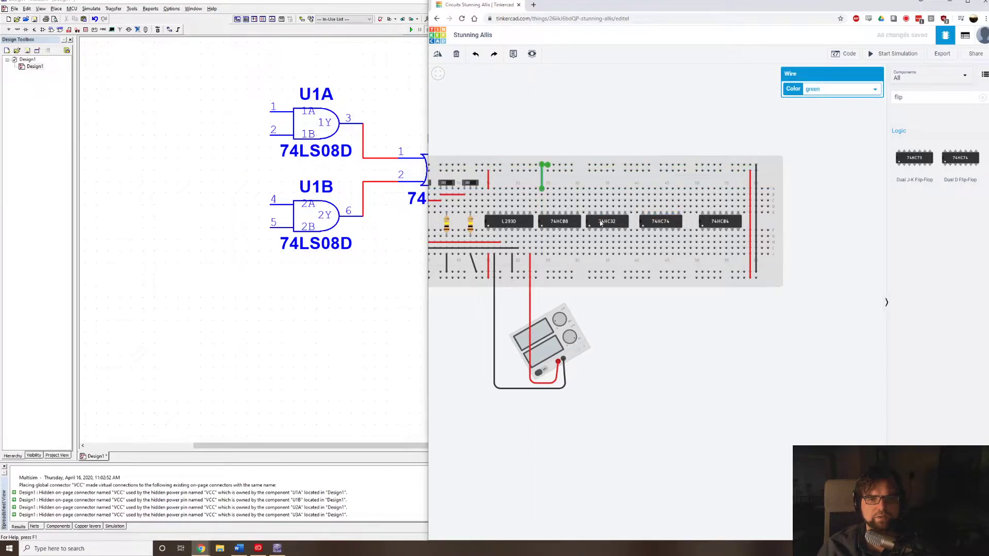
pyautogui.click(799, 88)
pyautogui.click(810, 108)
pyautogui.click(590, 189)
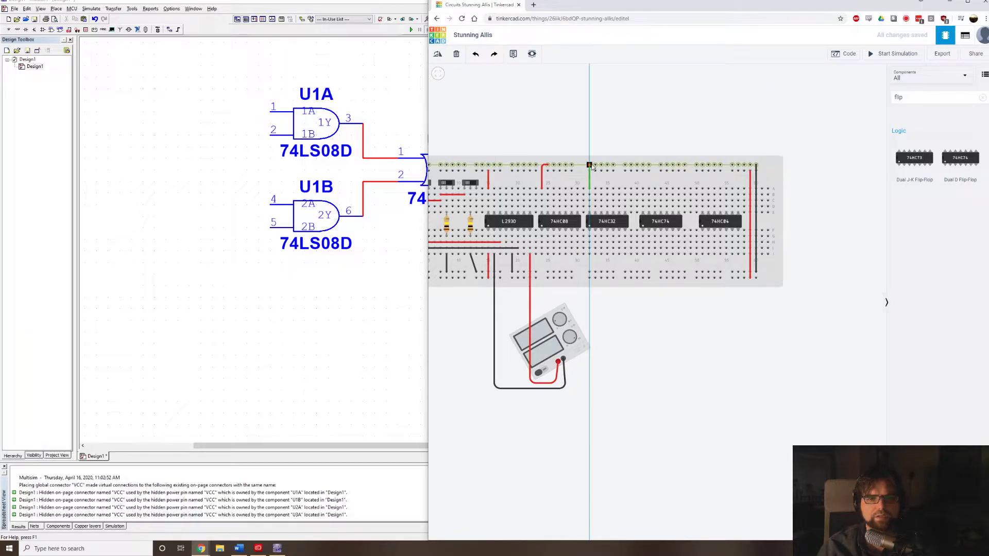
pyautogui.click(590, 166)
pyautogui.click(832, 95)
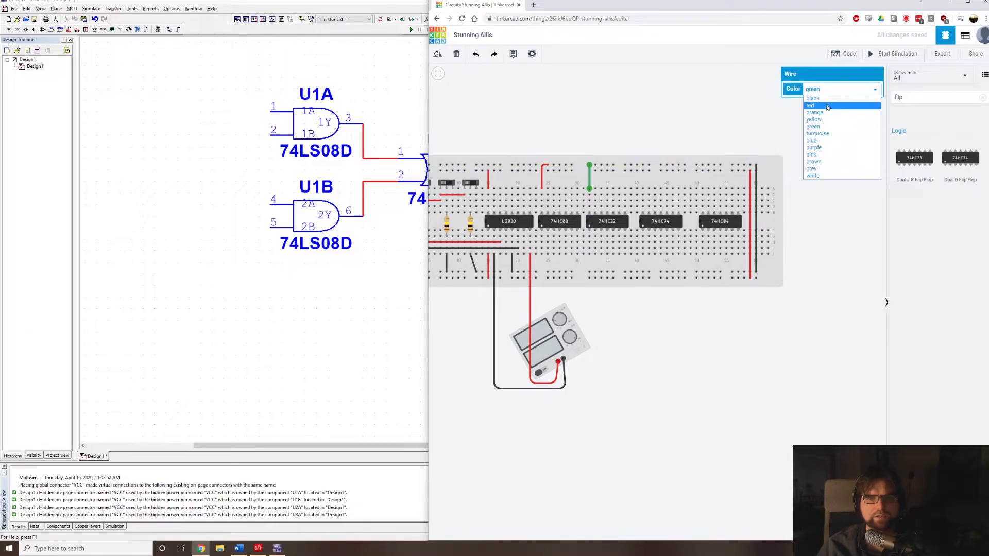
pyautogui.click(827, 105)
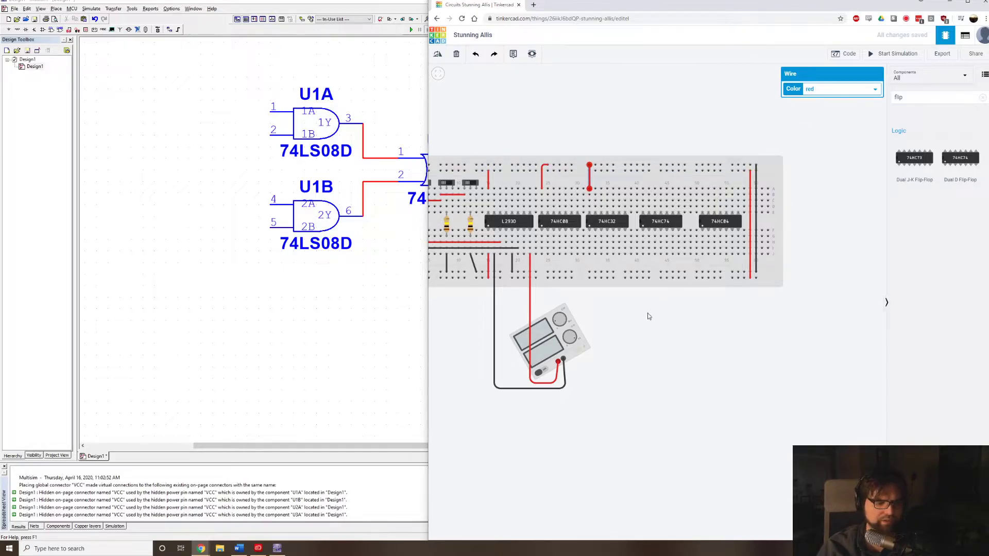
# Wire the upper-left power pins of the 74HC74 and 74HC04 to the upper rail's outer row and colour both wires red.
pyautogui.click(644, 188)
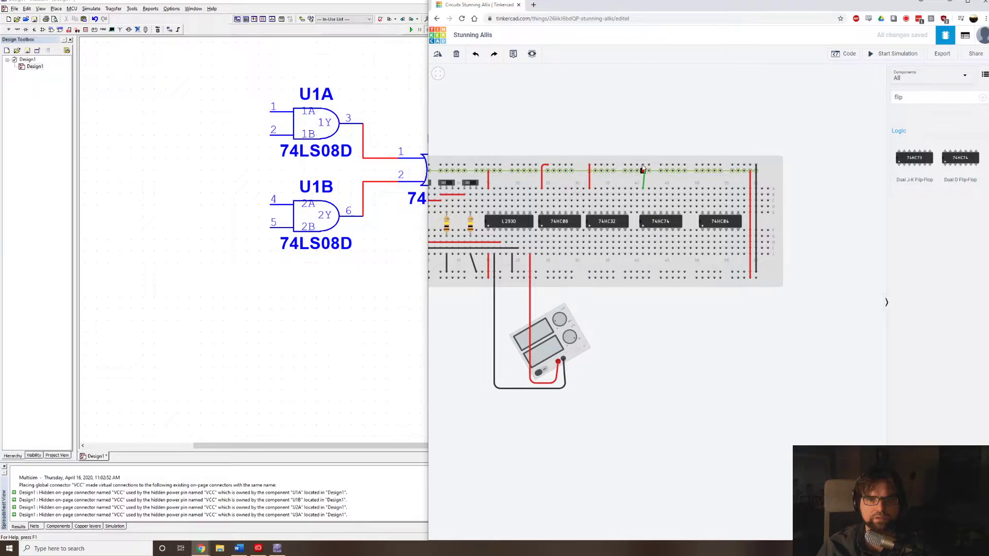
pyautogui.click(811, 90)
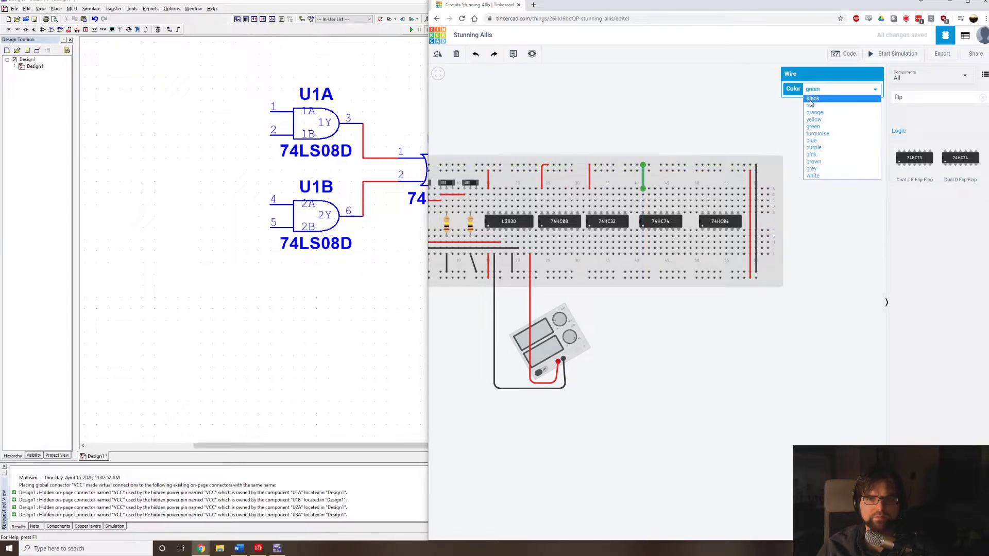
pyautogui.click(808, 106)
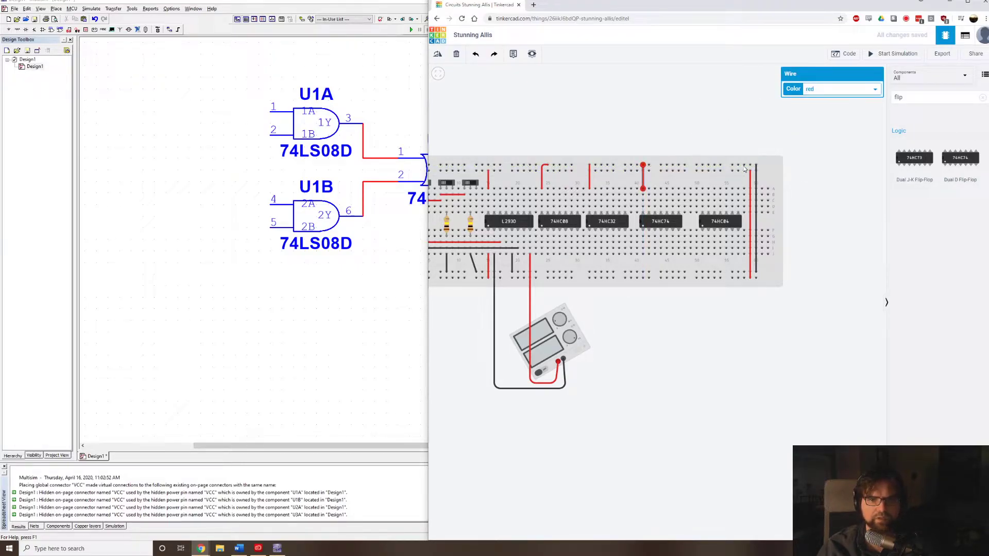
pyautogui.click(702, 190)
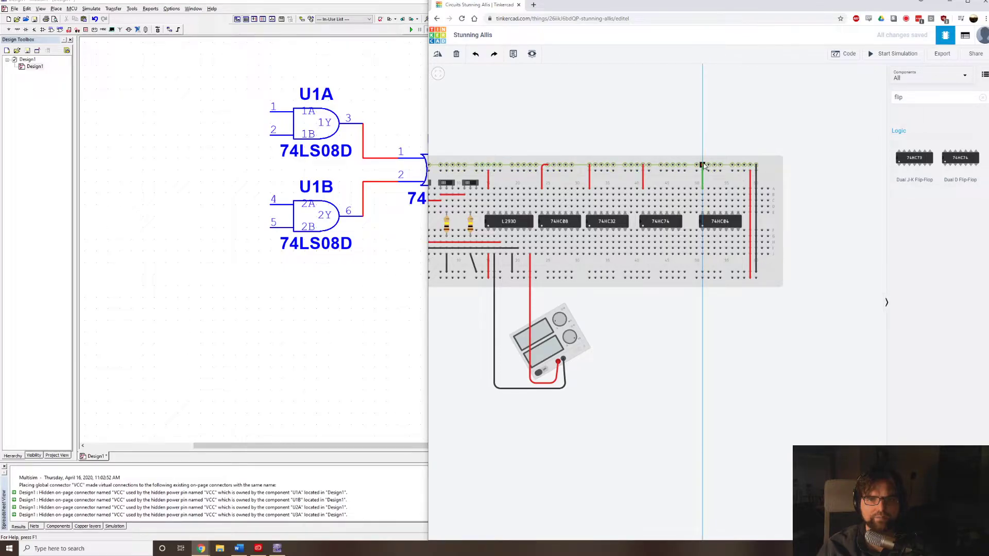
pyautogui.click(703, 165)
pyautogui.click(814, 91)
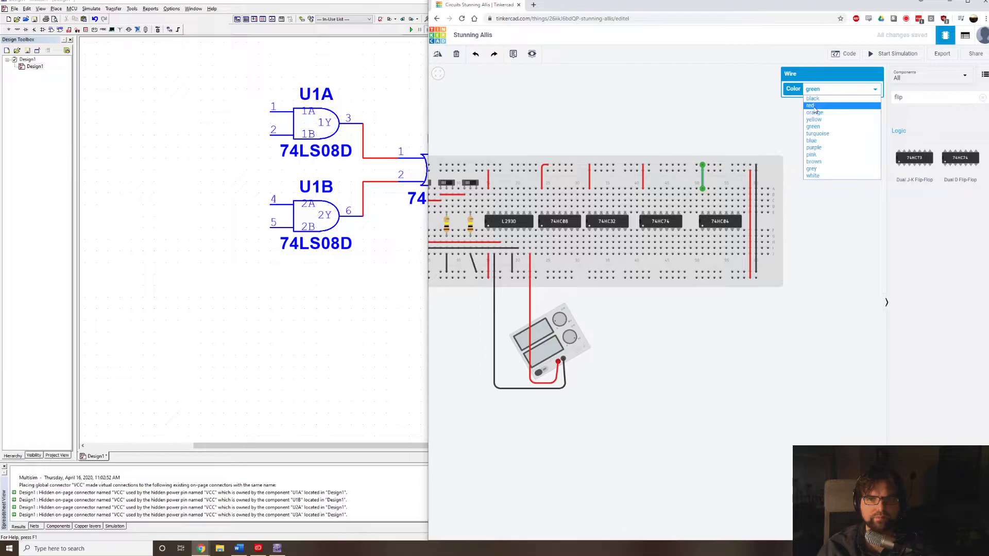
pyautogui.click(815, 106)
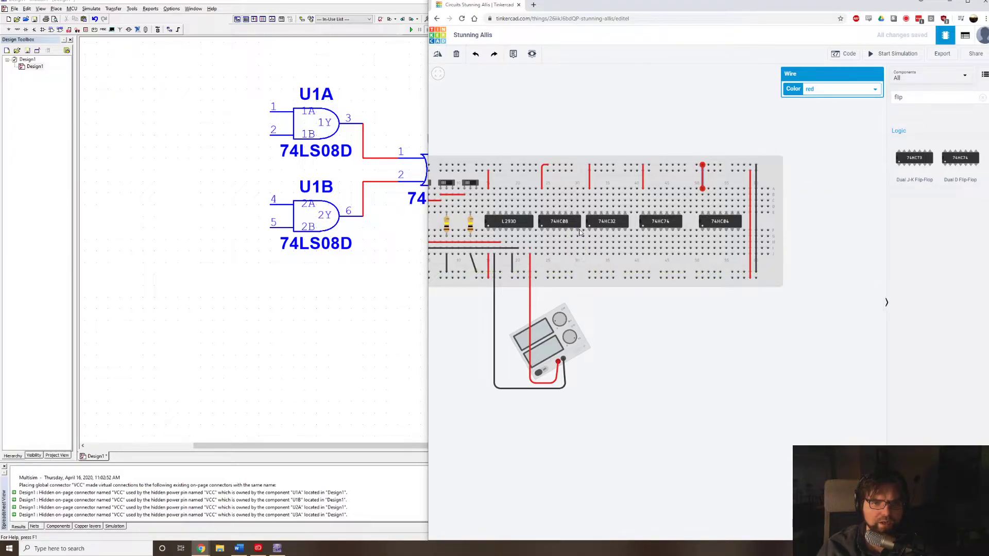
# Wire the 74HC08's lower-right ground pin to the lower rail's inner row and colour the wire black.
pyautogui.click(579, 231)
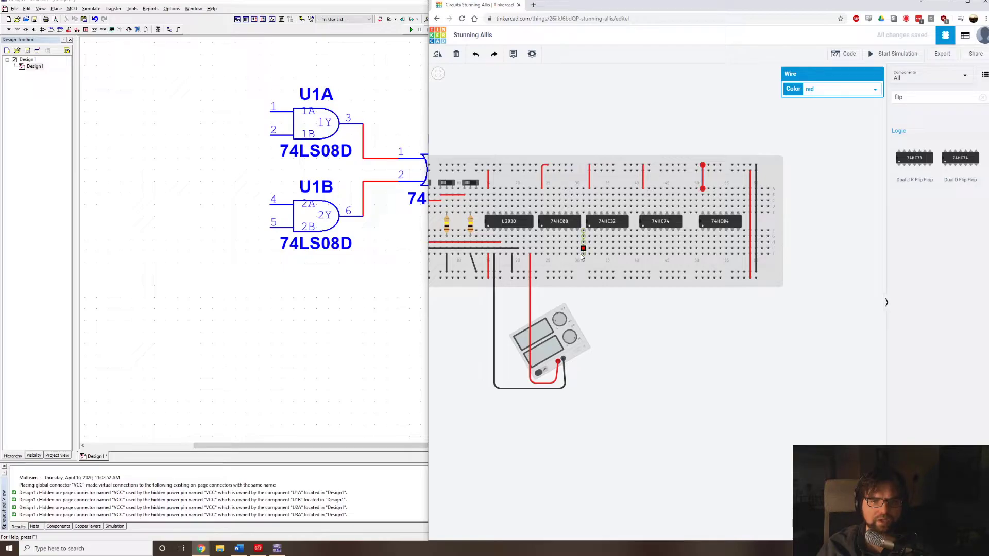
pyautogui.click(578, 254)
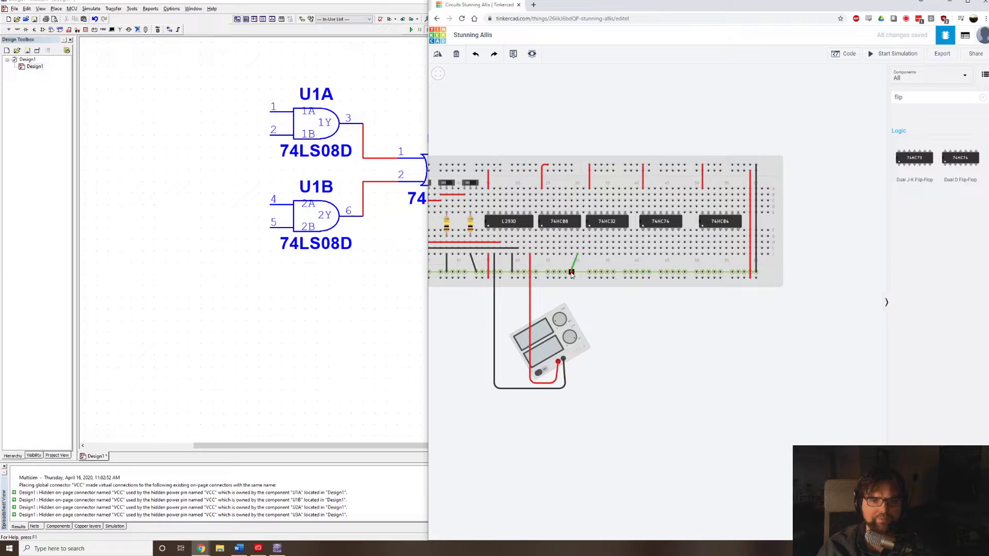
pyautogui.click(573, 272)
pyautogui.click(824, 89)
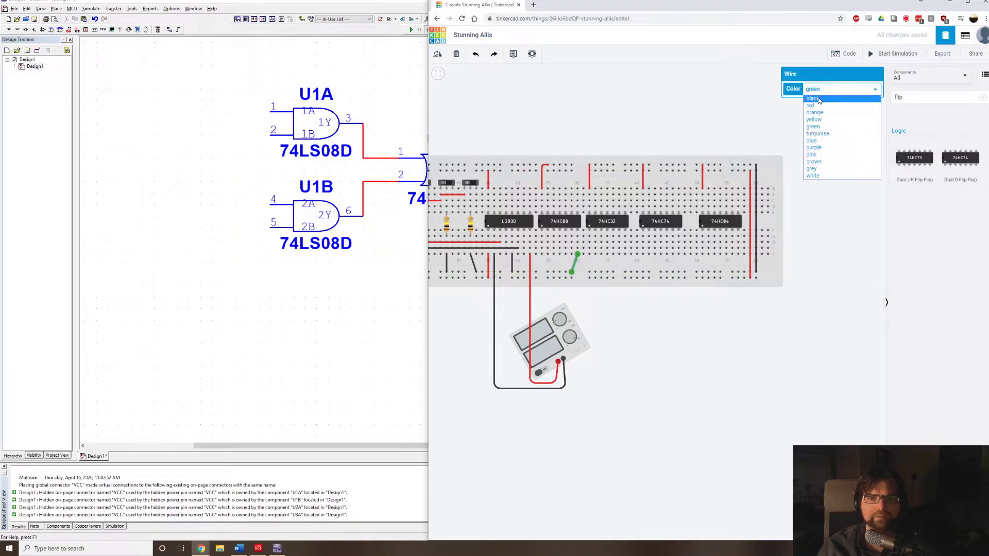
pyautogui.click(819, 101)
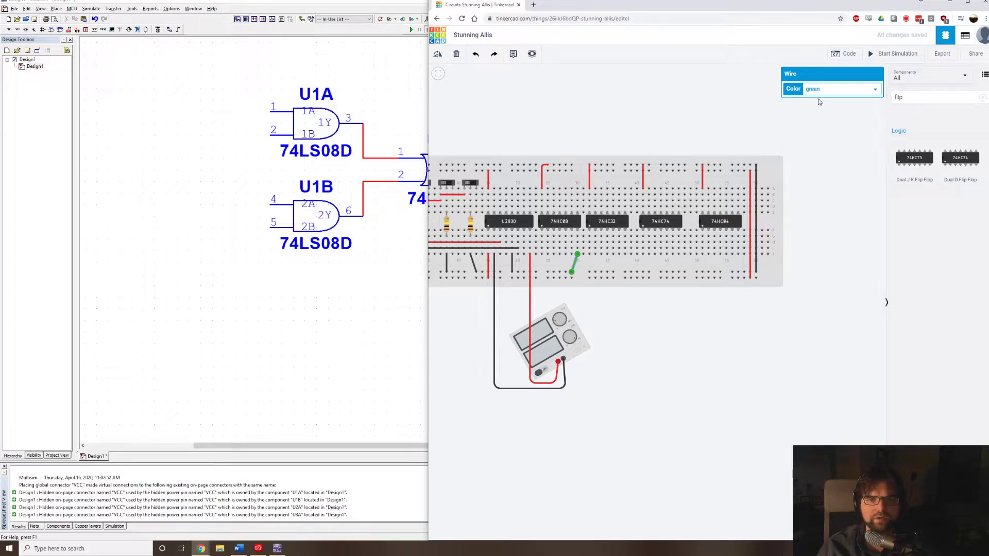
# Move the upper-rail ends of the red power wires for the 74HC08, 74HC32, 74HC74 and 74HC04 to the rail's inner row.
pyautogui.click(546, 169)
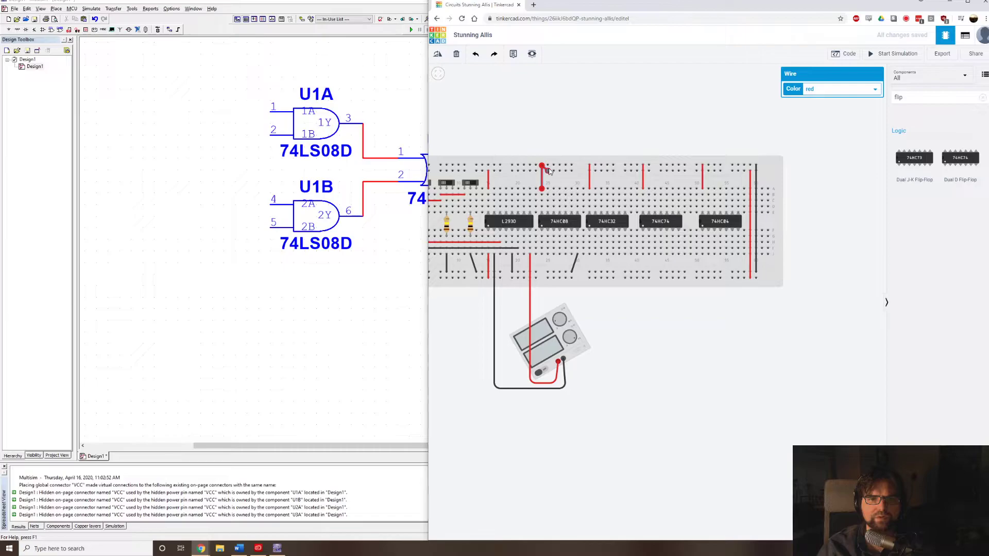
pyautogui.click(590, 171)
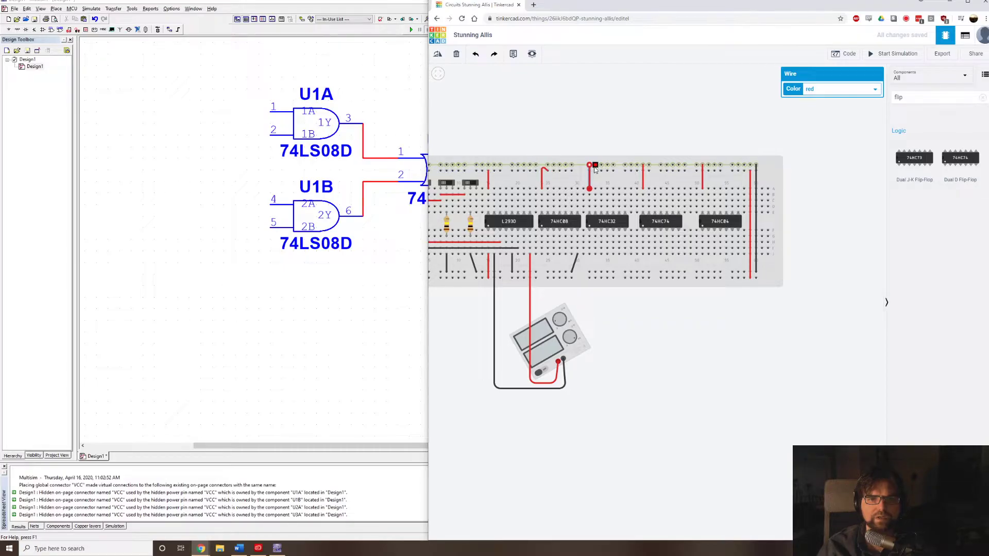
pyautogui.click(644, 167)
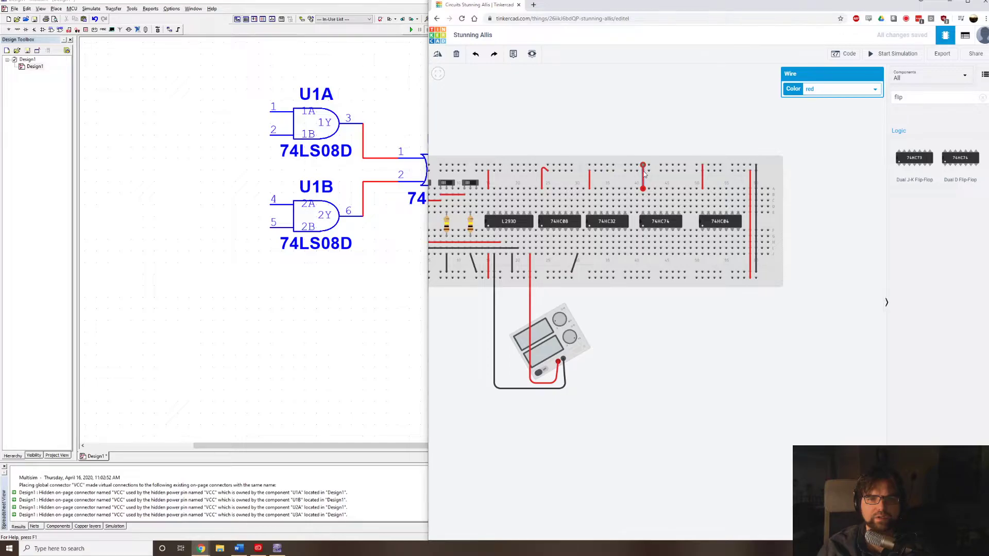
pyautogui.click(701, 171)
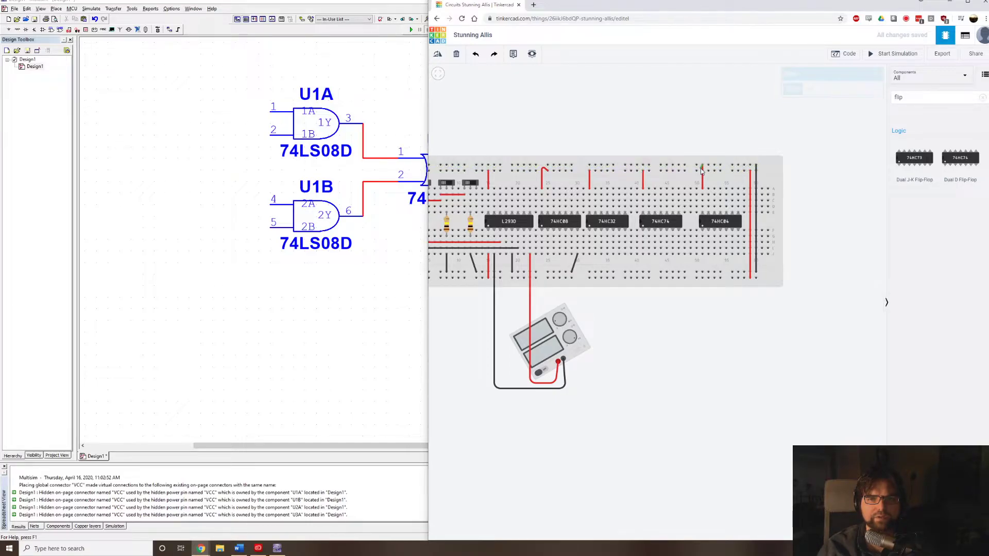
pyautogui.click(702, 172)
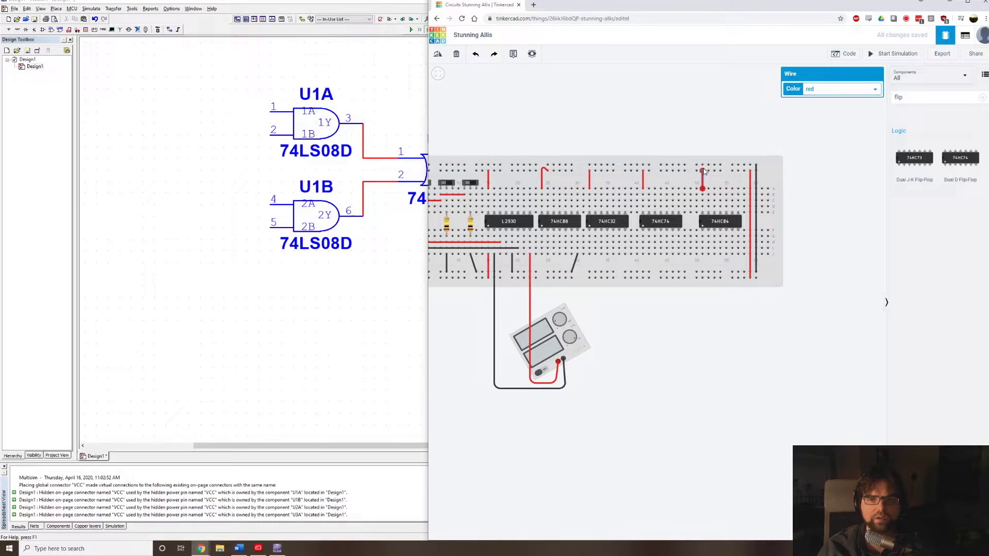
pyautogui.click(725, 139)
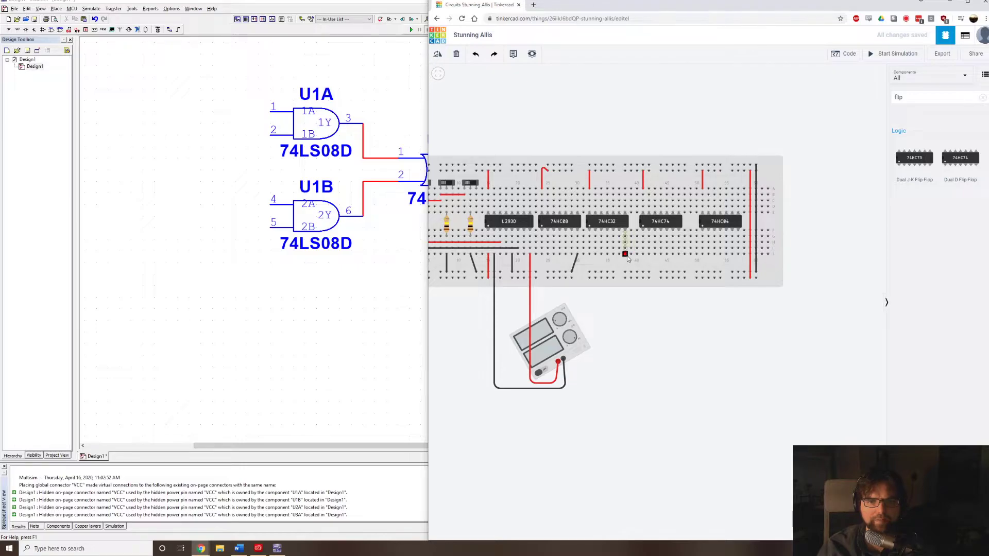
# Wire the lower-right ground pins of the 74HC32, 74HC74 and 74HC04 to the lower rail's inner row with black wires.
pyautogui.click(625, 255)
pyautogui.click(625, 272)
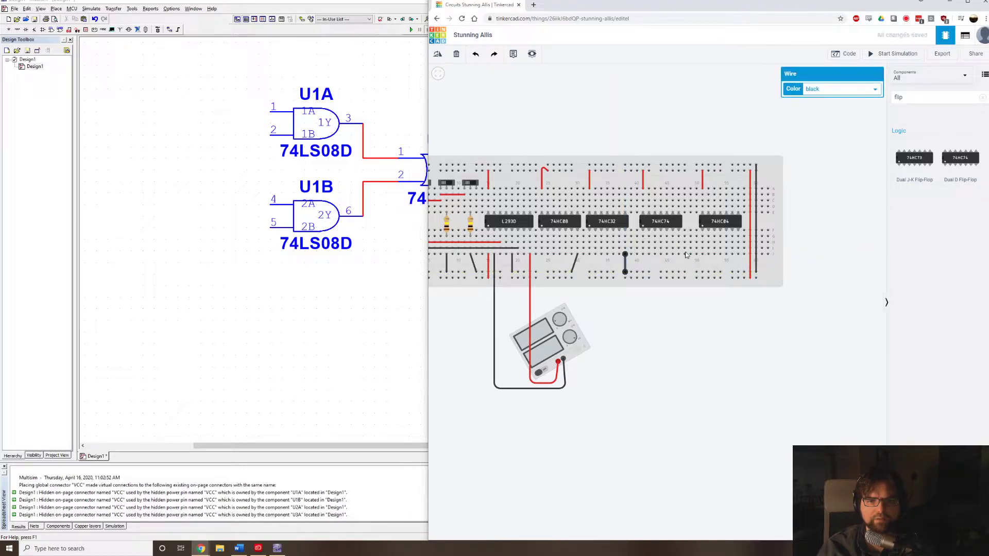
pyautogui.click(679, 272)
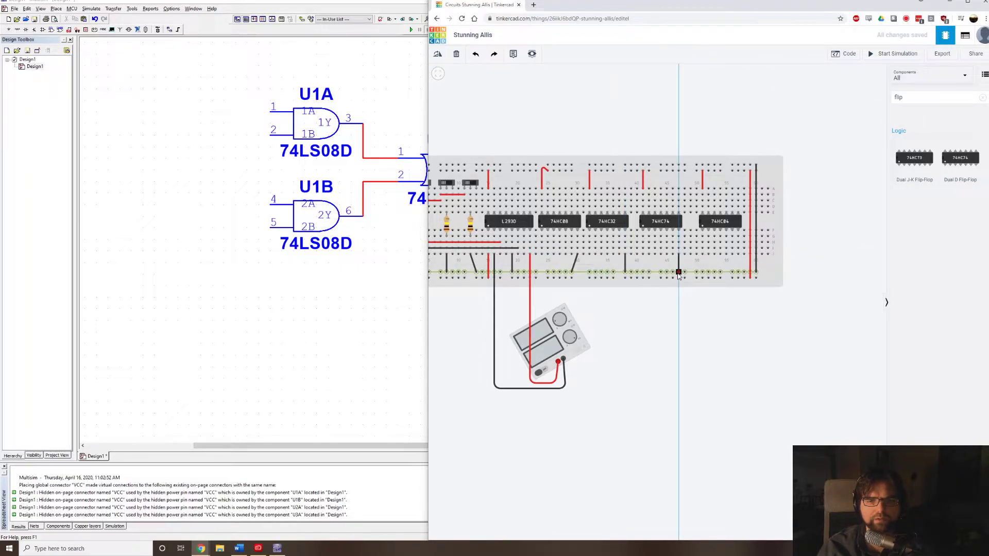
pyautogui.click(678, 255)
pyautogui.click(738, 255)
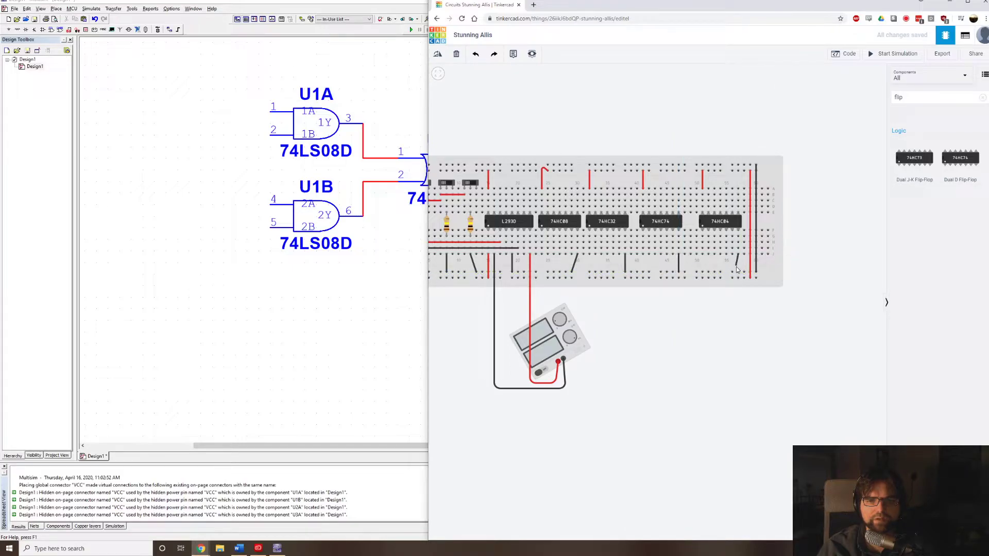
pyautogui.click(738, 273)
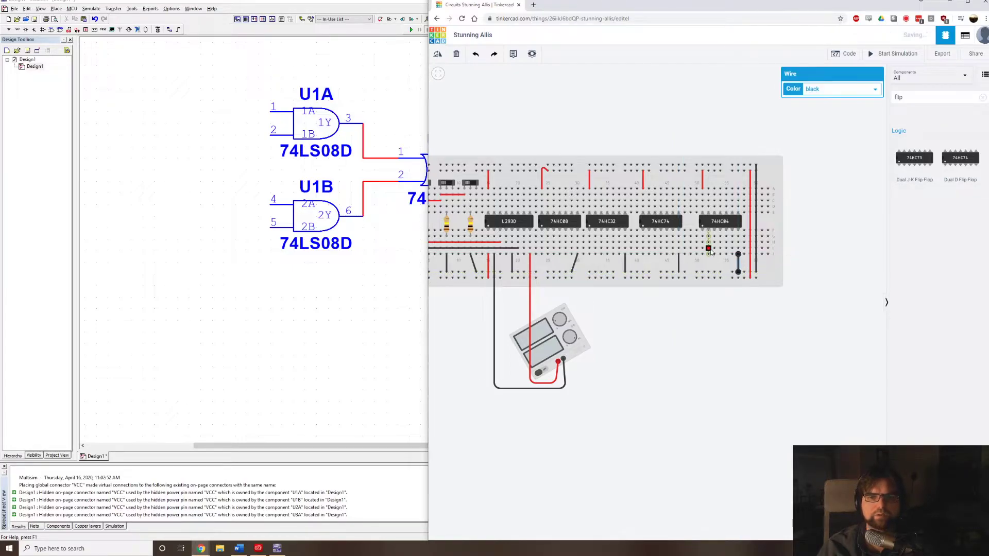
pyautogui.click(631, 117)
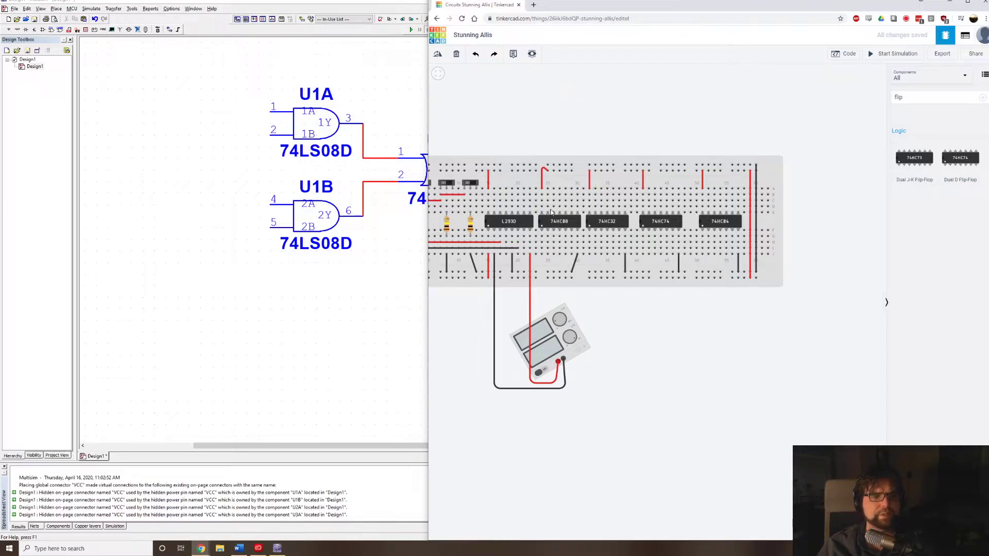
# Wire the leftmost slide switch's centre column around the L293D to the 74HC08's first lower pin and colour the wire yellow.
pyautogui.moveTo(566, 123); pyautogui.dragTo(600, 128)
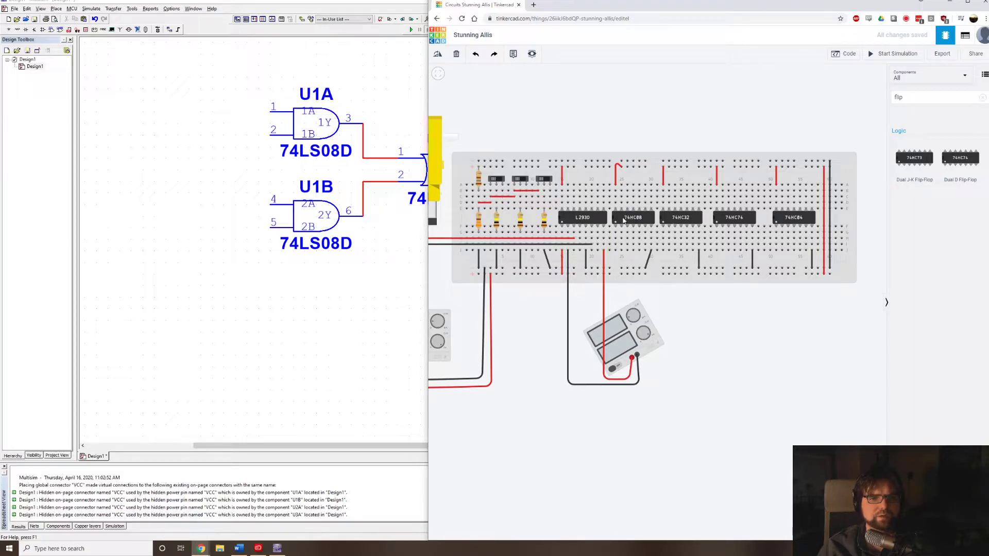
pyautogui.click(497, 202)
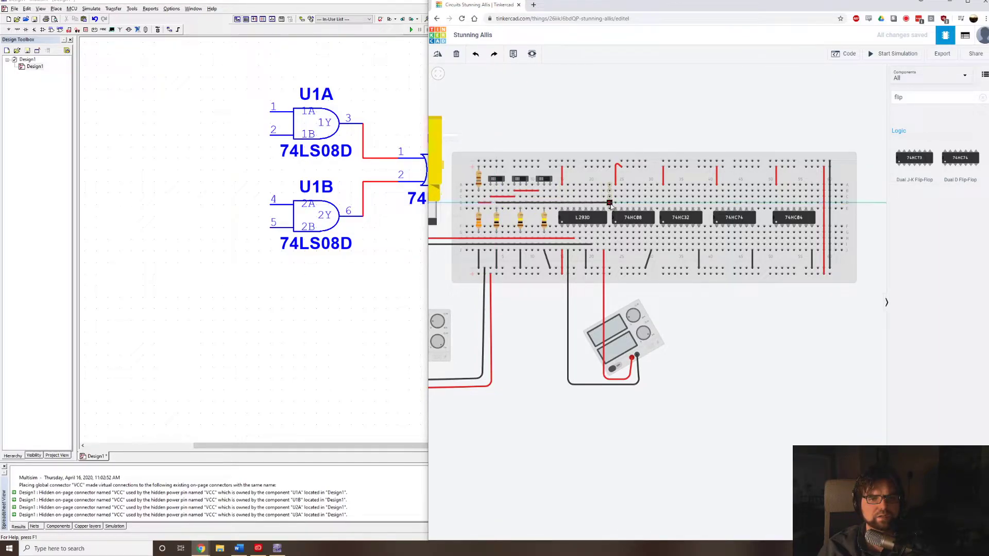
pyautogui.scroll(1, 613, 208)
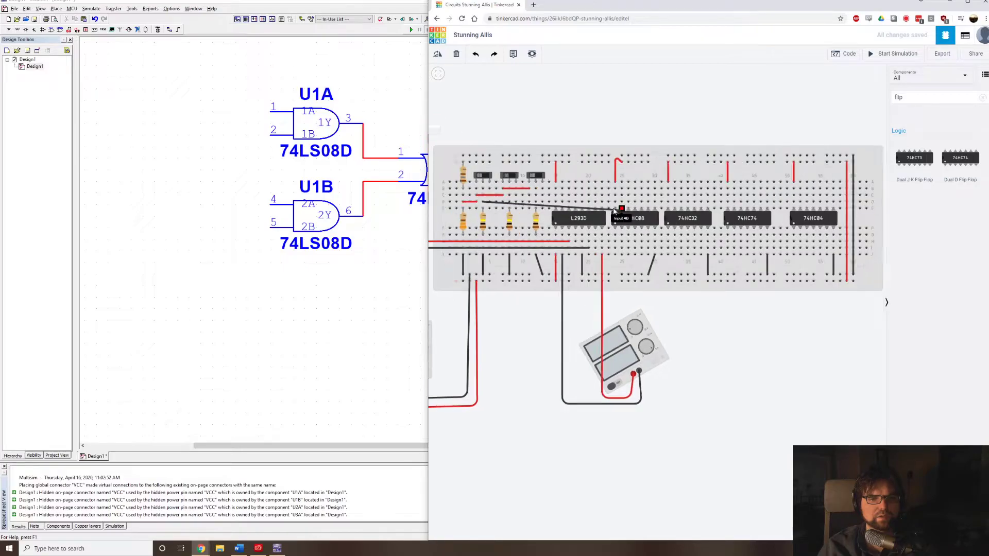
pyautogui.scroll(4, 613, 210)
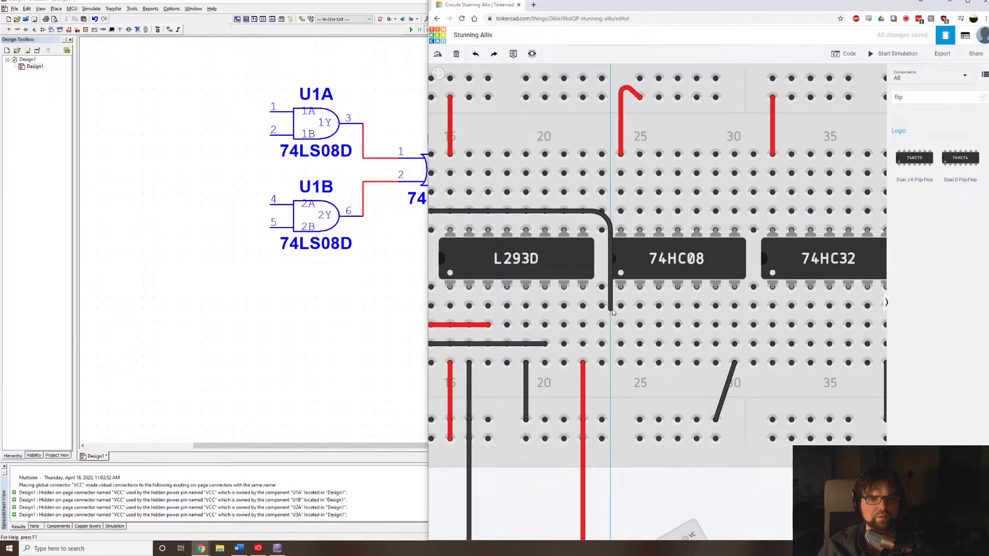
pyautogui.click(621, 306)
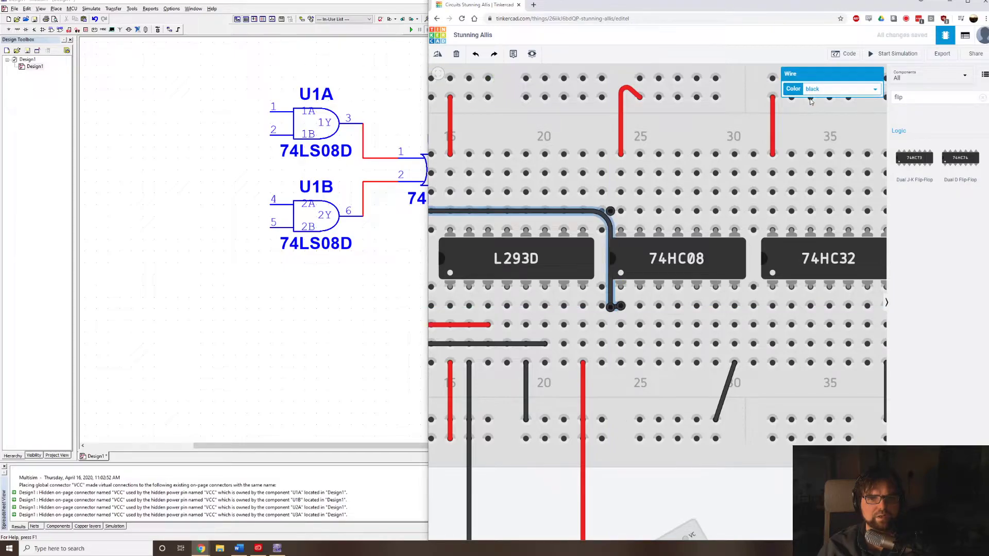
pyautogui.click(826, 89)
pyautogui.click(830, 122)
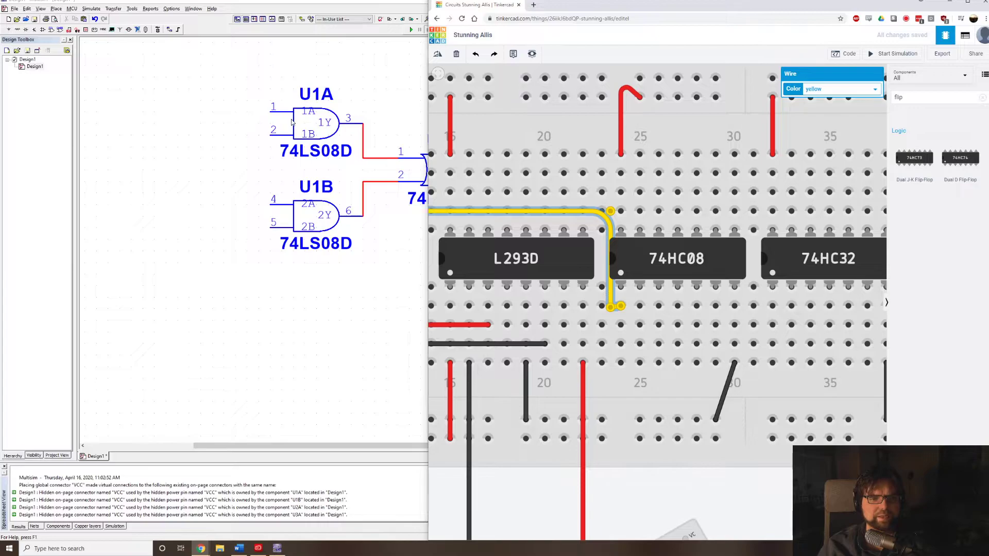
# Wire the middle slide switch's centre column around the L293D to the 74HC08's second lower pin and colour the wire green.
pyautogui.scroll(-4, 601, 194)
pyautogui.scroll(-3, 606, 221)
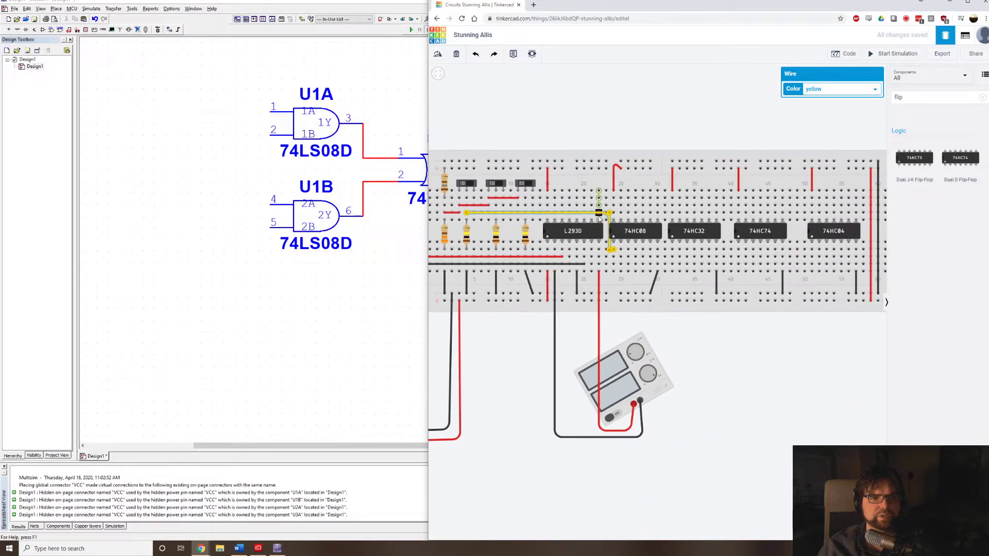
pyautogui.scroll(3, 510, 222)
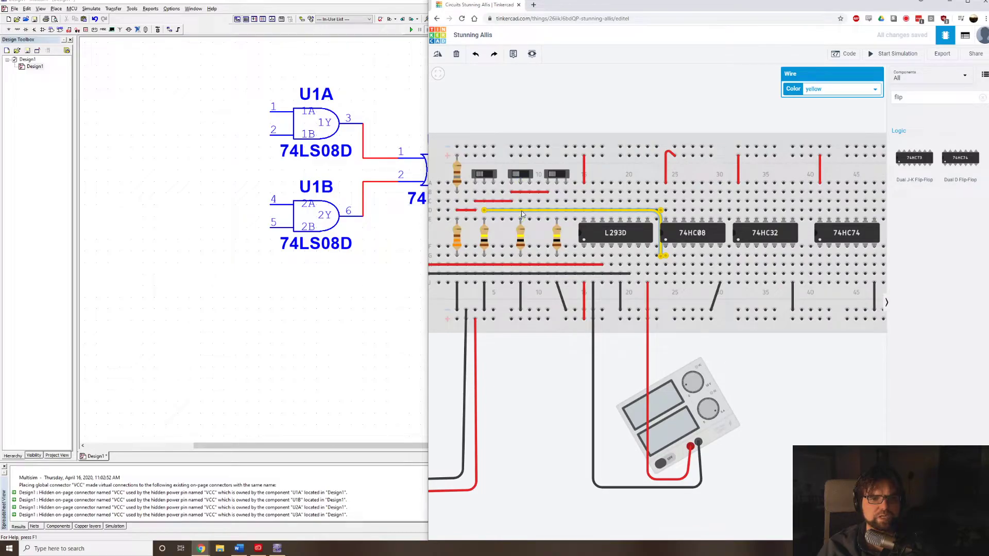
pyautogui.click(520, 201)
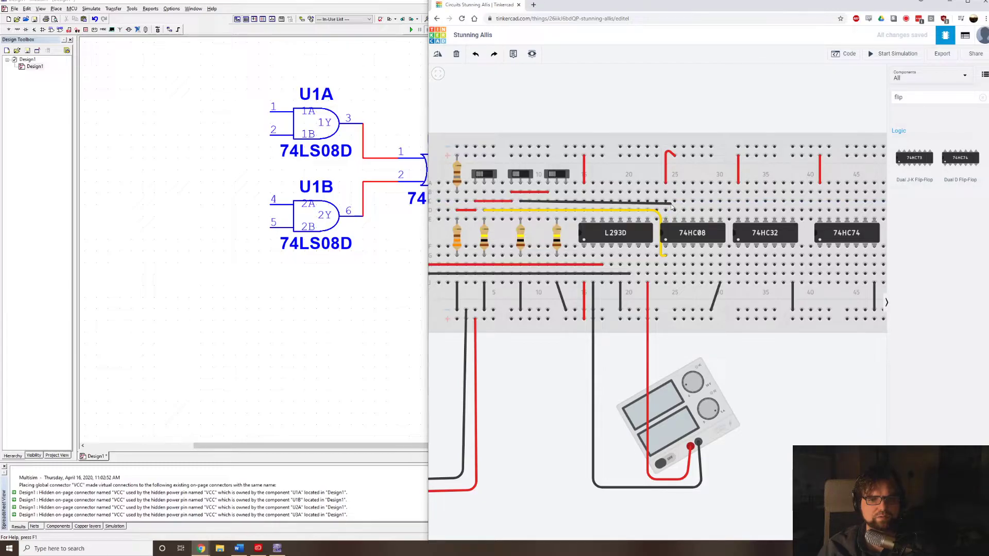
pyautogui.click(669, 203)
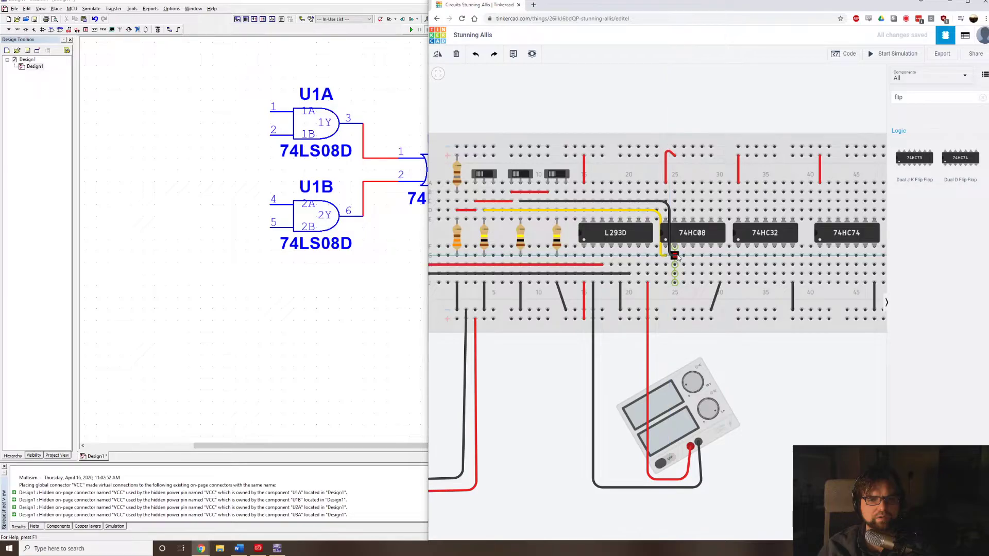
pyautogui.click(676, 256)
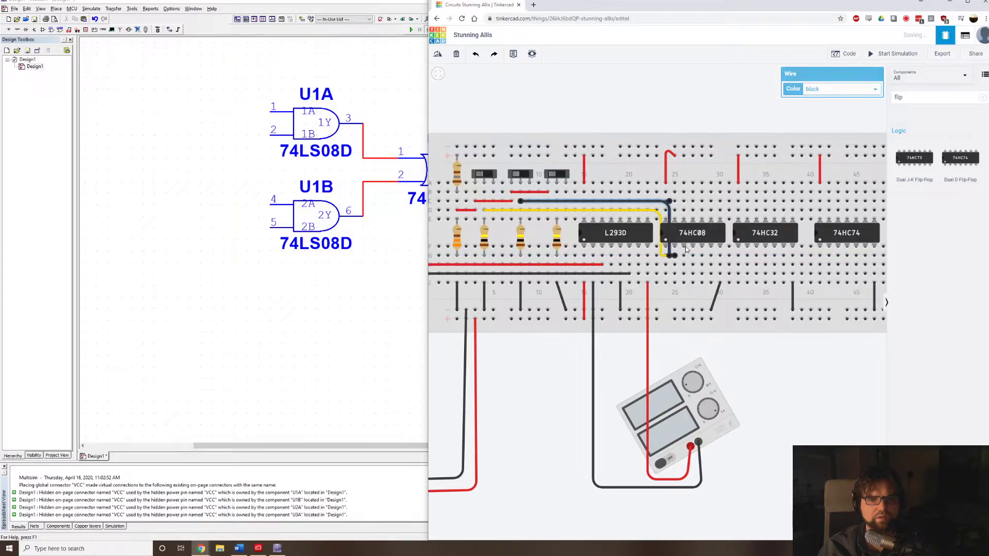
pyautogui.click(827, 90)
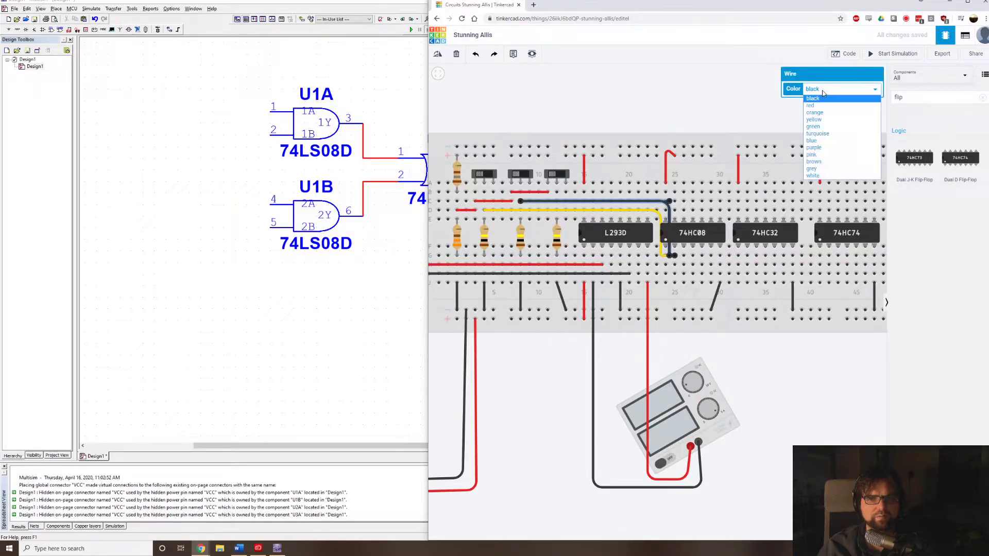
pyautogui.click(813, 127)
pyautogui.click(638, 110)
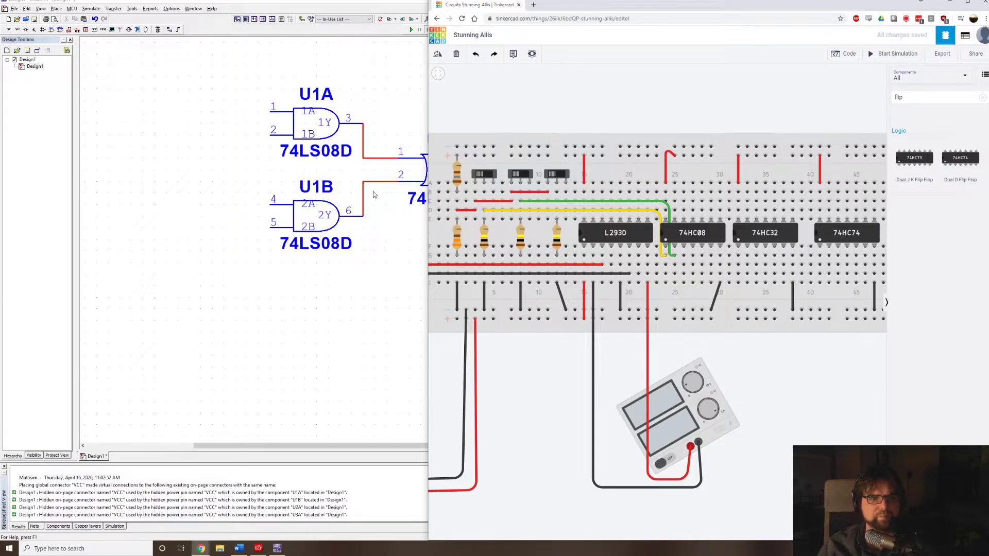
# Check the gate connections in Multisim, then in Tinkercad wire the 74HC08's third lower pin to the 74HC32's first lower pin in purple.
pyautogui.click(407, 233)
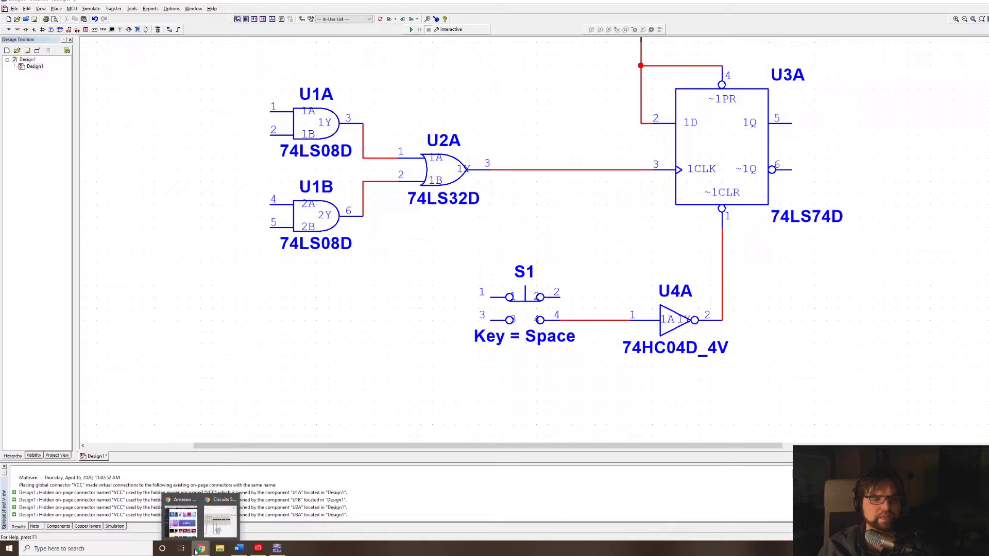
pyautogui.click(219, 518)
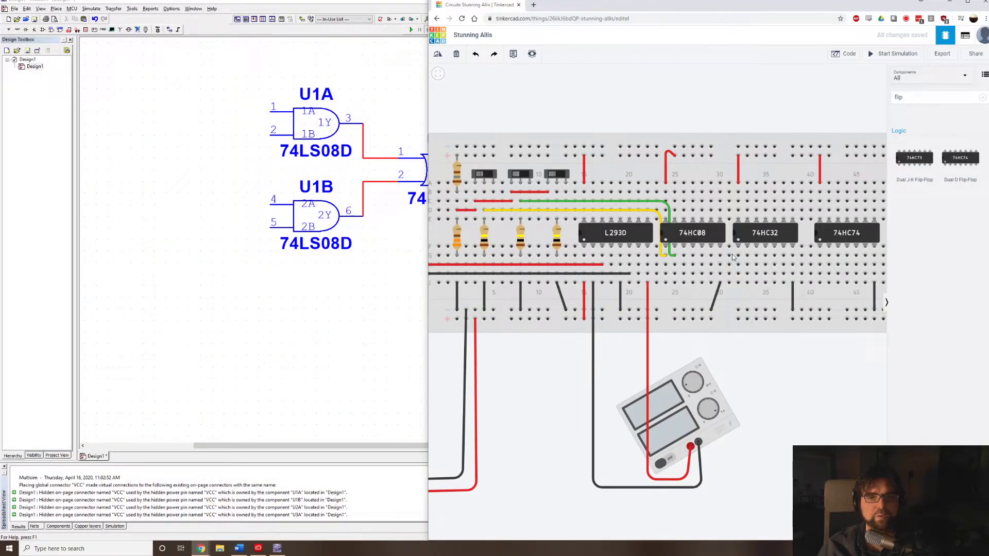
pyautogui.click(684, 256)
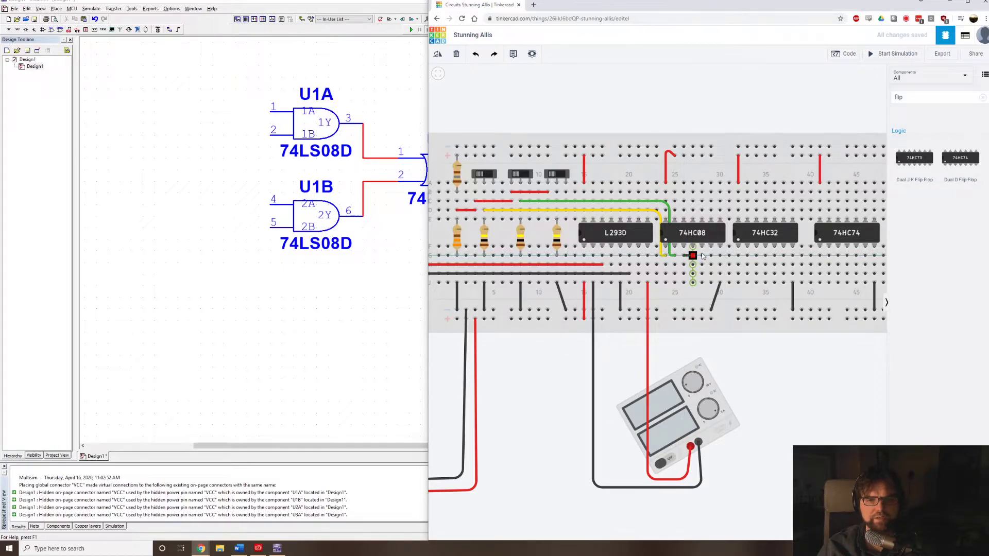
pyautogui.click(738, 256)
pyautogui.click(861, 92)
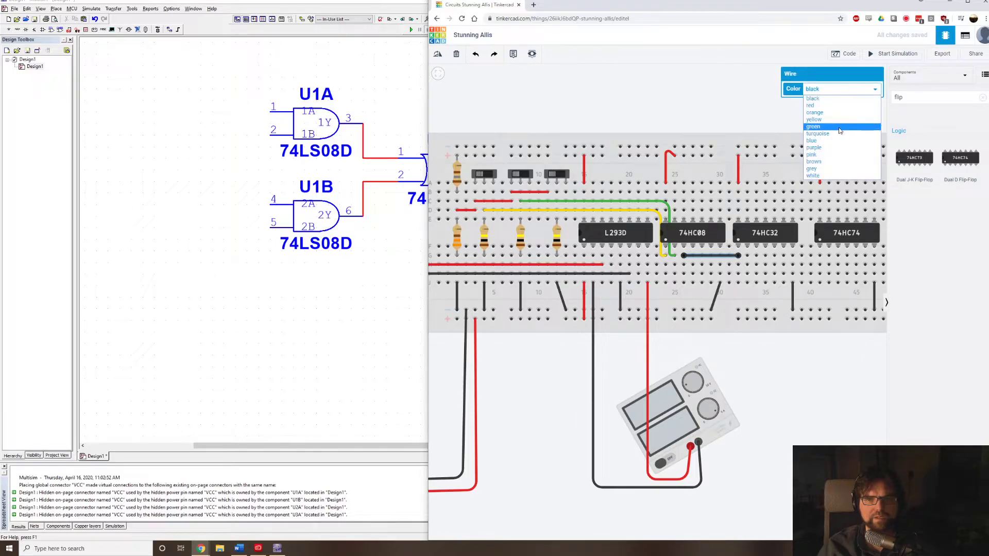
pyautogui.click(829, 148)
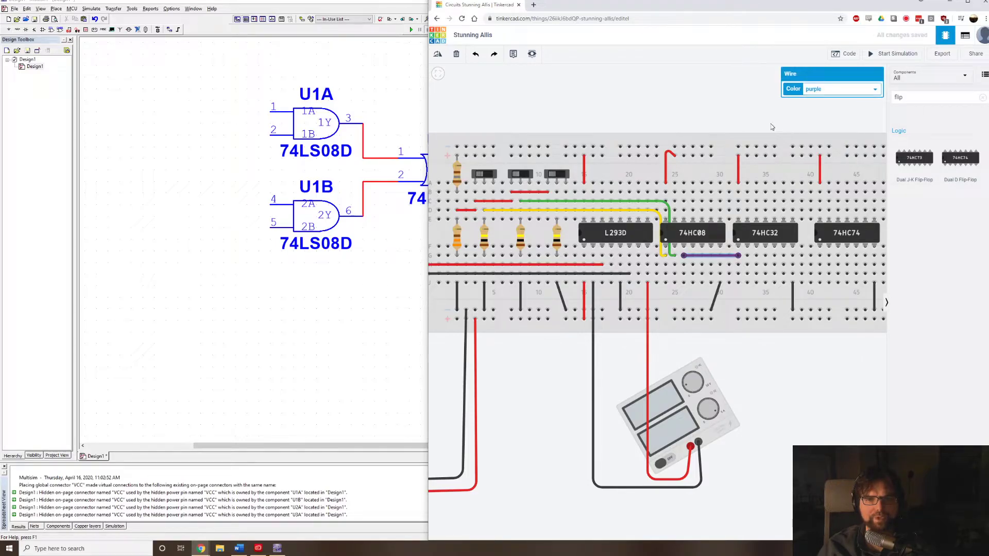
pyautogui.click(748, 113)
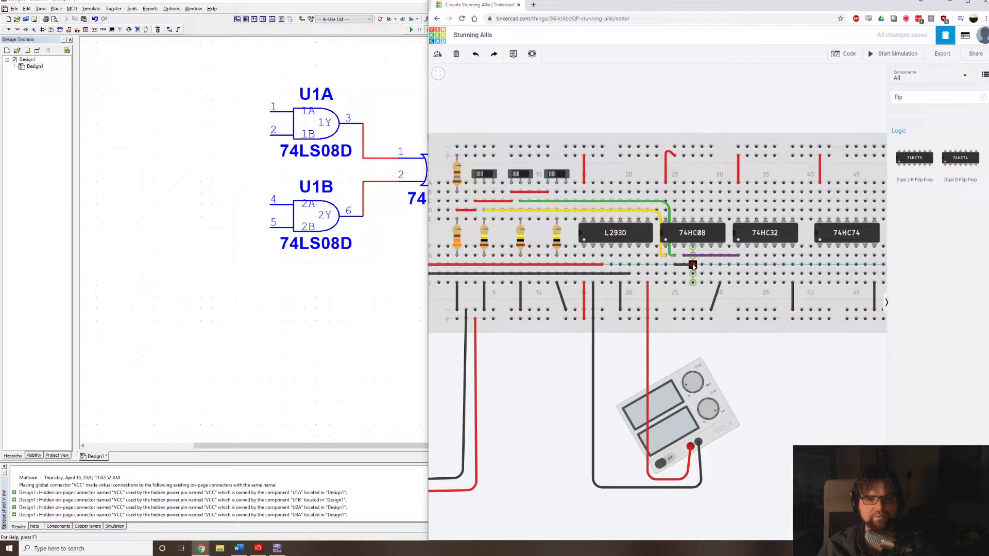
# Join the 74HC08's second and fourth lower pins with a short green wire.
pyautogui.click(693, 265)
pyautogui.click(844, 90)
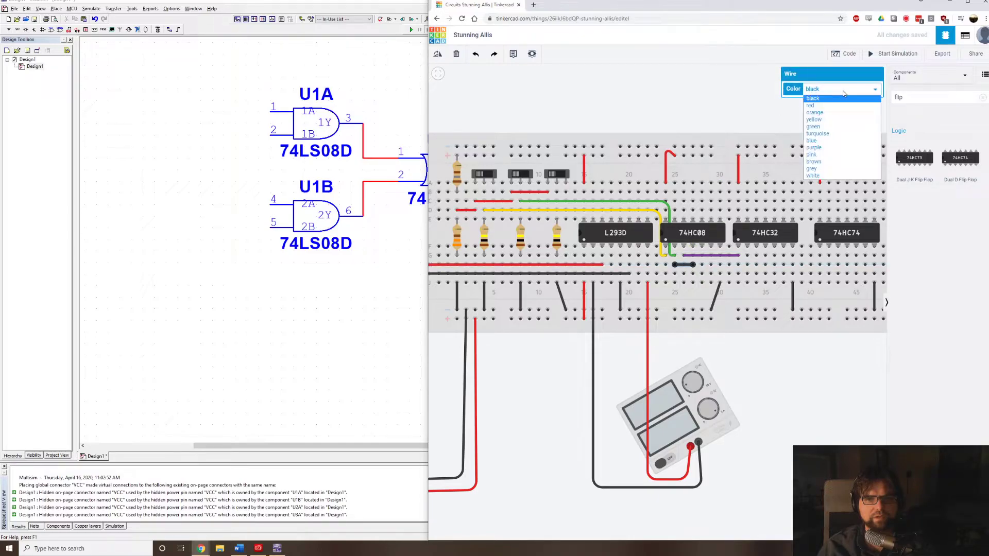
pyautogui.click(820, 129)
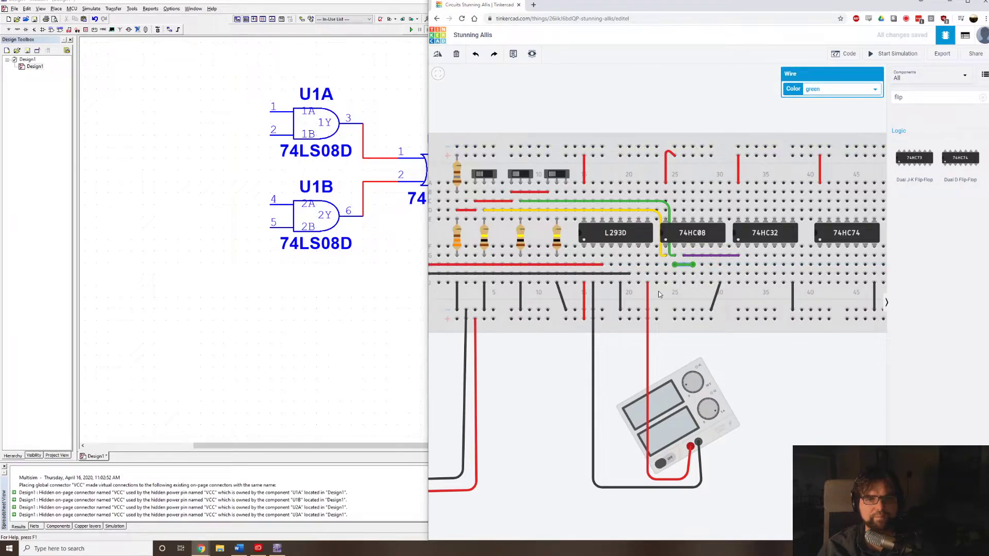
# Wire the rightmost slide switch's centre column to the 74HC08's fifth lower pin and colour the wire turquoise.
pyautogui.click(557, 192)
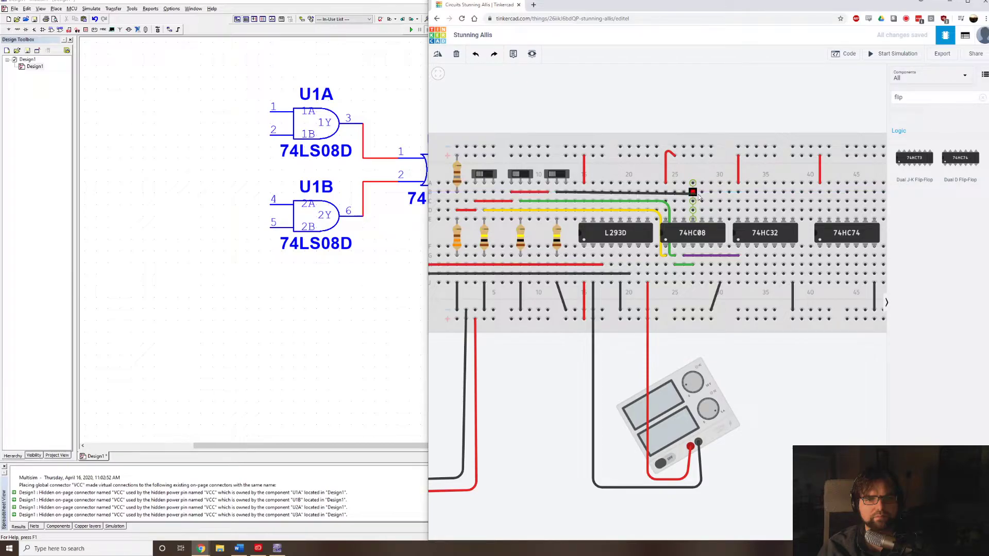
pyautogui.click(696, 193)
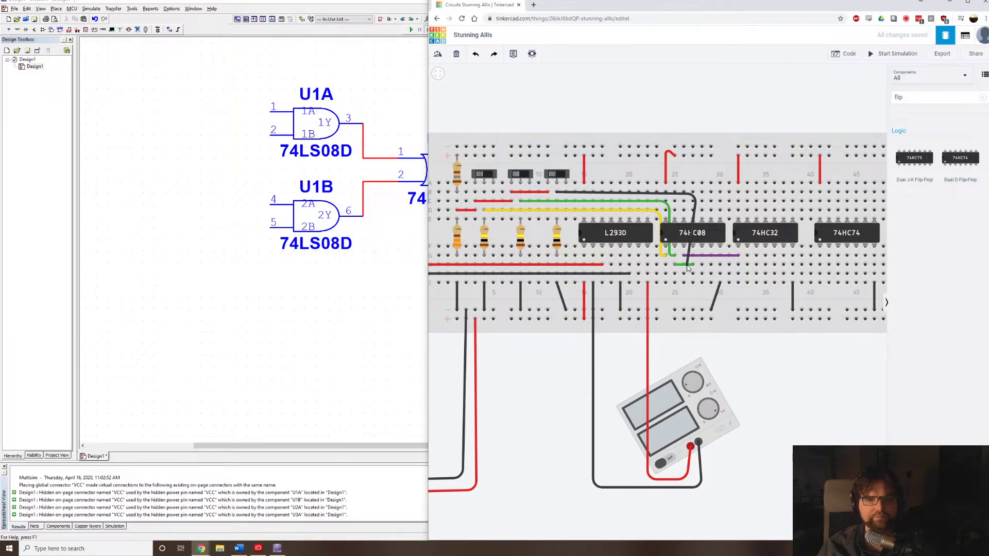
pyautogui.click(702, 265)
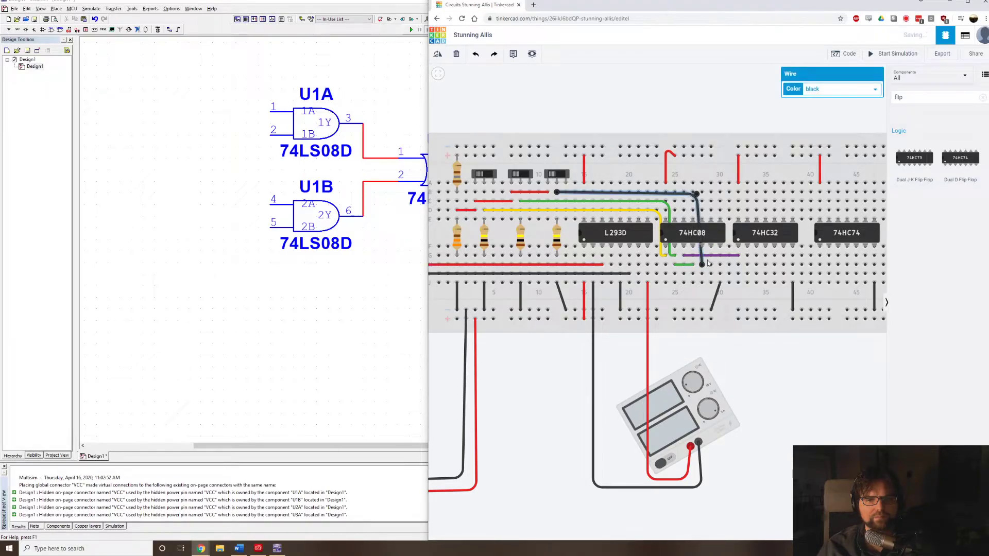
pyautogui.click(825, 89)
pyautogui.click(826, 133)
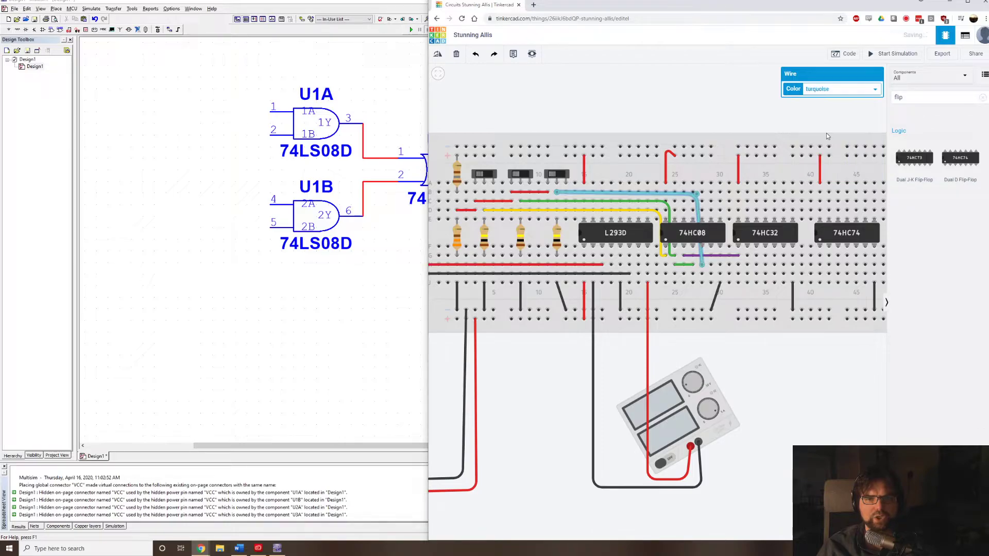
# Check the gate connections in Multisim, then in Tinkercad wire the 74HC08's sixth lower pin to the 74HC32's second lower pin in purple.
pyautogui.click(718, 106)
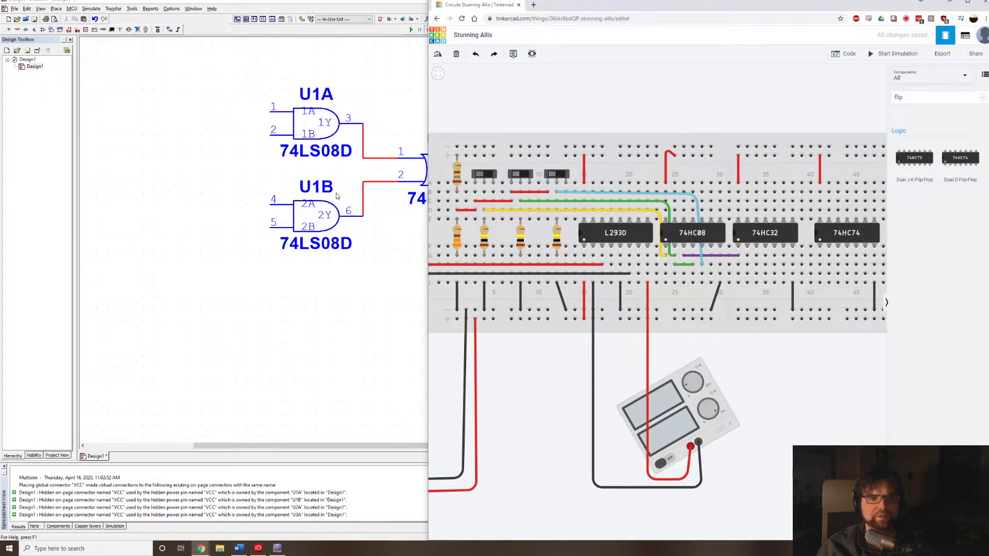
pyautogui.click(380, 274)
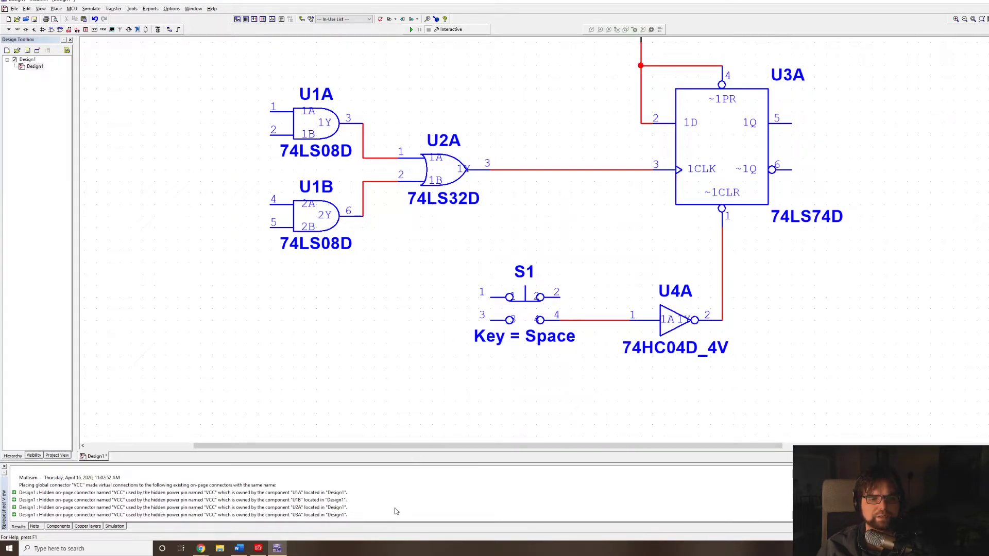
pyautogui.moveTo(205, 550)
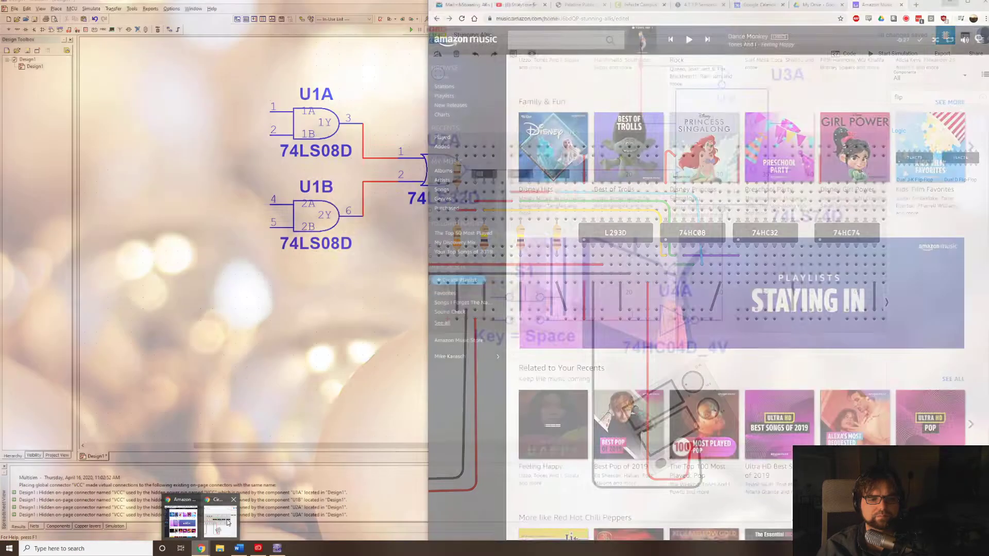
pyautogui.click(227, 522)
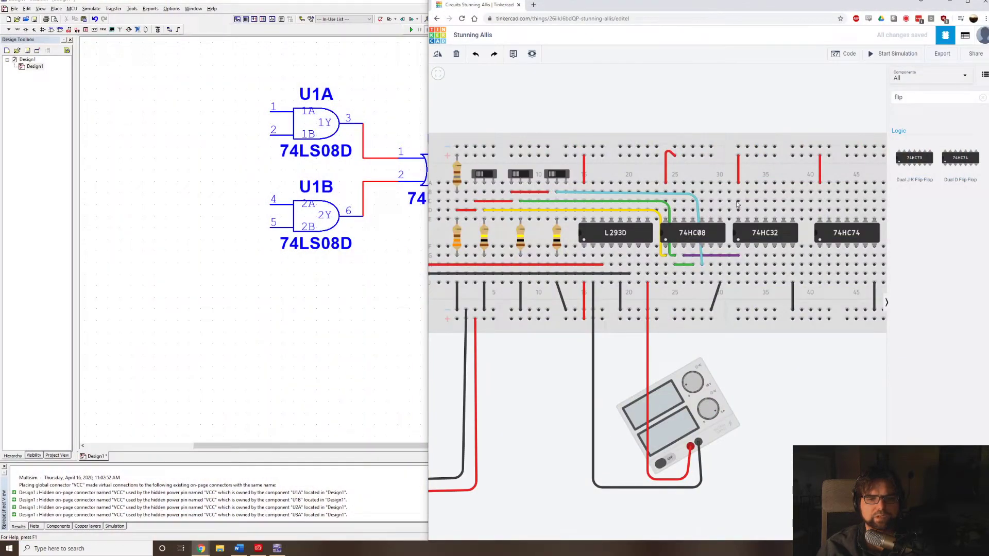
pyautogui.scroll(3, 711, 273)
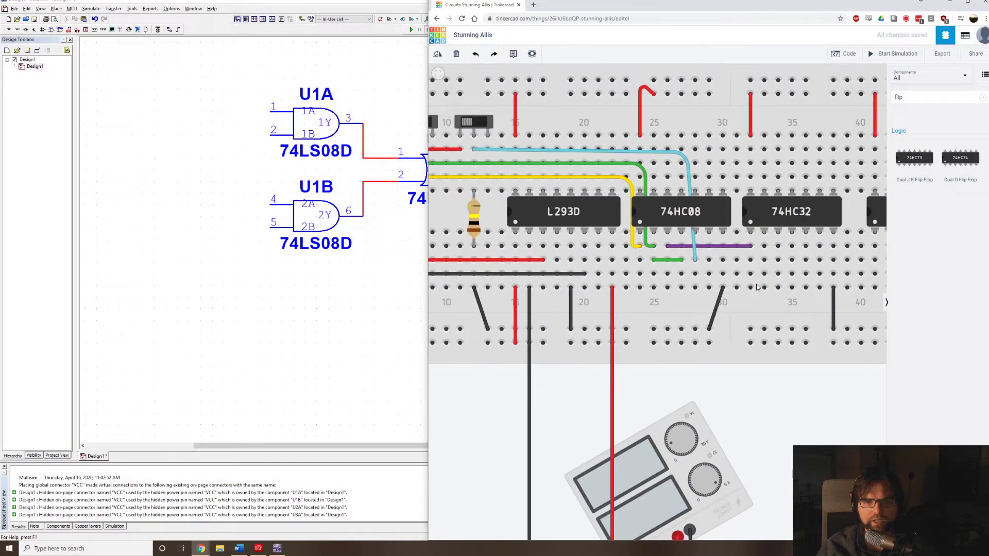
pyautogui.click(709, 260)
pyautogui.click(764, 261)
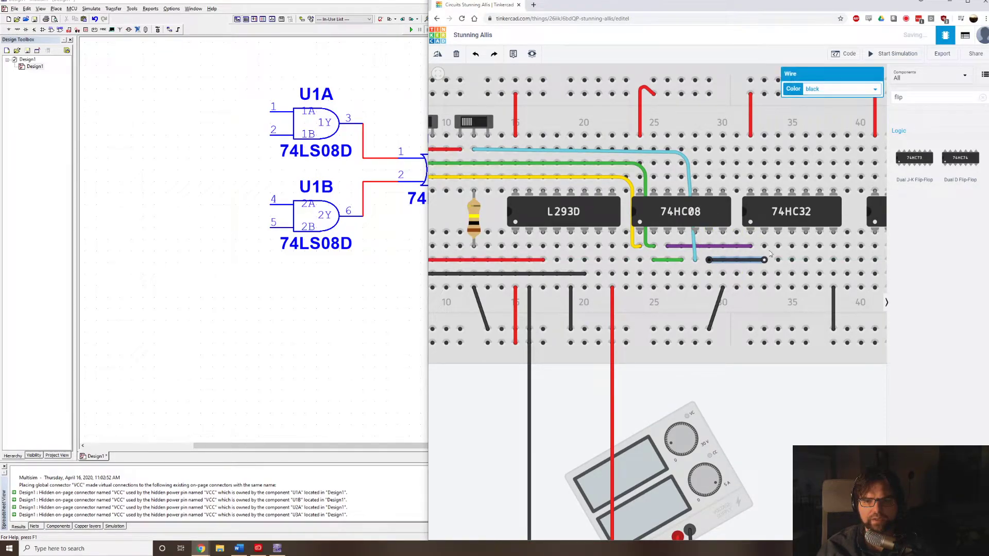
pyautogui.click(854, 91)
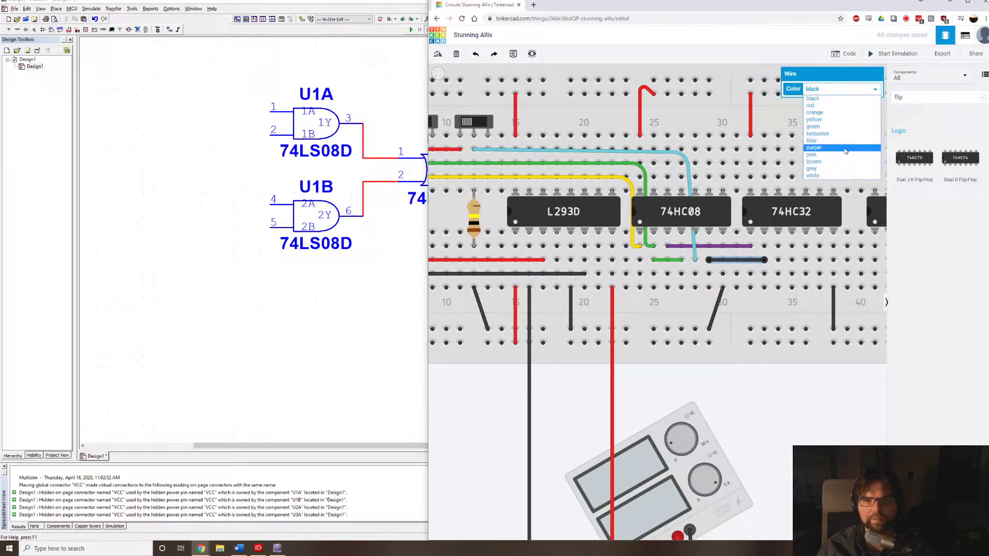
pyautogui.click(845, 149)
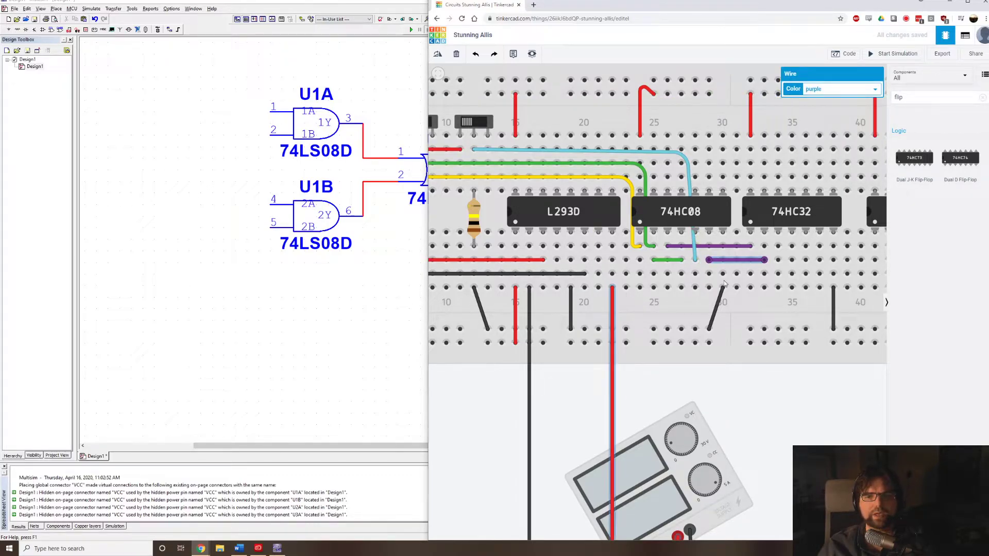
# Check the flip-flop's clock input in Multisim, then in Tinkercad wire the 74HC32's third lower pin to the 74HC74's third lower pin in pink.
pyautogui.moveTo(364, 257); pyautogui.dragTo(38, 321)
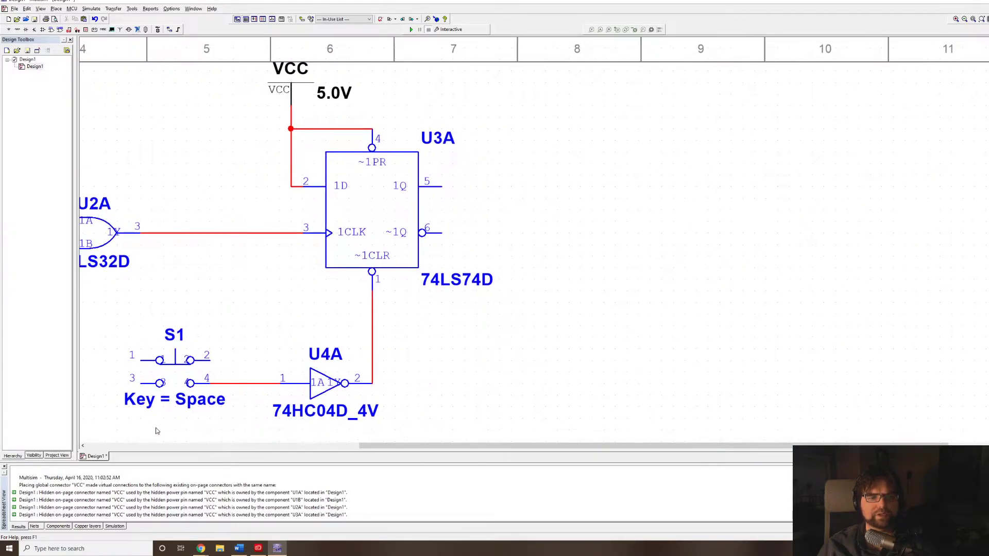
pyautogui.click(219, 520)
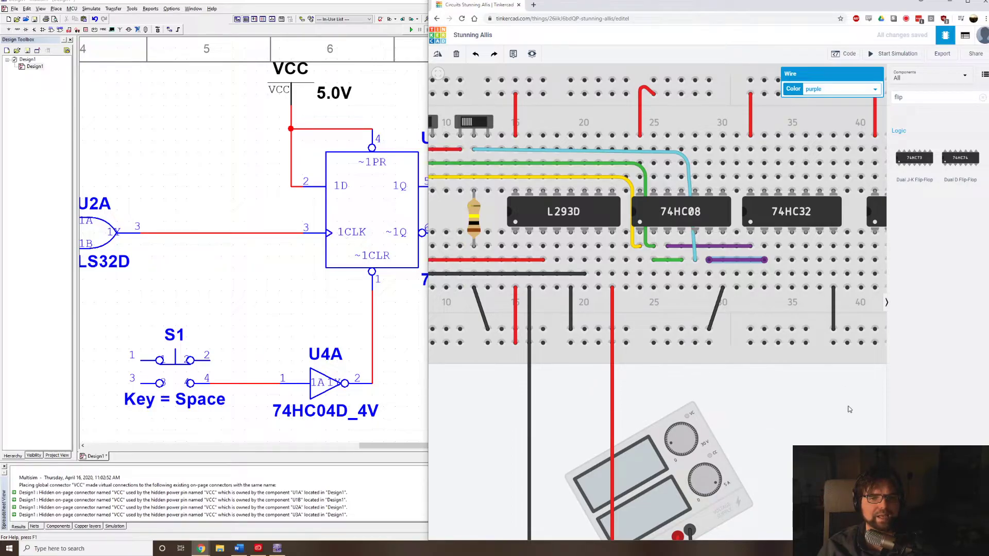
pyautogui.moveTo(795, 422); pyautogui.dragTo(610, 421)
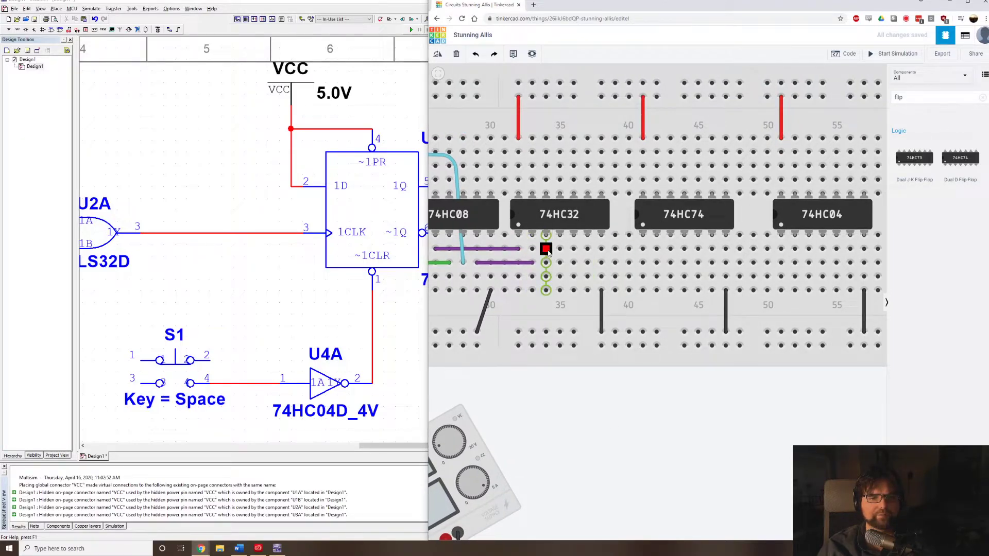
pyautogui.click(546, 249)
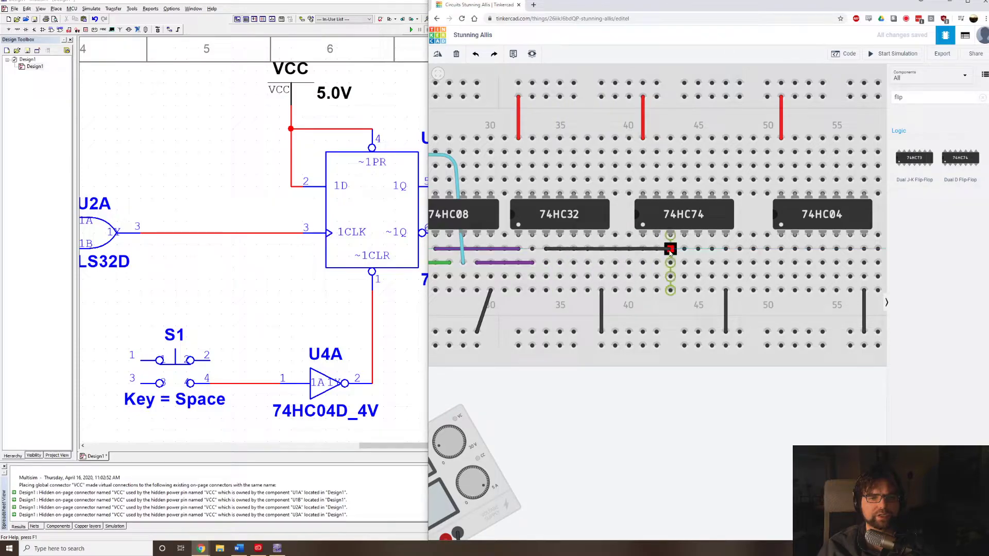
pyautogui.click(670, 250)
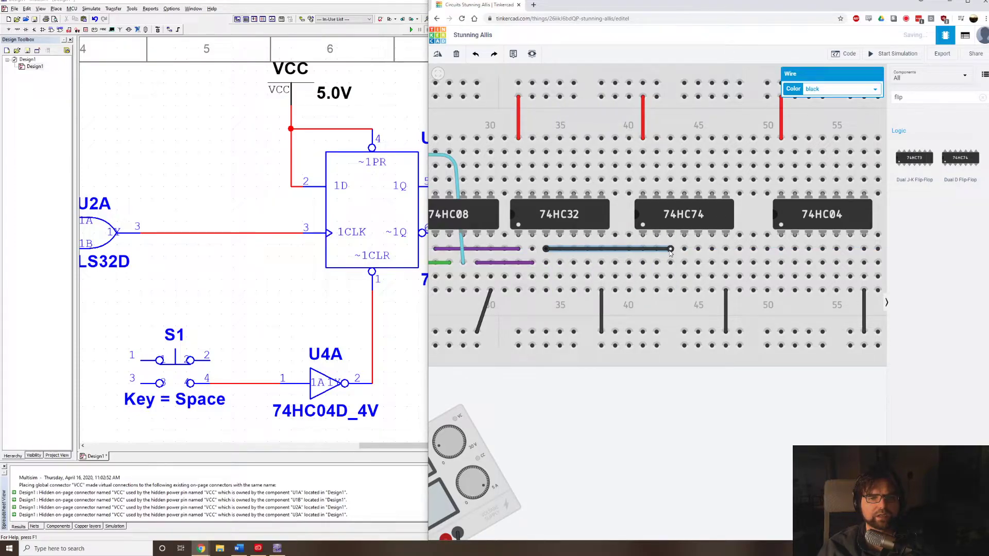
pyautogui.click(826, 90)
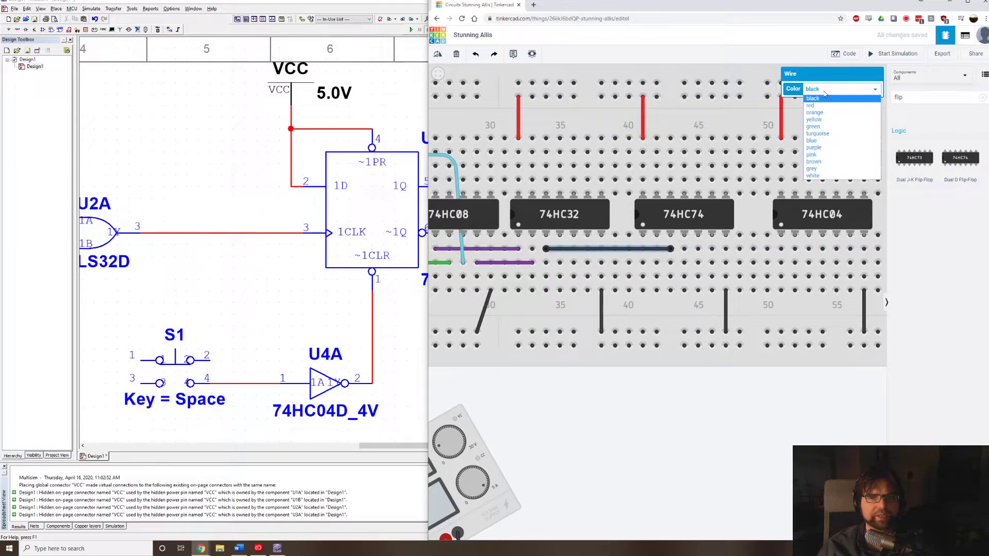
pyautogui.click(839, 156)
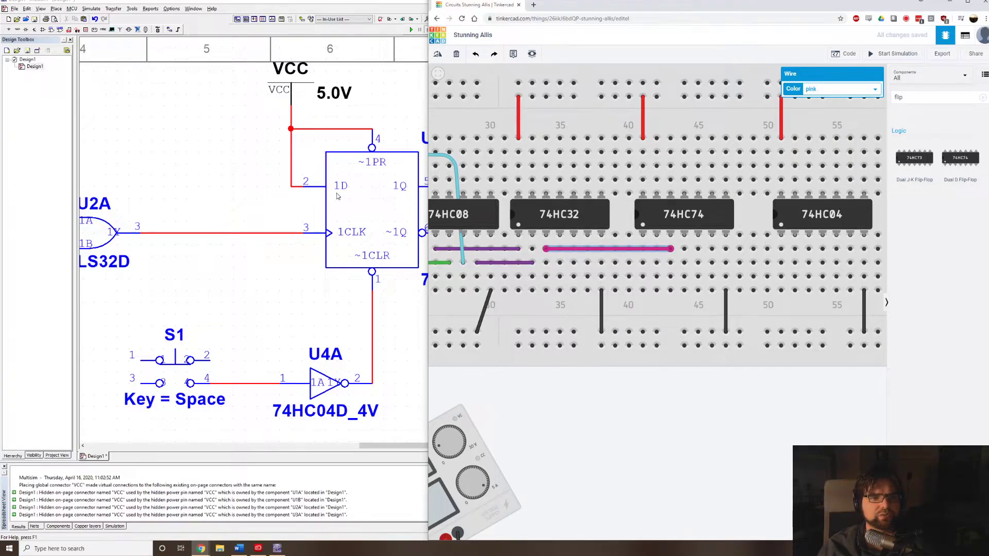
# Wire the 74HC74's second lower pin to the breadboard's lower positive rail and colour the wire red.
pyautogui.click(656, 291)
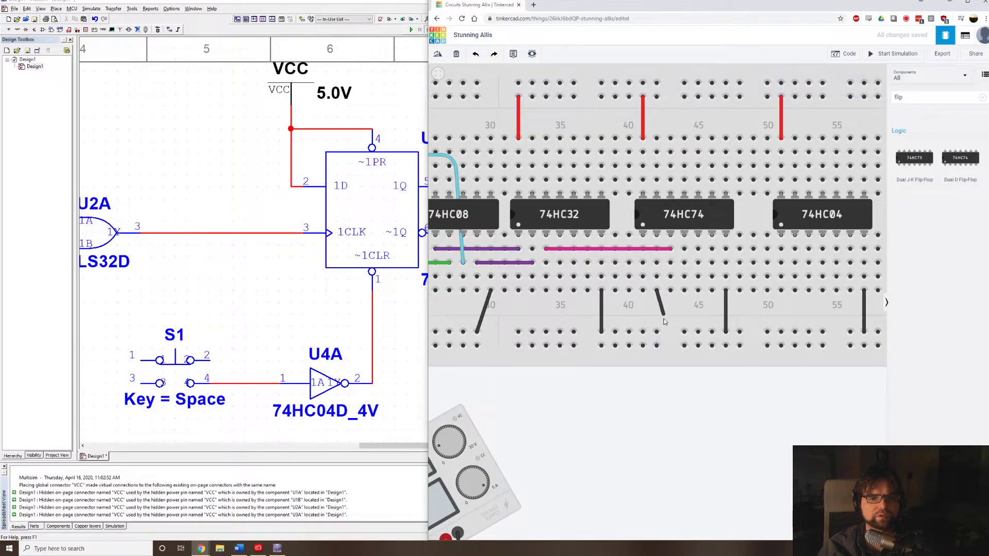
pyautogui.click(657, 346)
pyautogui.click(834, 89)
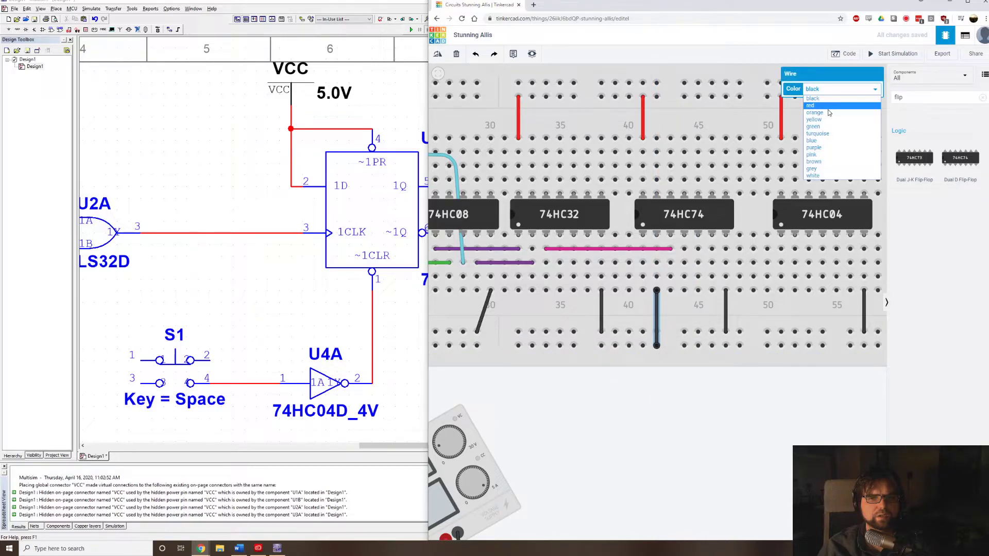
pyautogui.click(832, 105)
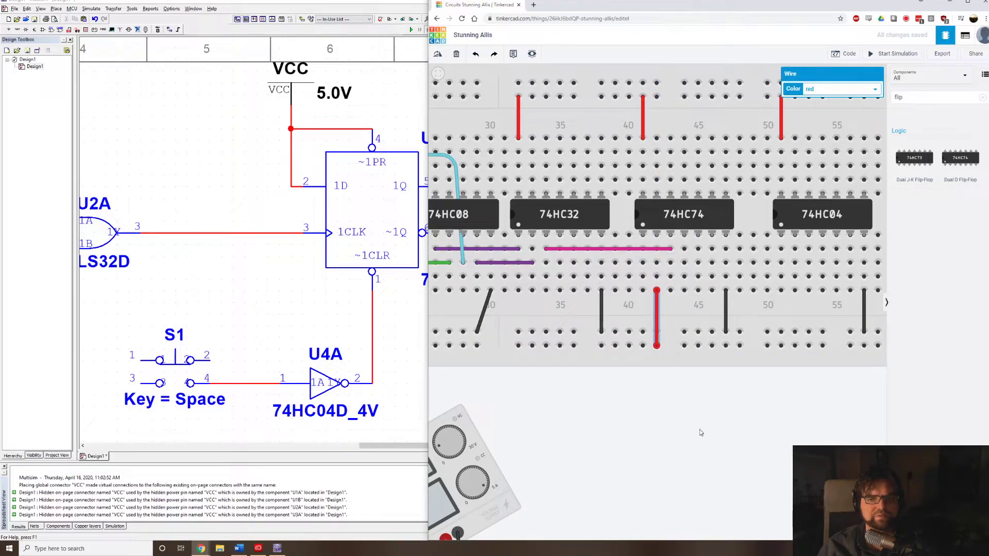
pyautogui.moveTo(699, 430); pyautogui.dragTo(554, 383)
pyautogui.moveTo(679, 366); pyautogui.dragTo(574, 224)
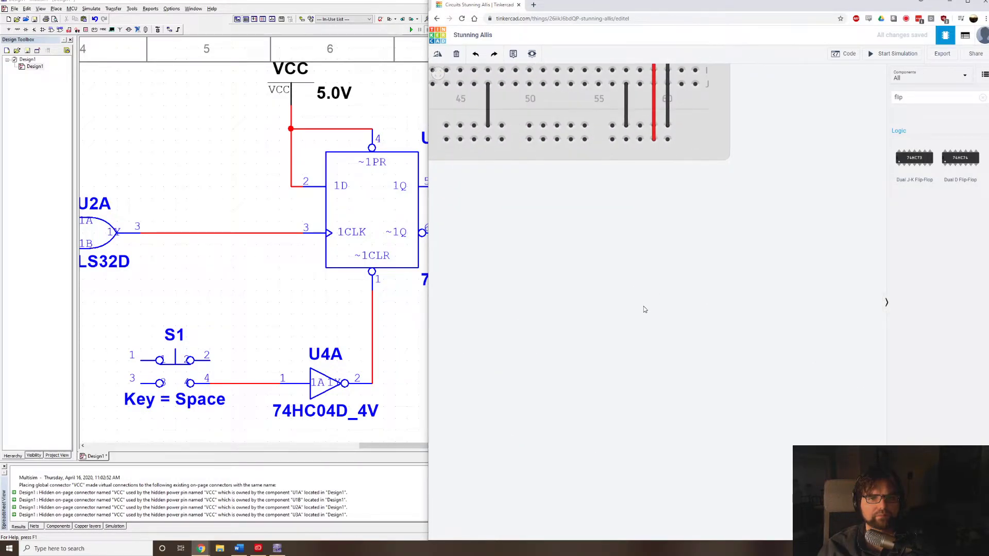
pyautogui.moveTo(644, 309); pyautogui.dragTo(724, 393)
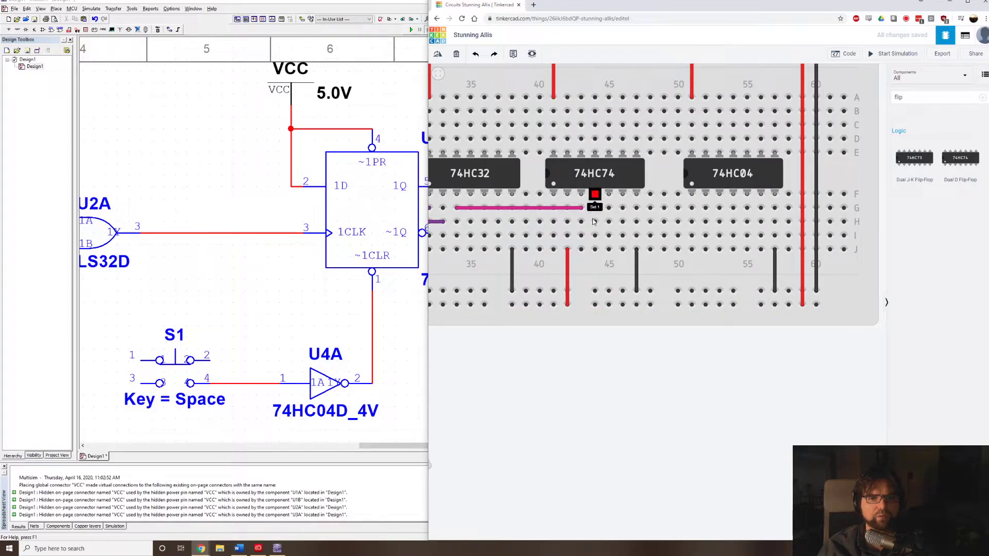
pyautogui.click(595, 249)
pyautogui.click(596, 291)
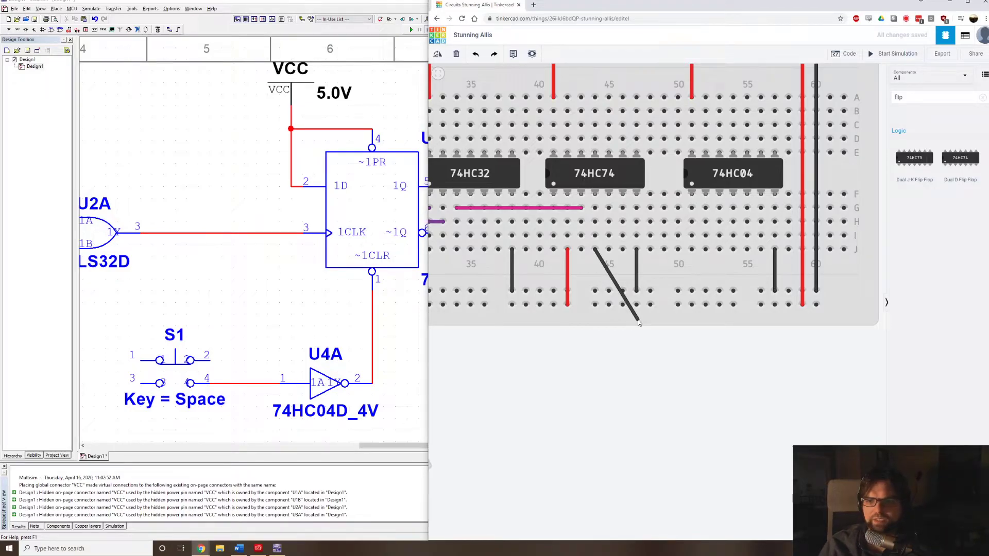
pyautogui.click(595, 235)
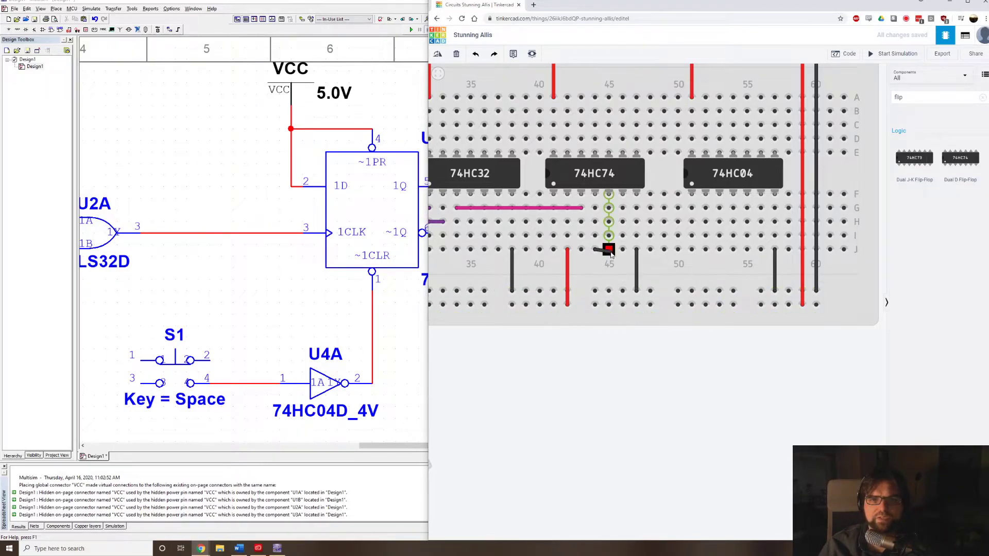
pyautogui.click(596, 195)
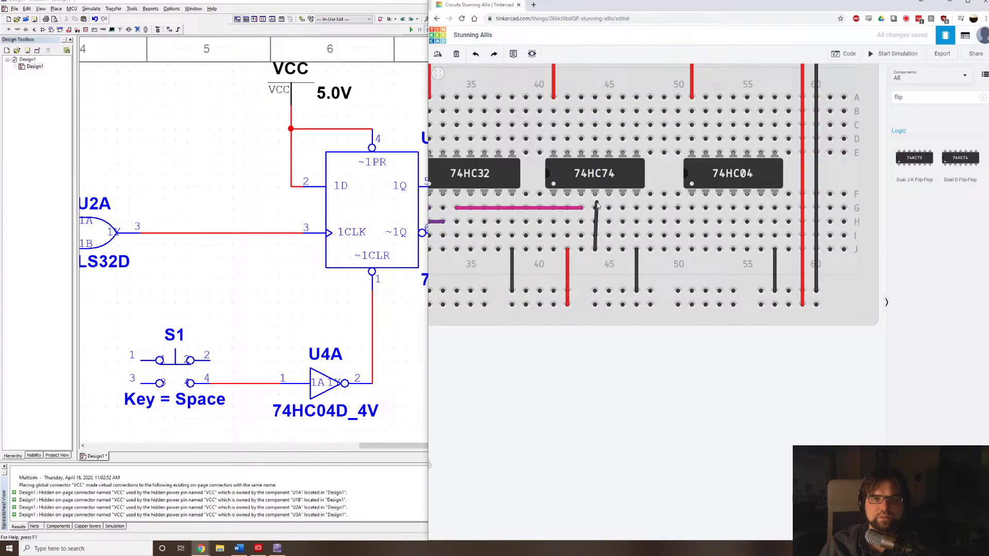
pyautogui.press('Escape')
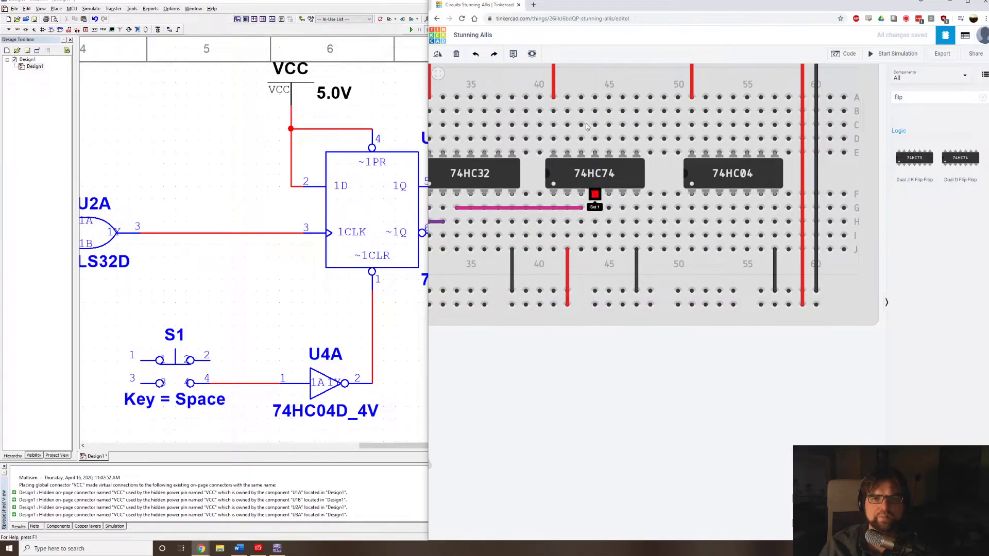
# Search the web for "74hc74" in a new browser tab and enlarge a pinout diagram of the dual flip-flop.
pyautogui.click(533, 7)
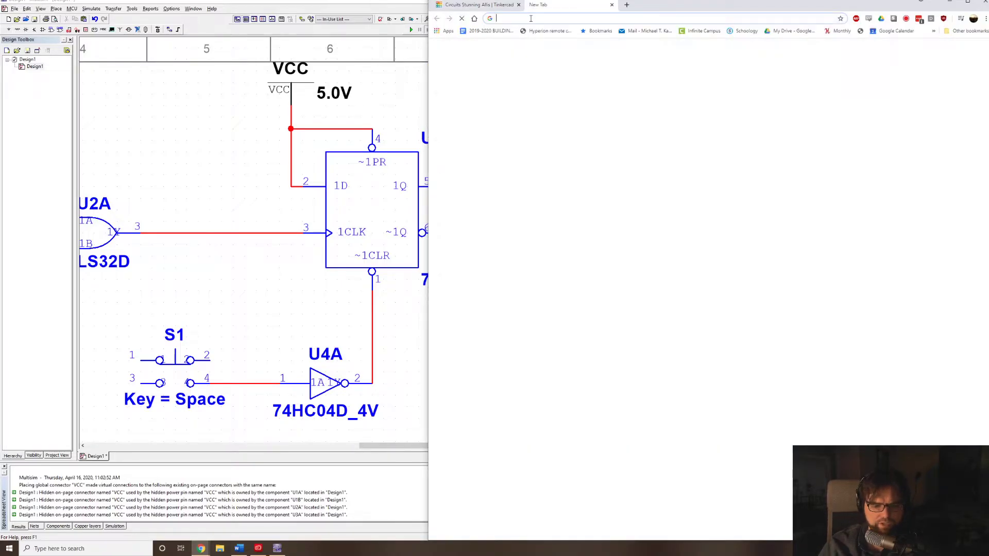
pyautogui.write('74hc74')
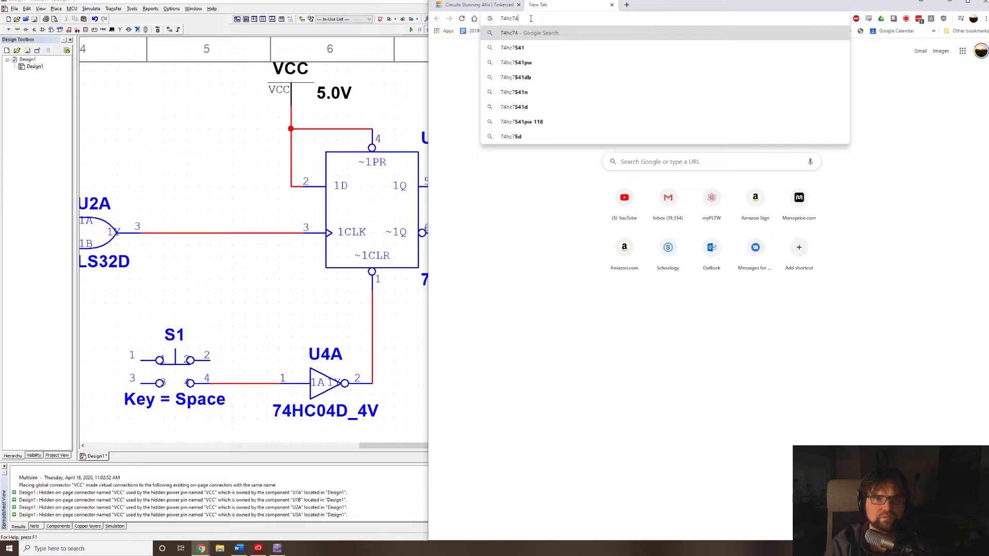
pyautogui.press('Return')
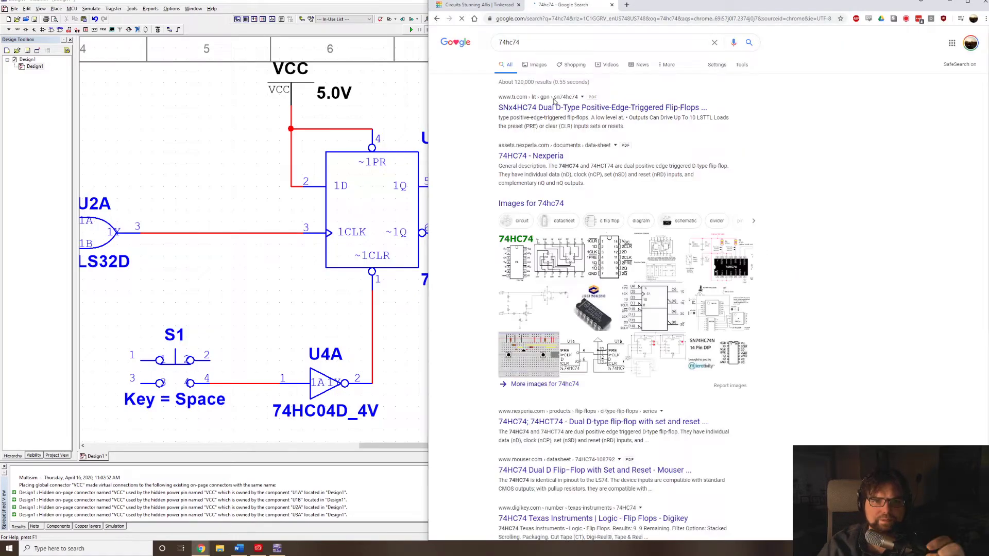
pyautogui.click(554, 274)
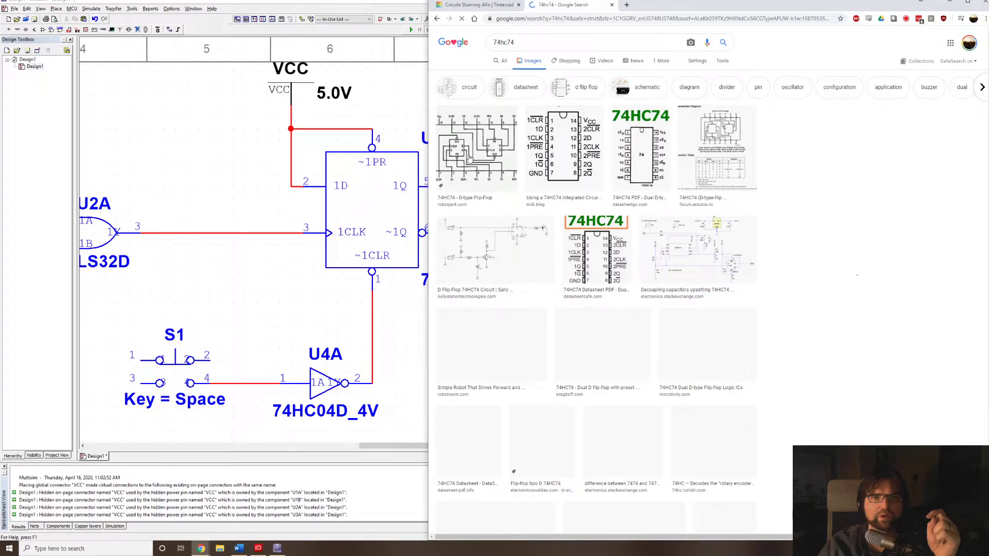
# Return to Tinkercad, wire the 74HC74's fourth lower pin to the lower positive rail and colour the wire red.
pyautogui.click(493, 6)
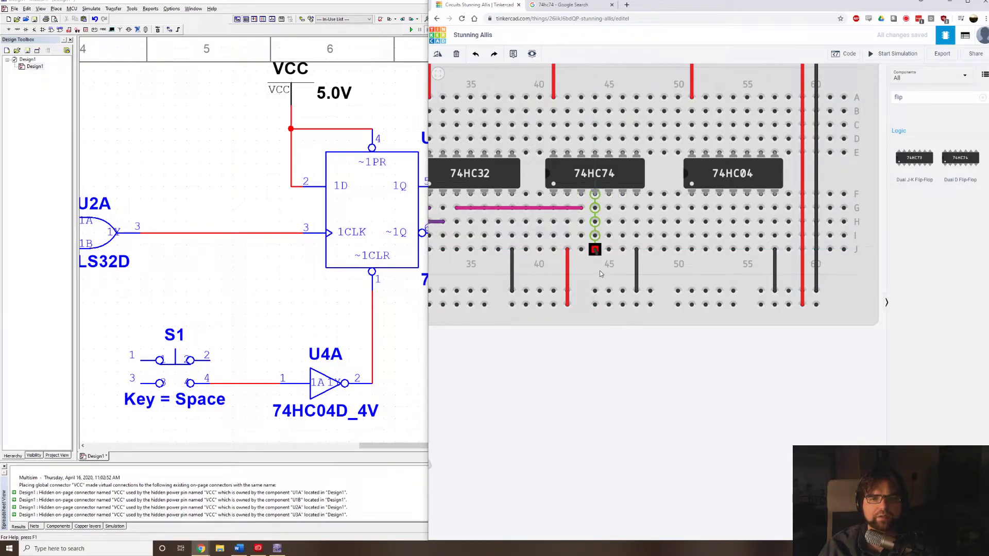
pyautogui.click(595, 250)
pyautogui.click(594, 305)
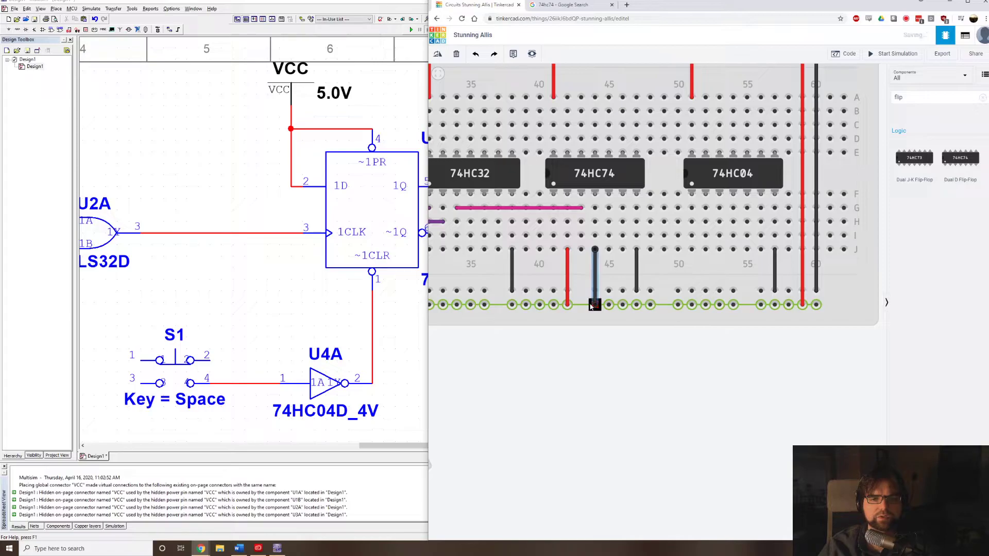
pyautogui.click(825, 93)
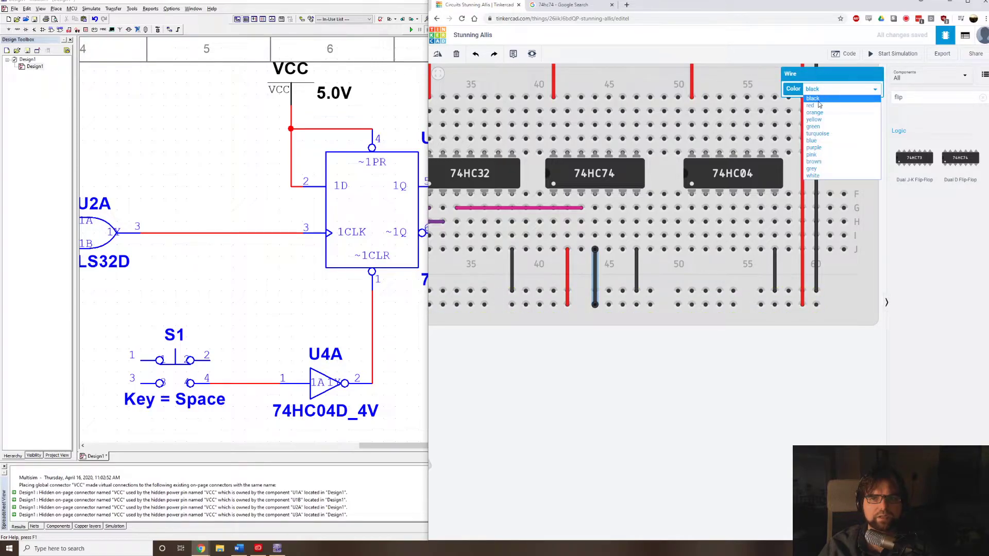
pyautogui.click(818, 105)
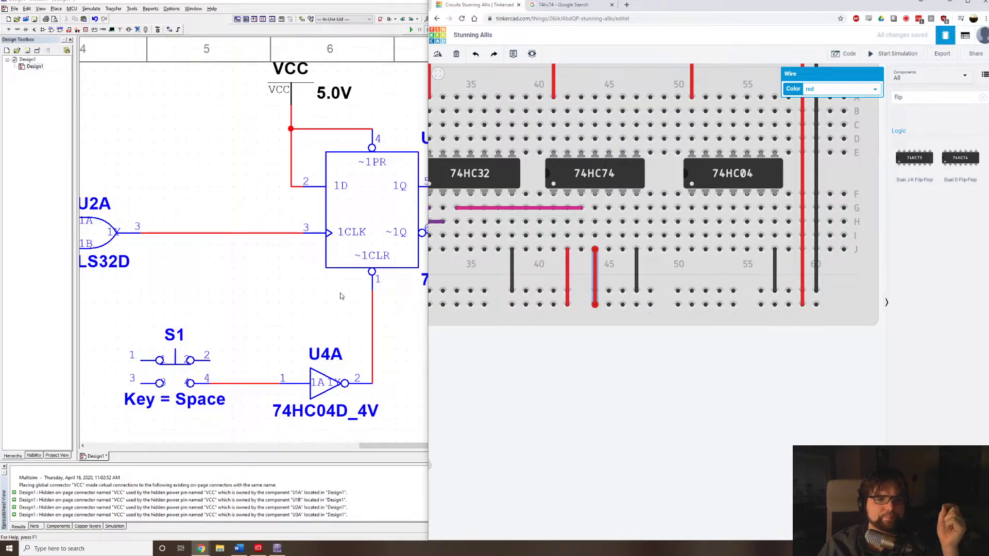
# Check the flip-flop's outputs in Multisim, then in Tinkercad wire the L293D's seventh lower pin to the 74HC74's sixth lower pin in blue.
pyautogui.click(343, 325)
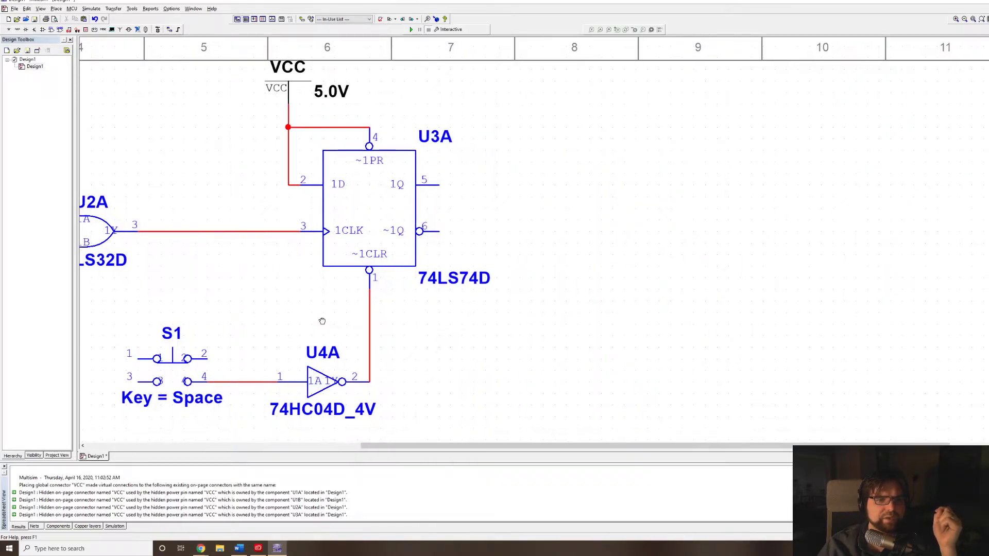
pyautogui.moveTo(322, 321); pyautogui.dragTo(321, 320)
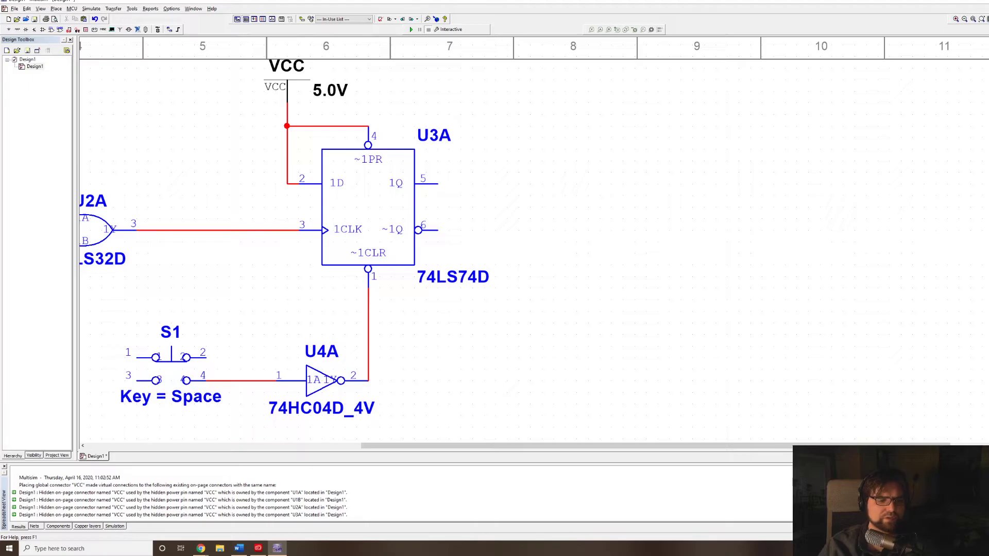
pyautogui.moveTo(202, 549)
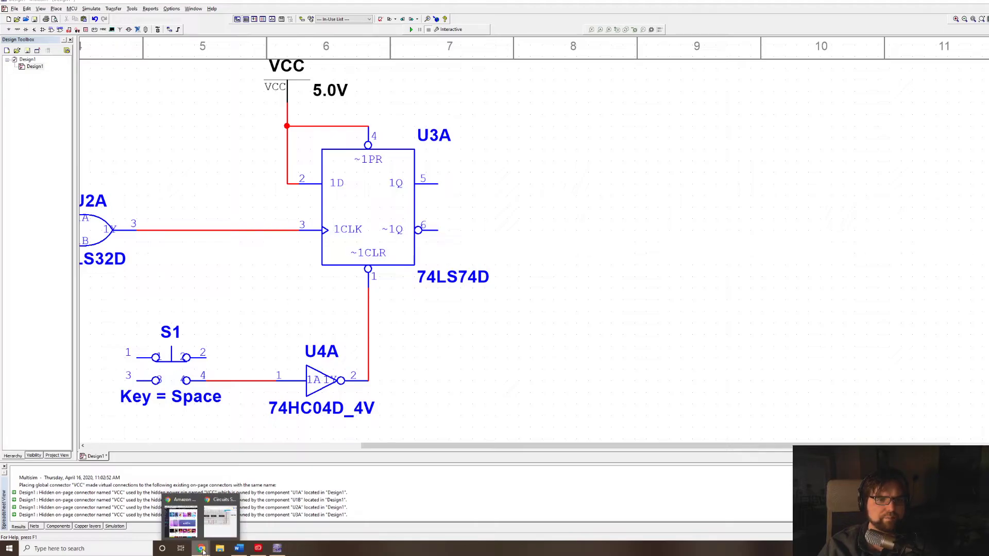
pyautogui.click(218, 518)
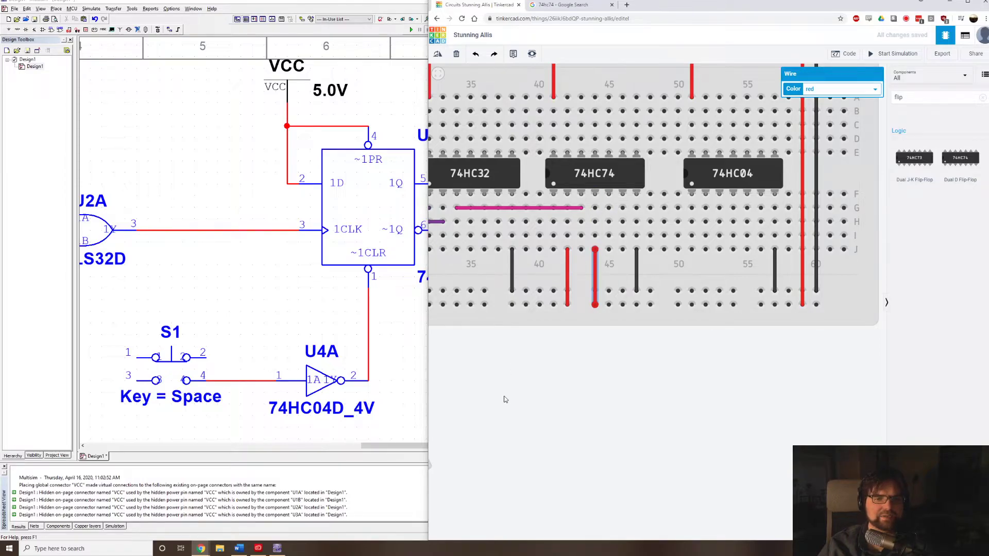
pyautogui.scroll(-2, 506, 428)
pyautogui.scroll(-3, 516, 403)
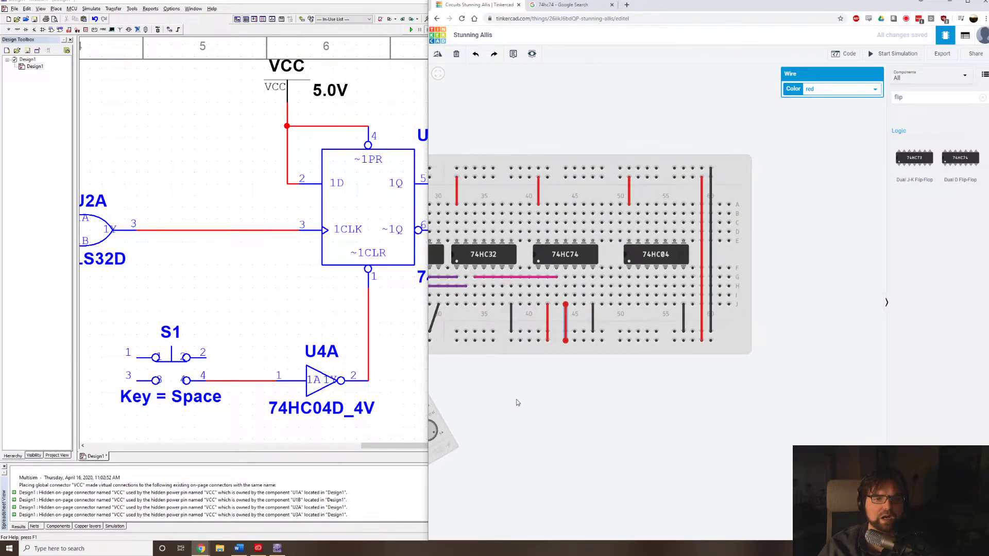
pyautogui.moveTo(559, 403); pyautogui.dragTo(692, 400)
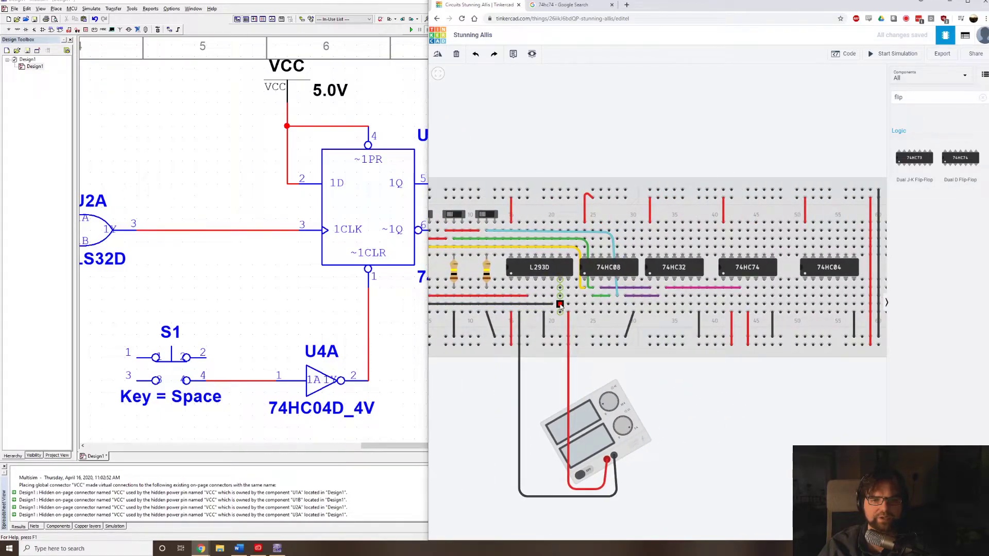
pyautogui.click(560, 304)
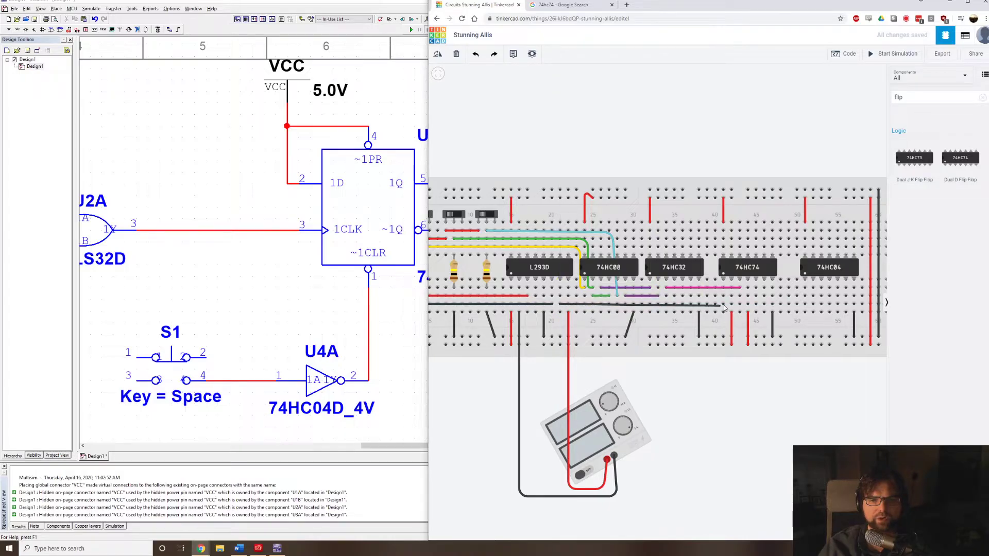
pyautogui.click(764, 304)
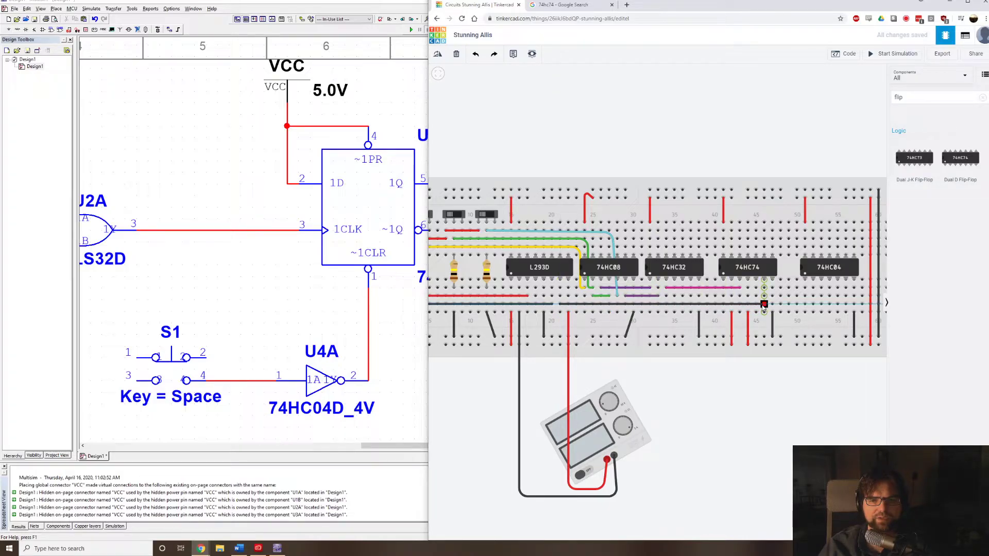
pyautogui.click(764, 304)
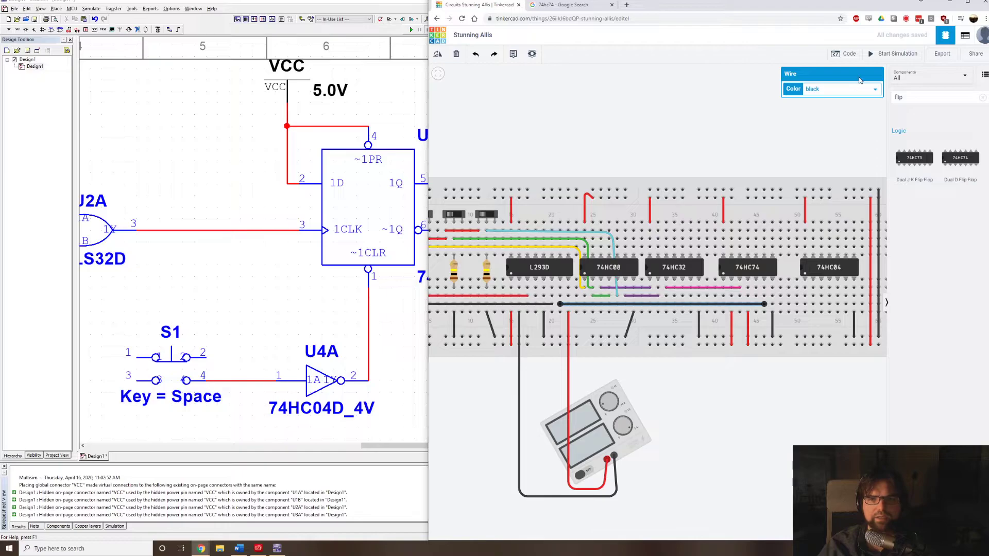
pyautogui.click(867, 93)
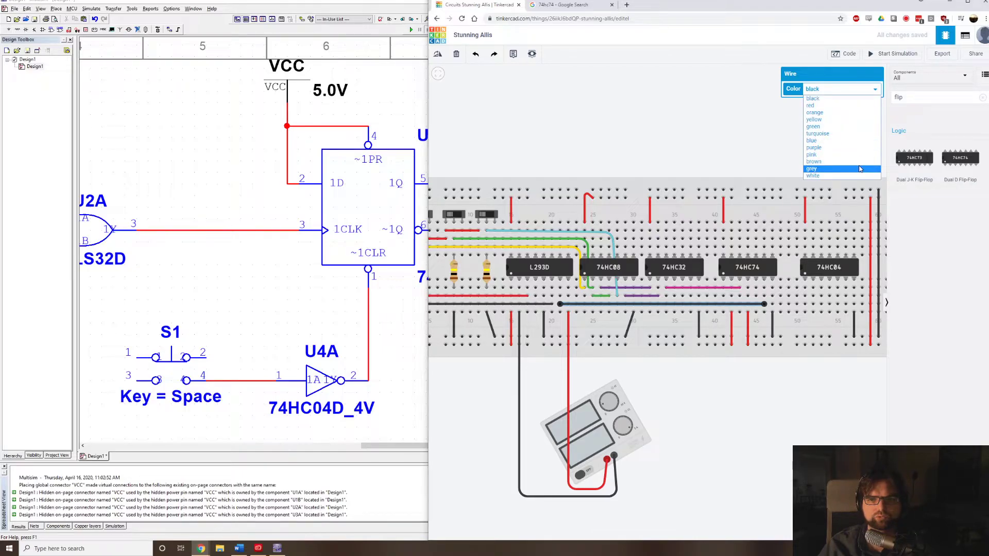
pyautogui.click(855, 141)
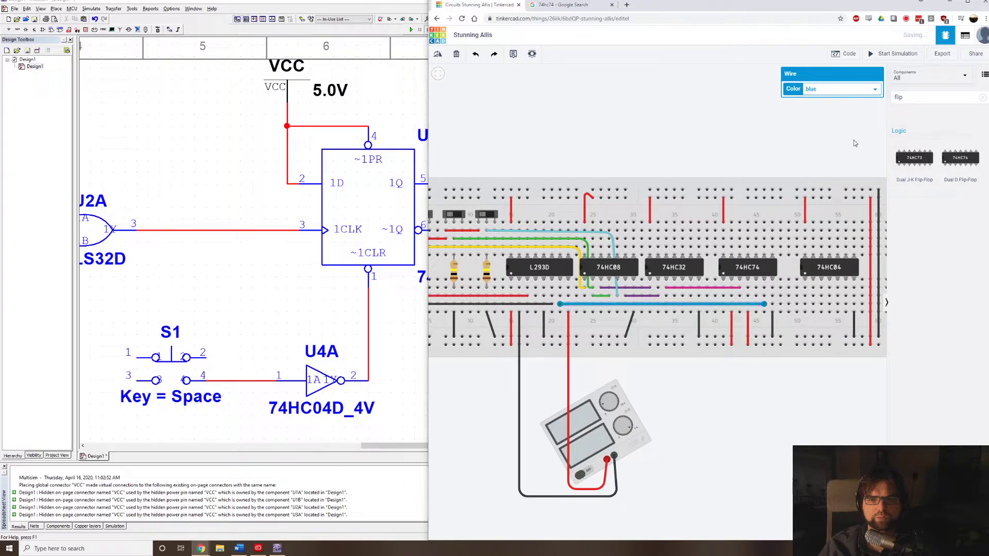
pyautogui.click(701, 160)
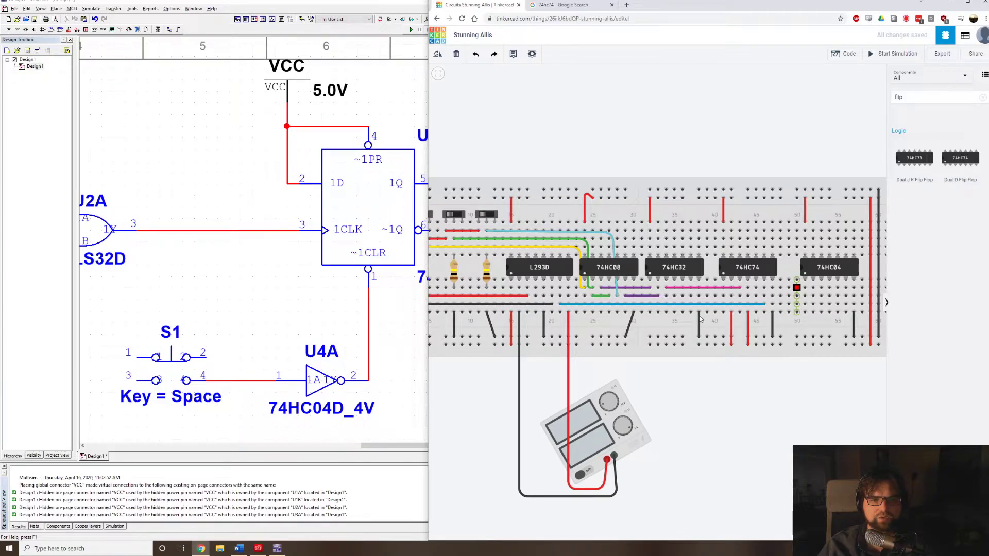
# Wire the 74HC74's first lower pin to the 74HC04's second lower pin and colour the wire orange.
pyautogui.click(723, 297)
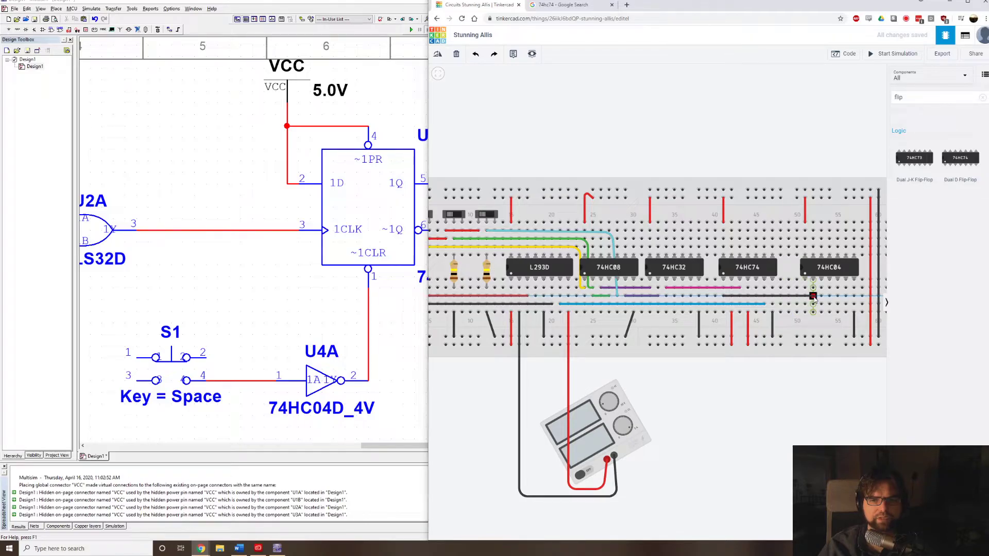
pyautogui.click(814, 296)
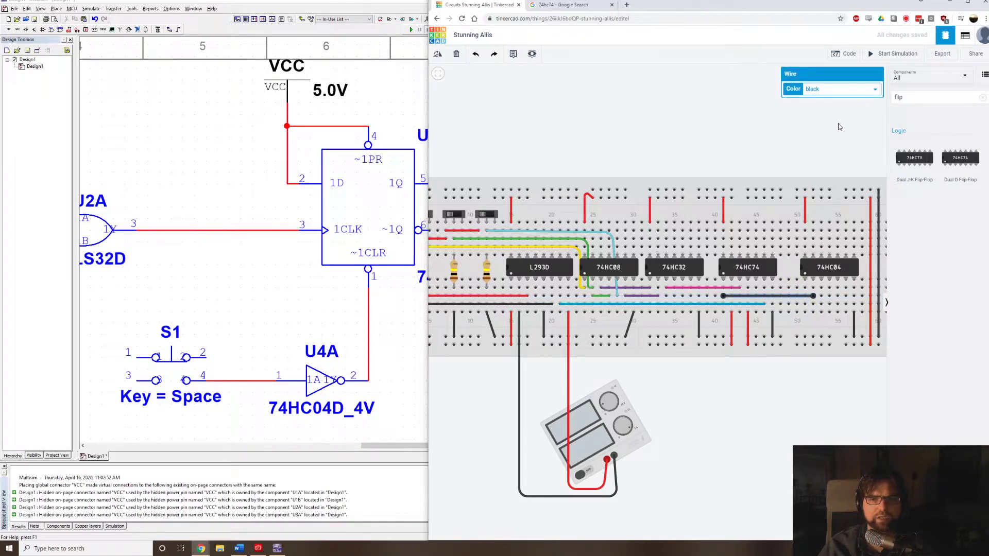
pyautogui.click(852, 92)
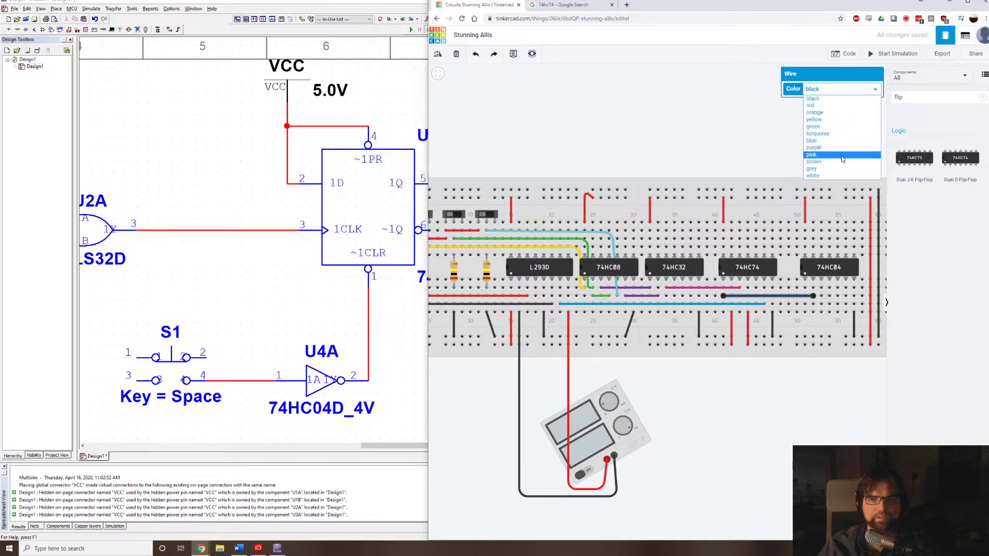
pyautogui.click(838, 113)
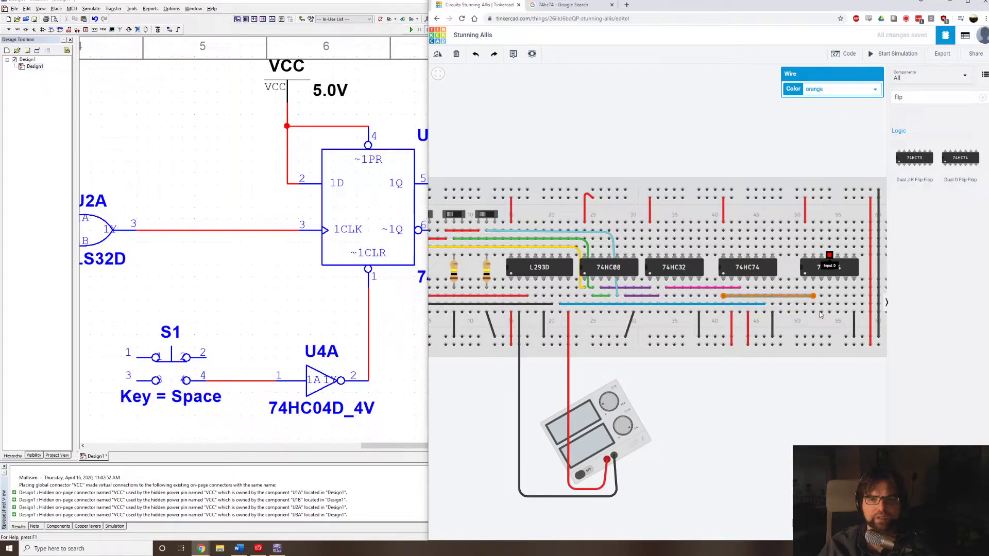
# Clear the component search and place a pushbutton on the breadboard between the 74HC74 and the 74HC04.
pyautogui.scroll(2, 838, 294)
pyautogui.scroll(2, 816, 294)
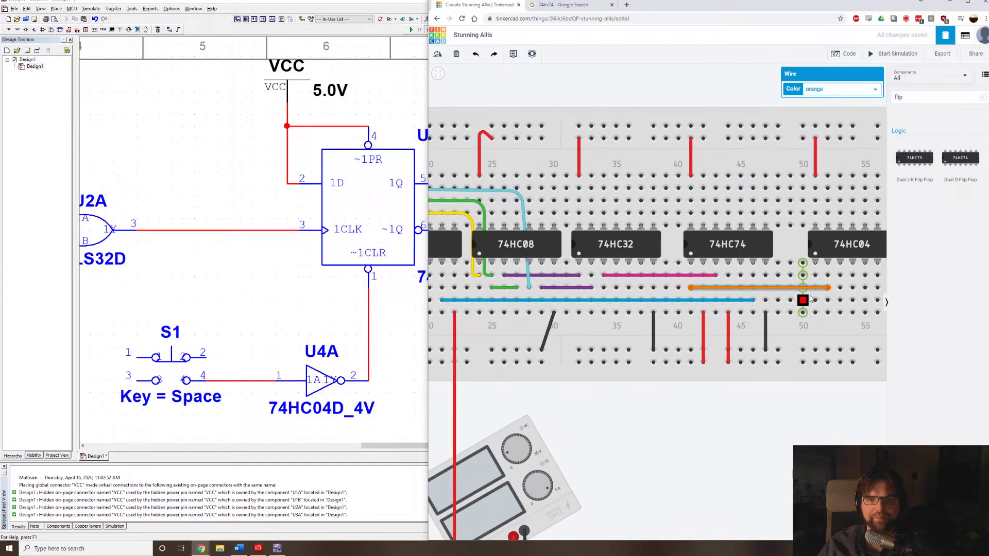
pyautogui.click(926, 84)
pyautogui.click(906, 109)
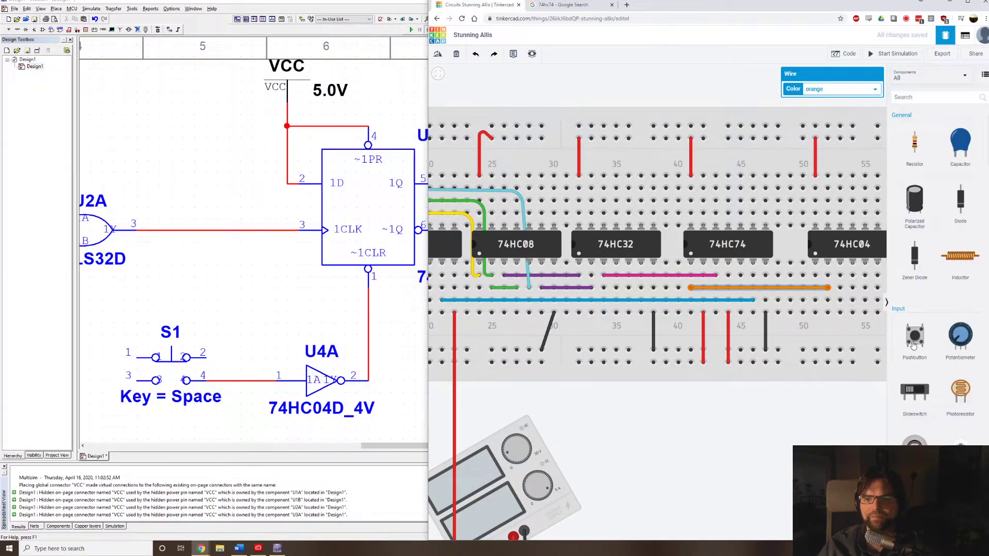
pyautogui.moveTo(913, 345); pyautogui.dragTo(794, 248)
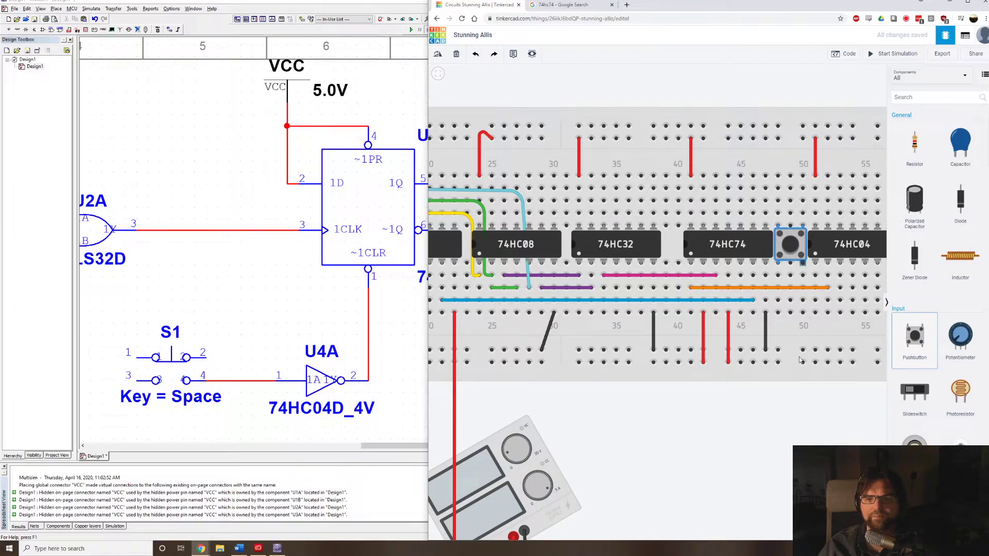
pyautogui.scroll(-1, 802, 422)
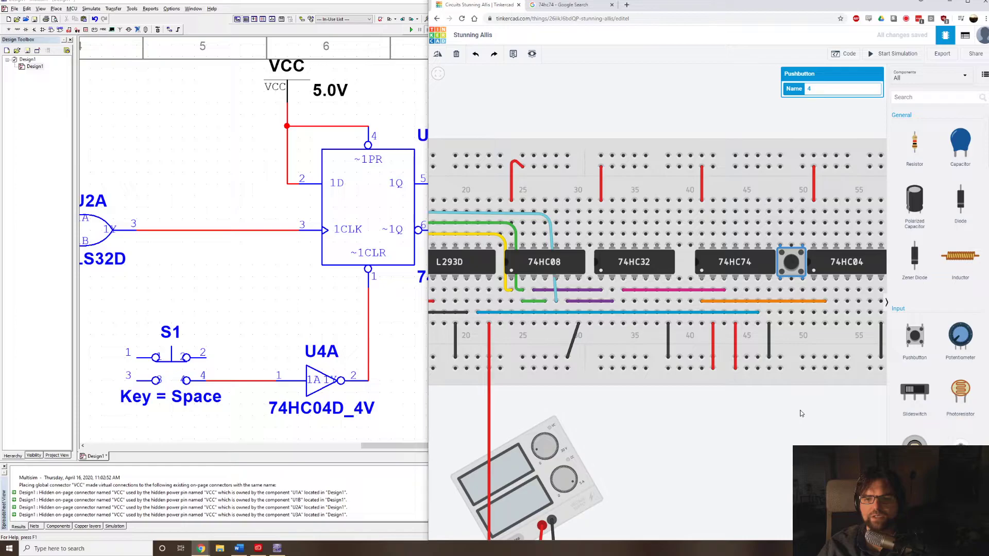
pyautogui.moveTo(801, 413); pyautogui.dragTo(720, 403)
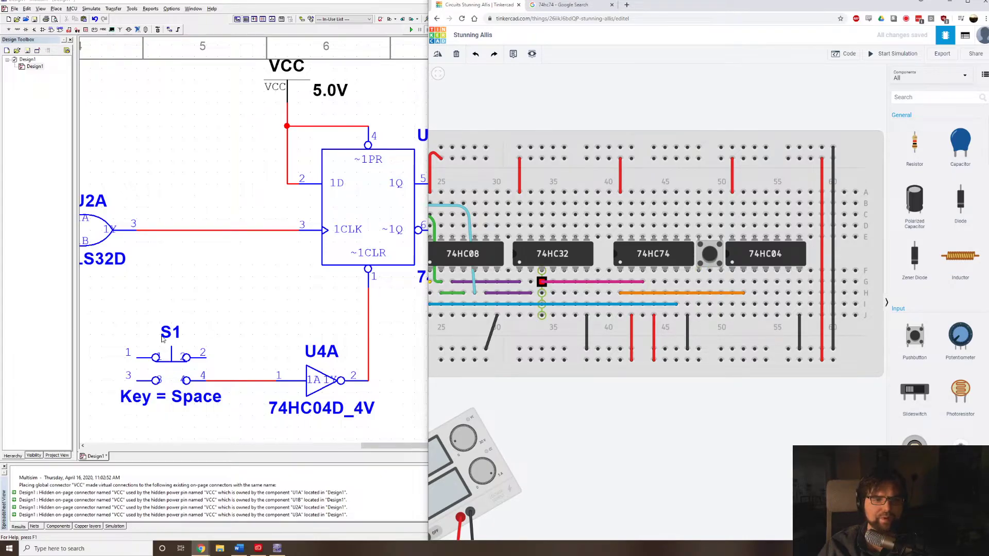
# Examine switch S1 and its inverter in Multisim, then the pull-down resistors in the Word document's block diagram.
pyautogui.moveTo(226, 323); pyautogui.dragTo(308, 283)
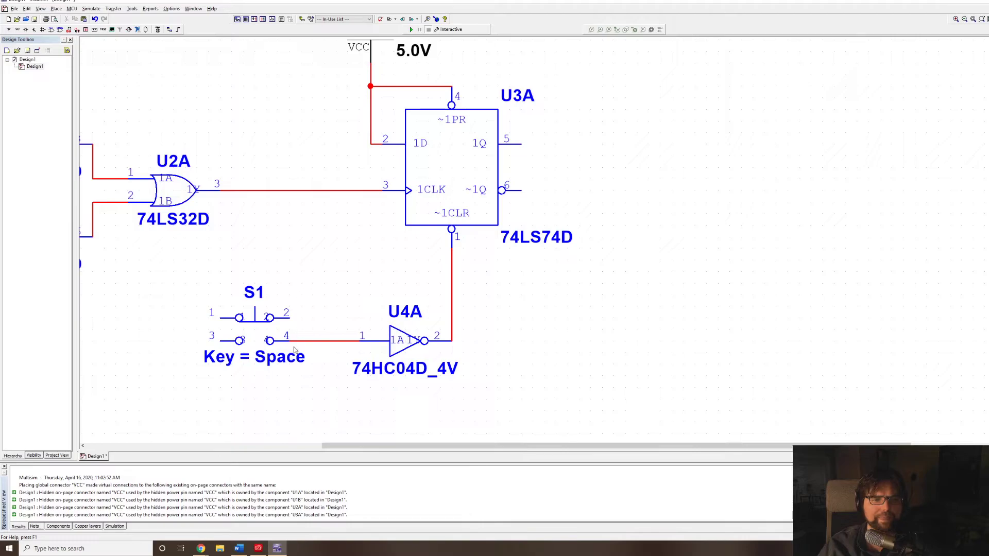
pyautogui.click(254, 330)
pyautogui.click(254, 330)
pyautogui.click(254, 330)
pyautogui.click(254, 330)
pyautogui.click(254, 329)
pyautogui.click(254, 330)
pyautogui.click(240, 549)
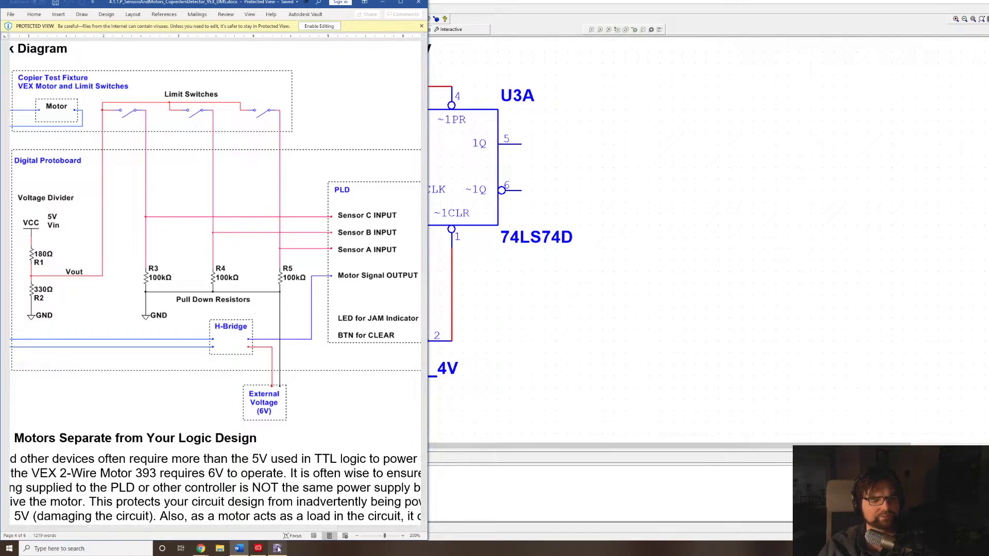
# Return to Tinkercad and add a 100 kΩ resistor between the pushbutton's left lower leg column and the lower negative rail.
pyautogui.moveTo(201, 551)
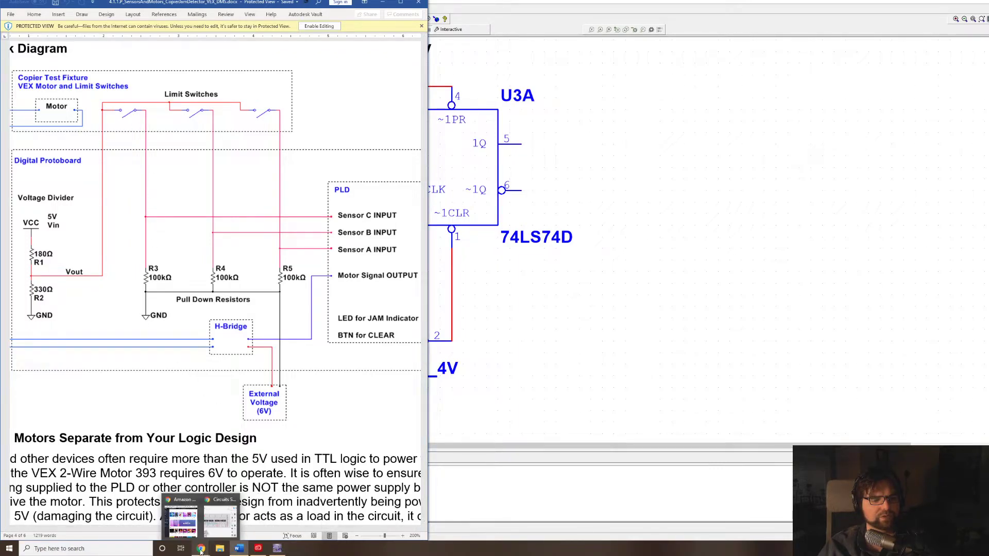
pyautogui.click(225, 525)
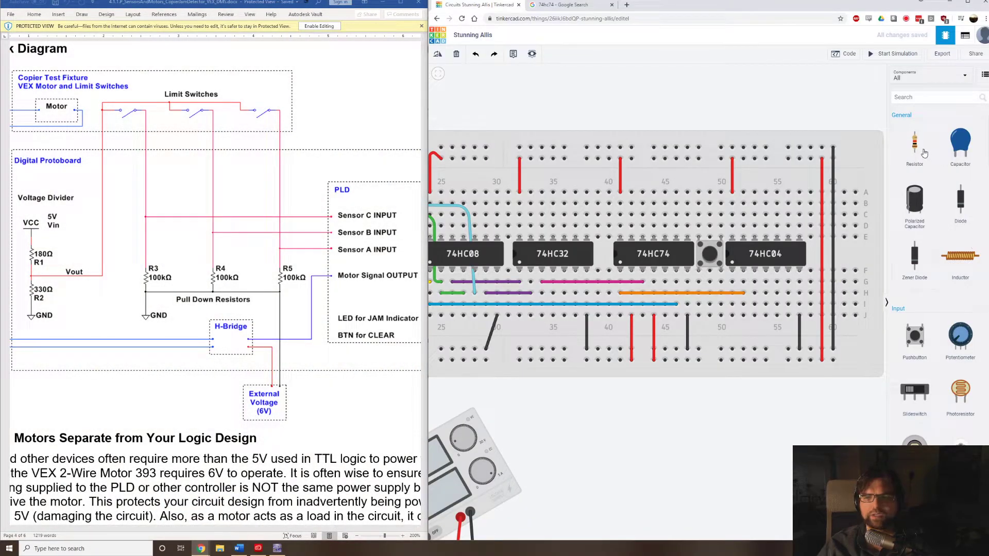
pyautogui.moveTo(908, 146); pyautogui.dragTo(700, 330)
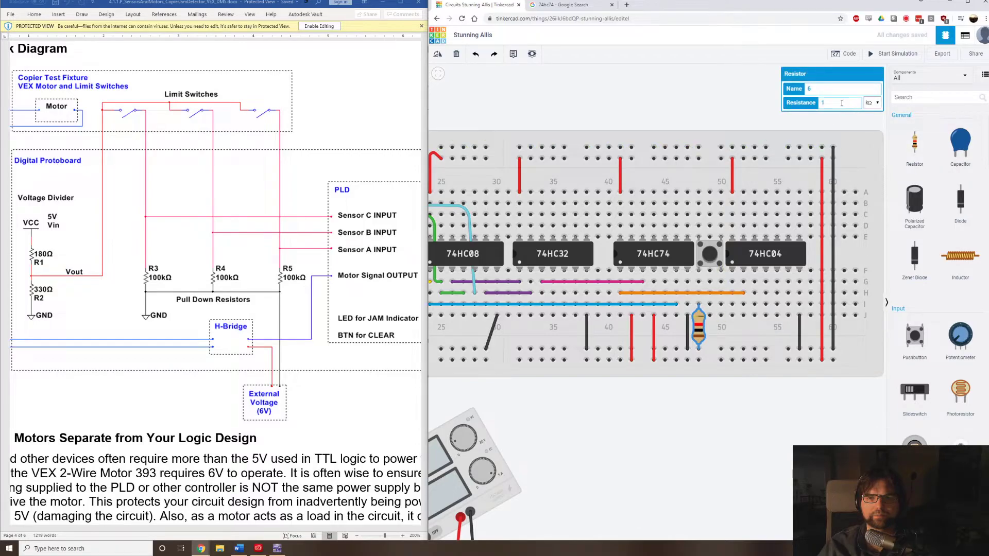
pyautogui.click(703, 77)
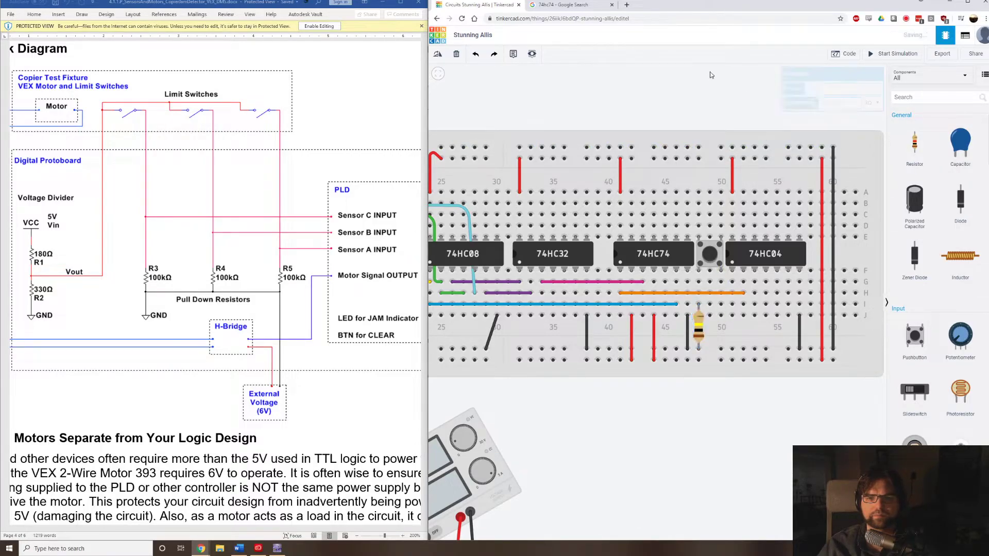
# Wire the pushbutton's left lower leg to the 74HC04's first lower pin and colour the wire orange.
pyautogui.click(699, 282)
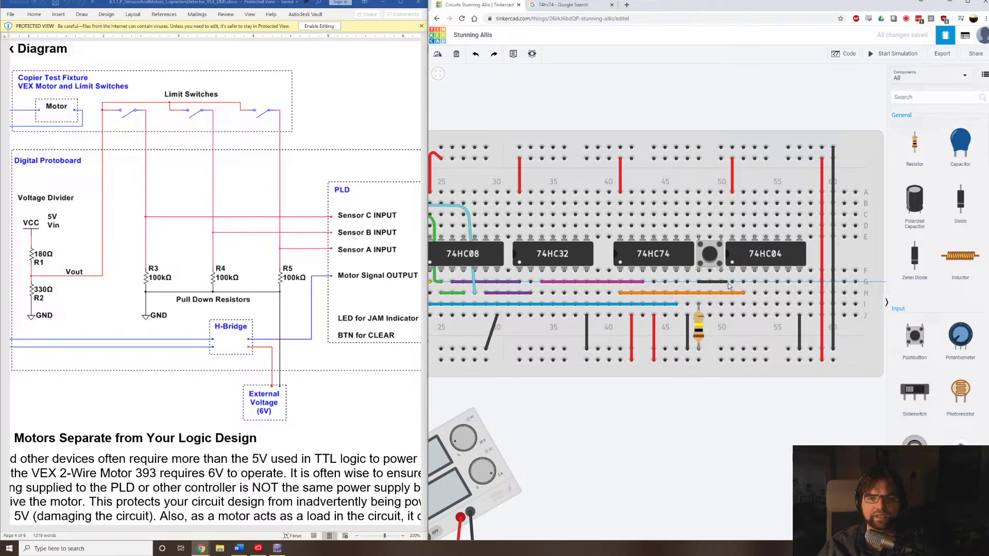
pyautogui.click(733, 282)
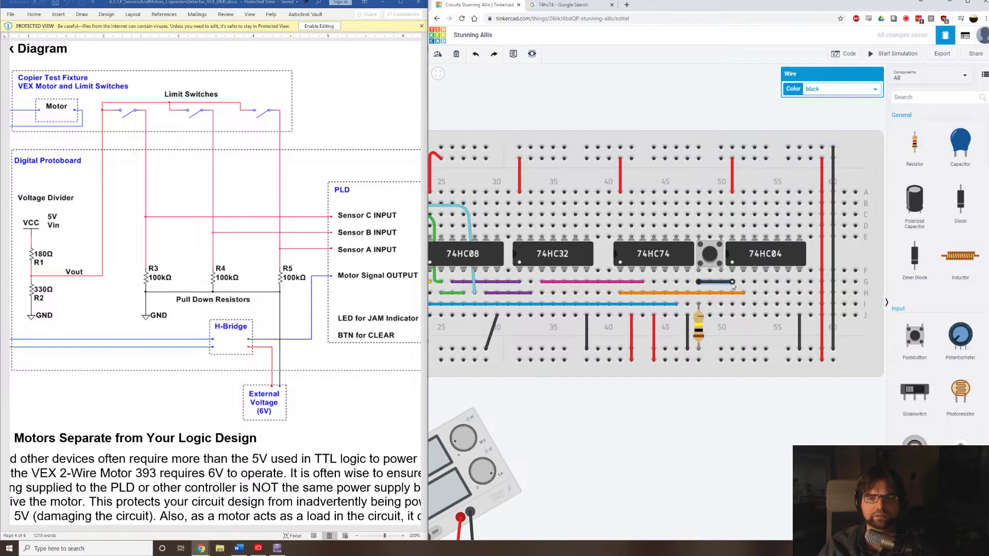
pyautogui.click(825, 88)
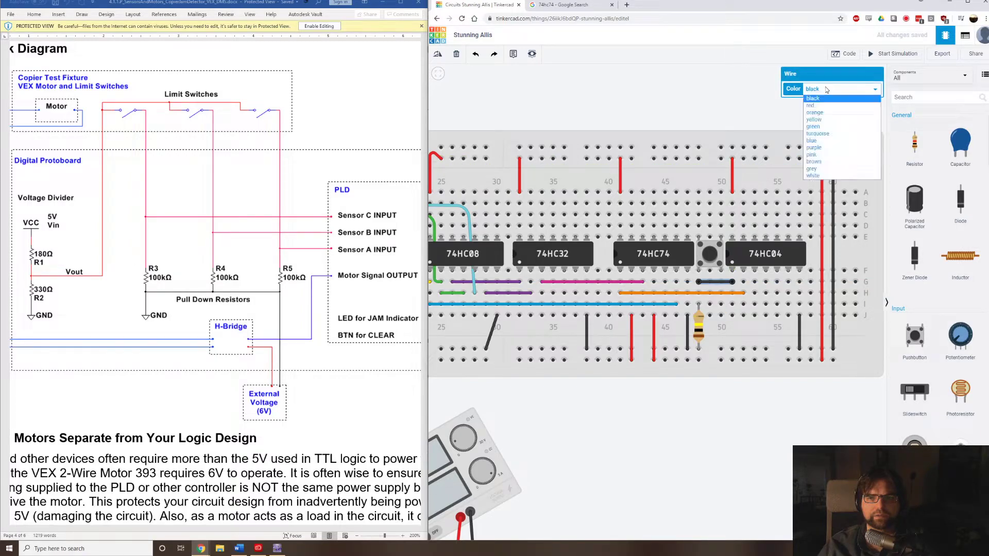
pyautogui.click(836, 113)
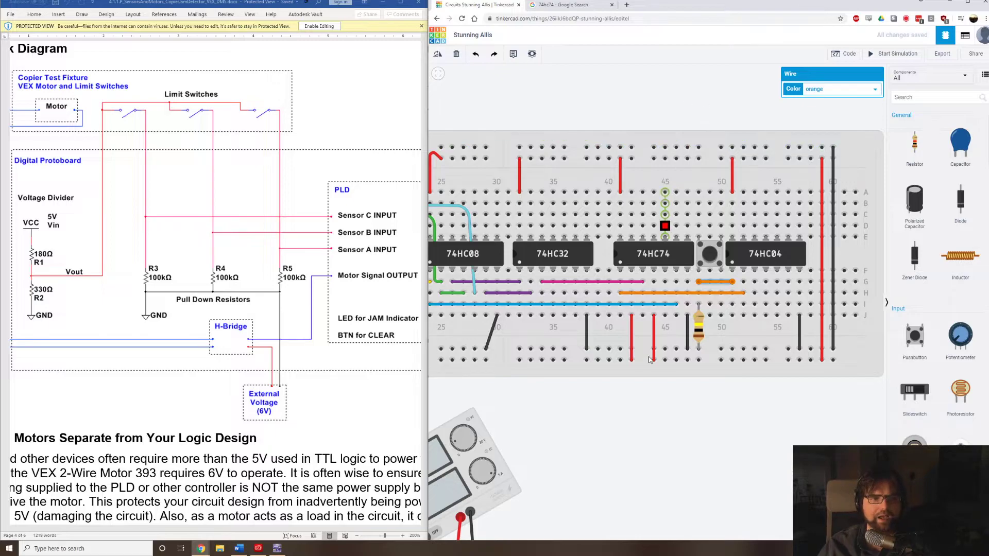
# Wire the pushbutton's right lower leg to the lower positive rail and colour the wire red.
pyautogui.click(720, 316)
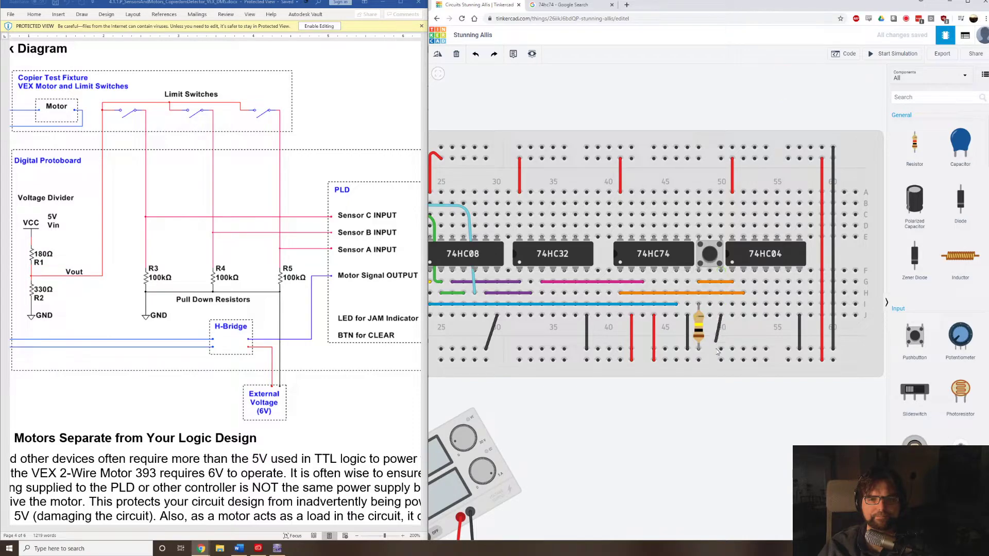
pyautogui.click(722, 361)
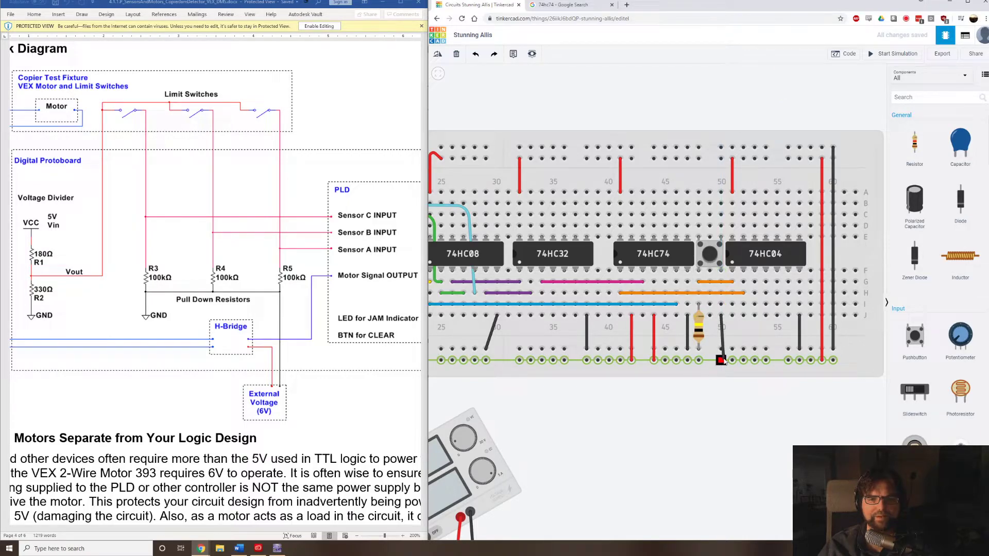
pyautogui.click(854, 93)
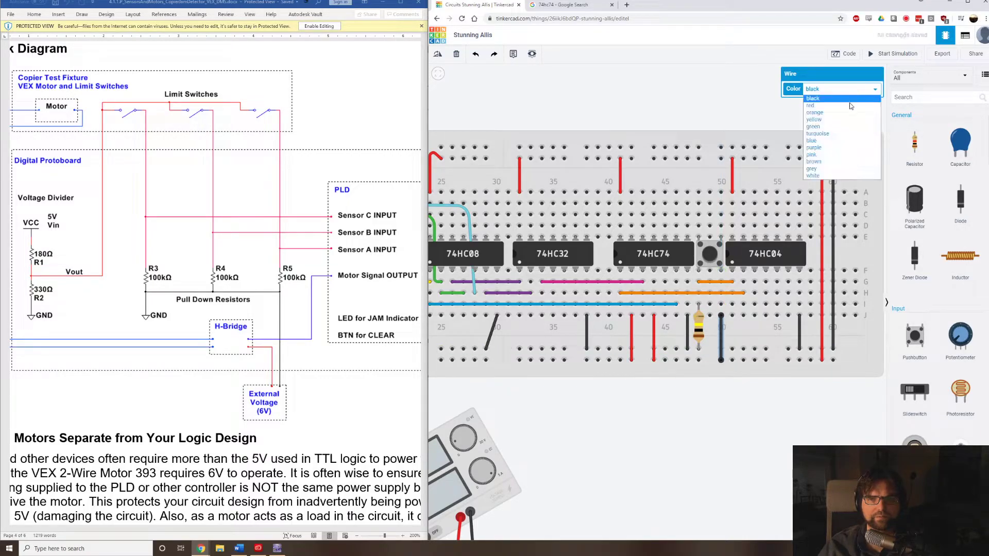
pyautogui.click(851, 105)
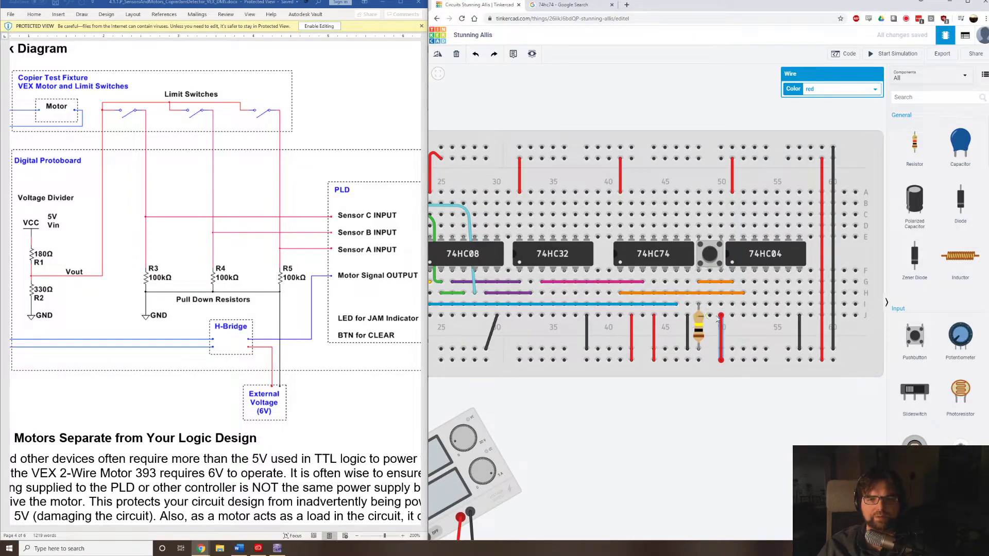
pyautogui.click(711, 252)
pyautogui.click(711, 262)
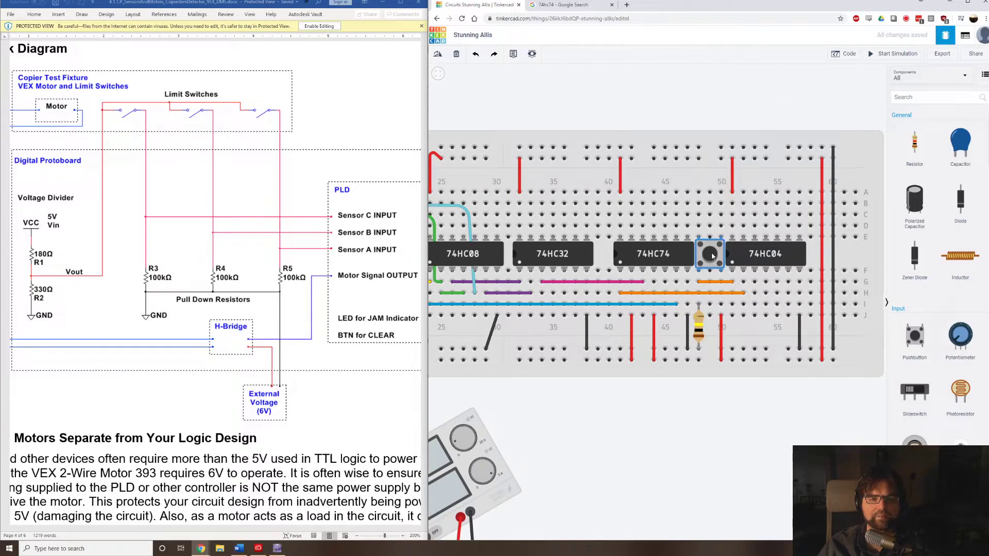
# Check the LED for JAM Indicator in the Word block diagram, then add a red LED in breadboard columns 39 and 40 of the upper half.
pyautogui.scroll(-5, 573, 391)
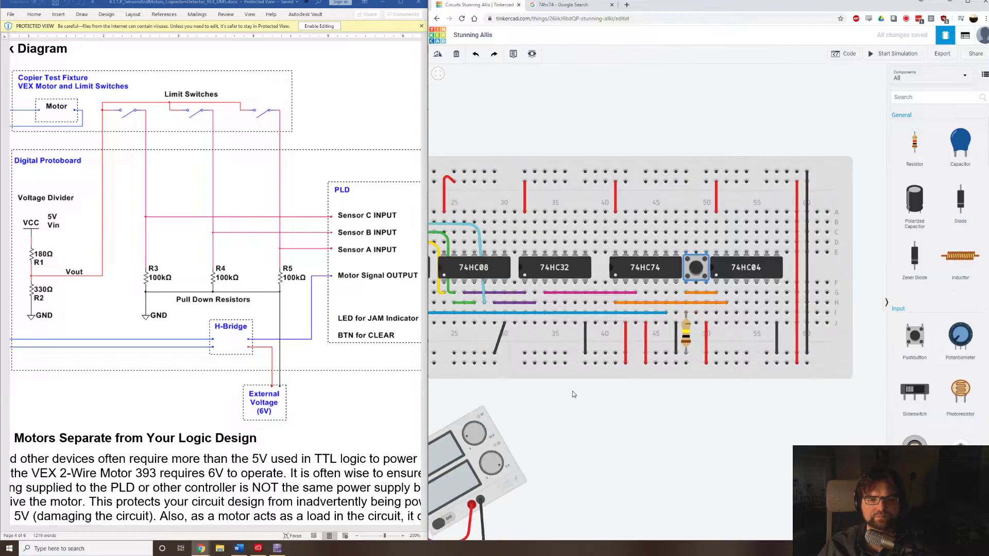
pyautogui.moveTo(579, 408); pyautogui.dragTo(716, 395)
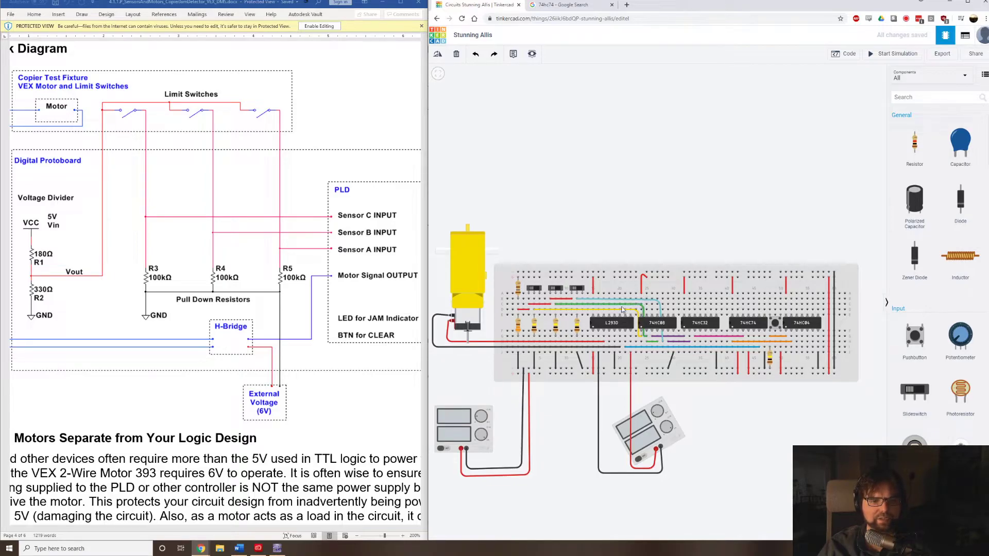
pyautogui.click(338, 318)
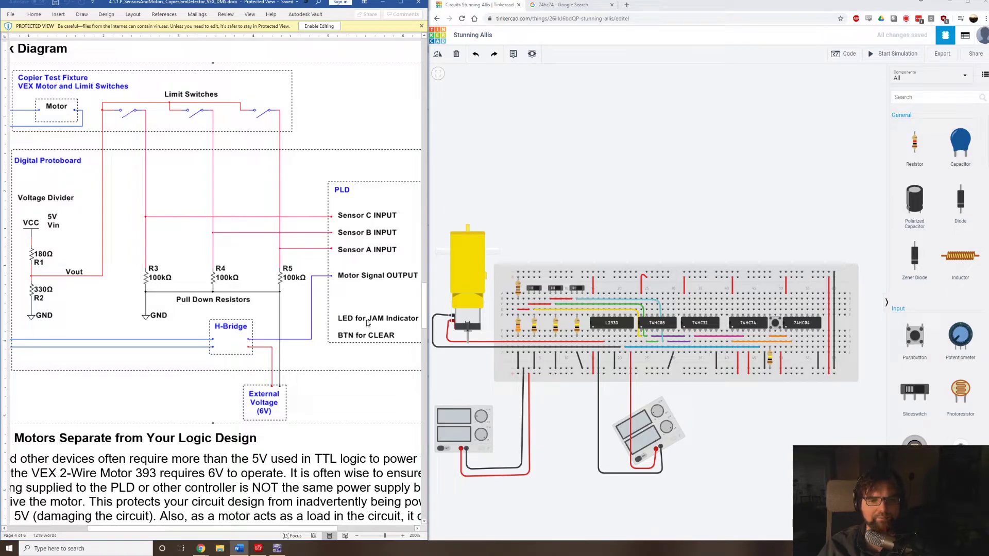
pyautogui.scroll(3, 728, 352)
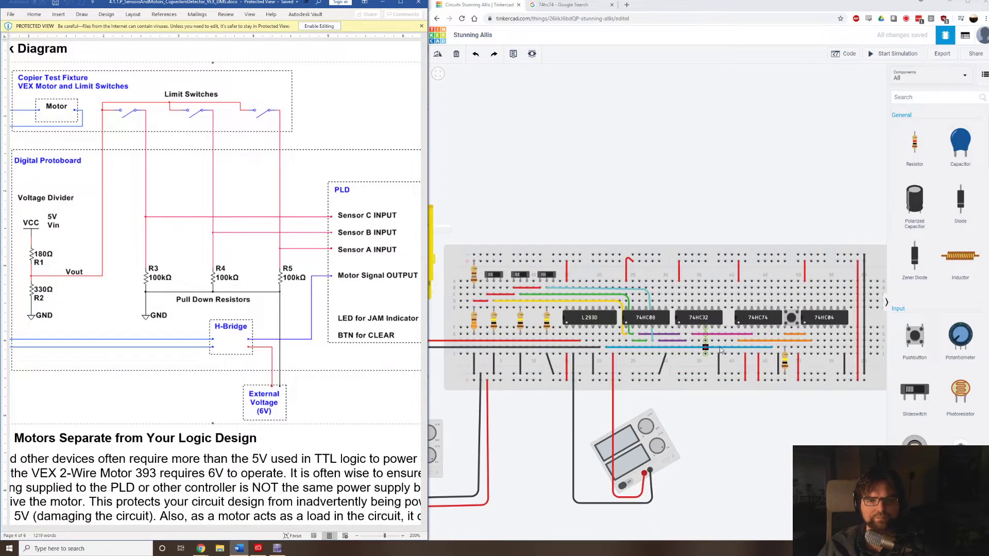
pyautogui.scroll(4, 728, 352)
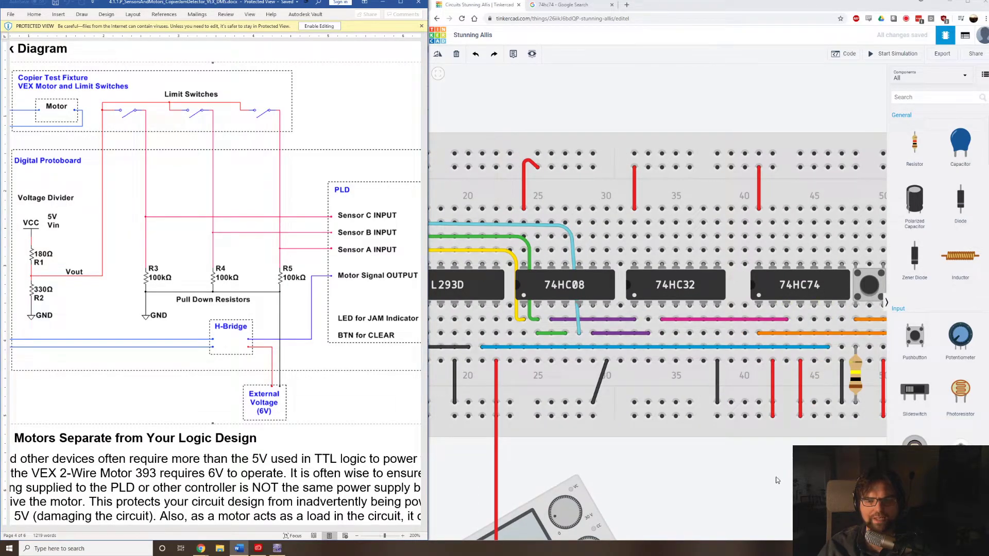
pyautogui.moveTo(761, 459); pyautogui.dragTo(636, 463)
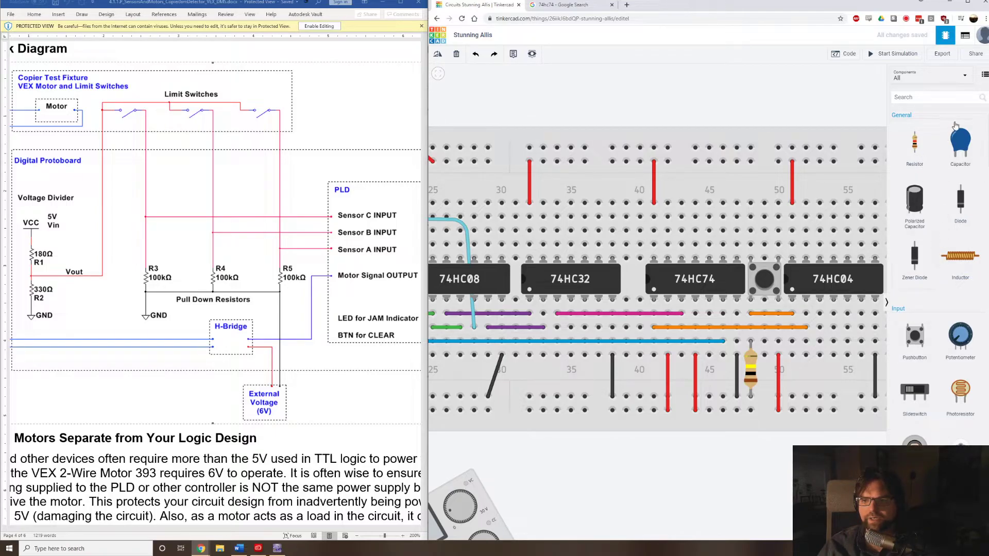
pyautogui.scroll(-5, 931, 174)
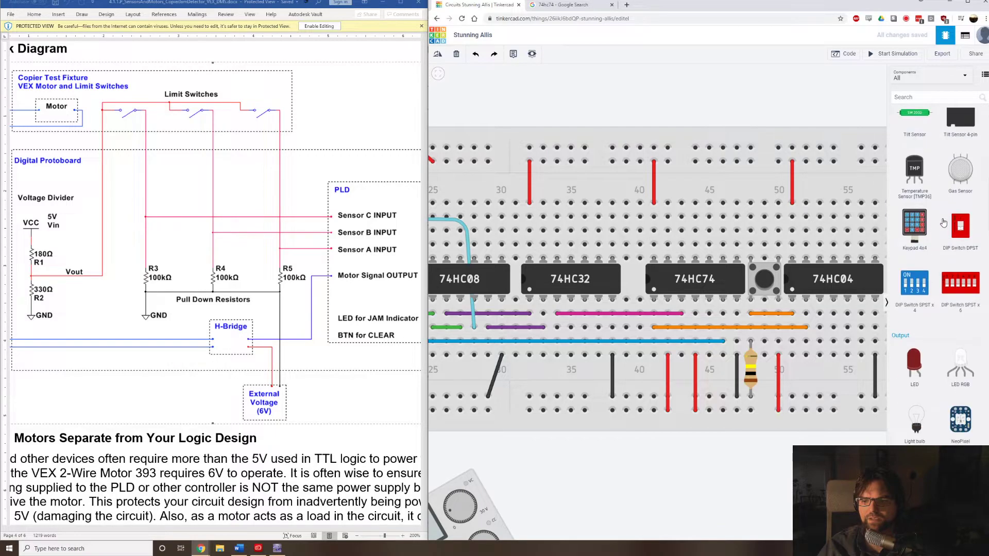
pyautogui.scroll(-1, 947, 249)
pyautogui.moveTo(922, 297); pyautogui.dragTo(642, 206)
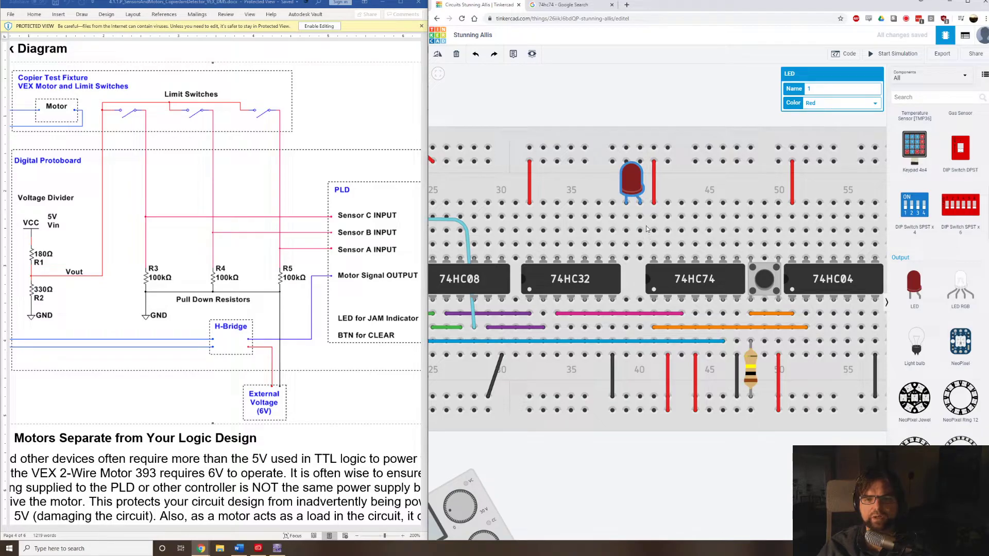
# Wire the LED's column 40 to the 74HC74's fifth lower pin in column 45 and colour the wire grey.
pyautogui.click(639, 259)
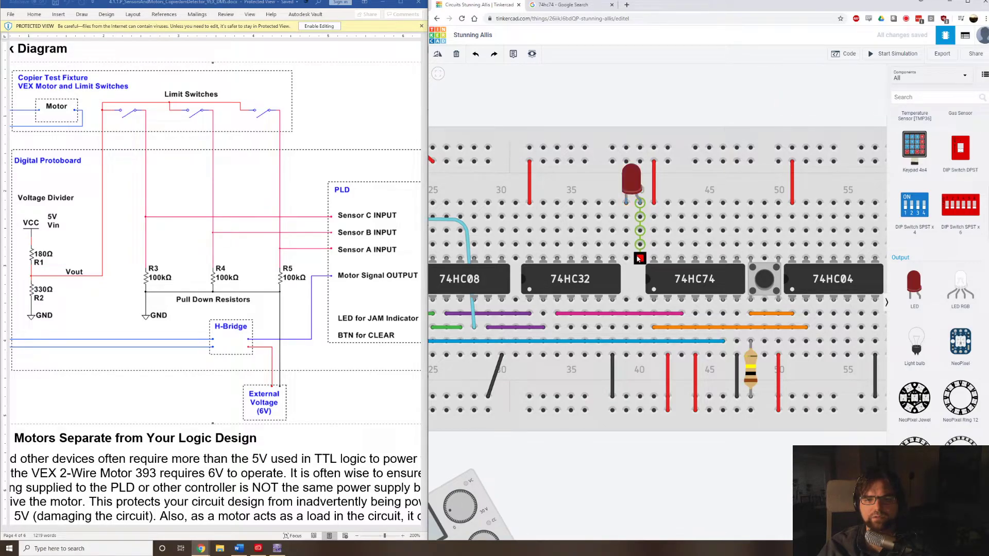
pyautogui.click(639, 259)
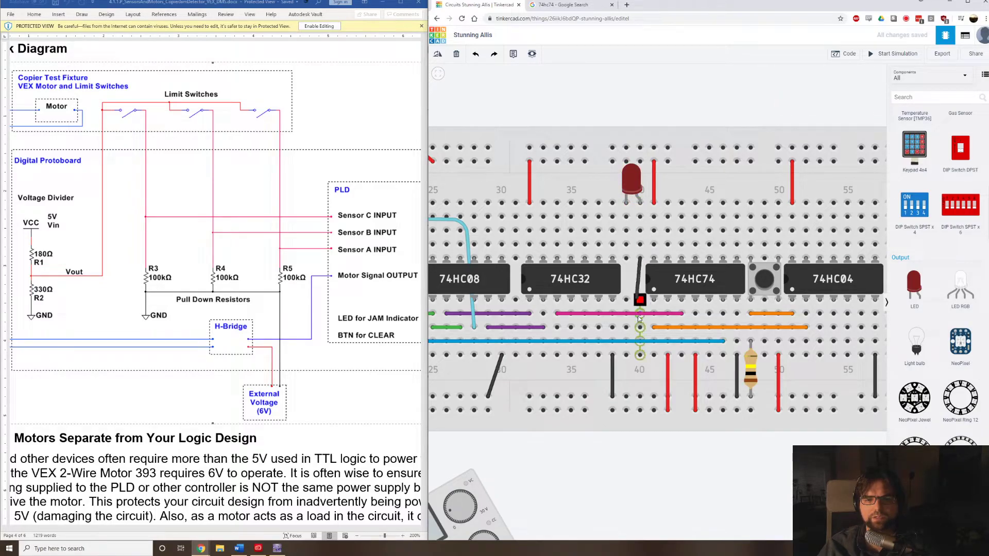
pyautogui.click(640, 348)
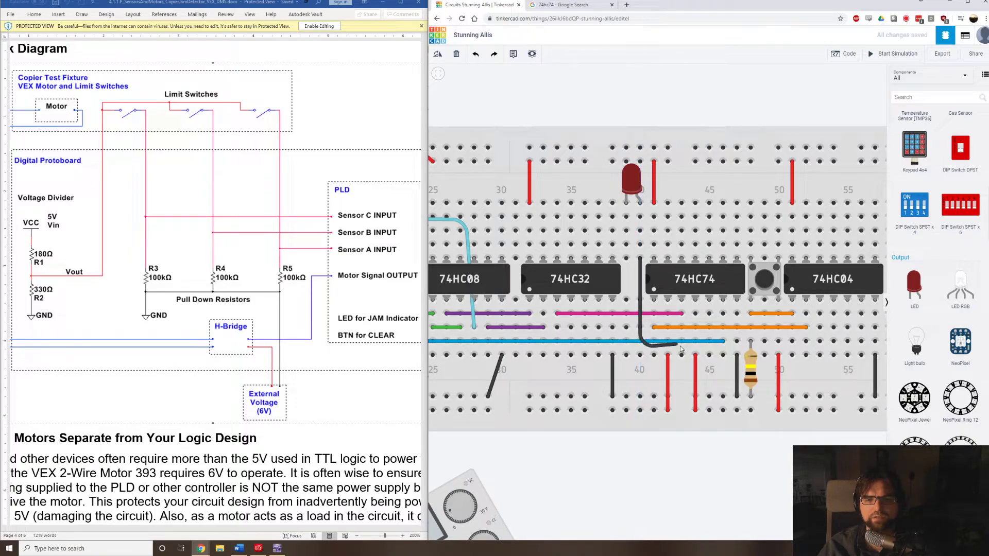
pyautogui.click(710, 354)
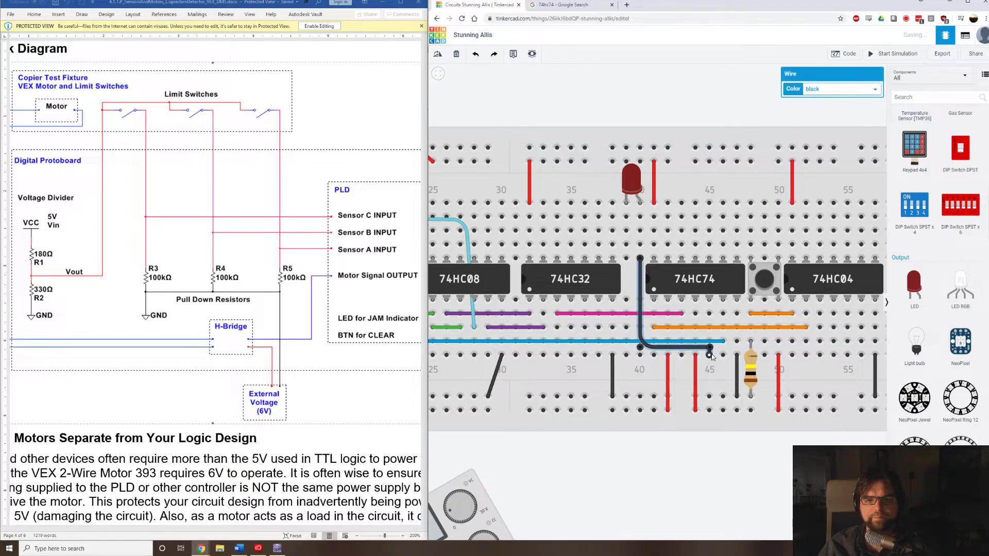
pyautogui.click(877, 91)
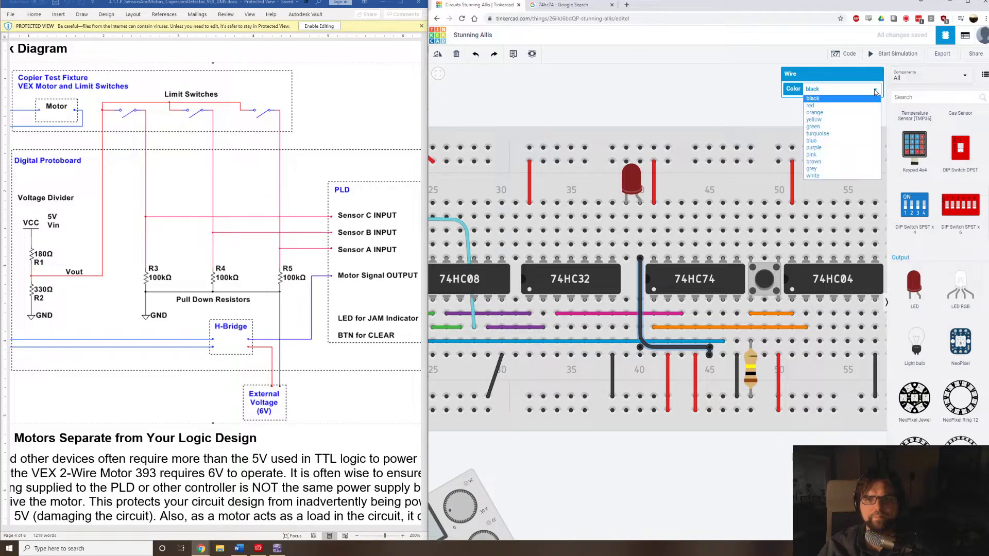
pyautogui.click(817, 169)
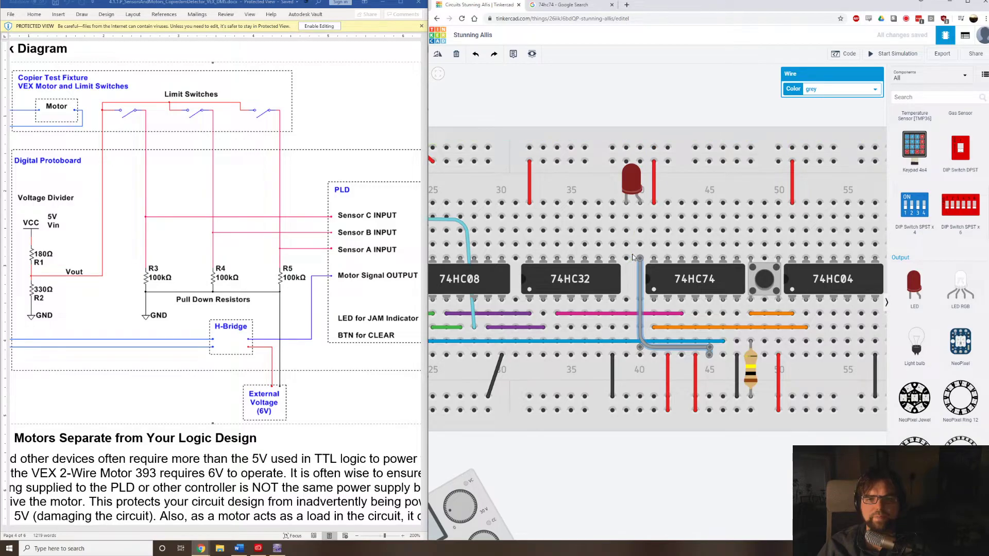
pyautogui.scroll(8, 963, 201)
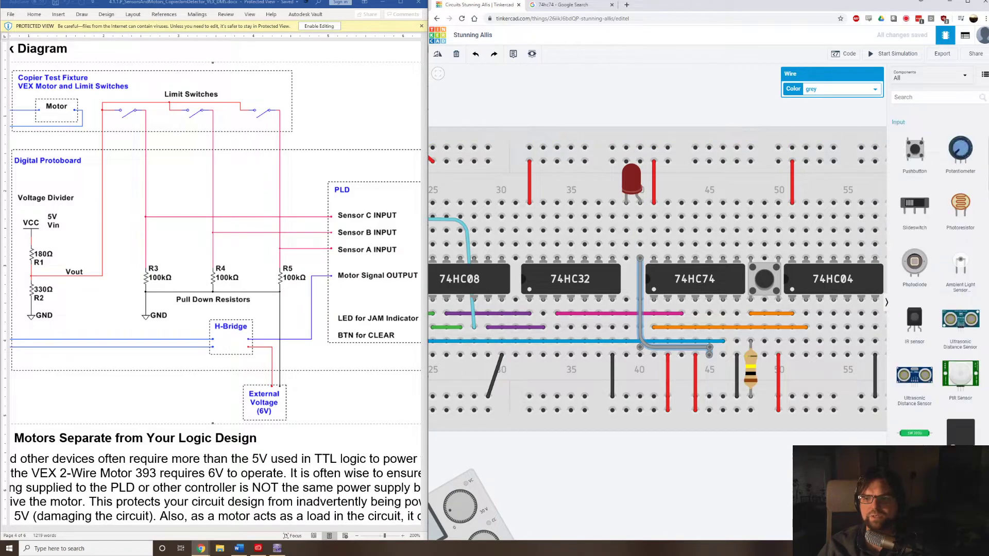
pyautogui.moveTo(912, 144); pyautogui.dragTo(611, 194)
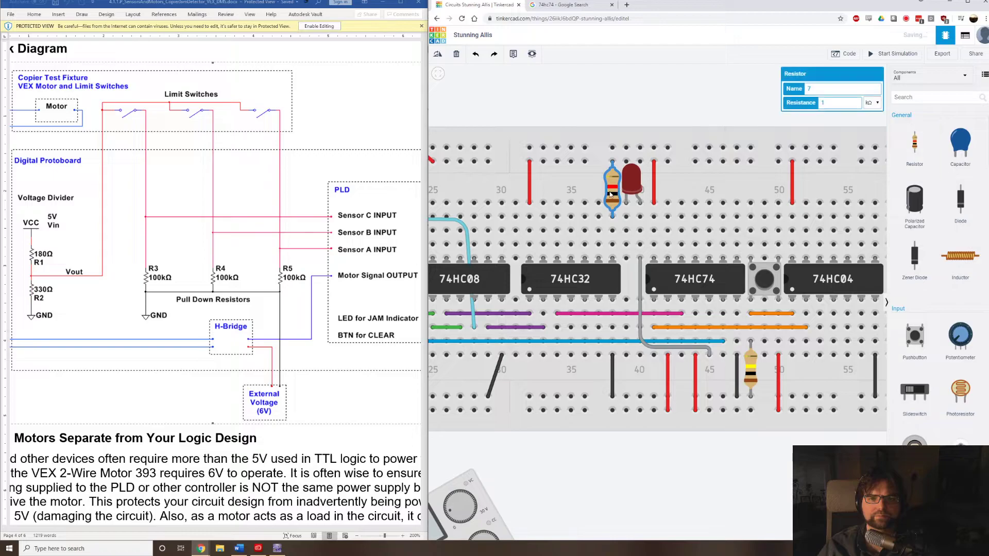
pyautogui.moveTo(613, 181); pyautogui.dragTo(613, 125)
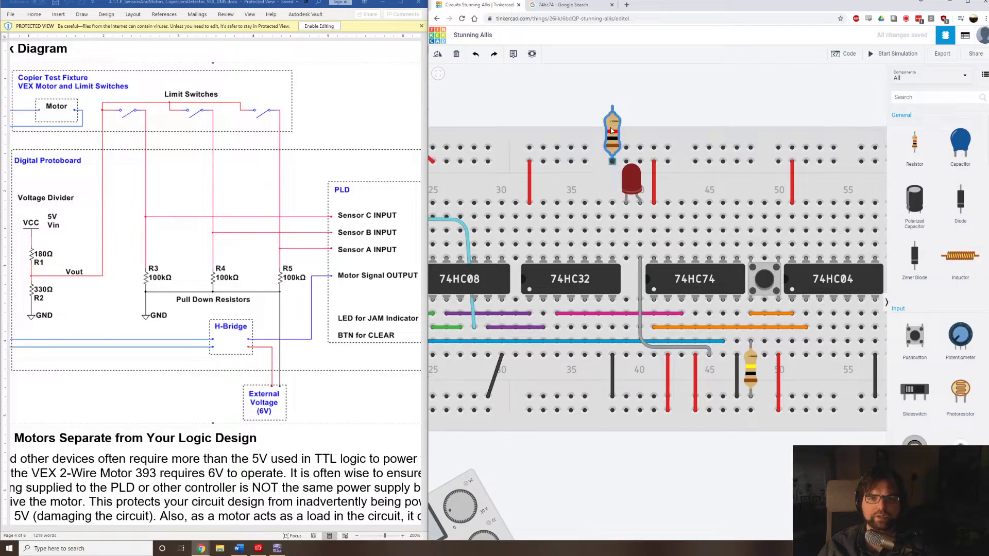
pyautogui.press('Delete')
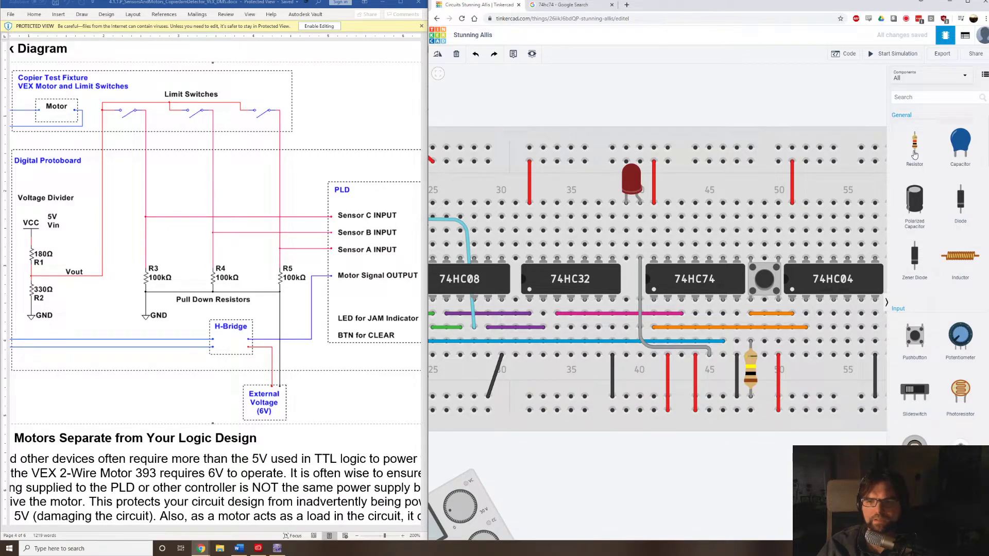
# Add a 220 Ω resistor across the breadboard's centre gap in column 39, between the 74HC32 and the 74HC74.
pyautogui.moveTo(915, 149); pyautogui.dragTo(625, 284)
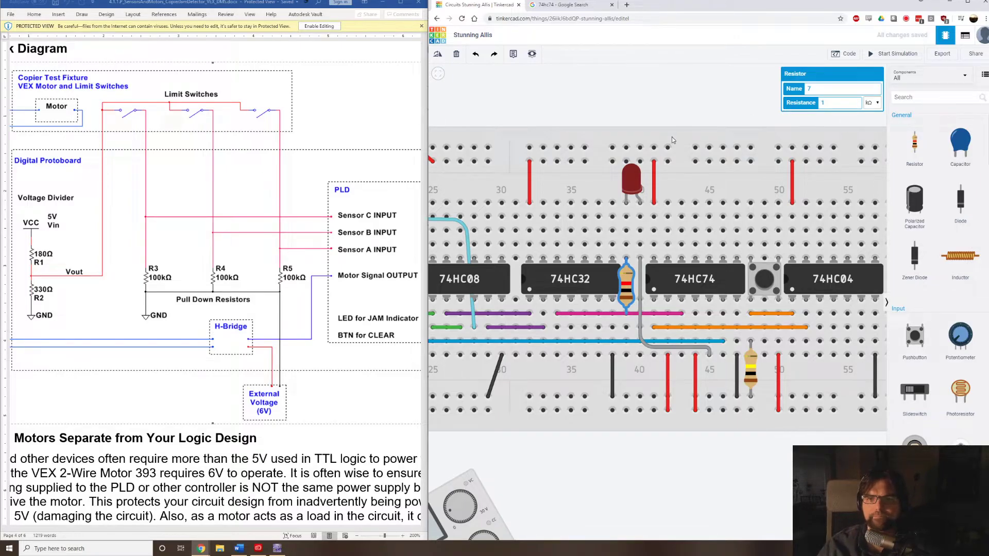
pyautogui.doubleClick(838, 99)
pyautogui.write('220')
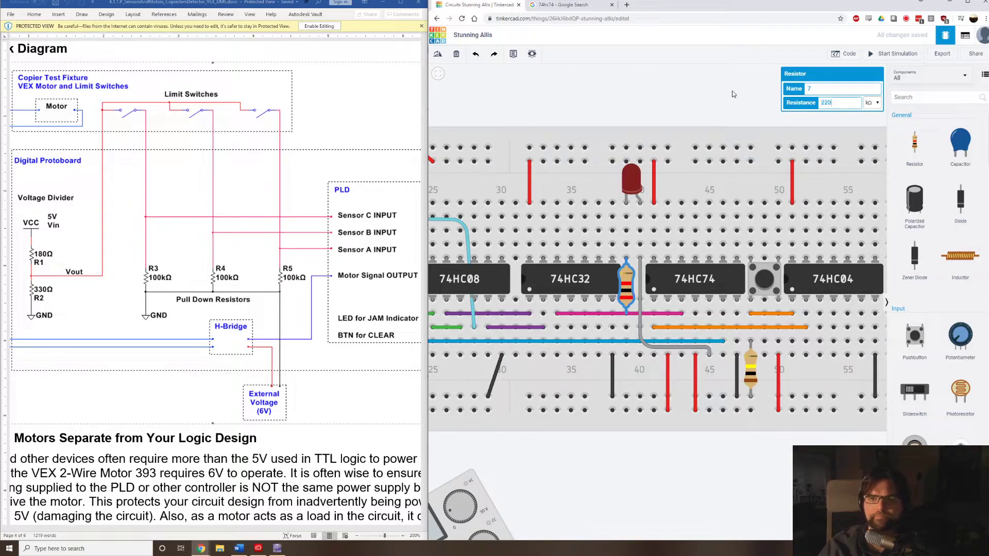
pyautogui.click(874, 103)
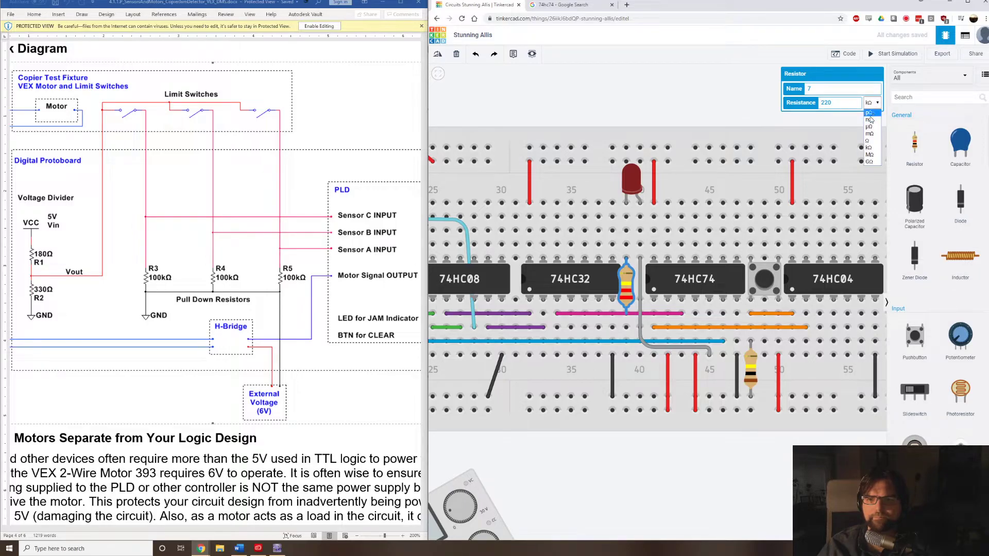
pyautogui.click(869, 140)
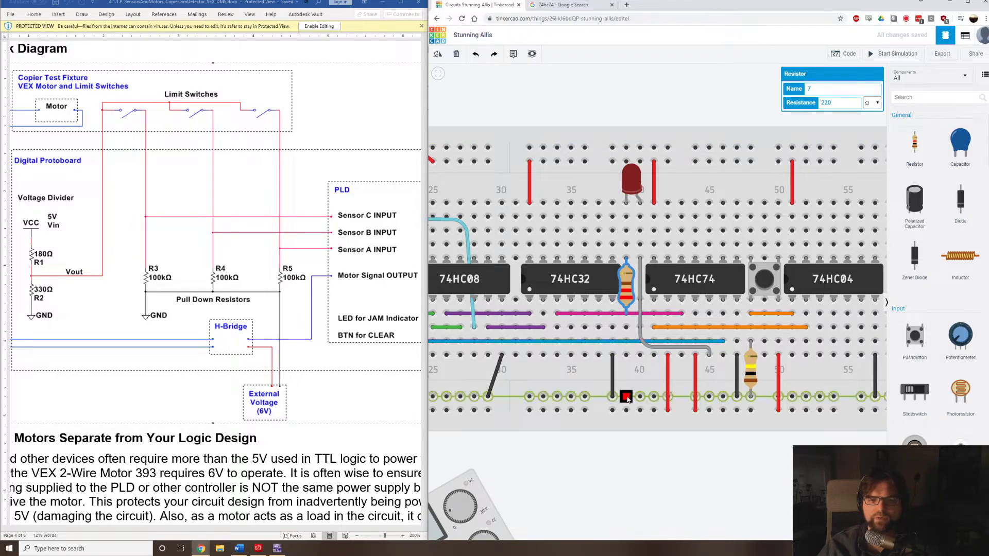
# Wire column 39 below the 220 Ω resistor to the lower negative rail with a black wire.
pyautogui.click(627, 356)
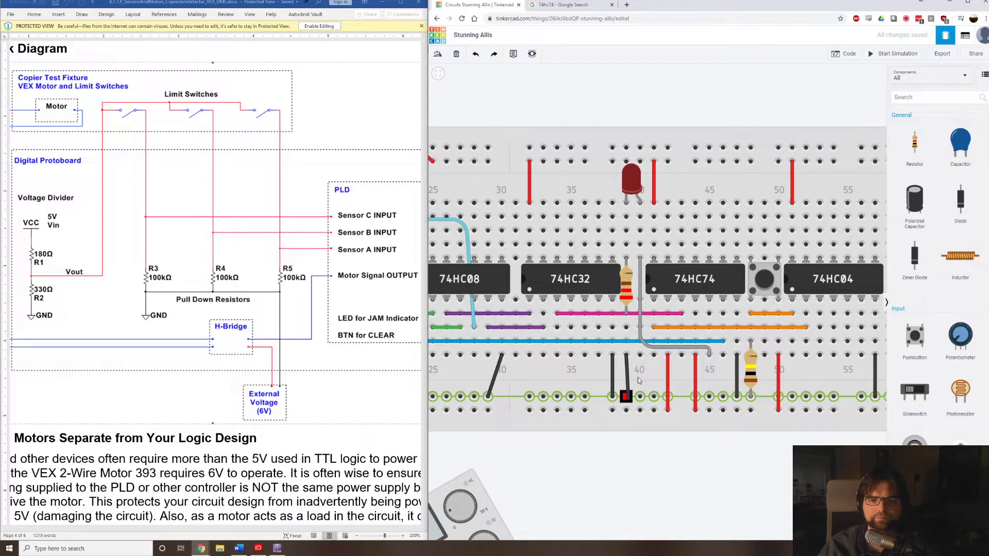
pyautogui.click(639, 377)
pyautogui.scroll(-3, 603, 367)
pyautogui.scroll(-3, 595, 361)
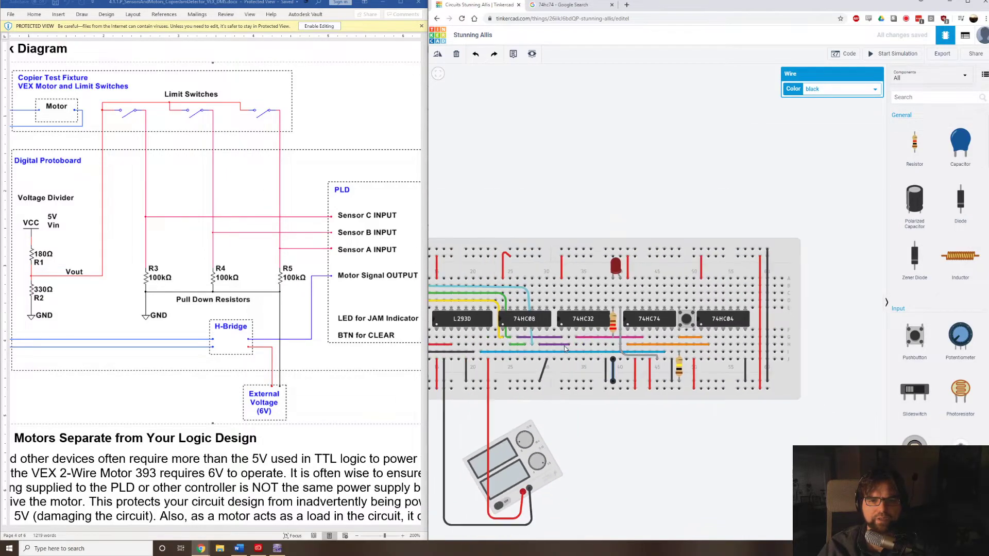
pyautogui.click(633, 145)
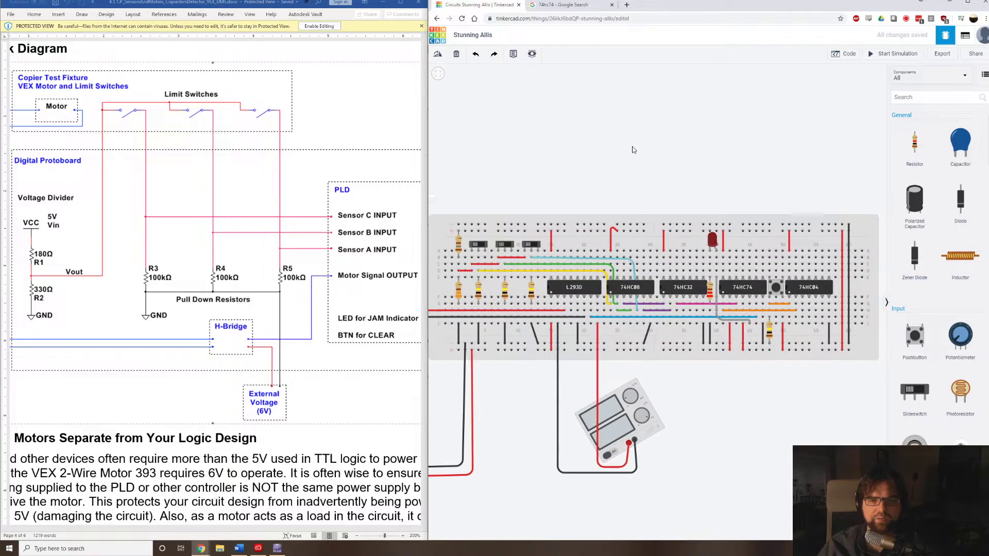
# Start the simulation and bring the motor, slide switches, LED and both power supplies into view.
pyautogui.scroll(-4, 634, 149)
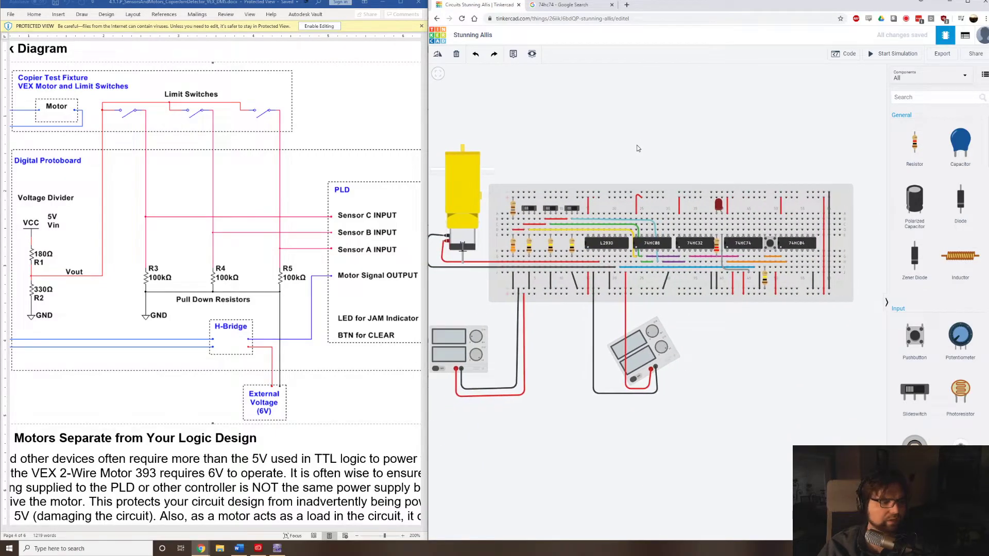
pyautogui.moveTo(633, 149); pyautogui.dragTo(651, 140)
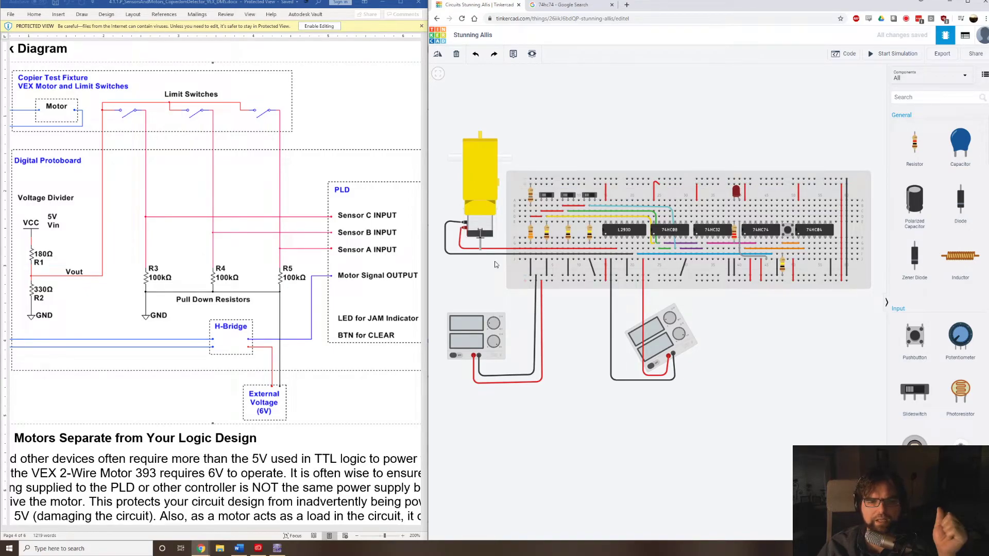
pyautogui.scroll(3, 572, 135)
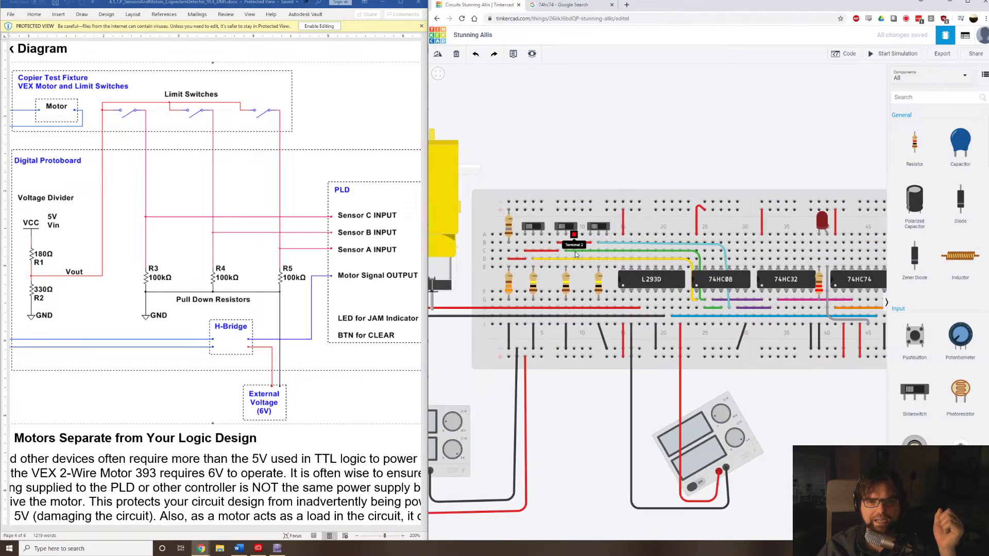
pyautogui.scroll(3, 576, 254)
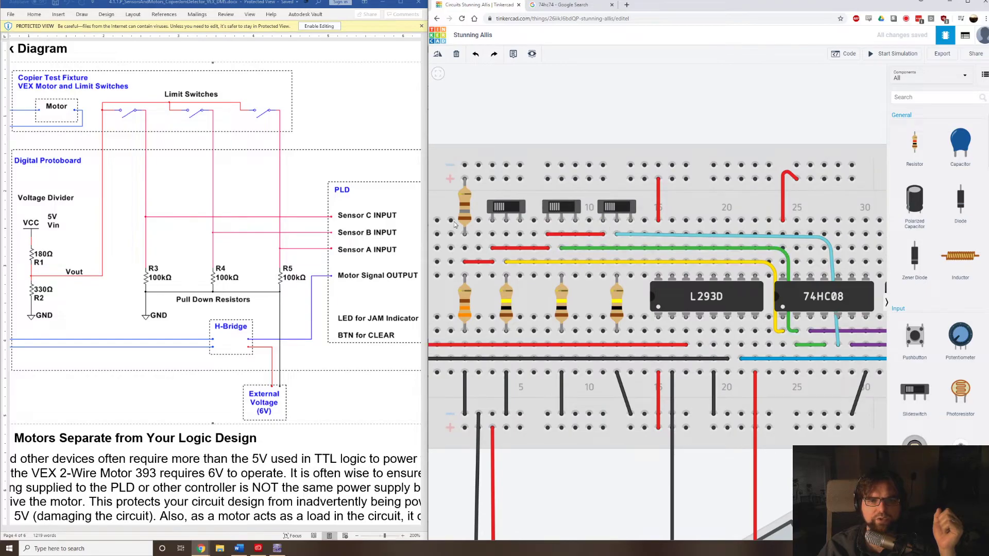
pyautogui.click(899, 54)
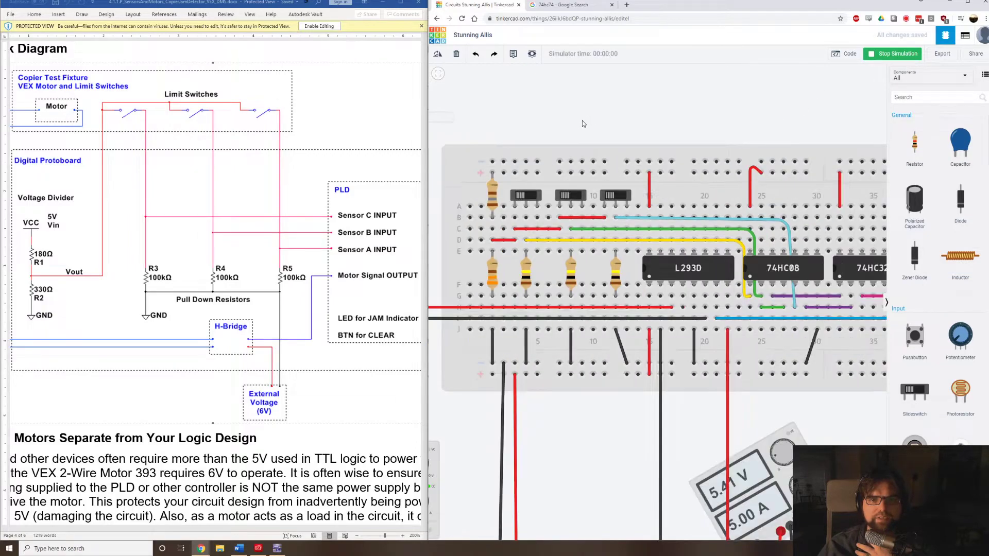
pyautogui.scroll(-3, 582, 121)
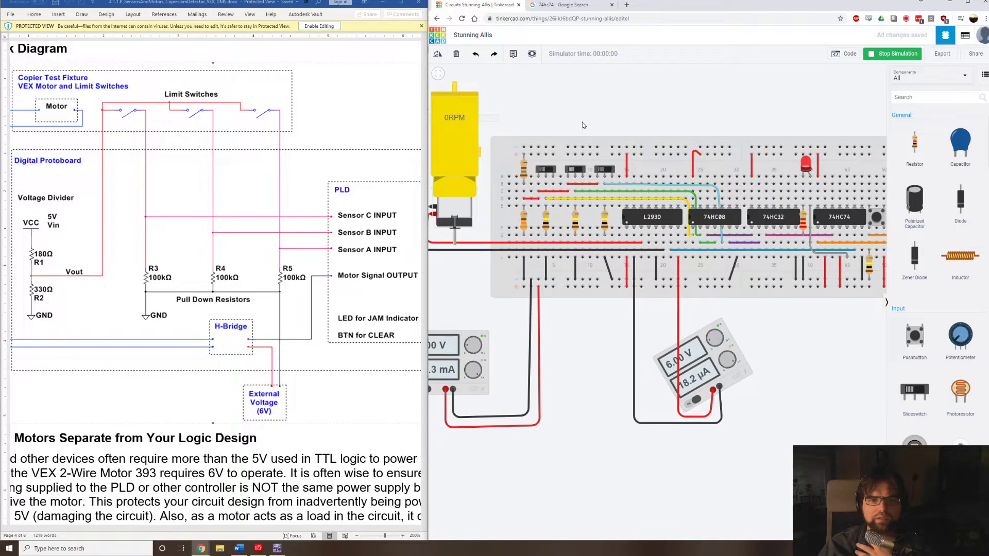
pyautogui.scroll(-1, 582, 124)
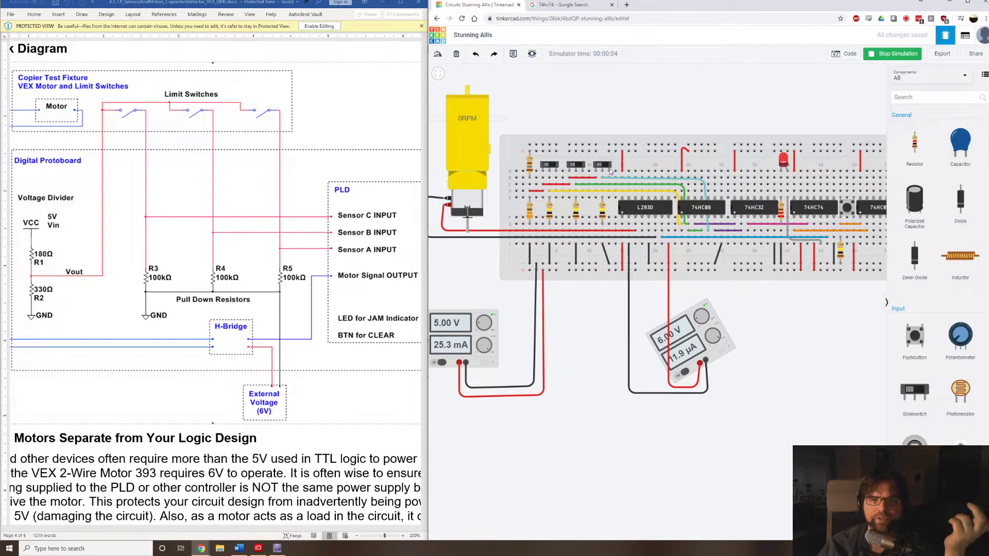
# Toggle each of the three slide switches once in the running simulation to test the jam detector.
pyautogui.click(555, 166)
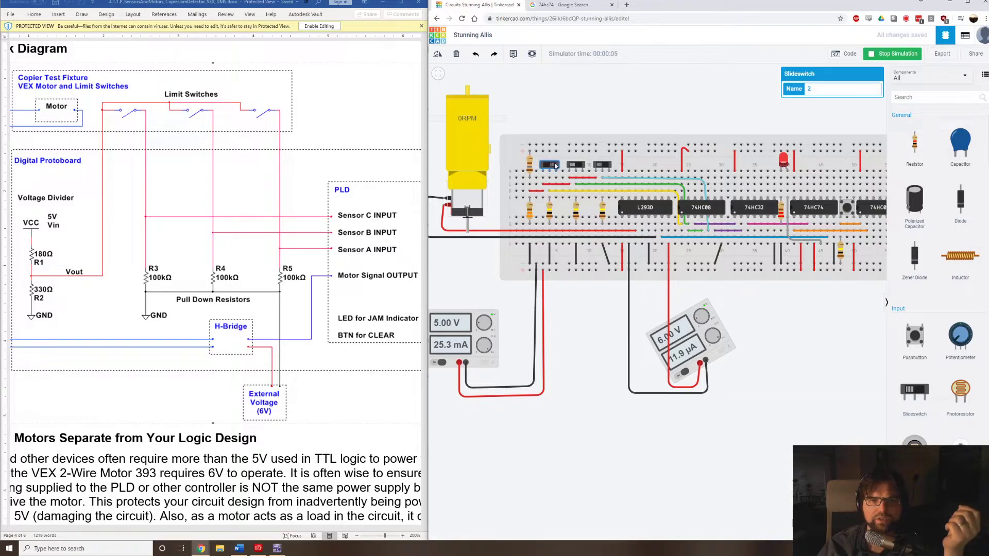
pyautogui.click(575, 166)
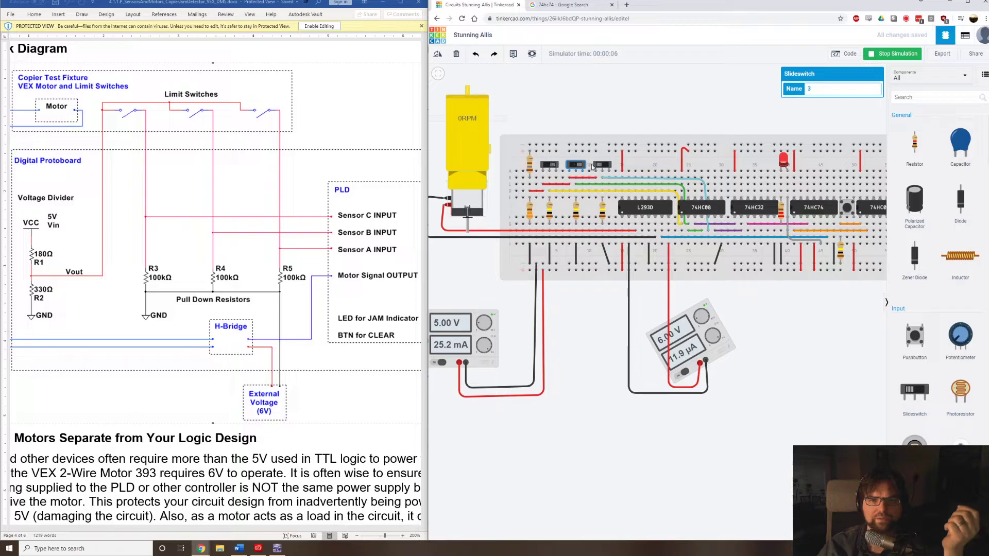
pyautogui.click(601, 167)
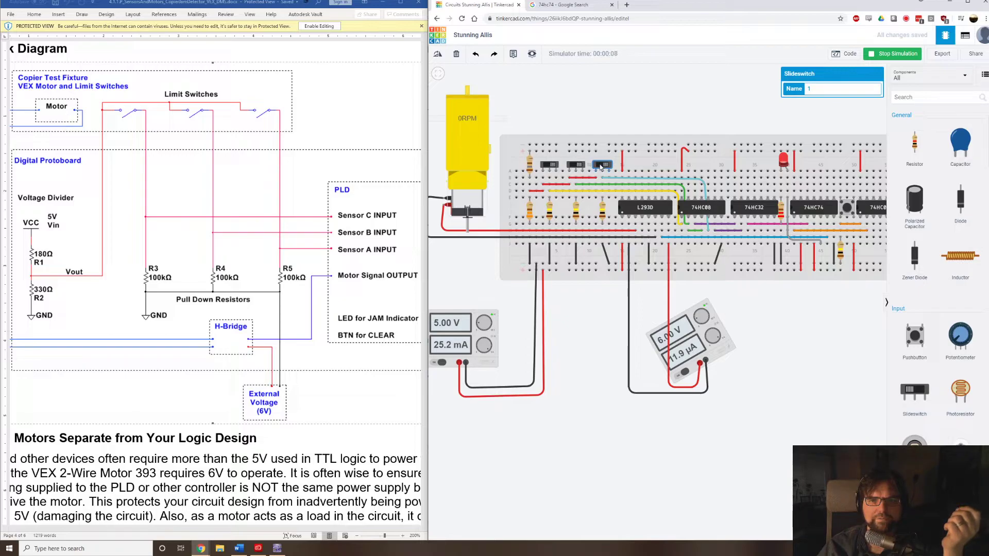
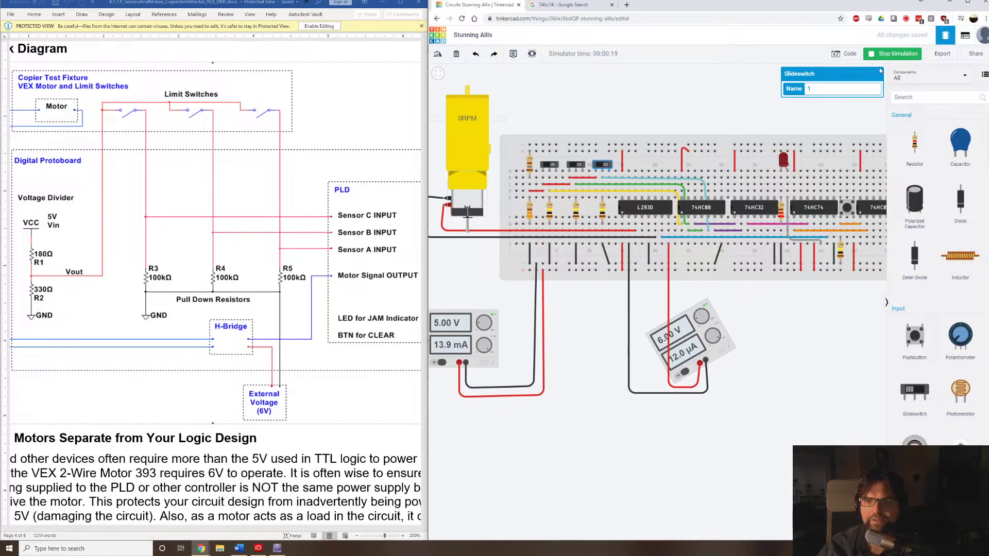
# Examine the wiring of the L293D, logic chips, power rails, motor and both power supplies in the running simulation.
pyautogui.scroll(1, 780, 221)
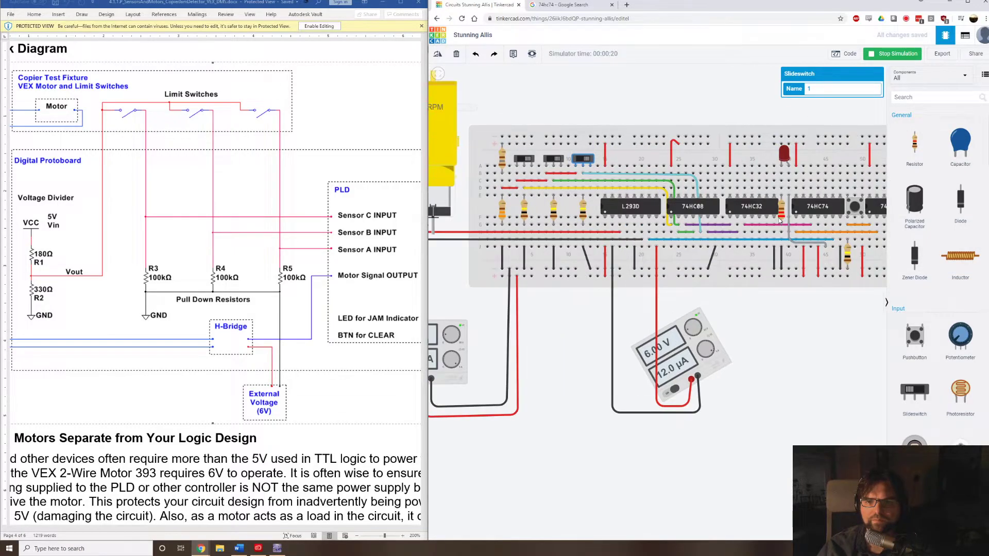
pyautogui.scroll(-1, 612, 229)
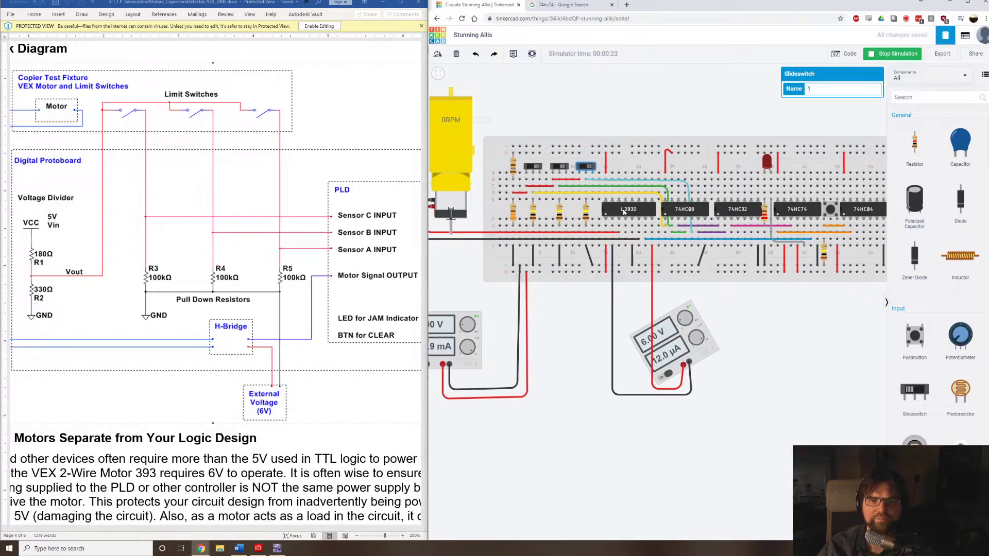
pyautogui.scroll(1, 624, 212)
pyautogui.scroll(1, 624, 212)
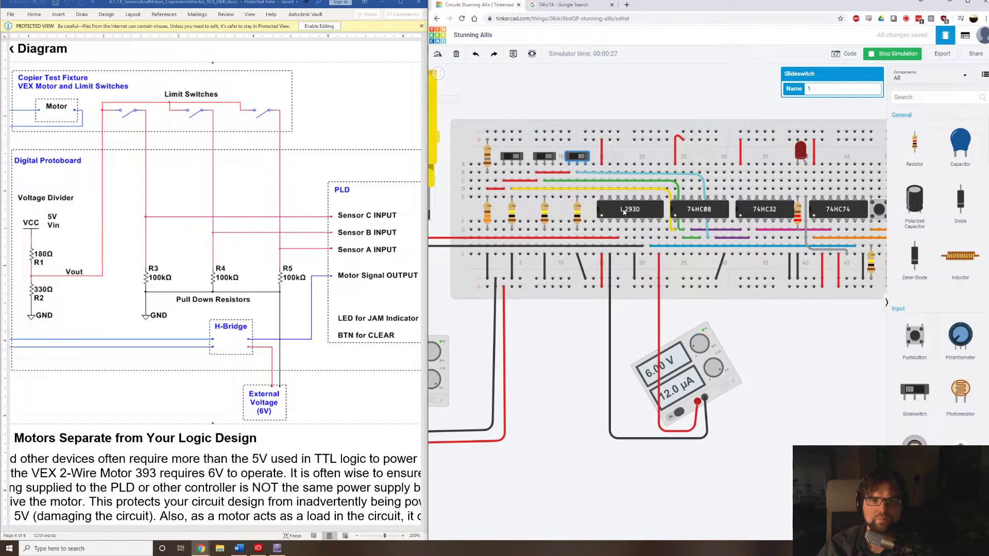
pyautogui.scroll(-3, 624, 212)
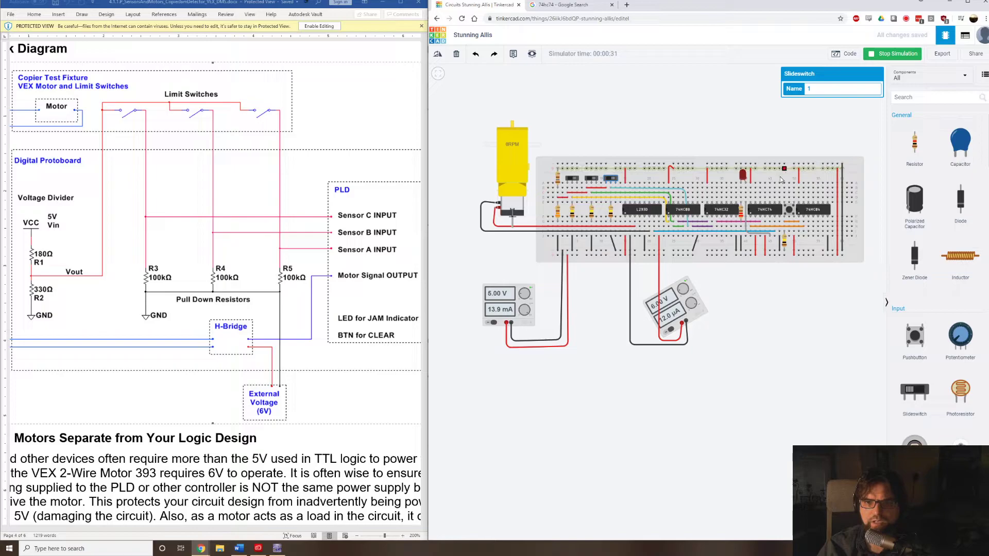
pyautogui.scroll(3, 846, 173)
pyautogui.scroll(1, 845, 173)
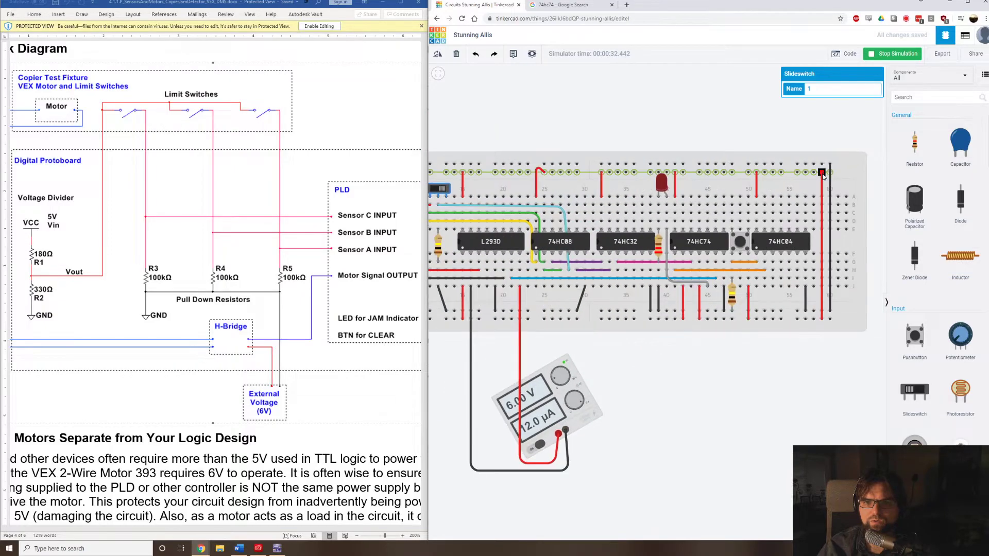
pyautogui.scroll(-4, 493, 323)
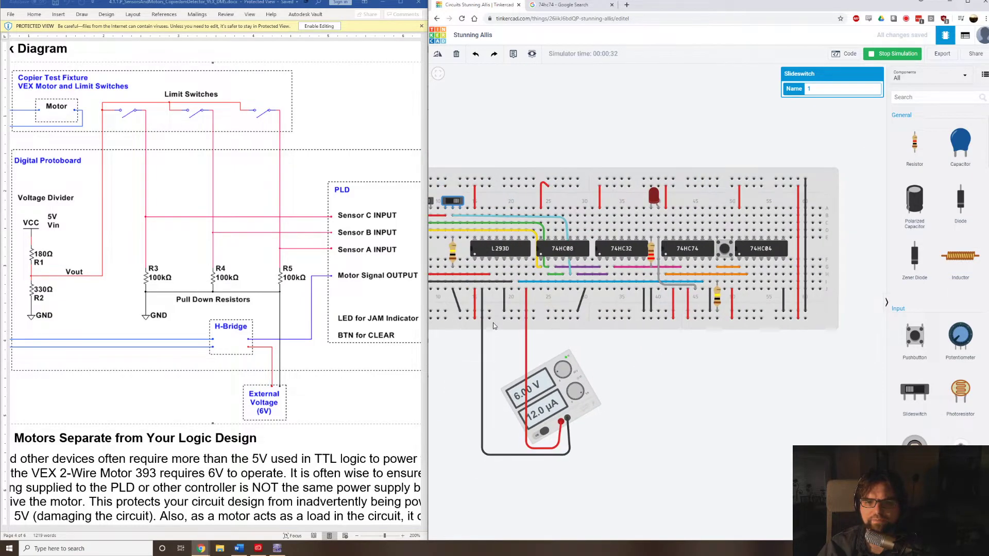
pyautogui.scroll(-3, 457, 331)
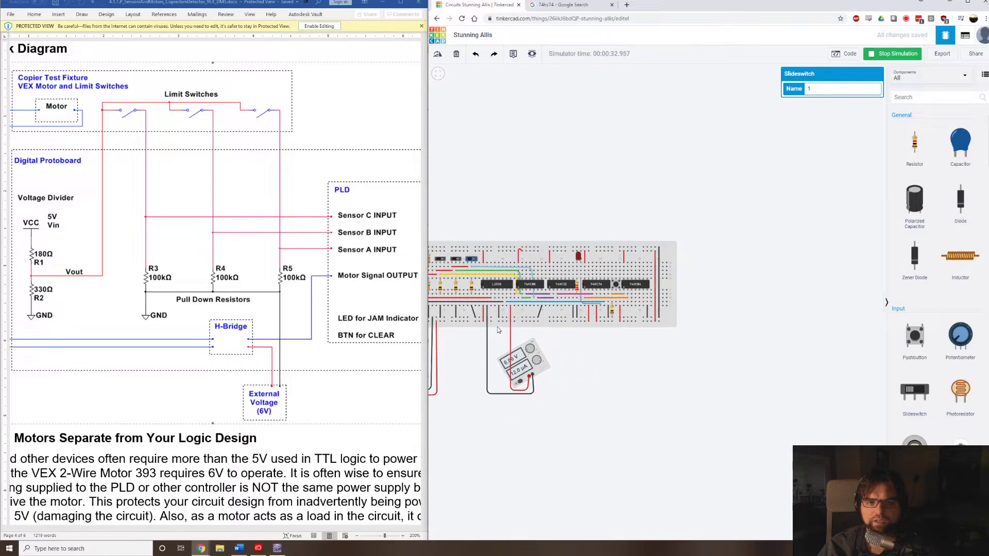
pyautogui.moveTo(555, 333); pyautogui.dragTo(574, 331)
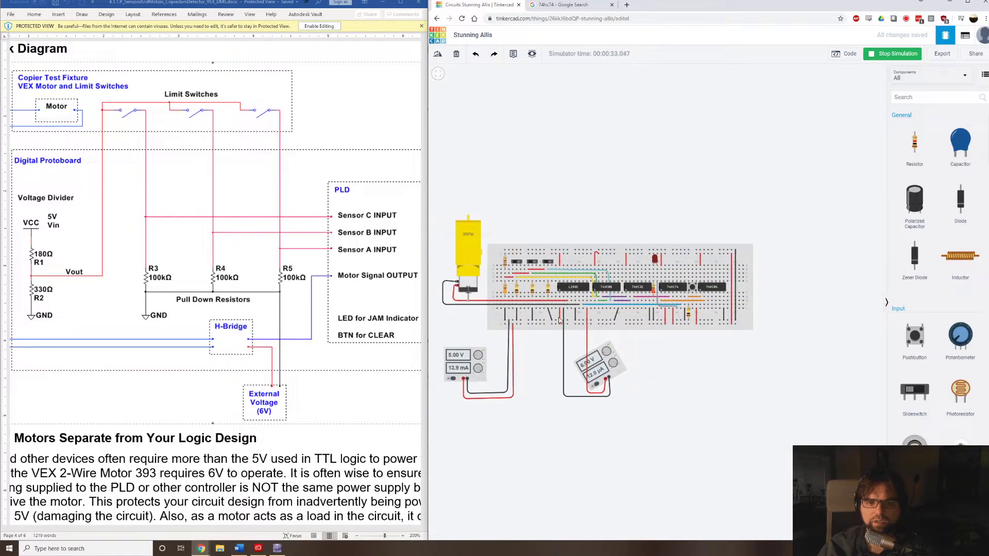
pyautogui.scroll(2, 539, 310)
pyautogui.scroll(2, 539, 312)
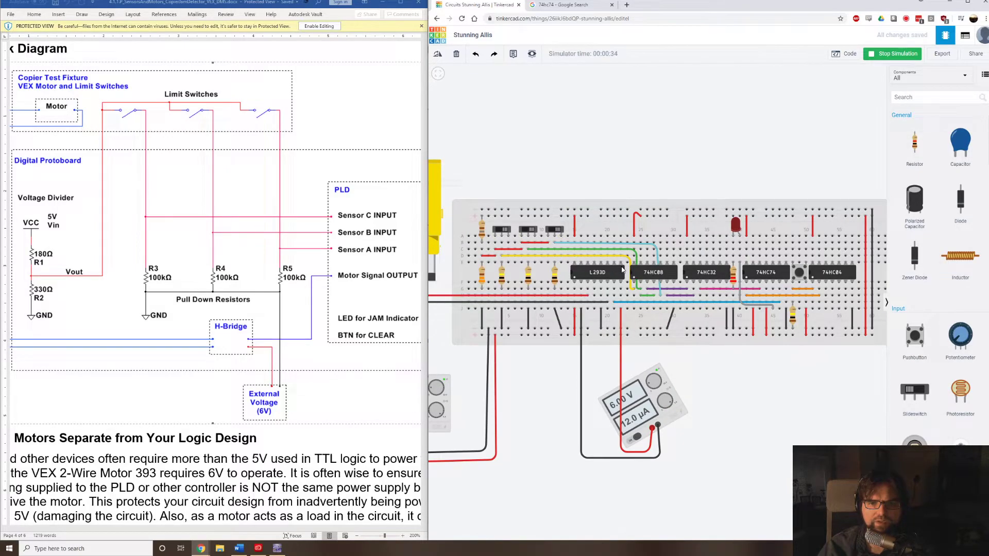
pyautogui.scroll(2, 623, 269)
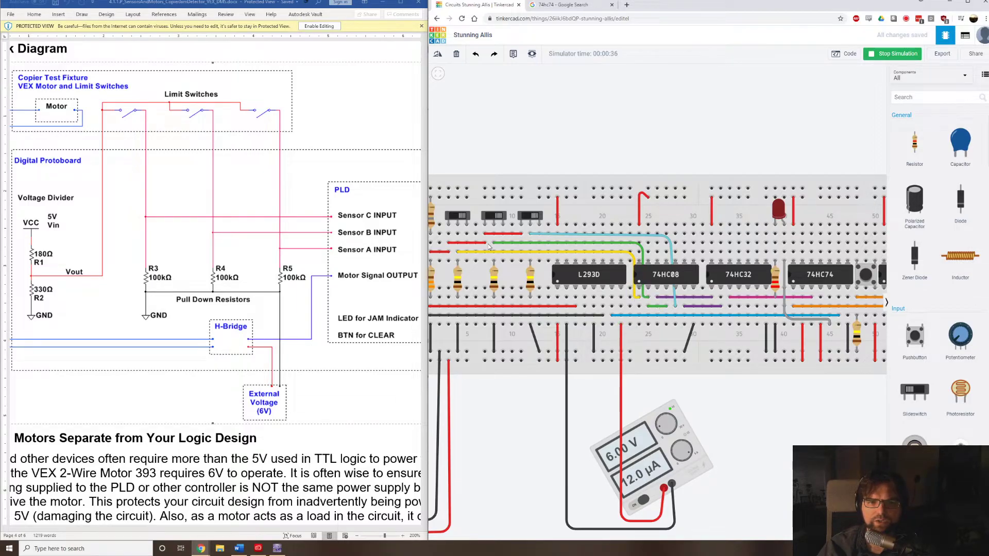
# Toggle the third and second slide switches in the running simulation to test the jam LED's response.
pyautogui.click(520, 221)
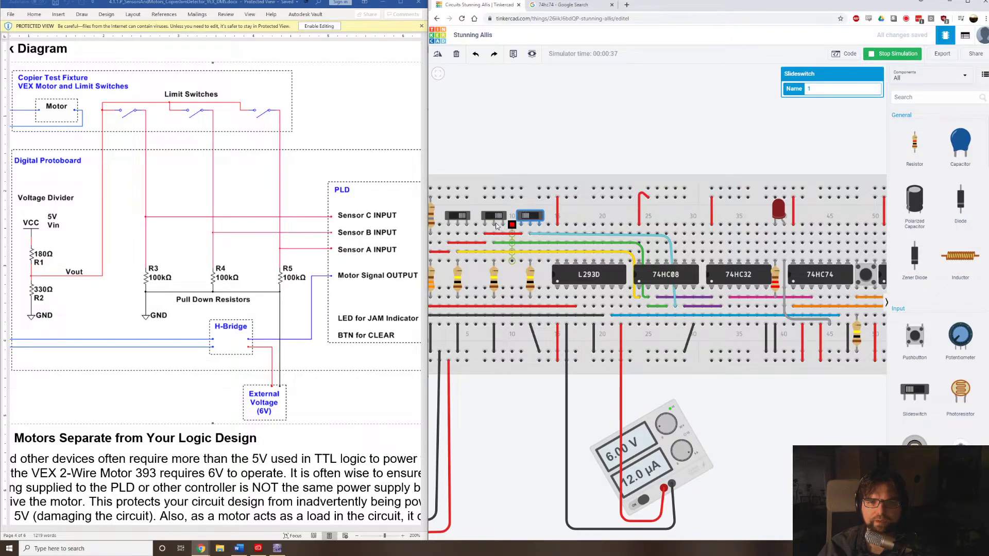
pyautogui.click(496, 218)
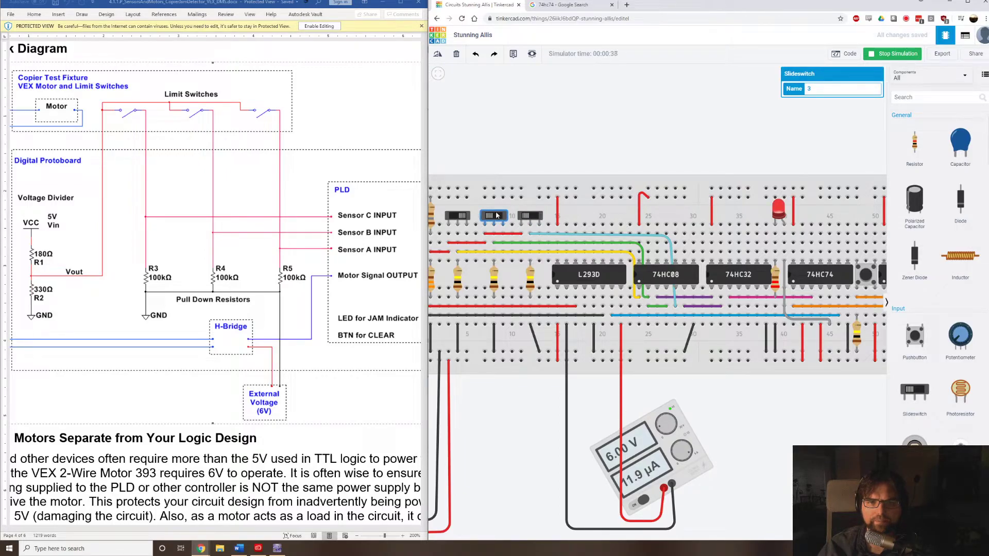
pyautogui.click(525, 218)
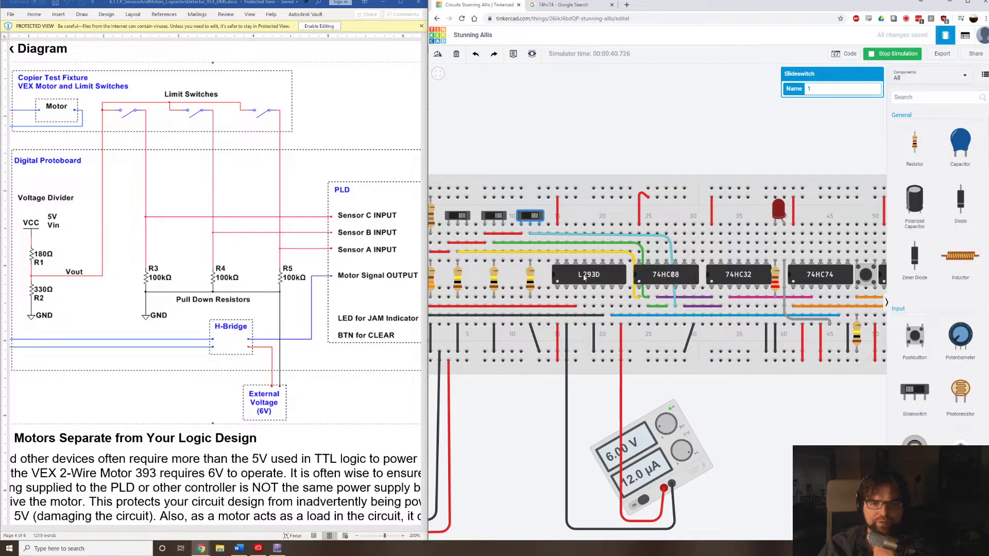
# Stop the simulation and wire column 16 below the L293D to the lower negative rail with a black wire.
pyautogui.click(556, 339)
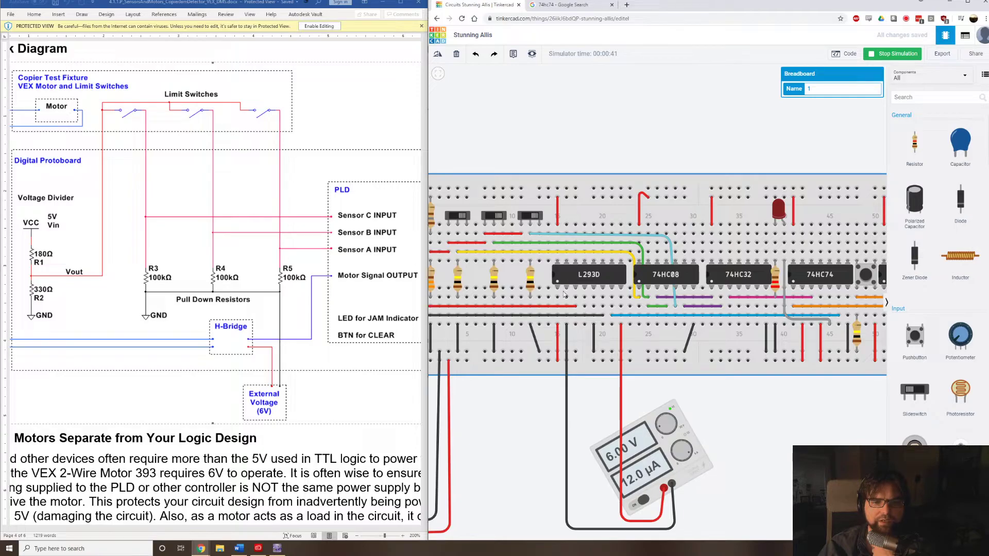
pyautogui.click(558, 338)
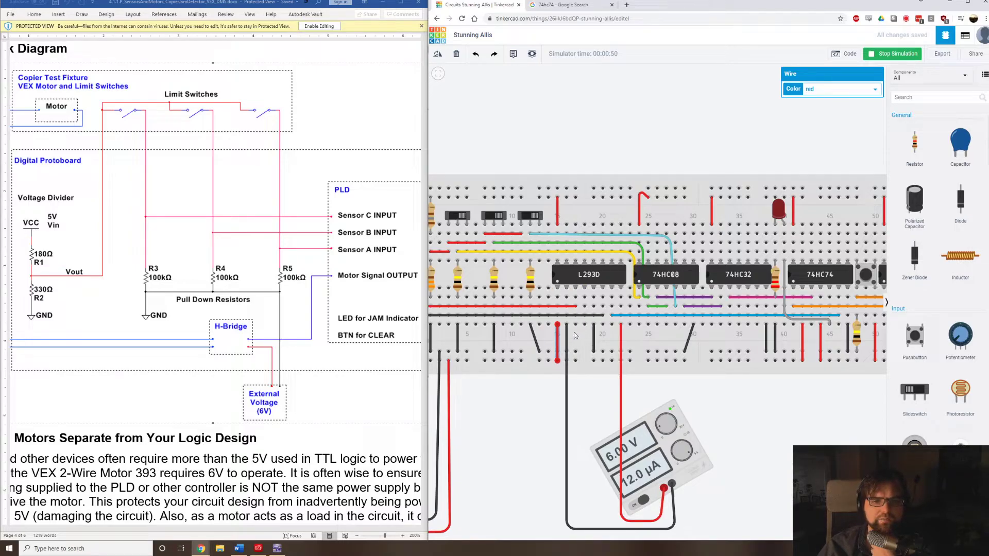
pyautogui.click(593, 274)
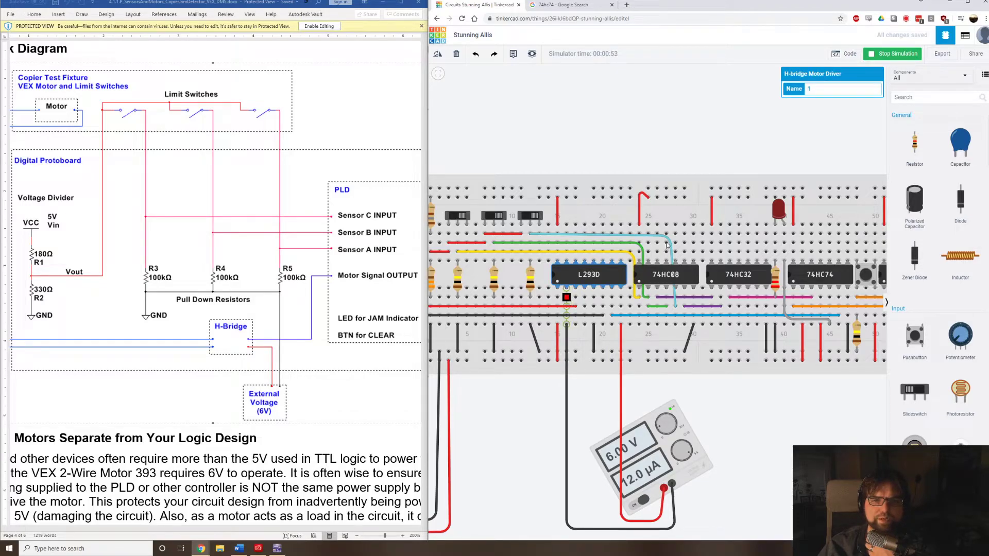
pyautogui.click(888, 54)
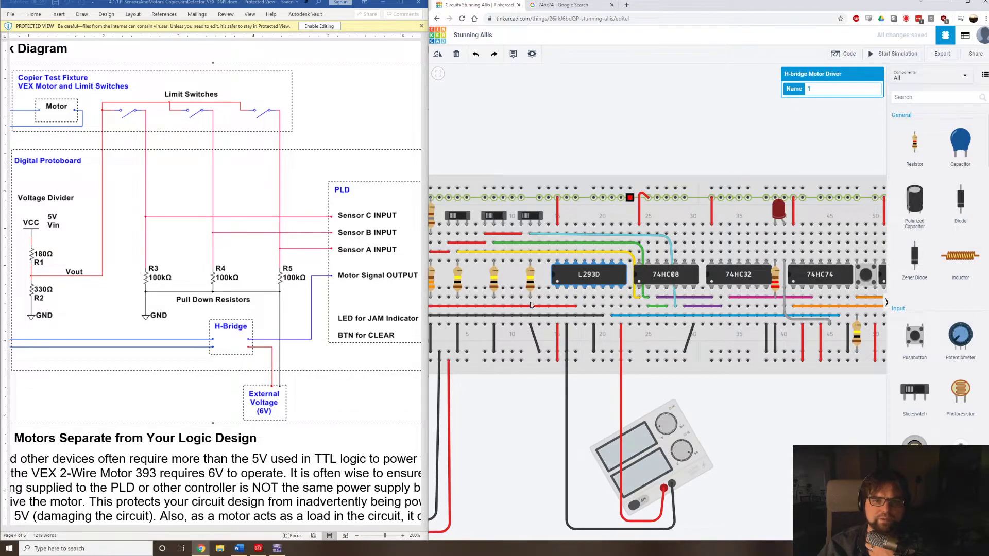
pyautogui.click(567, 298)
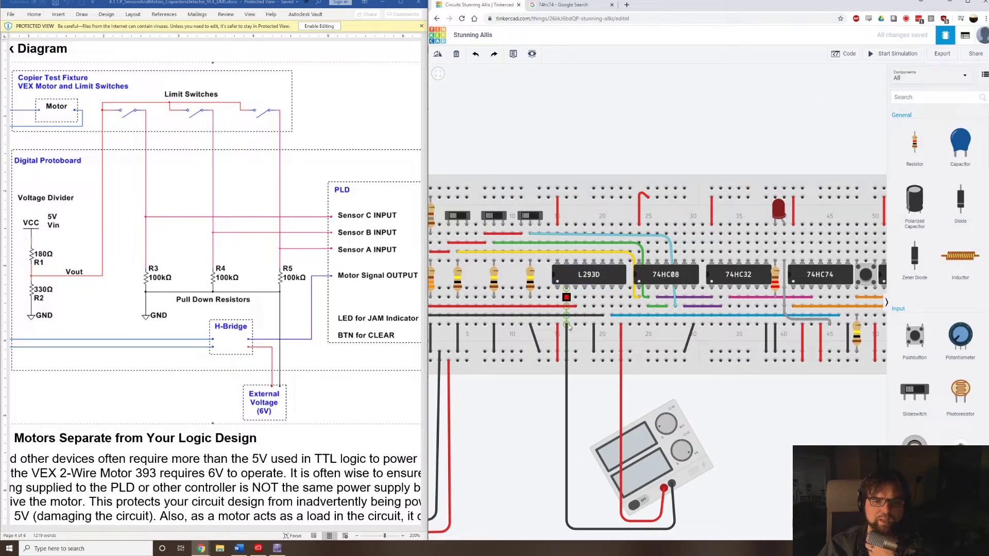
pyautogui.click(577, 350)
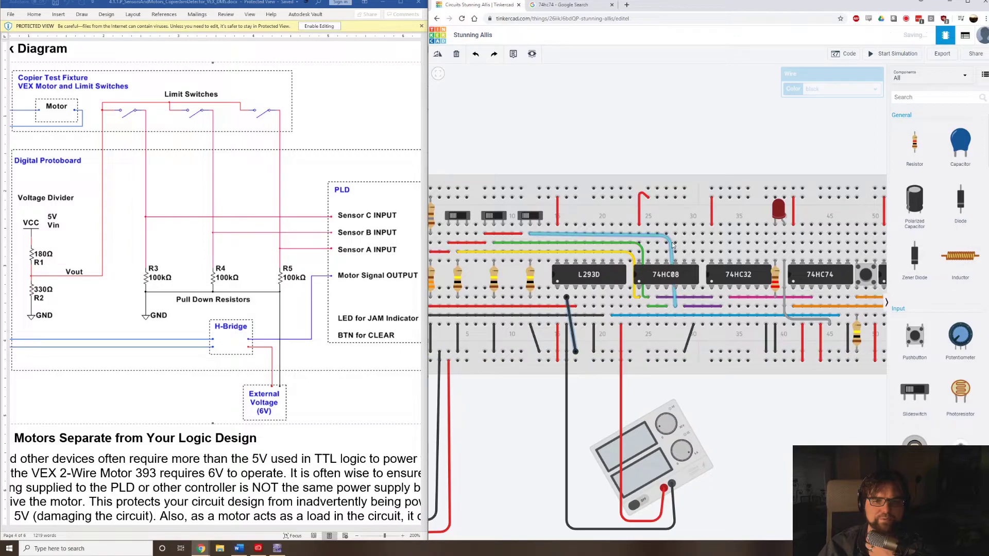
# Restart the simulation, operate all three slide switches to test motor and jam LED, and reset with the clear pushbutton.
pyautogui.click(881, 56)
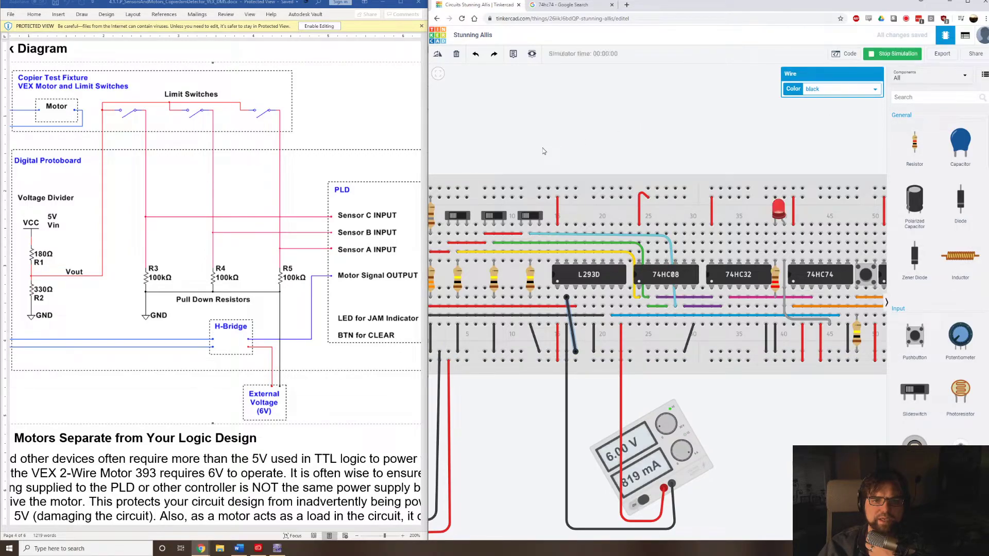
pyautogui.scroll(-3, 542, 147)
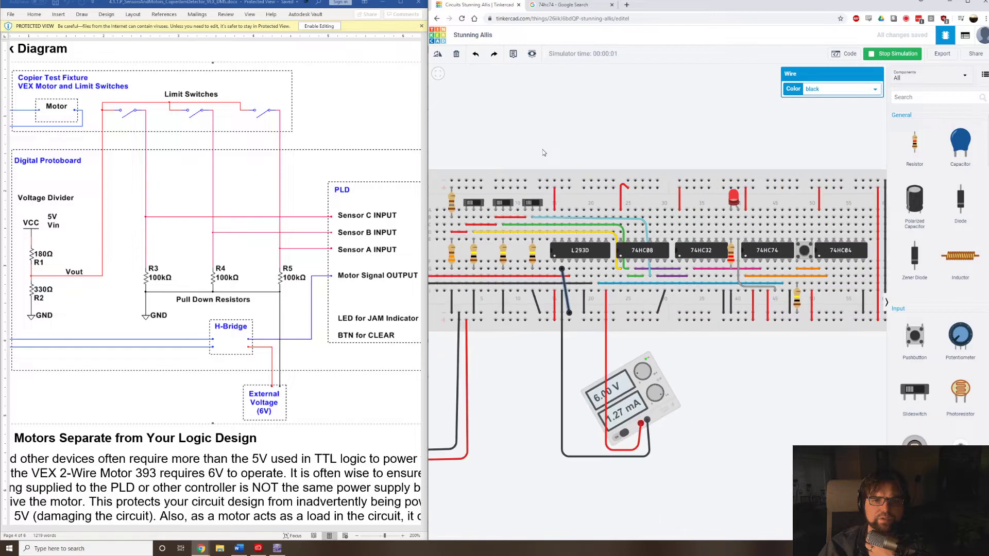
pyautogui.scroll(-1, 525, 154)
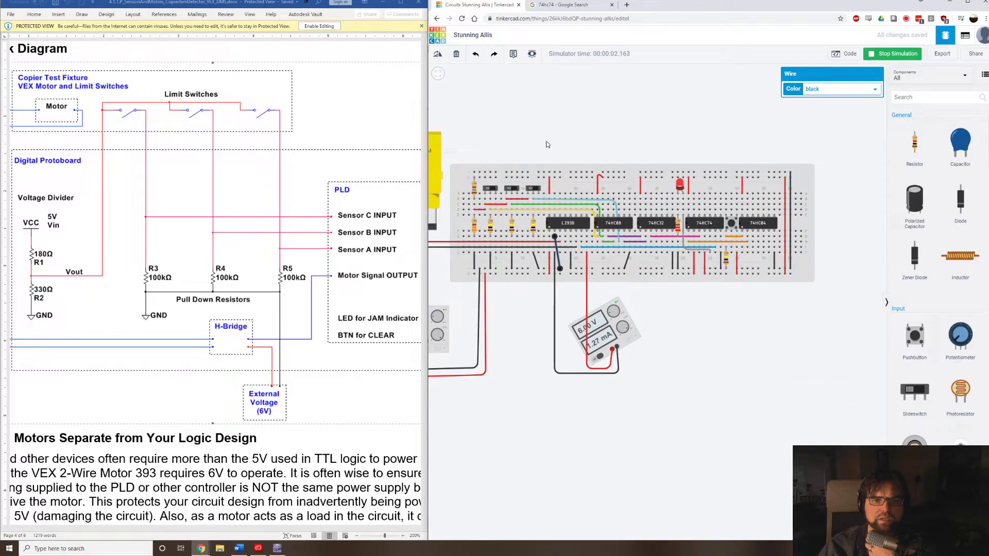
pyautogui.moveTo(547, 144); pyautogui.dragTo(585, 150)
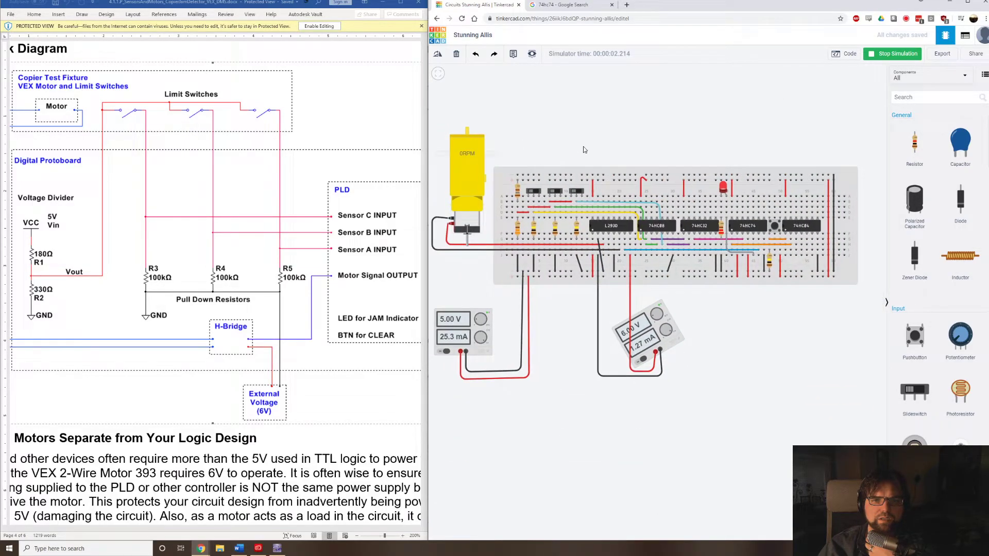
pyautogui.click(576, 190)
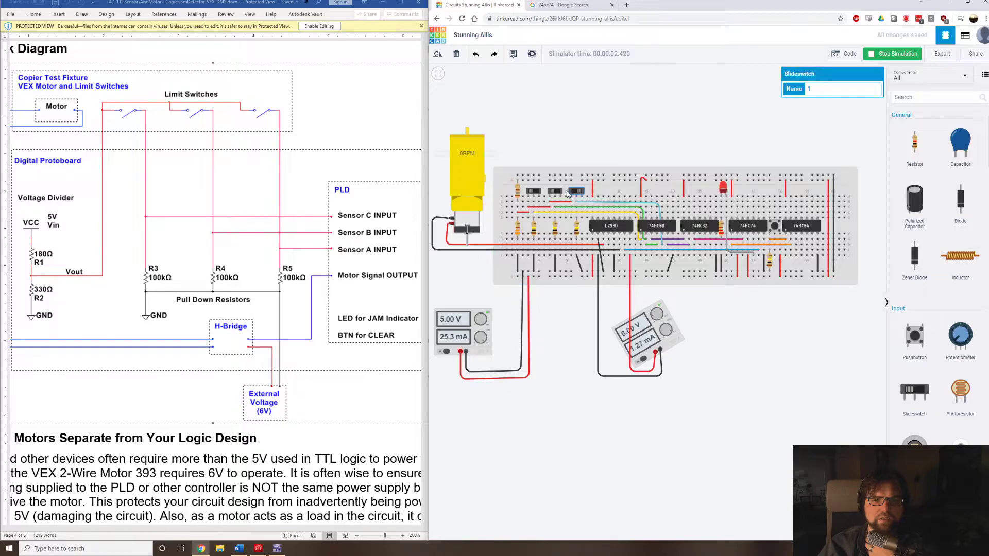
pyautogui.click(554, 191)
pyautogui.click(535, 192)
pyautogui.click(556, 191)
pyautogui.click(775, 225)
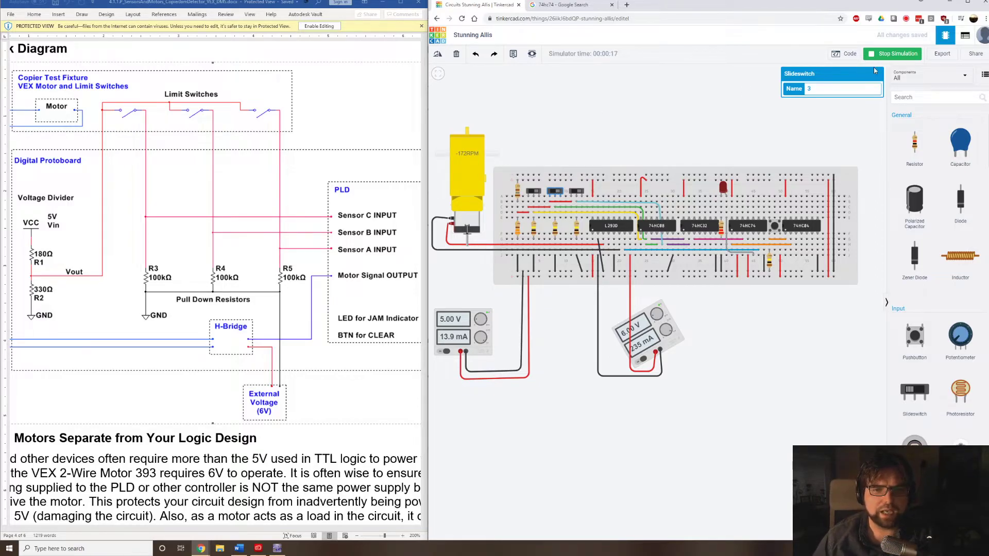
# Toggle the first, third and second slide switches to simulate another jam, and reset it with the clear pushbutton.
pyautogui.click(535, 192)
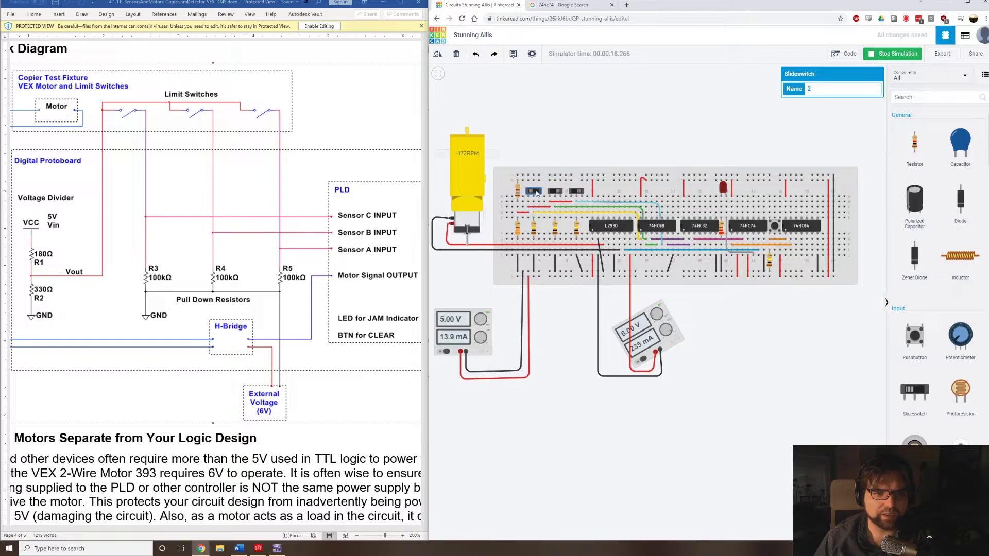
pyautogui.click(577, 191)
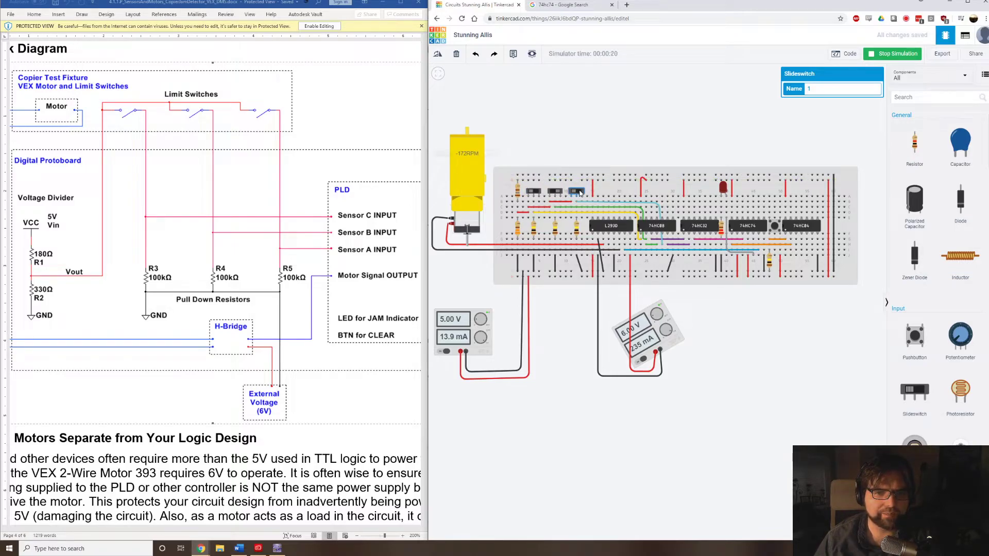
pyautogui.click(553, 193)
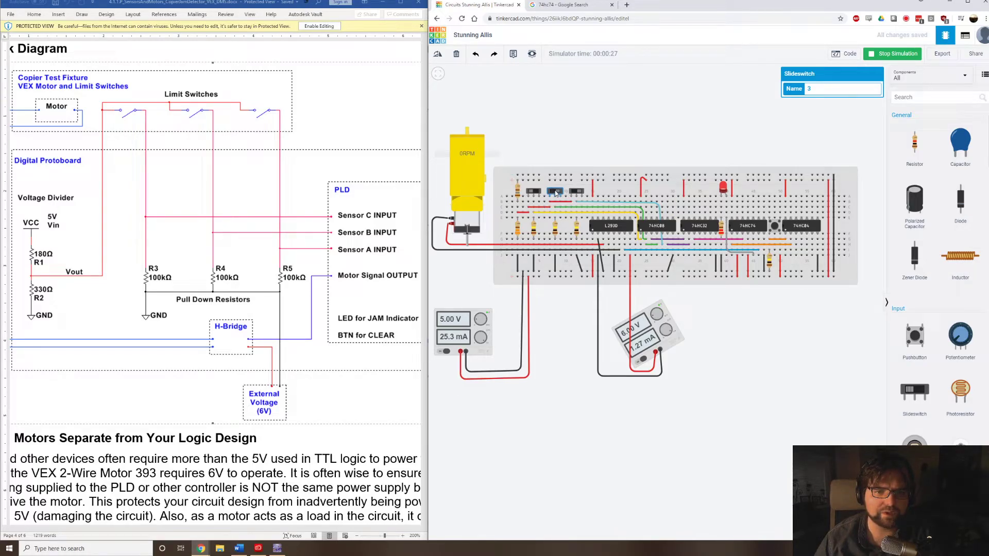
pyautogui.click(534, 191)
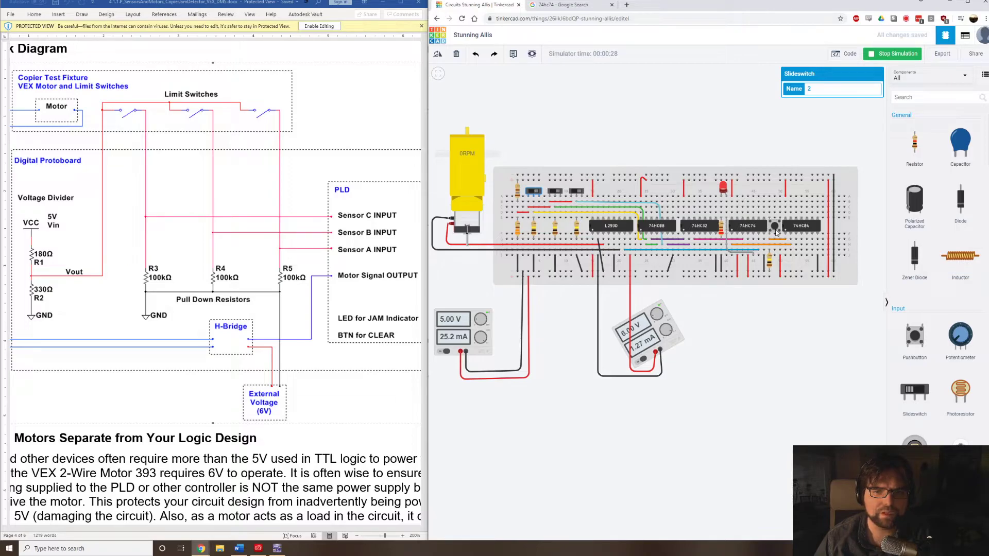
pyautogui.click(775, 229)
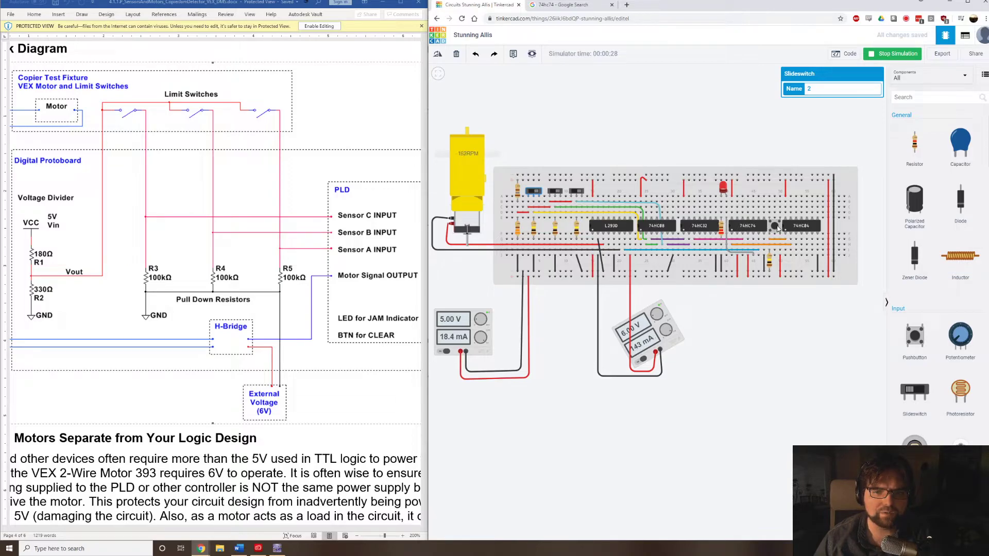
# Repeat the jam-and-clear test using the third and second slide switches and the pushbutton, and stop the simulation.
pyautogui.click(577, 191)
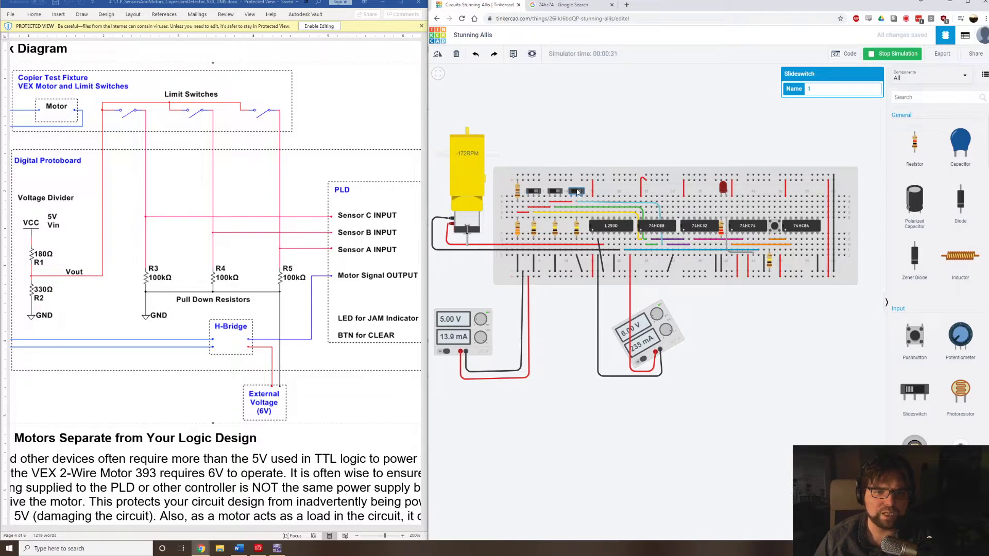
pyautogui.click(556, 191)
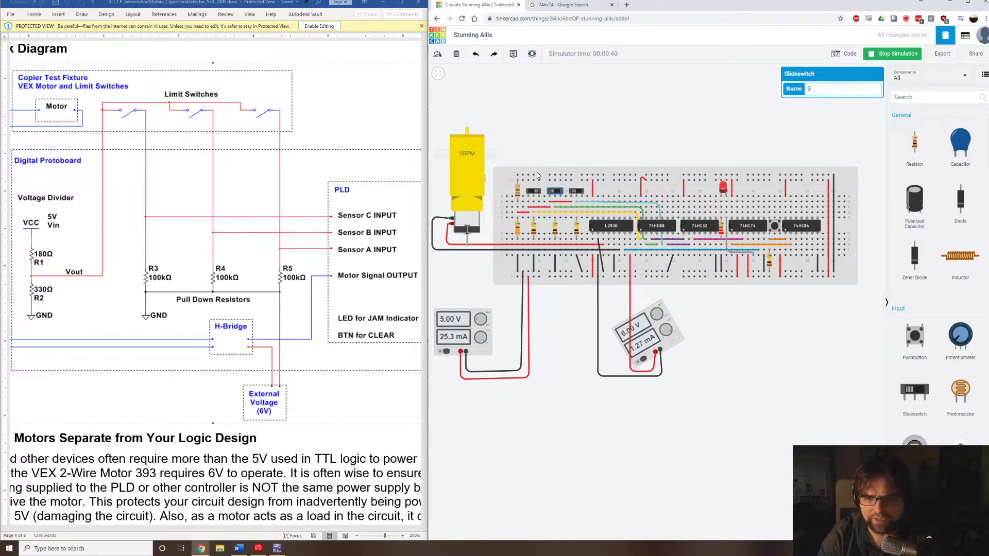
pyautogui.click(775, 228)
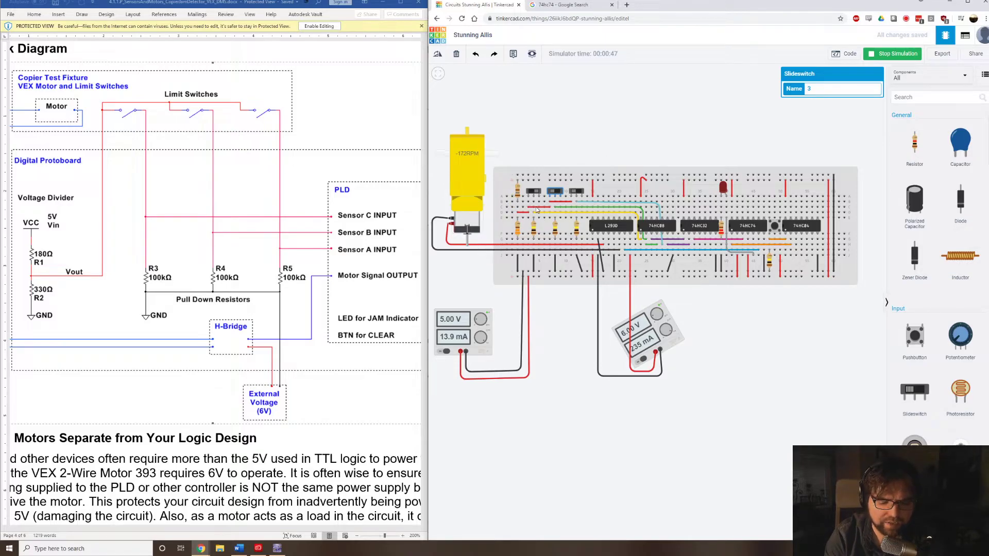
pyautogui.click(577, 192)
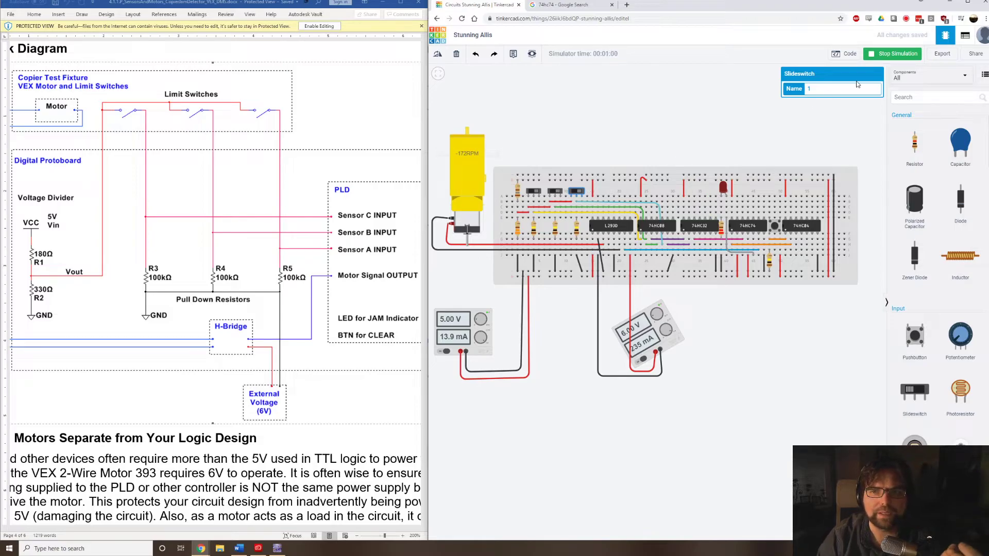
pyautogui.click(873, 54)
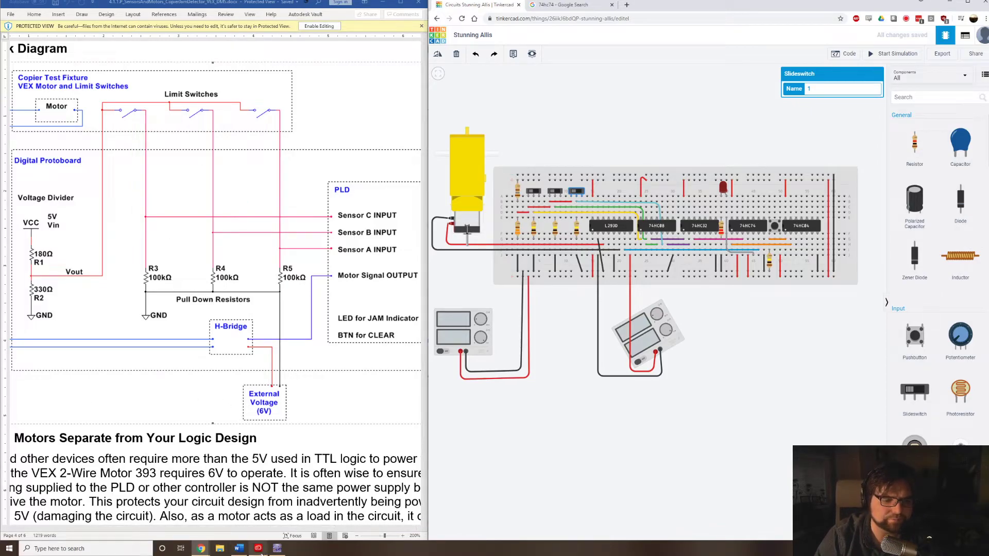
# Switch to Multisim and bring the whole schematic, from the 74LS08D gates to the 74LS74D flip-flop, into view.
pyautogui.moveTo(277, 549)
pyautogui.click(299, 515)
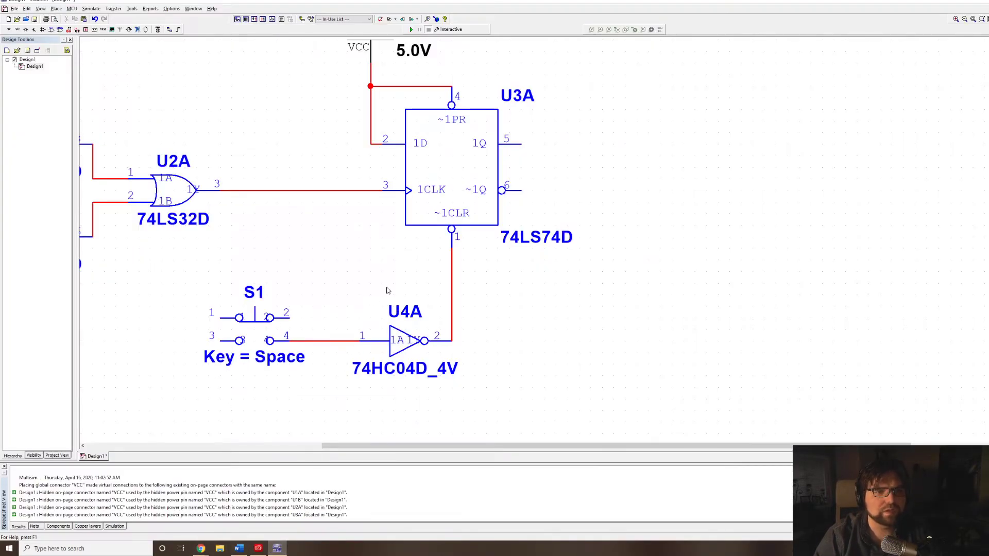
pyautogui.moveTo(193, 93); pyautogui.dragTo(341, 112)
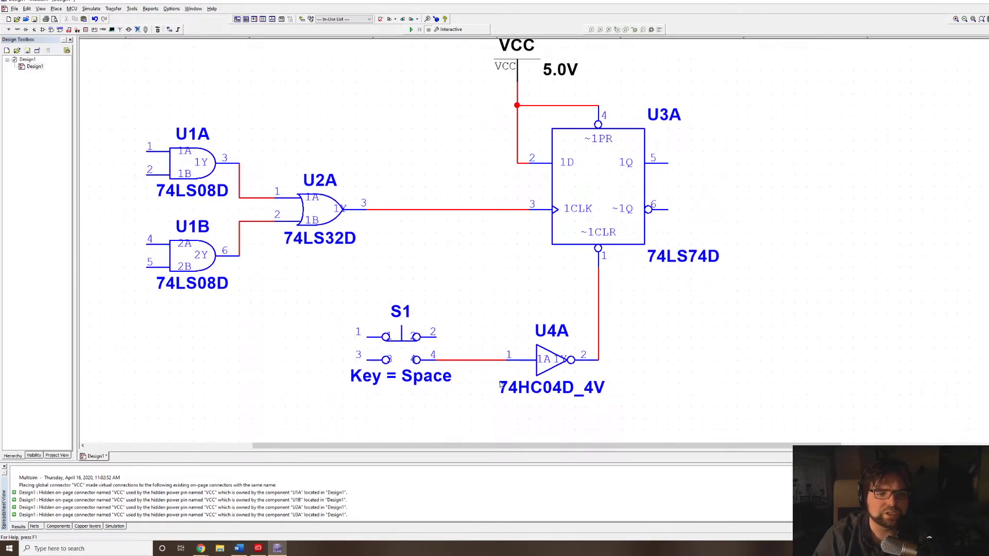
# Move pushbutton S1 to the left, away from the 74HC04D_4V inverter, and open the component selection for placing a new part.
pyautogui.click(425, 337)
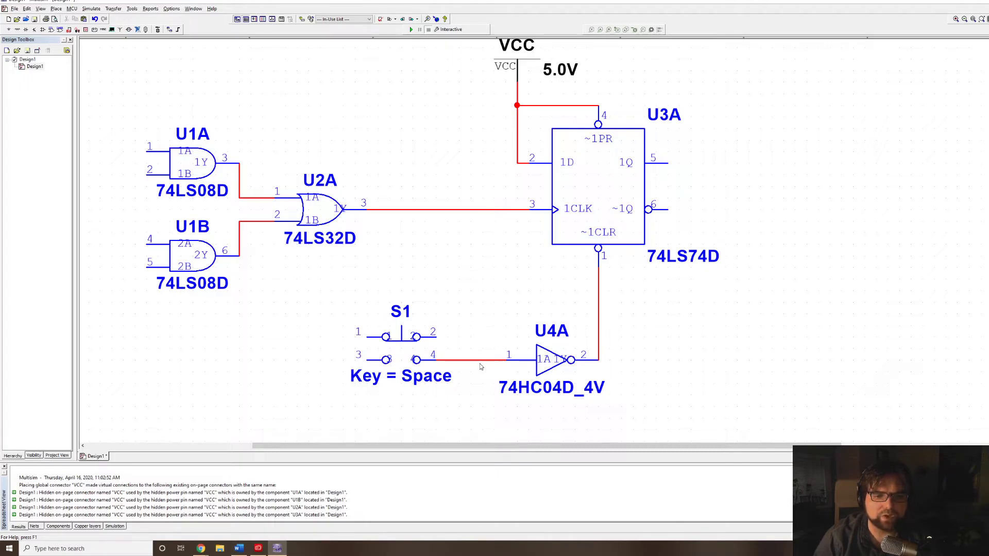
pyautogui.click(447, 209)
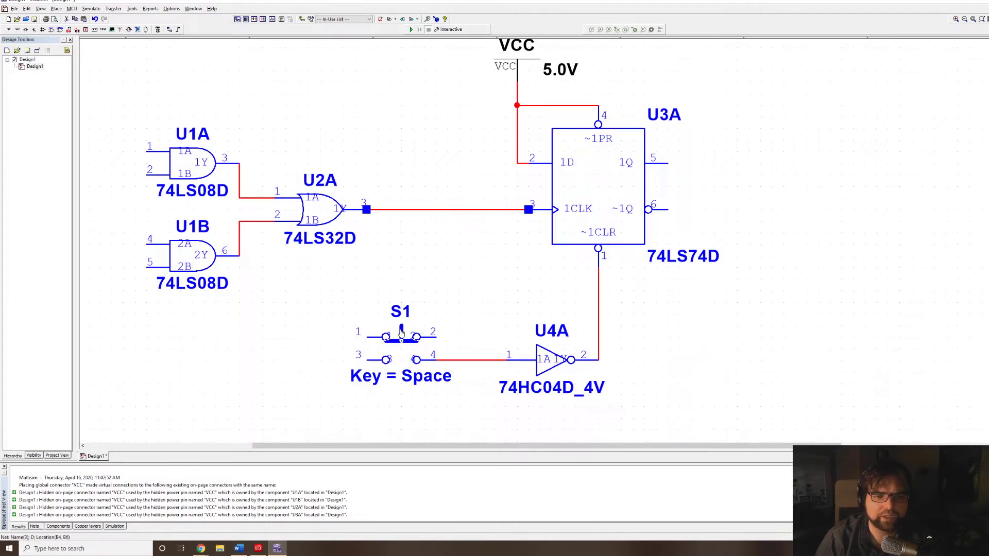
pyautogui.moveTo(418, 360); pyautogui.dragTo(313, 349)
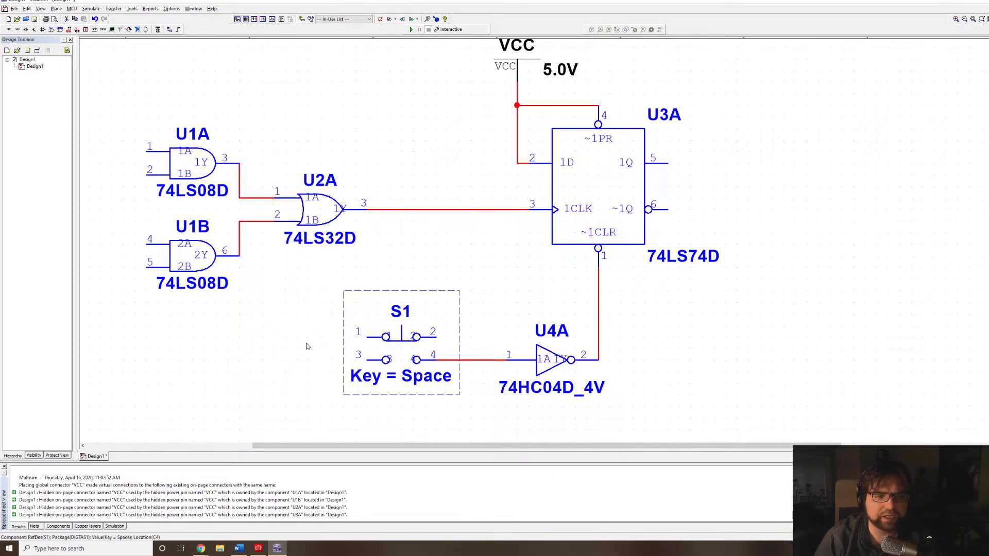
pyautogui.click(395, 286)
pyautogui.hotkey('ctrl', 'w')
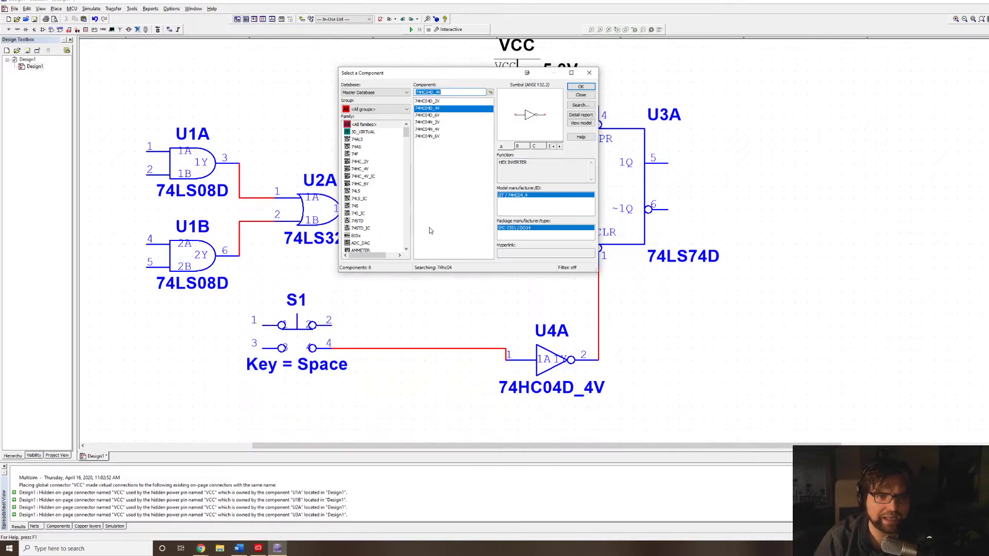
pyautogui.moveTo(447, 93); pyautogui.dragTo(428, 93)
pyautogui.write('8')
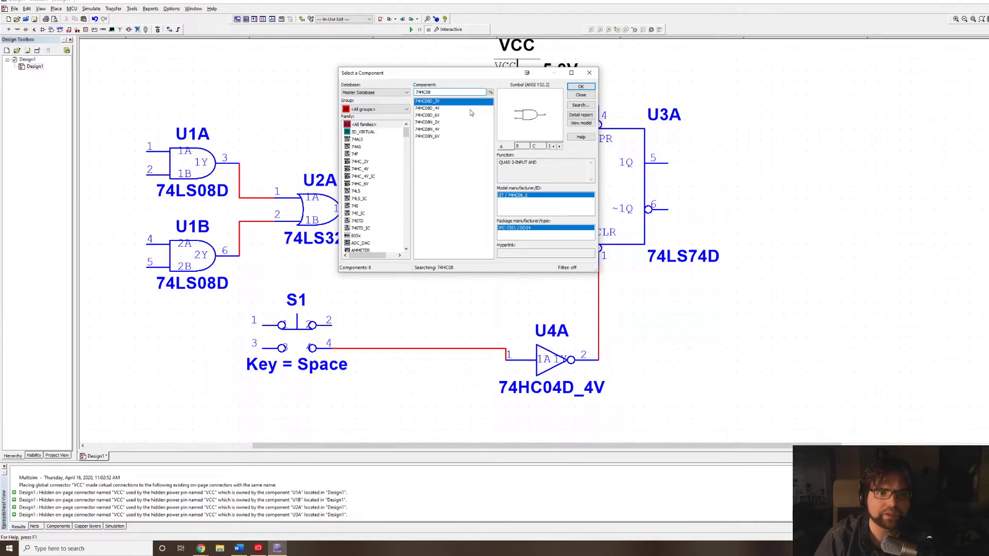
pyautogui.click(432, 108)
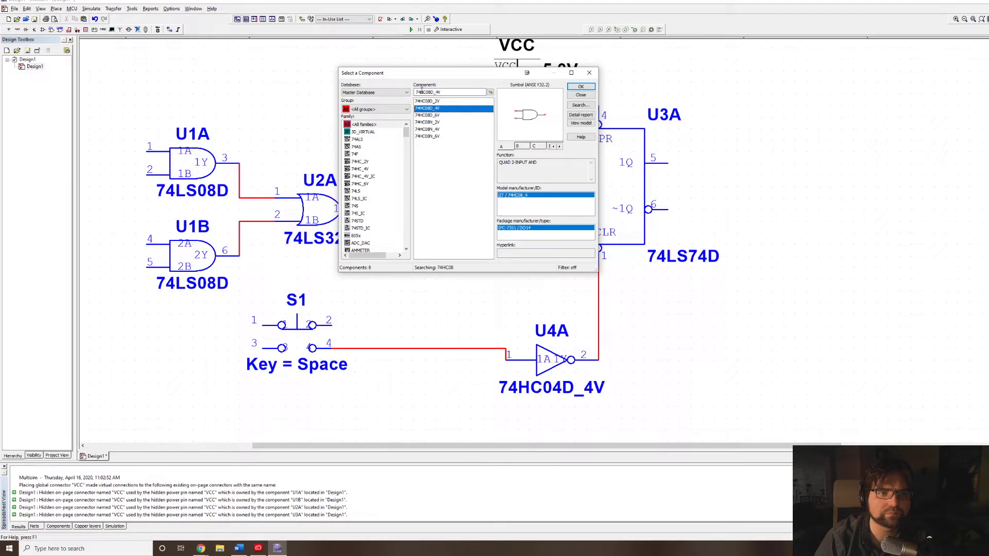
# Find the 74LS08D AND gate under 74LS08 and place section C of U1 between pushbutton S1 and the inverter.
pyautogui.moveTo(441, 92); pyautogui.dragTo(424, 92)
pyautogui.press('BackSpace')
pyautogui.press('BackSpace')
pyautogui.press('BackSpace')
pyautogui.press('BackSpace')
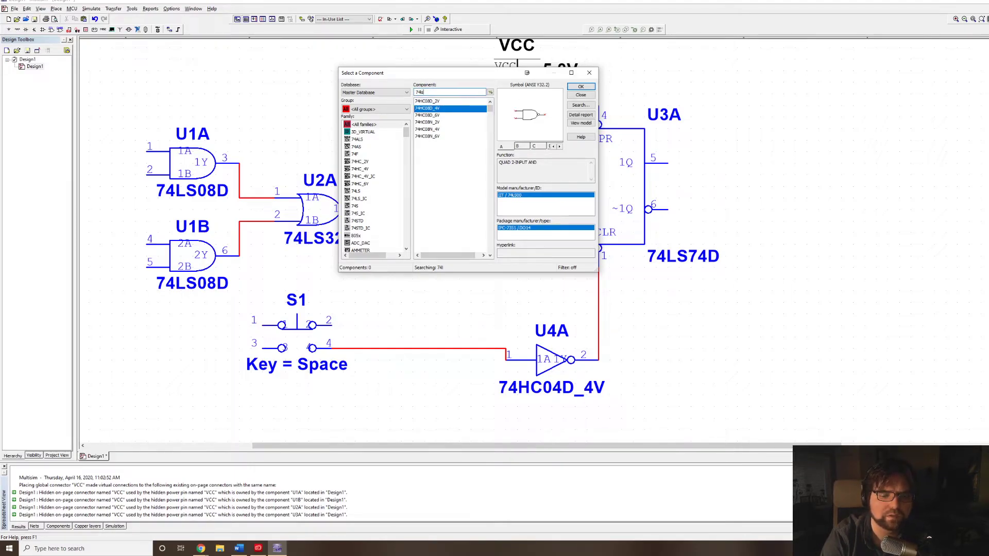
pyautogui.write('74ls08')
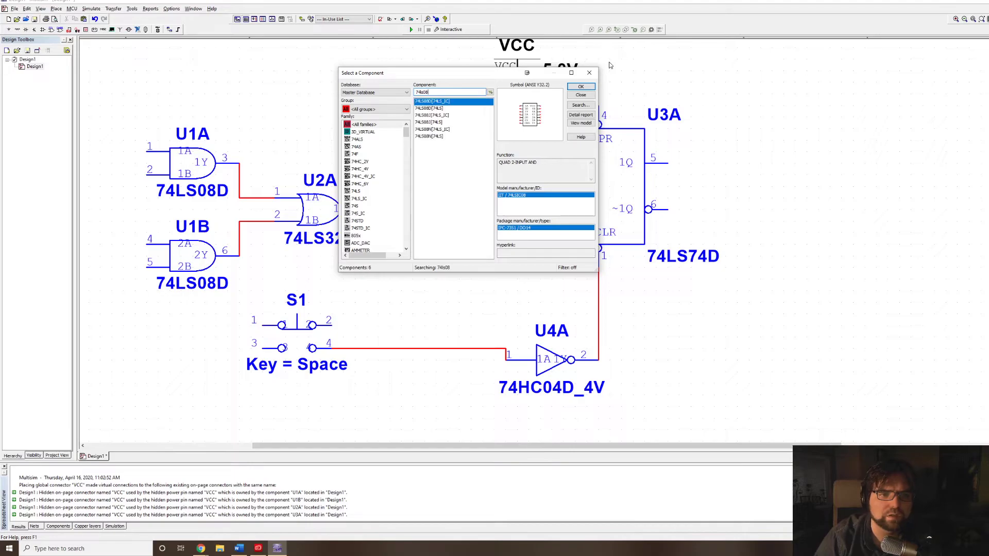
pyautogui.click(445, 110)
pyautogui.click(582, 88)
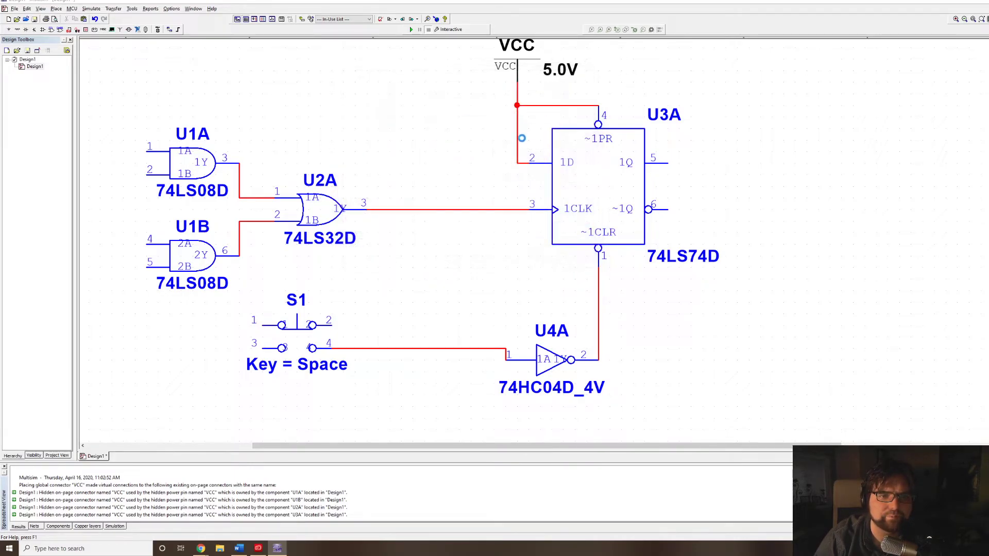
pyautogui.click(533, 131)
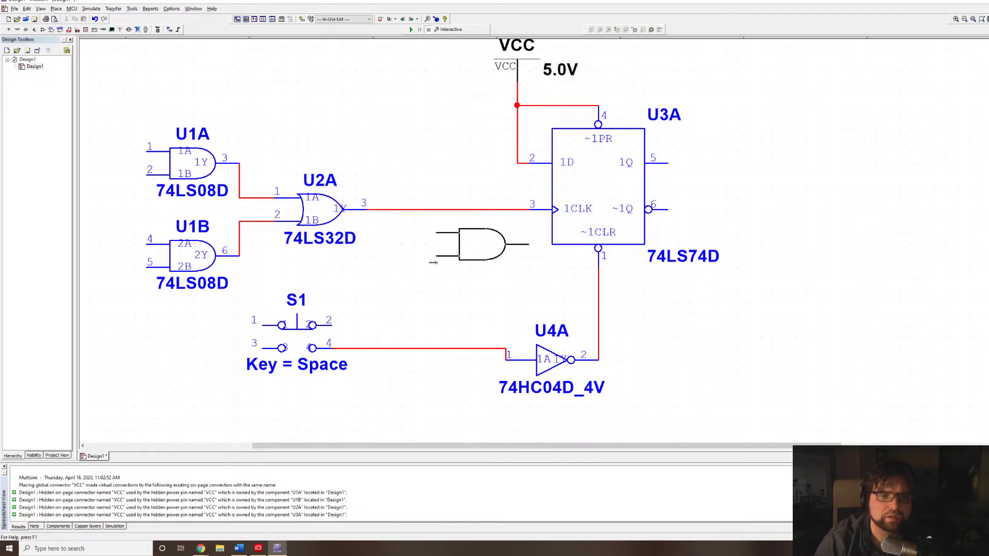
pyautogui.click(388, 305)
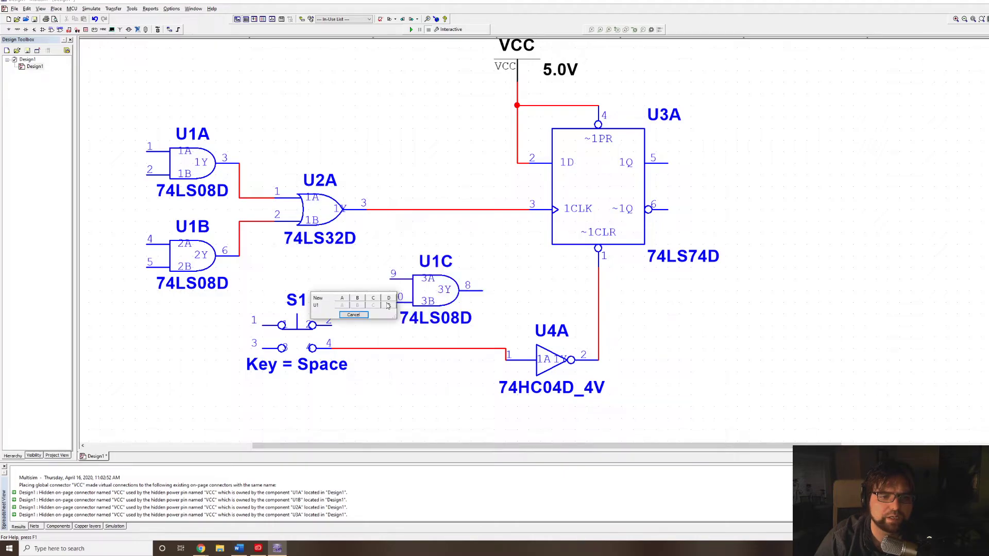
pyautogui.click(353, 315)
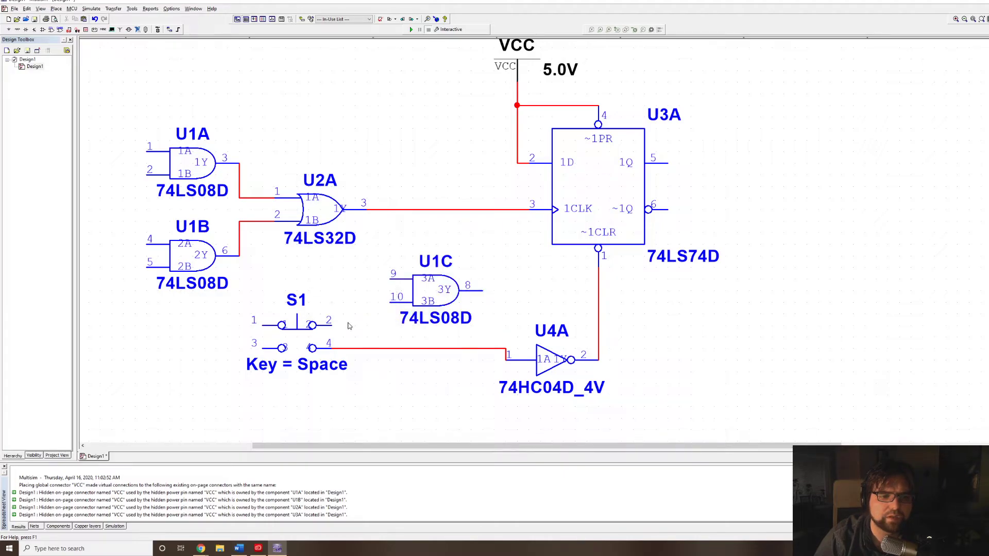
# Replace the wire from S1 pin 4 to the inverter with a wire to pin 10 of AND gate U1C.
pyautogui.click(399, 350)
pyautogui.press('Delete')
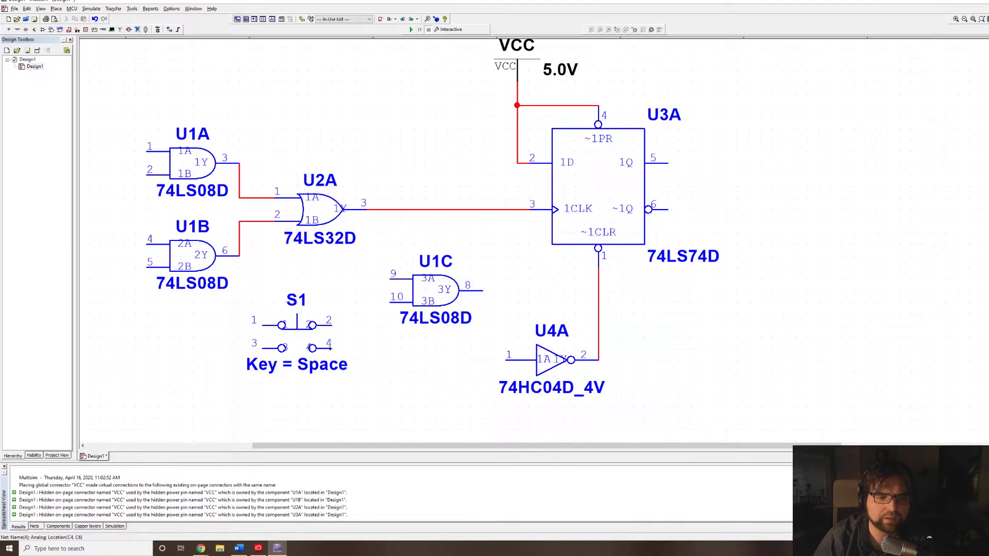
pyautogui.click(331, 349)
pyautogui.click(394, 302)
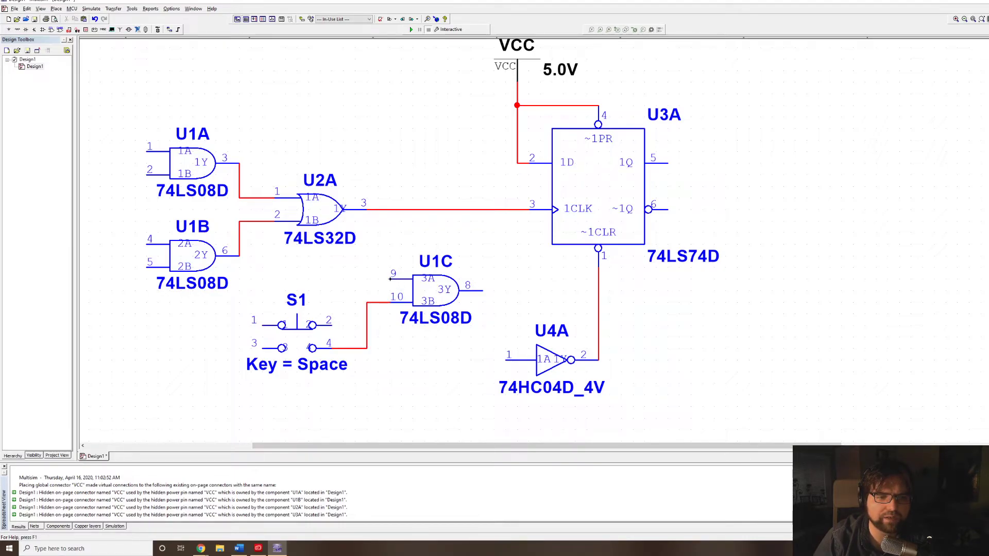
# Connect U1C pin 9 to the OR gate's output line, and wire U1C output pin 8 to inverter input pin 1.
pyautogui.click(390, 279)
pyautogui.click(378, 209)
pyautogui.click(482, 290)
pyautogui.click(505, 360)
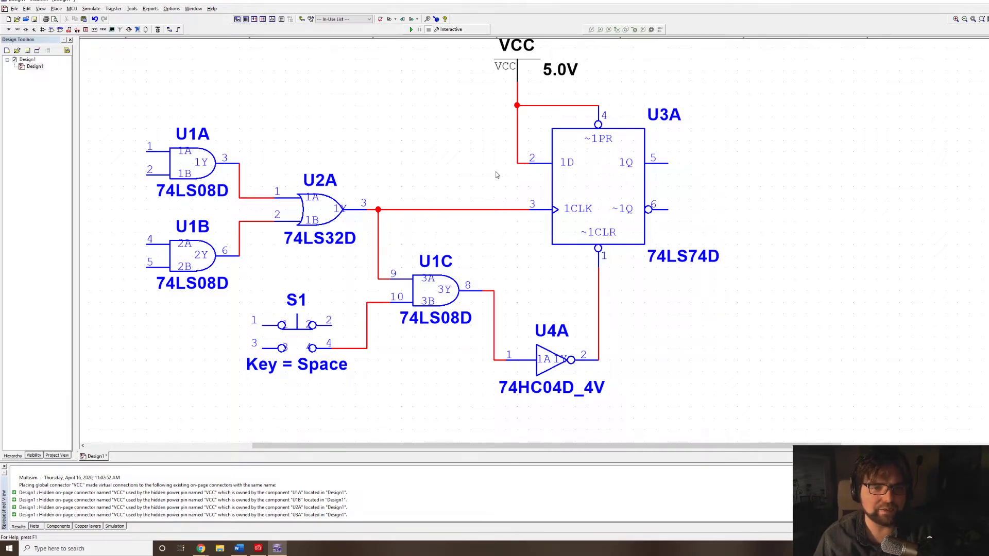
pyautogui.click(671, 162)
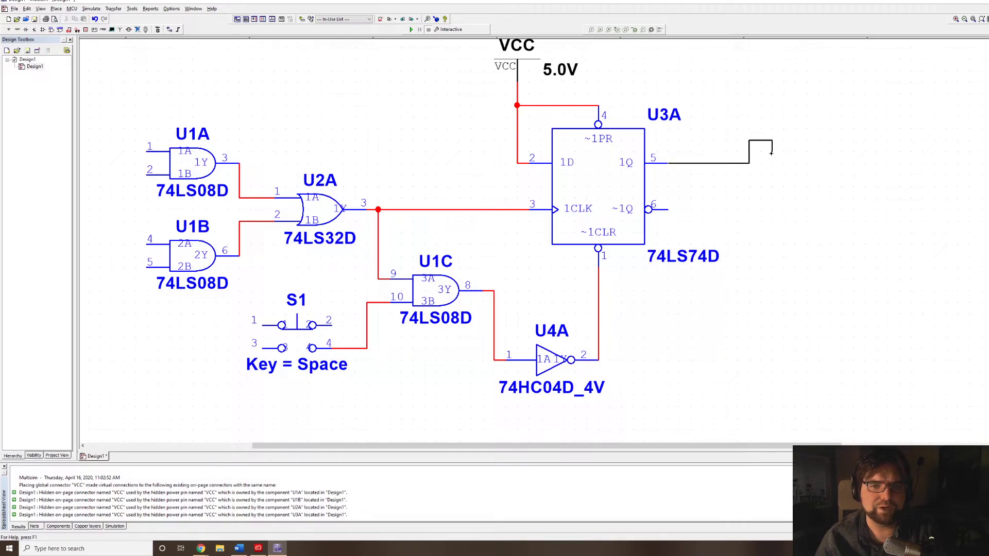
pyautogui.press('Escape')
pyautogui.click(486, 210)
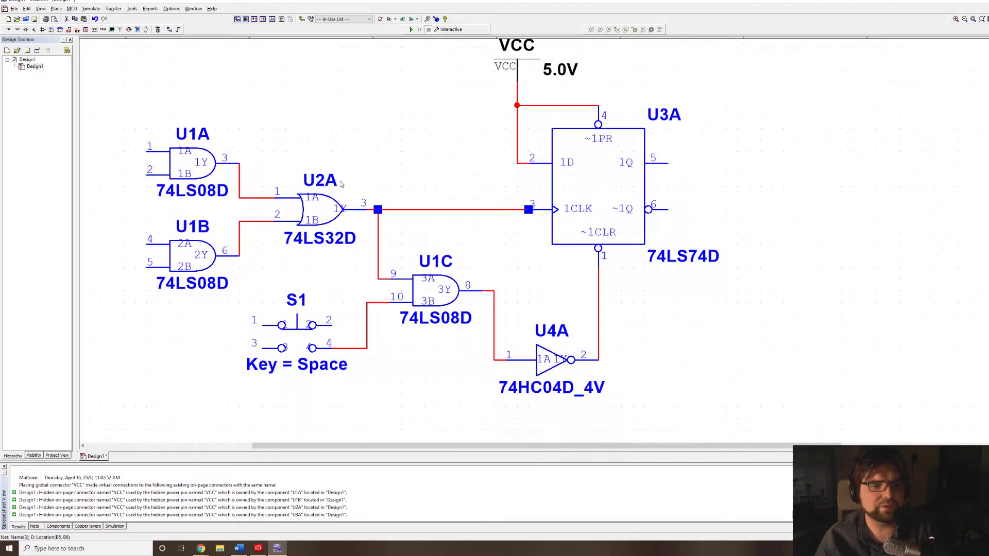
pyautogui.click(328, 223)
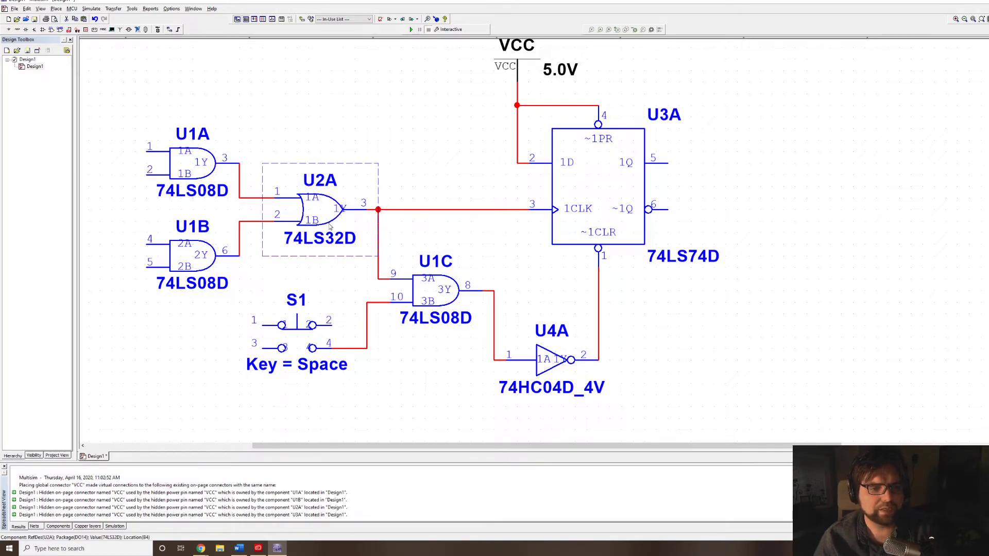
pyautogui.click(433, 288)
pyautogui.click(575, 208)
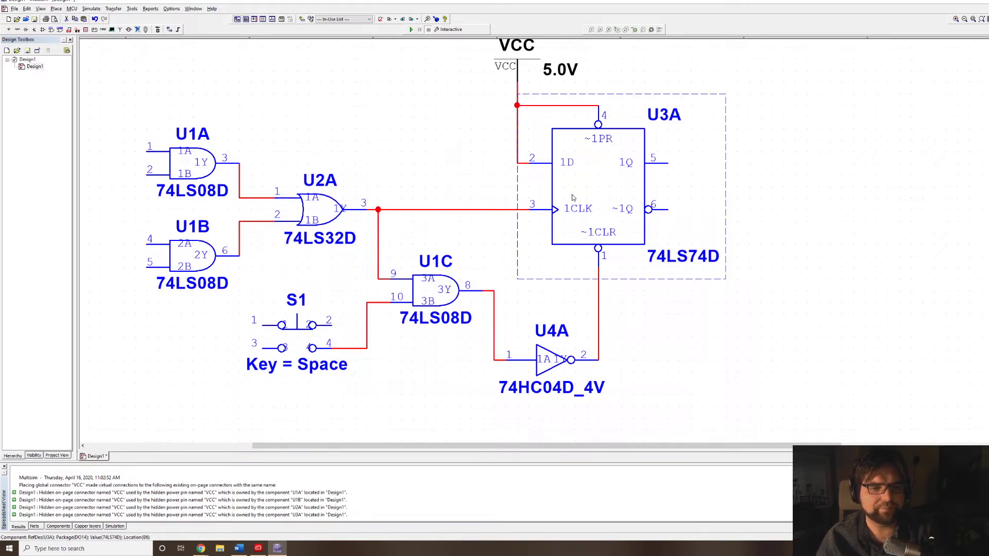
# Switch to Tinkercad and delete the grey wire running from the jam LED's column 40 to column 45 below the 74HC74.
pyautogui.hotkey('alt', 'Tab')
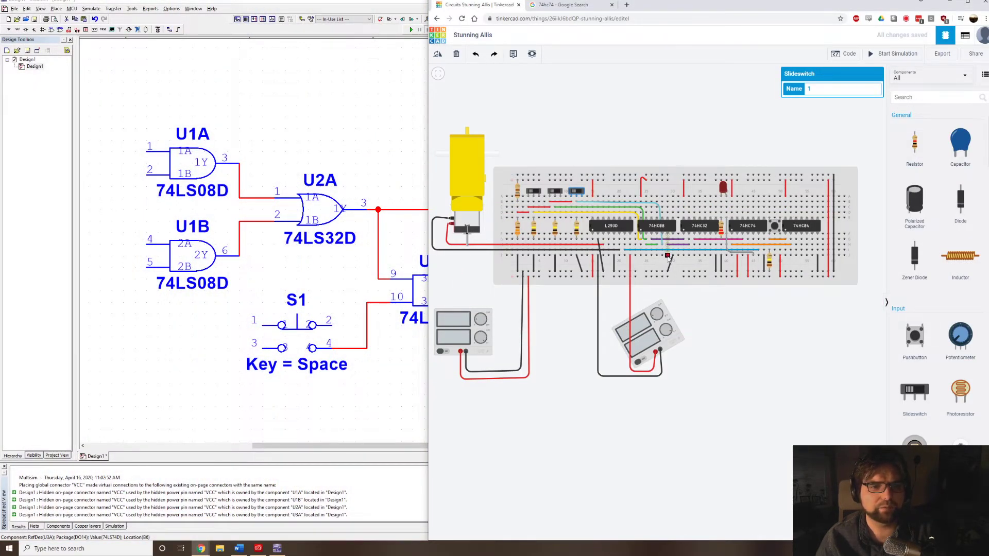
pyautogui.scroll(5, 670, 258)
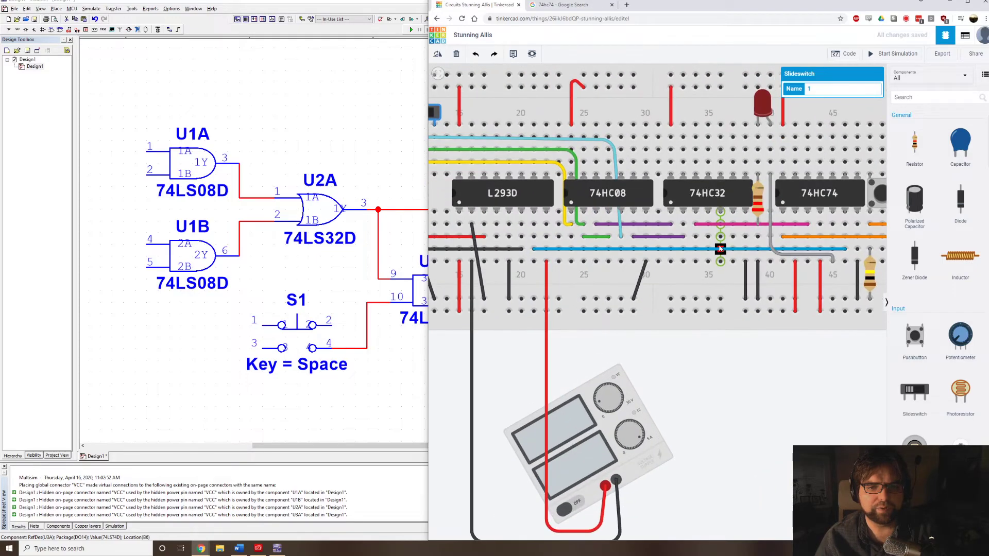
pyautogui.scroll(1, 721, 249)
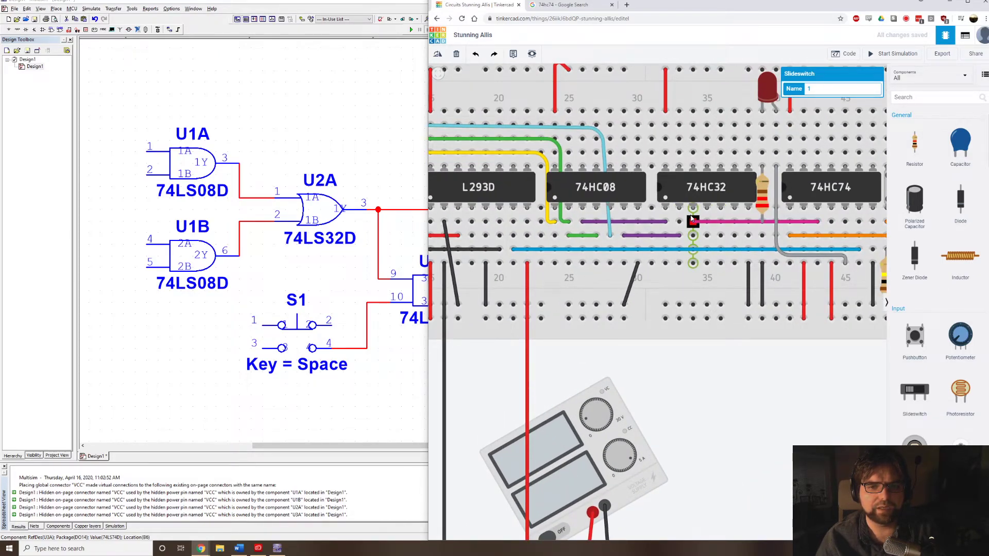
pyautogui.moveTo(692, 222); pyautogui.dragTo(823, 224)
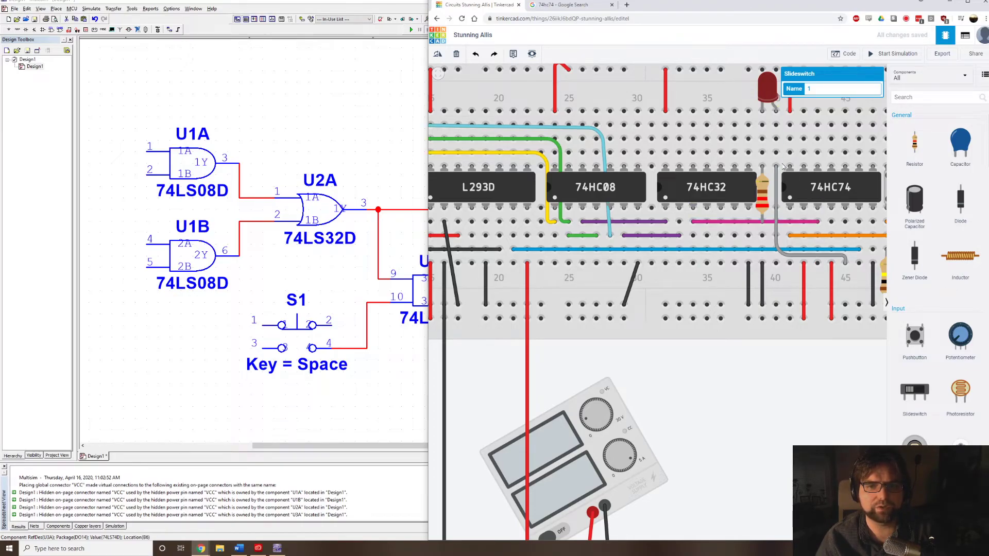
pyautogui.click(845, 263)
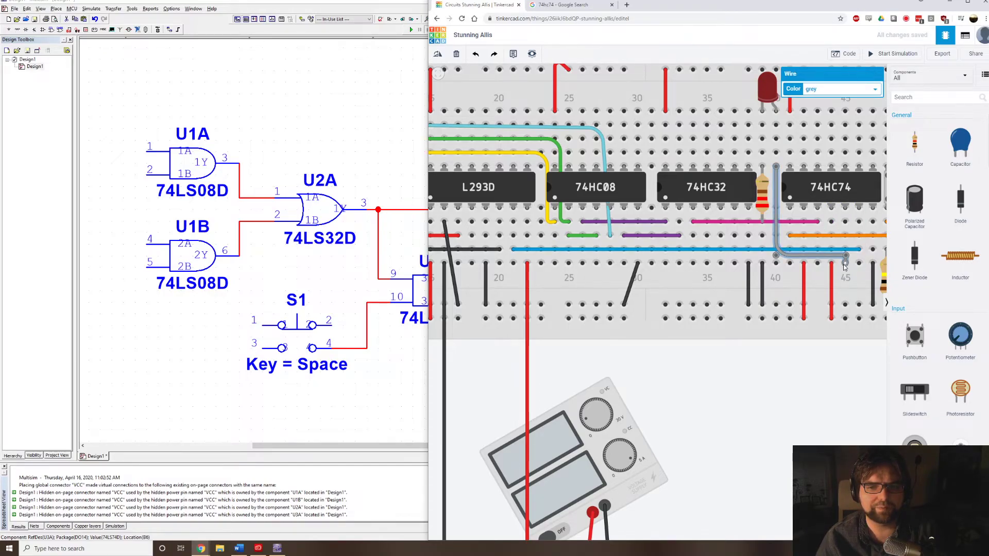
pyautogui.moveTo(845, 264)
pyautogui.mouseDown()
pyautogui.moveTo(734, 209)
pyautogui.moveTo(796, 255)
pyautogui.moveTo(846, 262)
pyautogui.mouseUp()
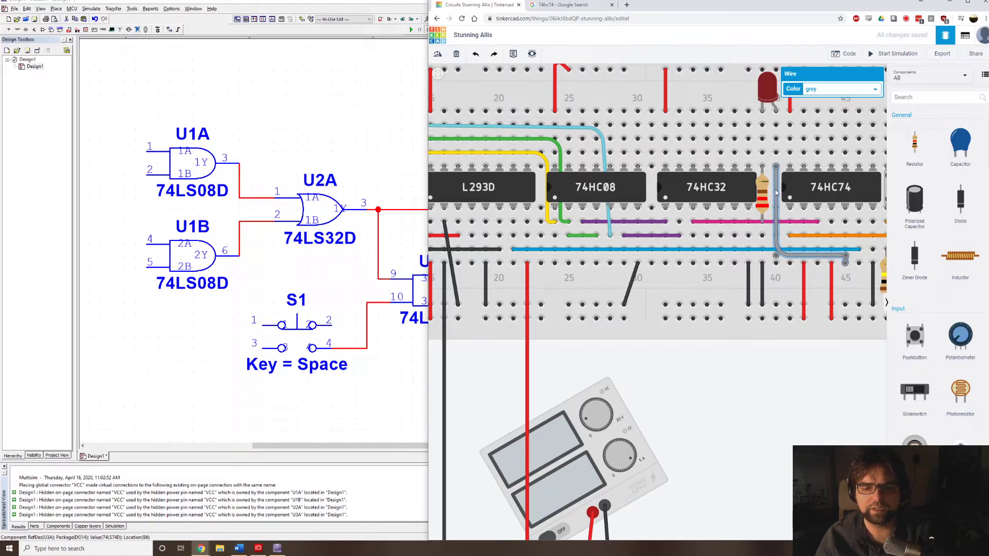
pyautogui.press('Delete')
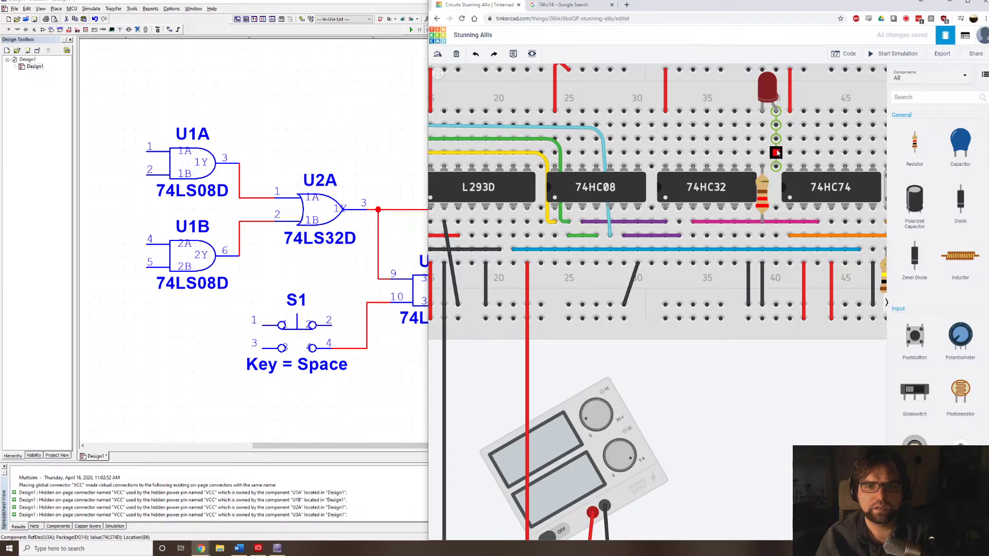
# Draw a bent grey wire from the jam LED's column 40 over the 74HC32 to its output in column 34.
pyautogui.click(776, 153)
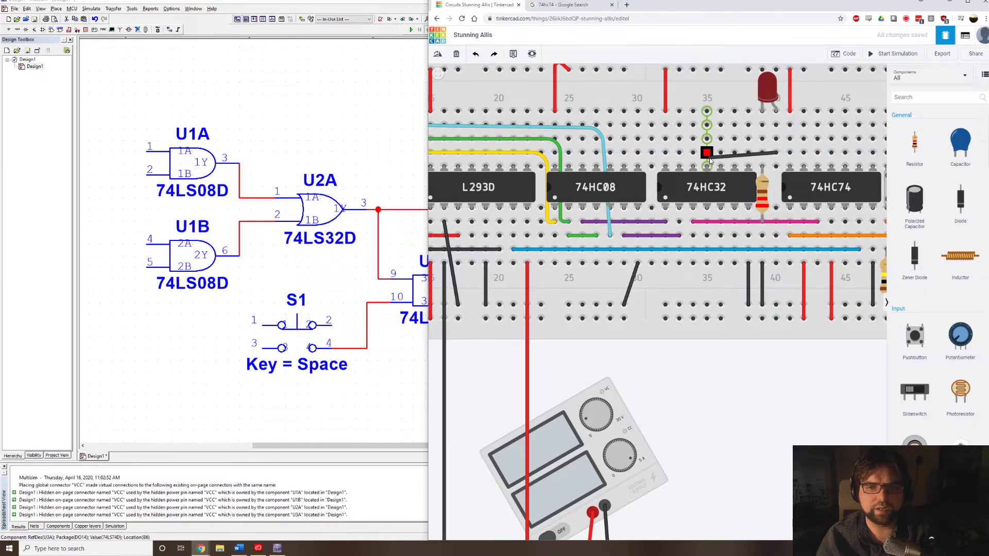
pyautogui.click(708, 166)
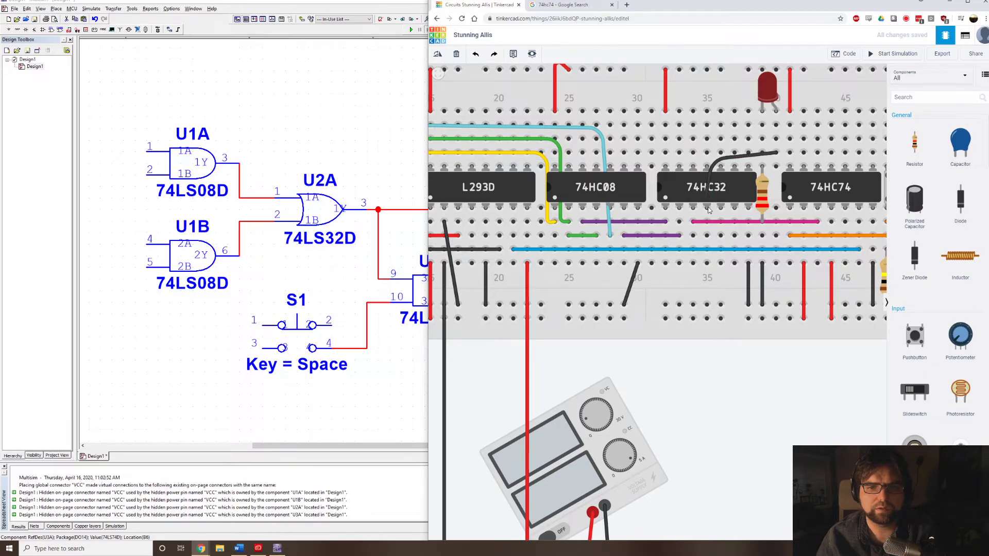
pyautogui.click(693, 236)
pyautogui.click(834, 94)
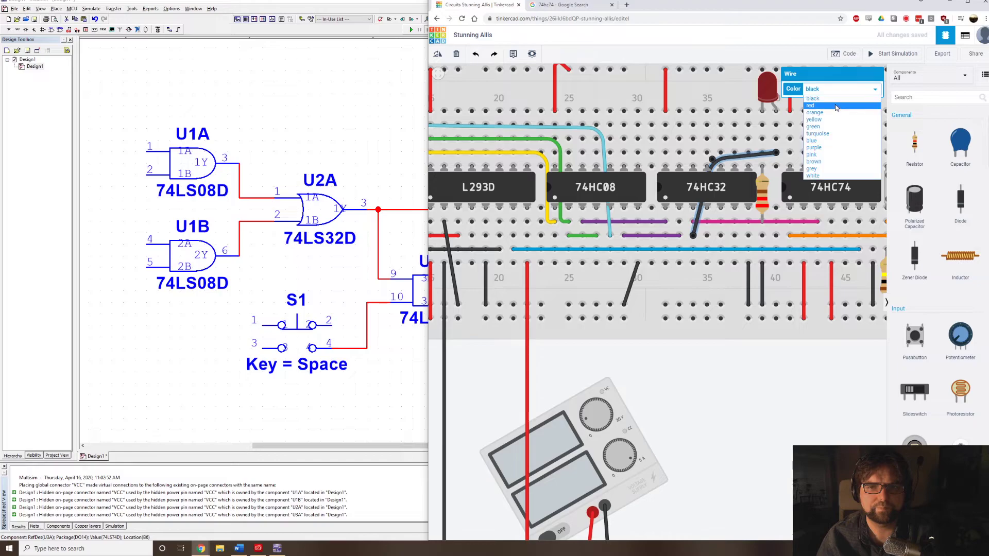
pyautogui.click(817, 170)
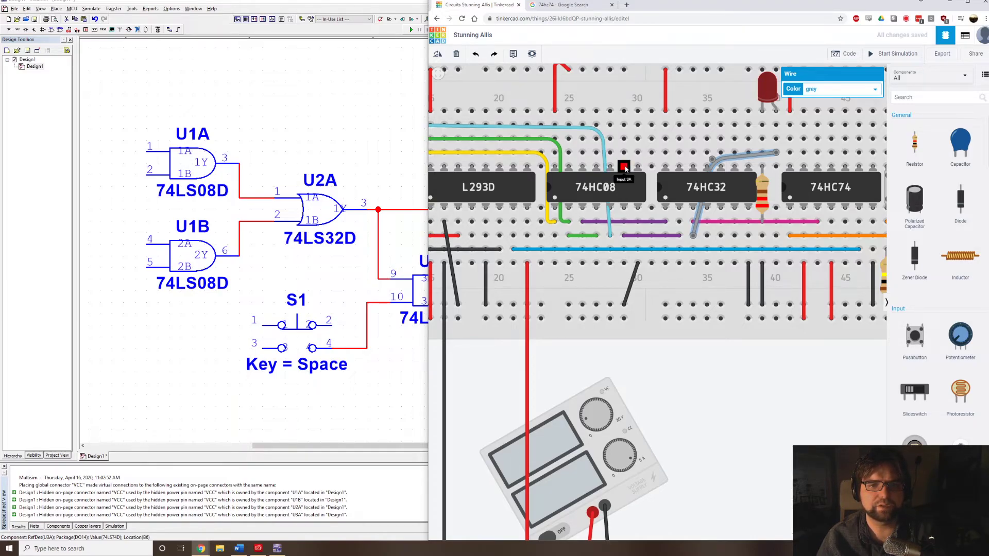
# Draw a bent purple wire from the 74HC32 output in column 34 to input 3A of the 74HC08 in column 29.
pyautogui.click(688, 246)
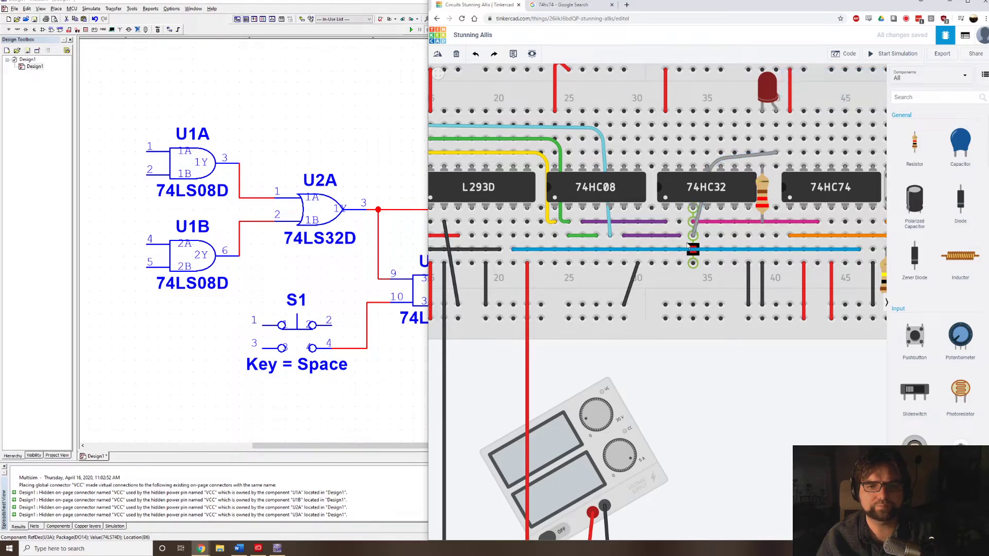
pyautogui.click(690, 248)
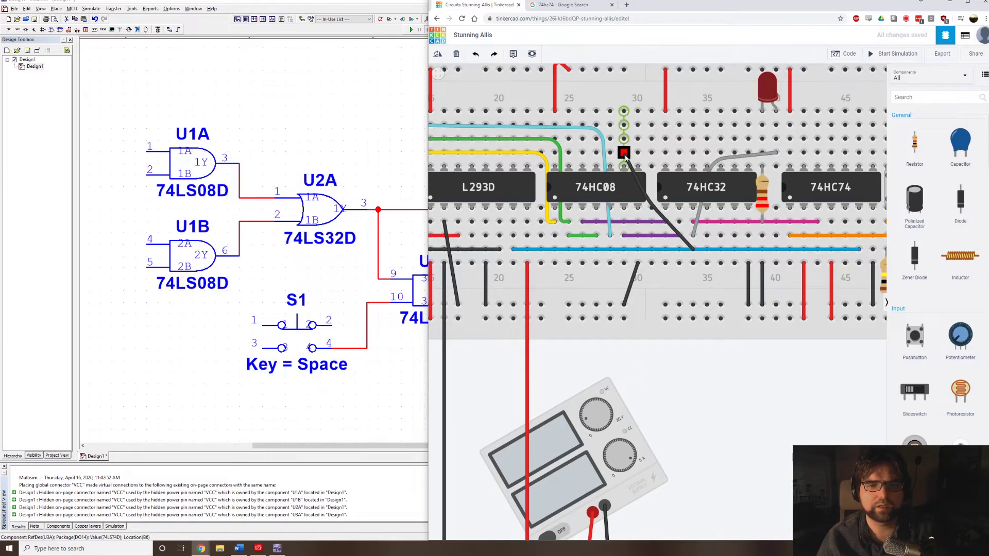
pyautogui.click(625, 154)
pyautogui.click(853, 90)
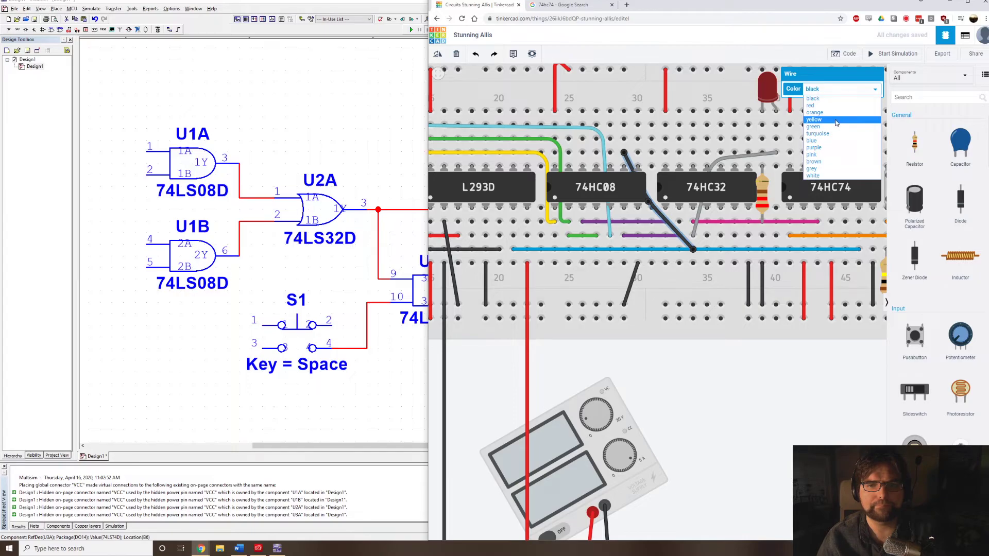
pyautogui.click(835, 148)
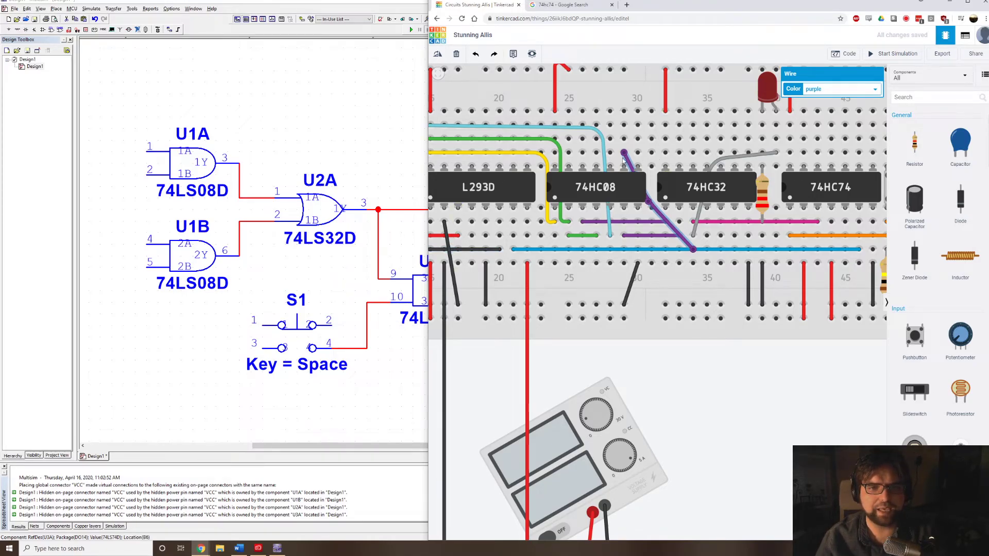
pyautogui.scroll(-3, 805, 364)
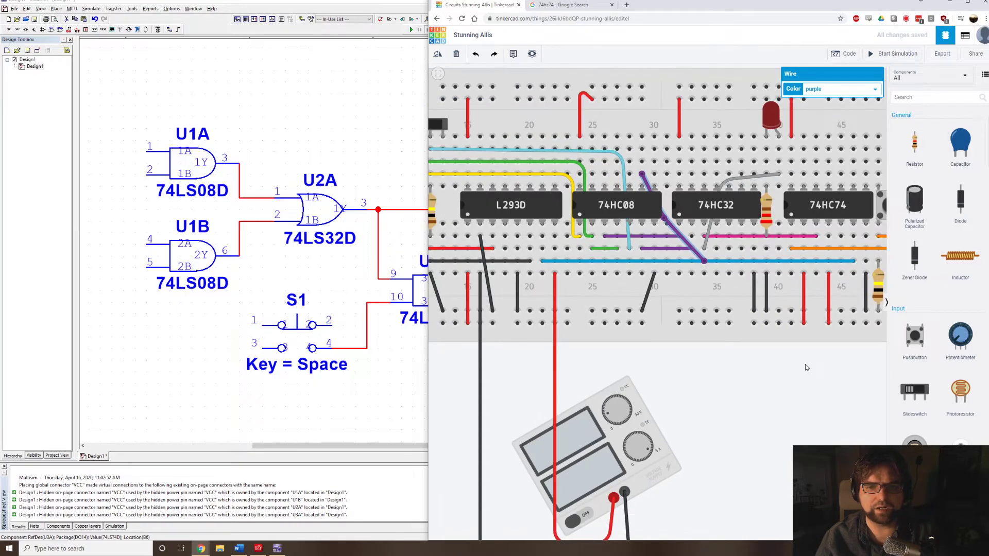
# Delete the short orange wire joining column 48 below the pushbutton to column 51 below the 74HC04.
pyautogui.click(805, 364)
pyautogui.moveTo(805, 363); pyautogui.dragTo(715, 354)
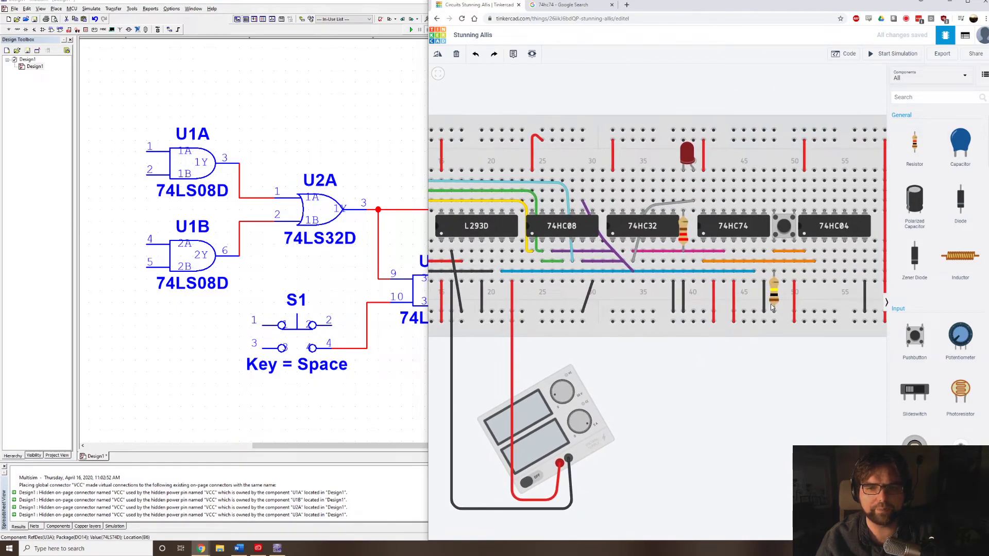
pyautogui.click(792, 252)
pyautogui.press('Delete')
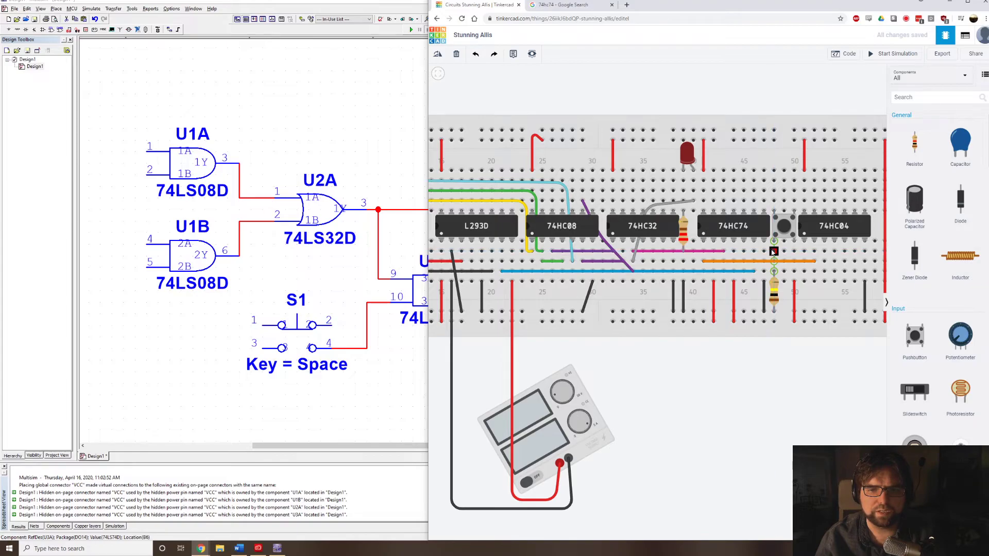
# Draw a bent orange wire from the pushbutton's column 48 over the 74HC74 and 74HC32 to input 3B of the 74HC08 in column 28.
pyautogui.click(770, 250)
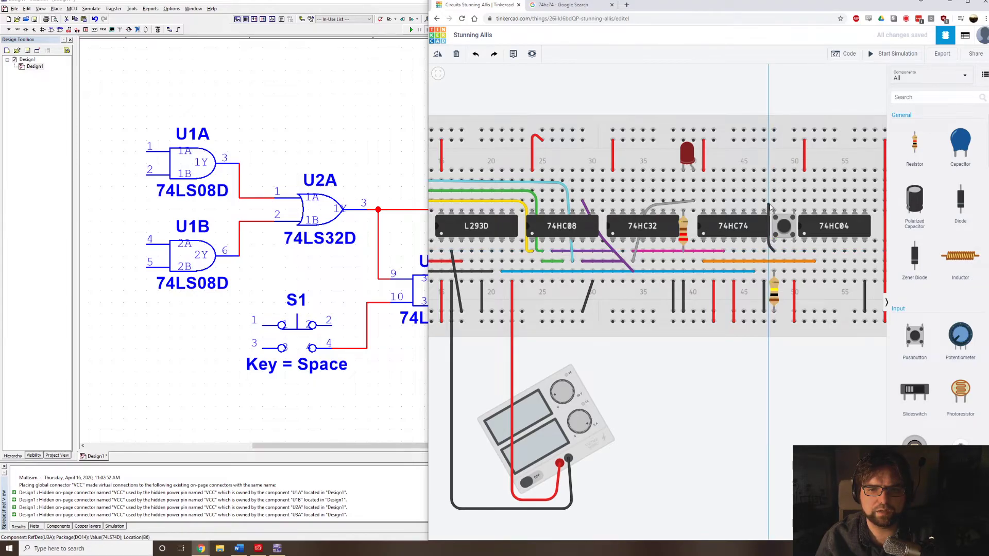
pyautogui.click(770, 206)
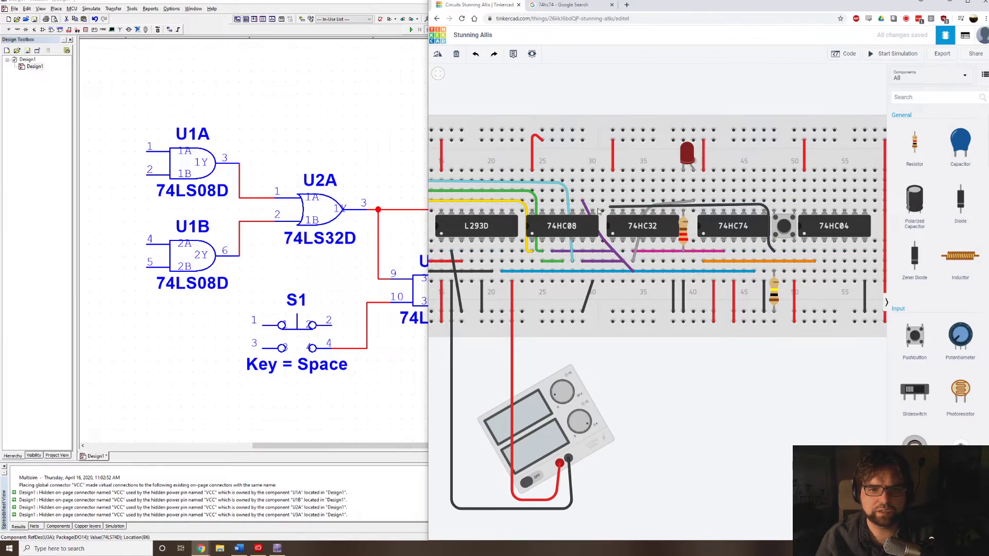
pyautogui.click(572, 202)
pyautogui.click(832, 89)
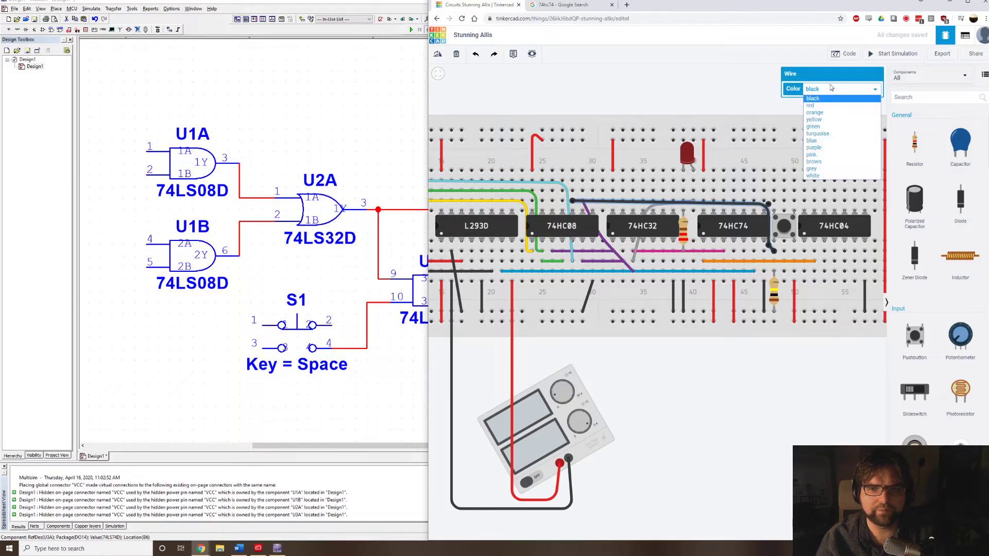
pyautogui.click(815, 112)
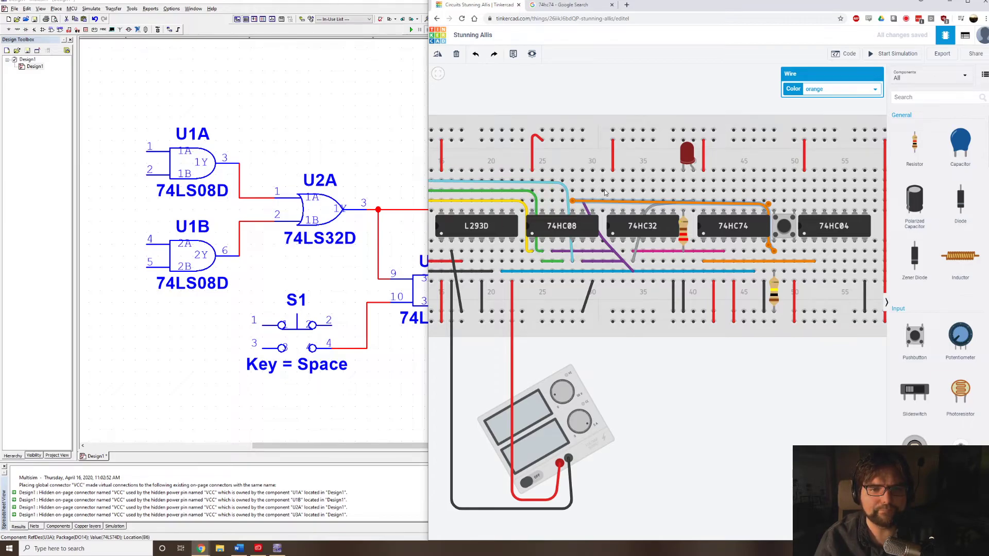
pyautogui.scroll(2, 605, 193)
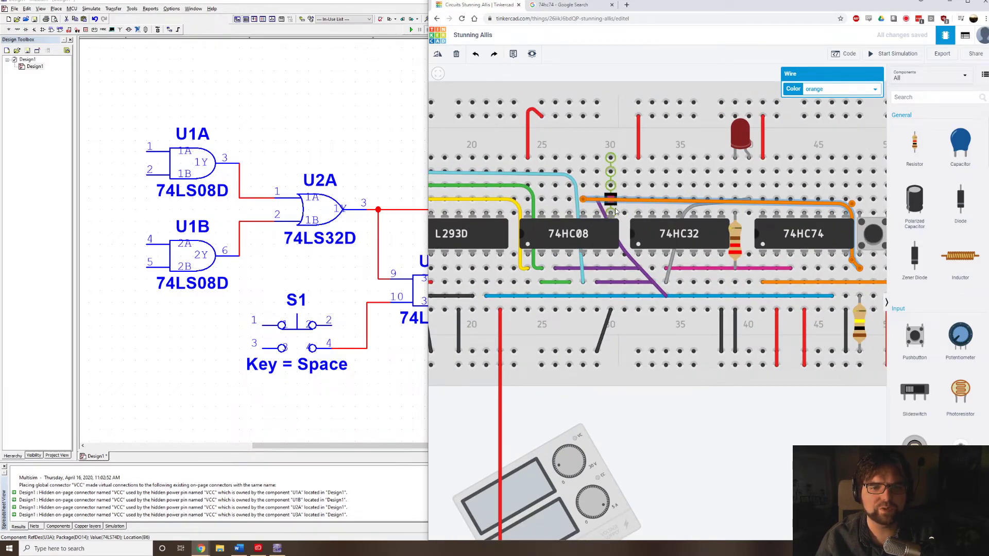
pyautogui.click(611, 199)
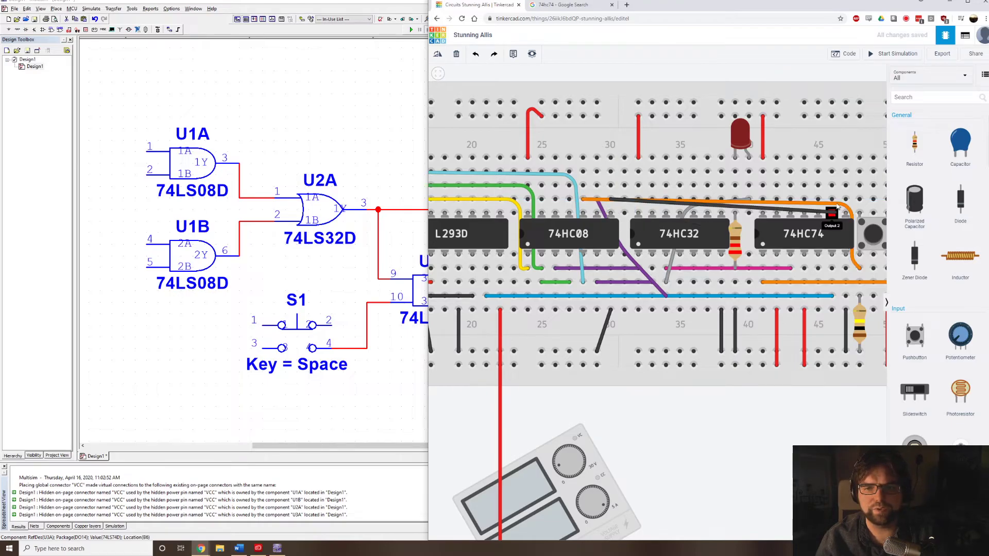
pyautogui.press('Escape')
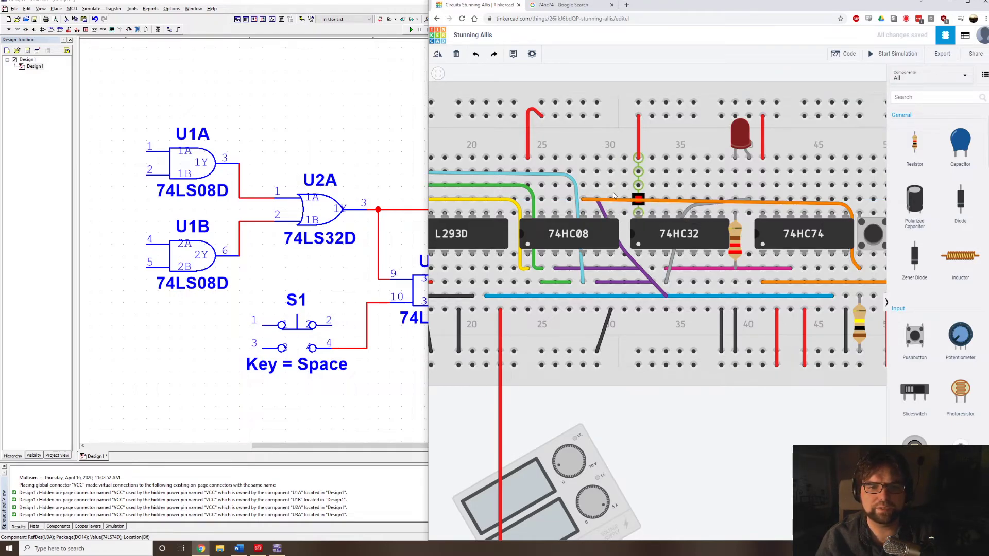
# Draw a bent orange wire from the 74HC08 output 3Y in column 30 to the 74HC04's first input in column 51.
pyautogui.click(611, 186)
pyautogui.scroll(-3, 749, 209)
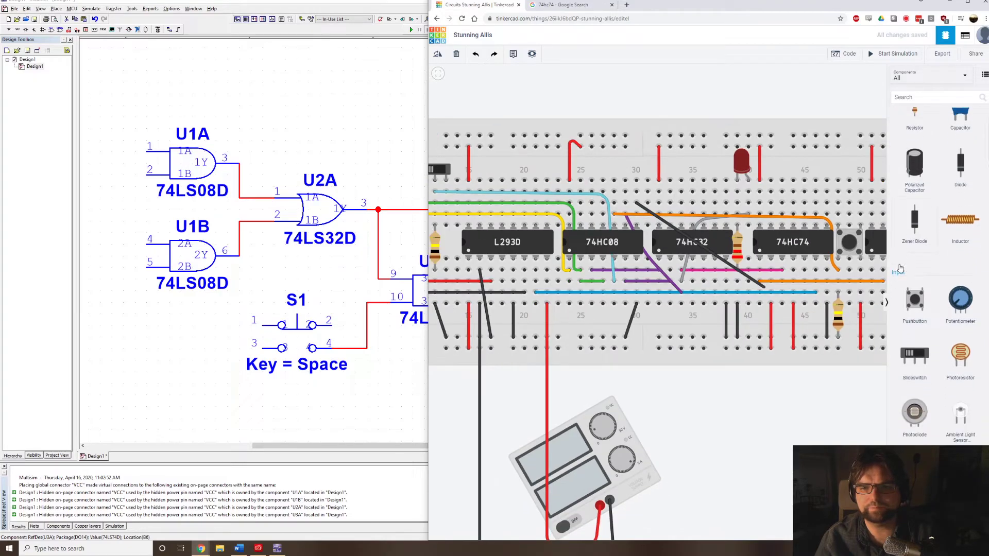
pyautogui.scroll(-2, 773, 213)
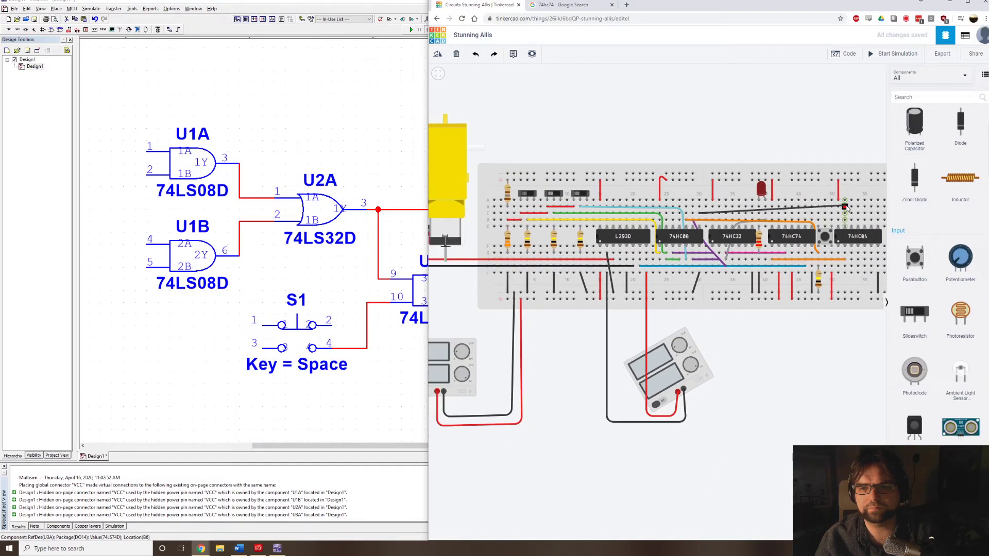
pyautogui.scroll(2, 844, 210)
pyautogui.scroll(1, 859, 229)
pyautogui.scroll(2, 860, 232)
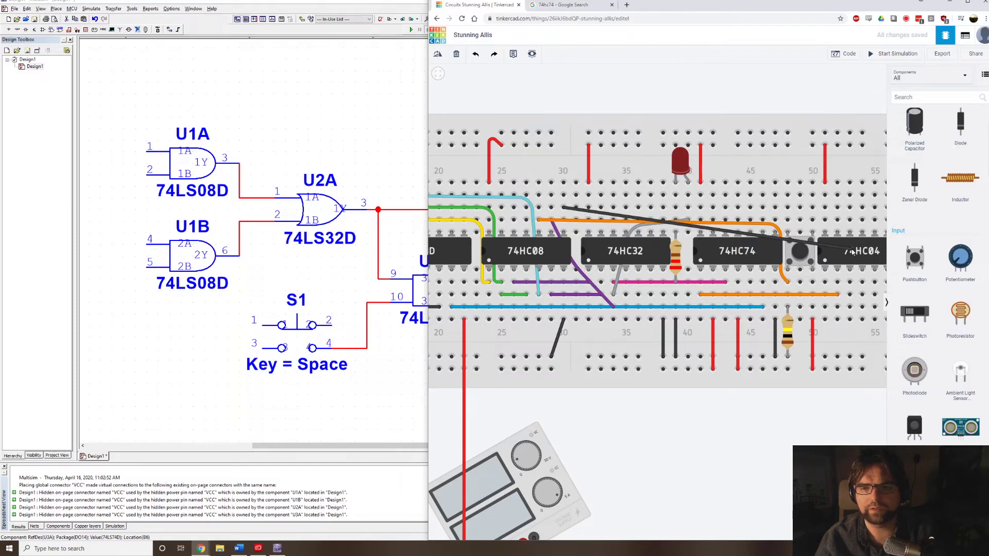
pyautogui.click(819, 214)
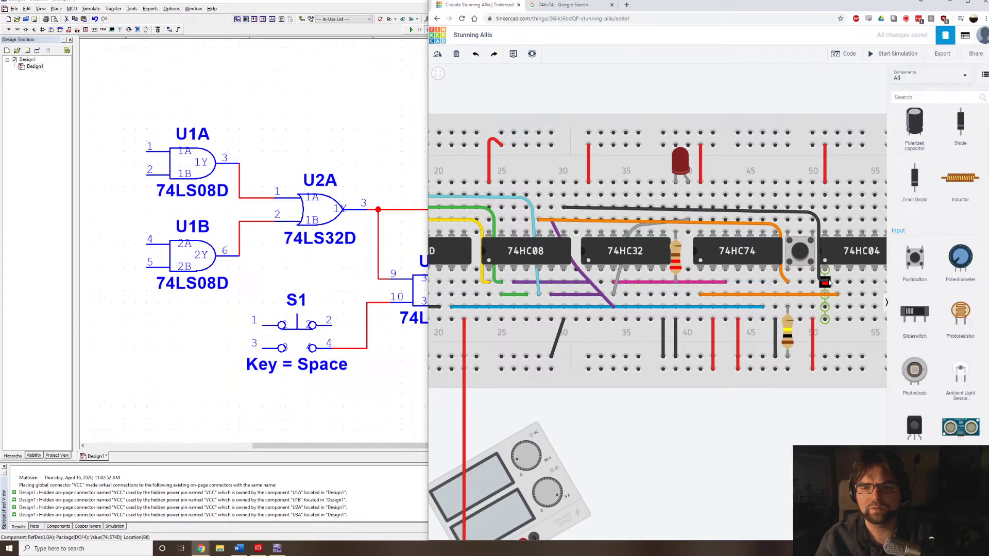
pyautogui.click(825, 282)
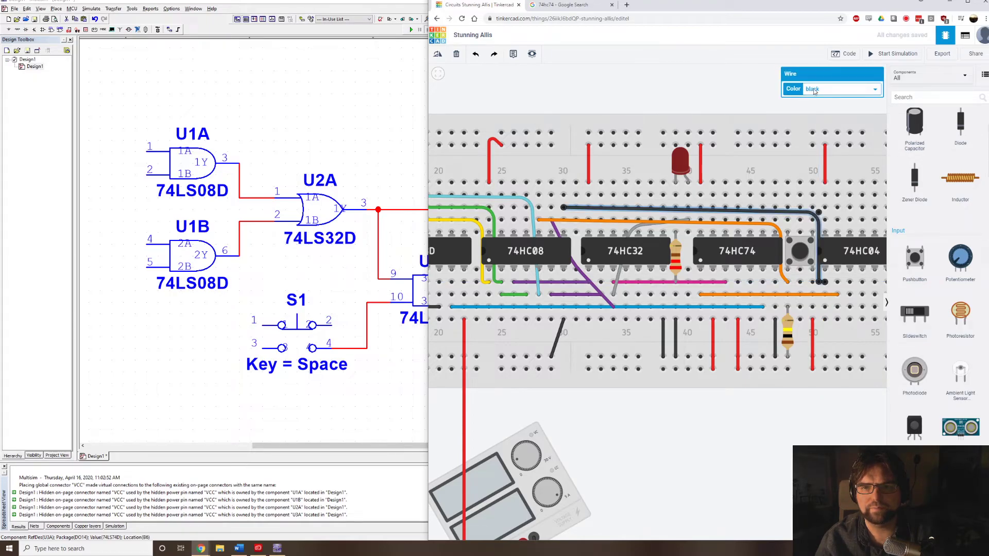
pyautogui.click(816, 91)
pyautogui.click(817, 113)
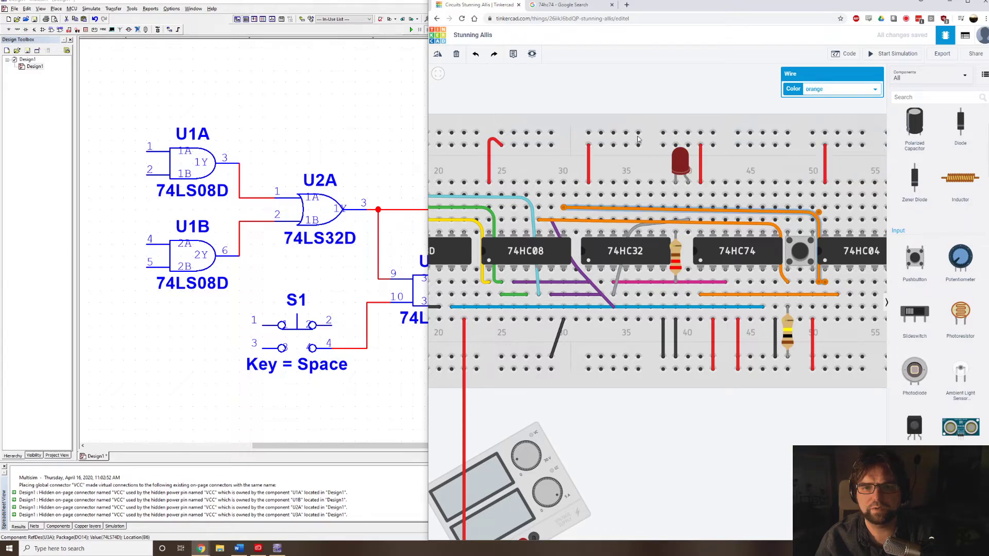
# Start the simulation and toggle the middle slide switch several times to test the jam LED.
pyautogui.scroll(-3, 608, 123)
pyautogui.moveTo(663, 102); pyautogui.dragTo(813, 110)
pyautogui.click(871, 55)
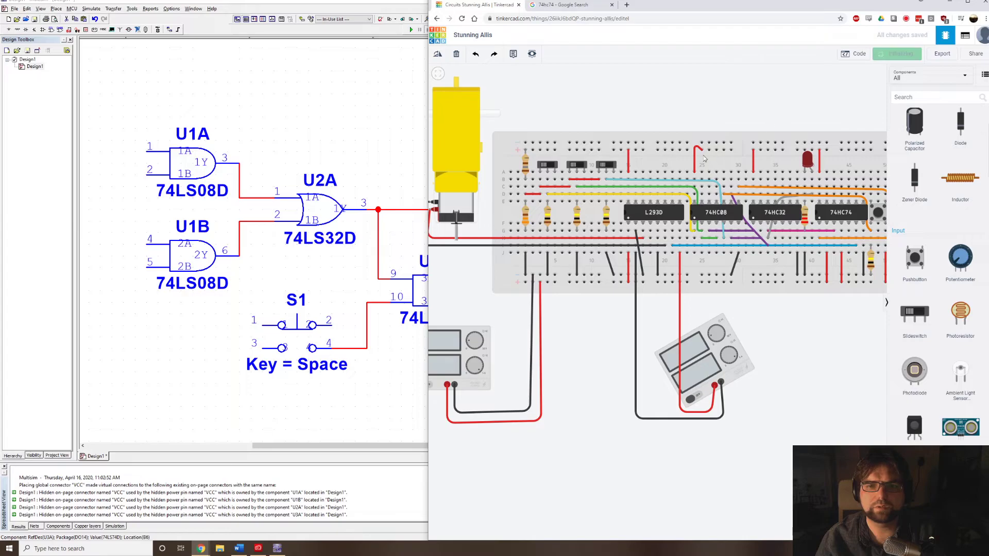
pyautogui.scroll(-2, 635, 129)
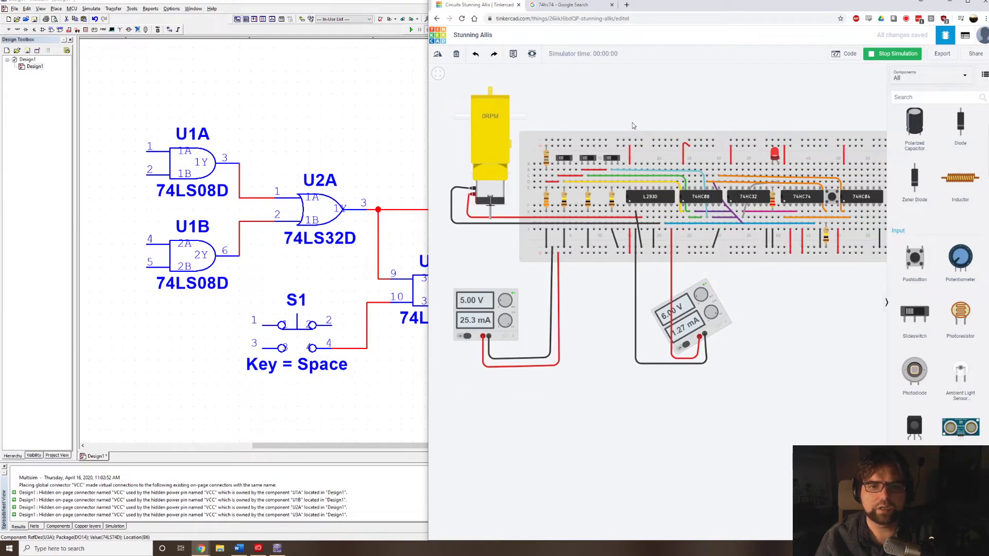
pyautogui.click(591, 158)
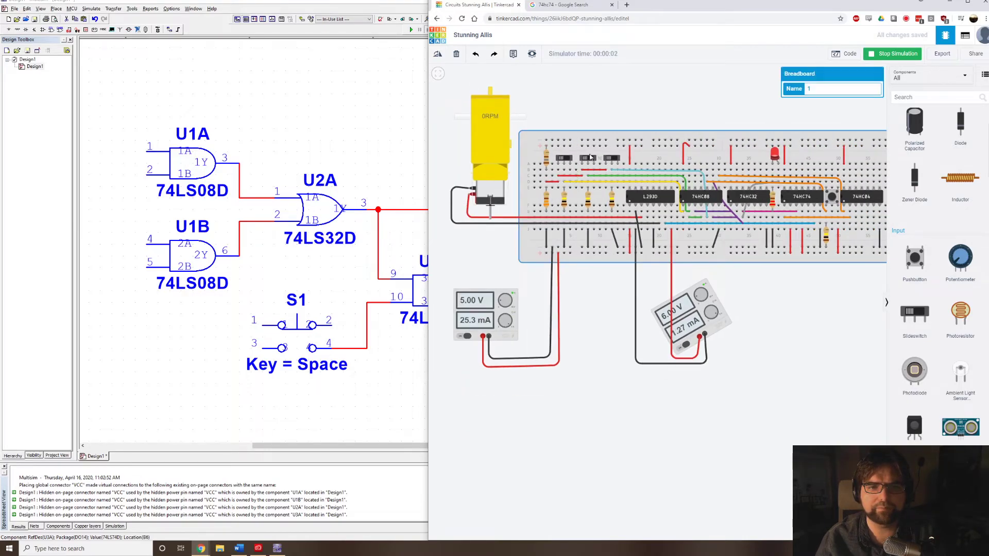
pyautogui.click(589, 159)
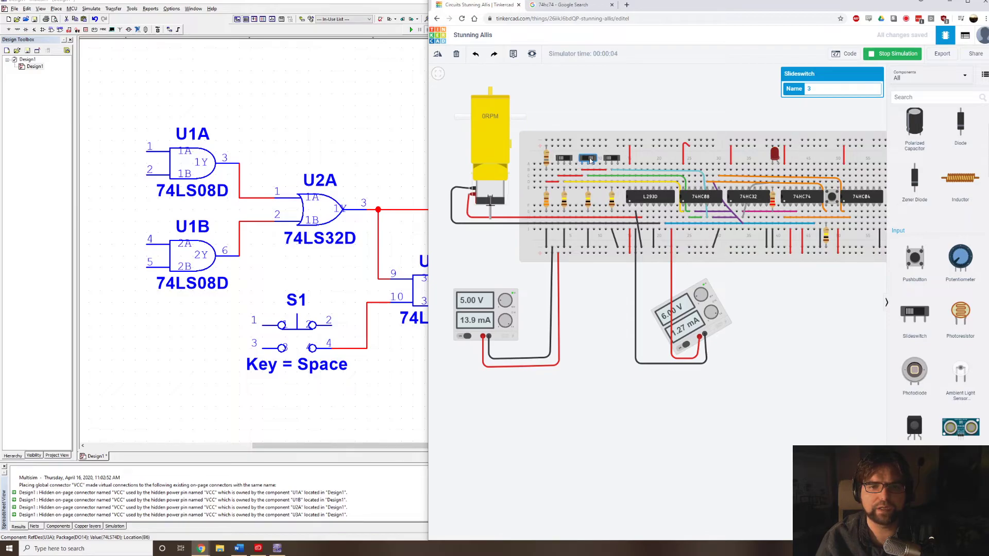
pyautogui.click(591, 160)
pyautogui.click(591, 159)
pyautogui.click(591, 160)
pyautogui.click(590, 159)
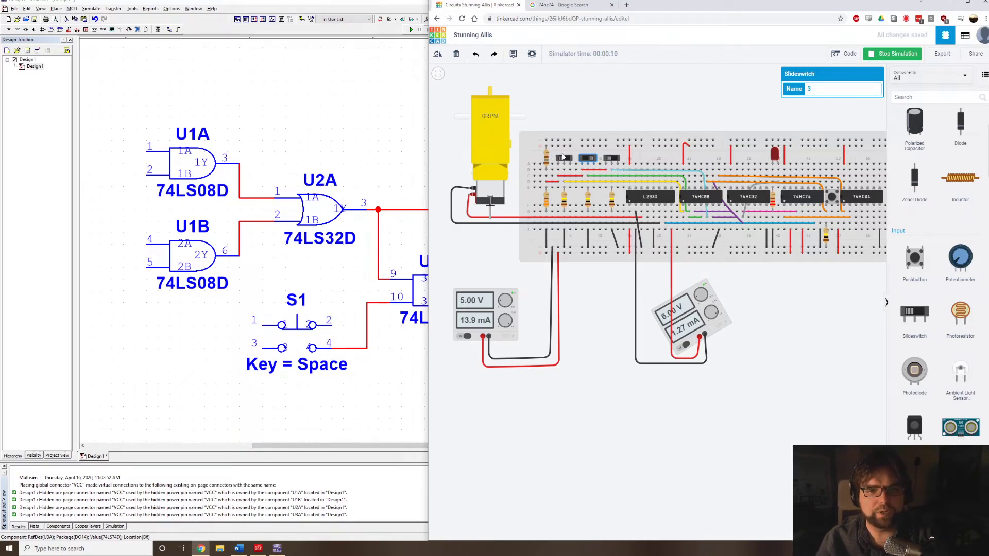
# Operate the three slide switches and the clear pushbutton in the running simulation to test the jam LED and motor.
pyautogui.click(609, 162)
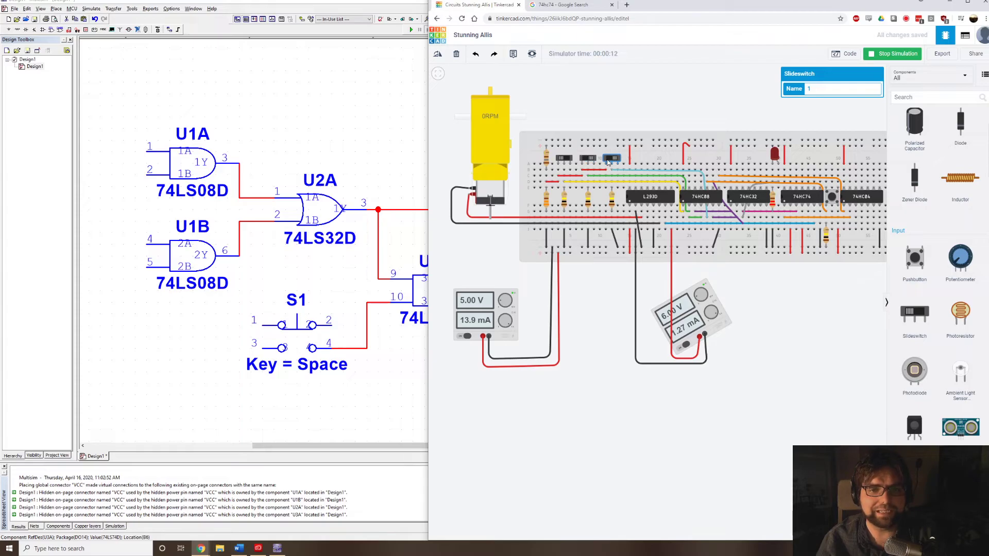
pyautogui.click(565, 159)
pyautogui.click(587, 159)
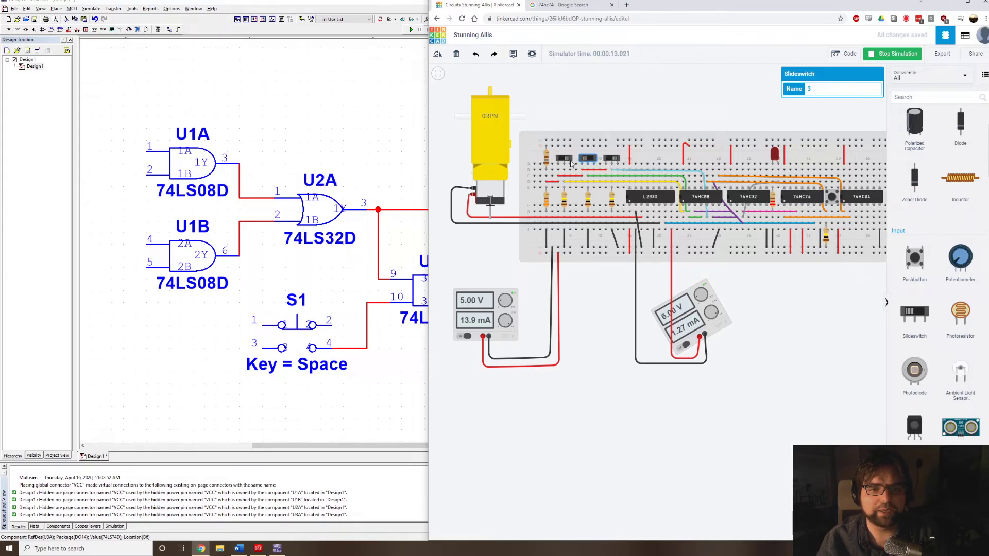
pyautogui.click(566, 160)
pyautogui.click(566, 159)
pyautogui.click(589, 161)
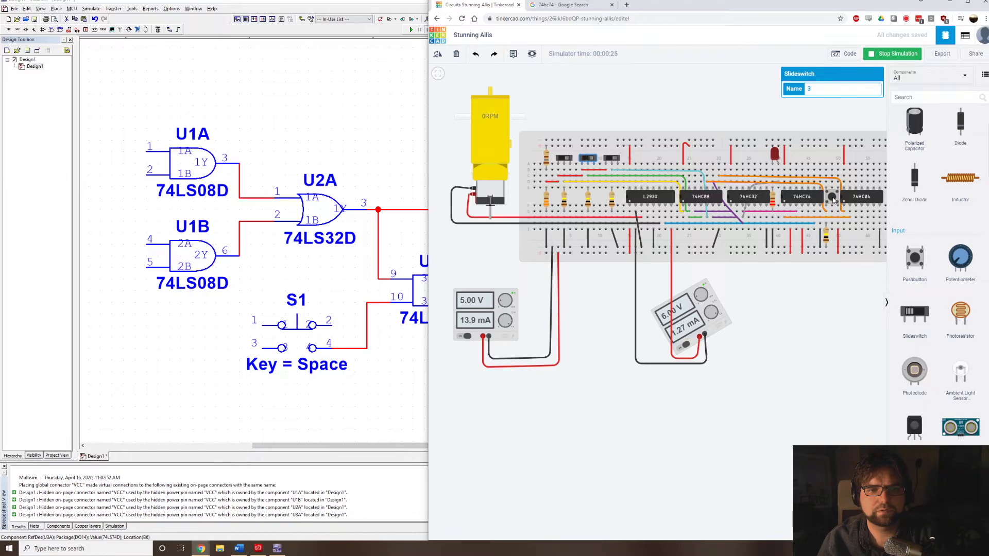
pyautogui.click(833, 198)
pyautogui.click(826, 198)
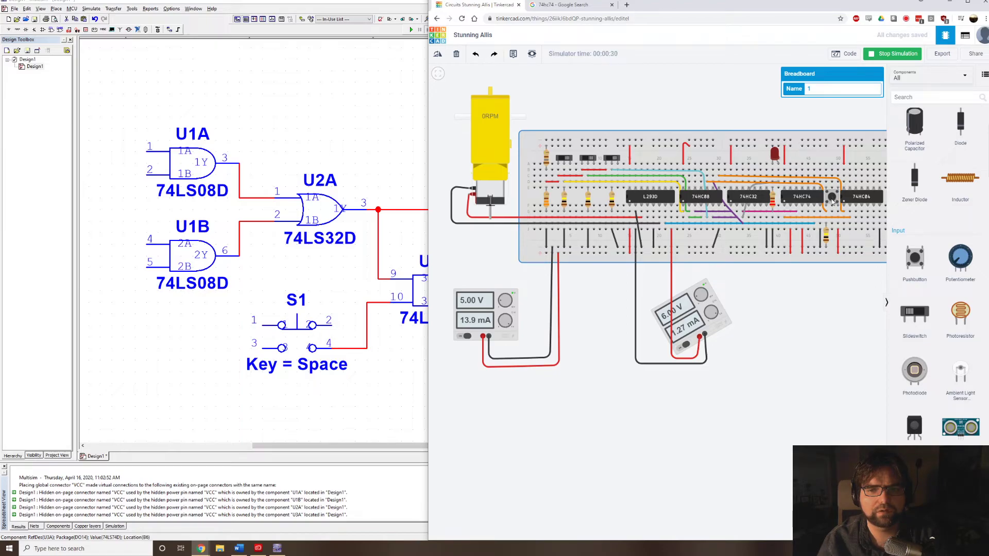
pyautogui.scroll(3, 832, 201)
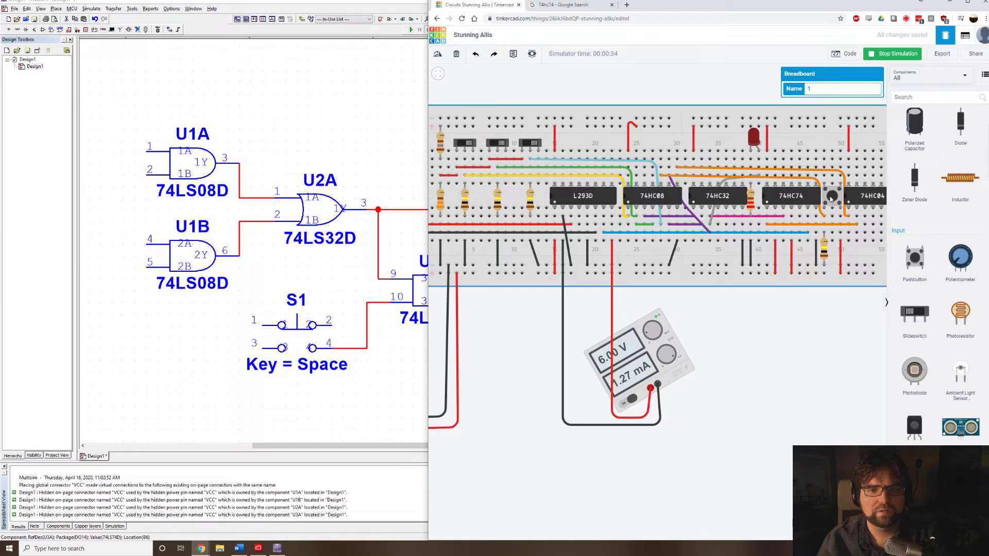
# Stop the simulation, move the purple wire's lower end one hole down in column 34 below the blue wire, and straighten its bend.
pyautogui.moveTo(373, 159); pyautogui.dragTo(334, 160)
pyautogui.hotkey('alt', 'Tab')
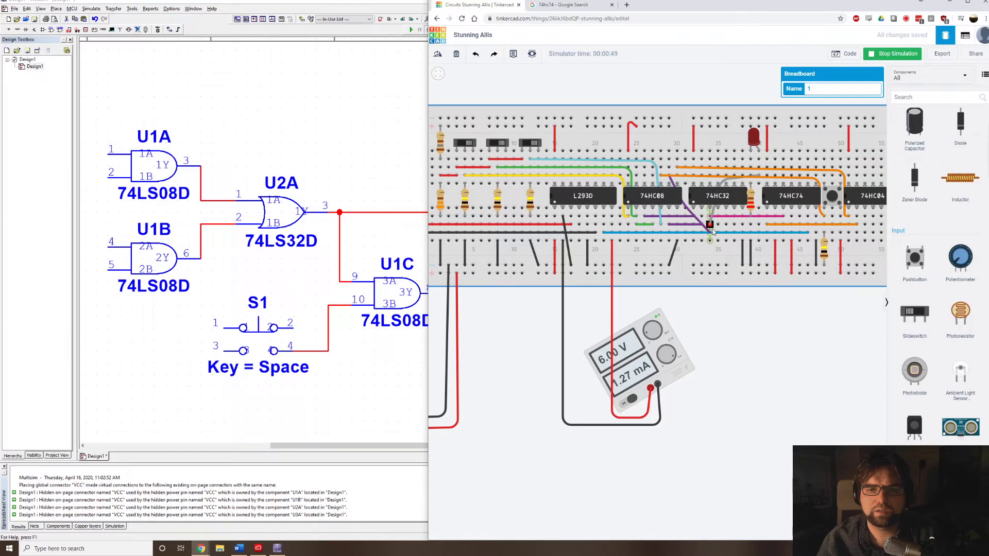
pyautogui.scroll(1, 723, 237)
pyautogui.scroll(2, 722, 237)
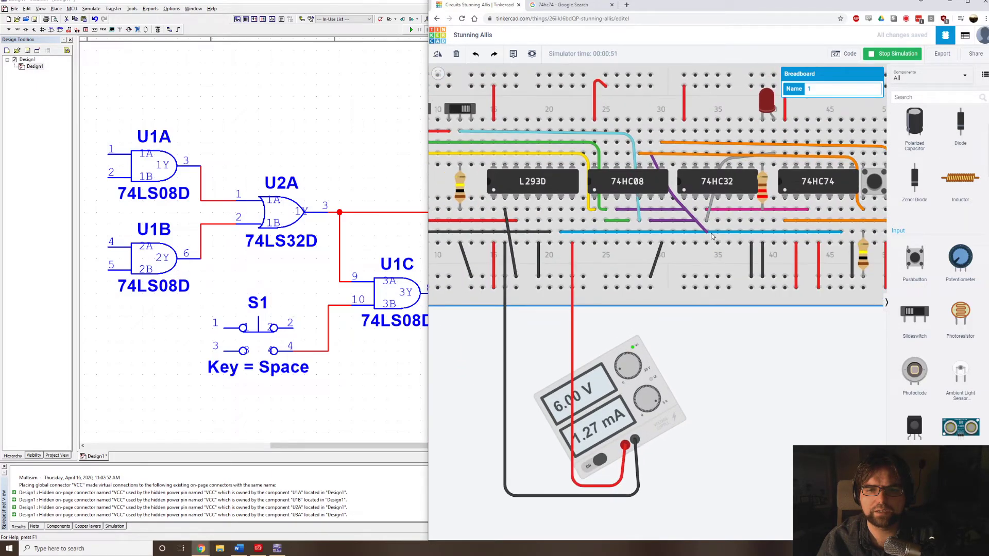
pyautogui.click(700, 226)
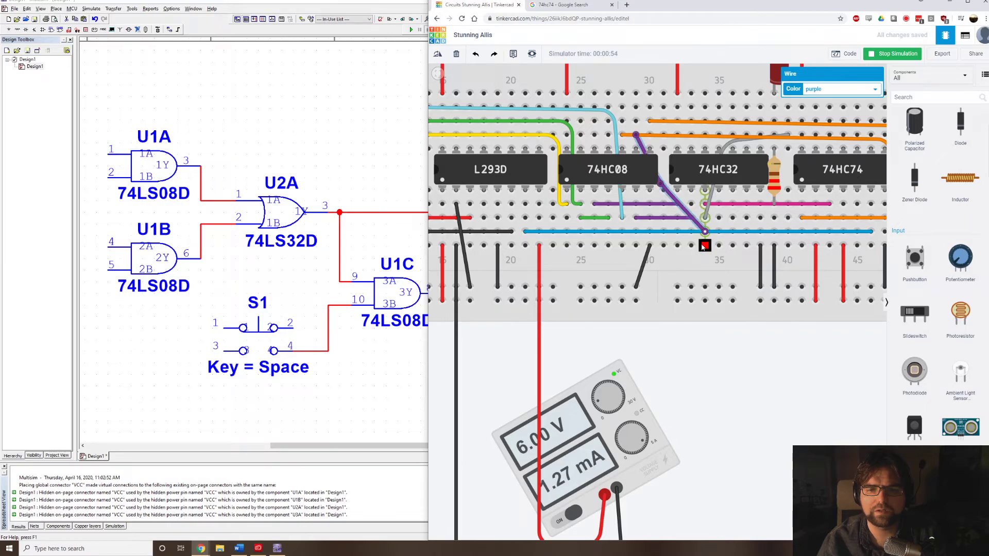
pyautogui.click(892, 54)
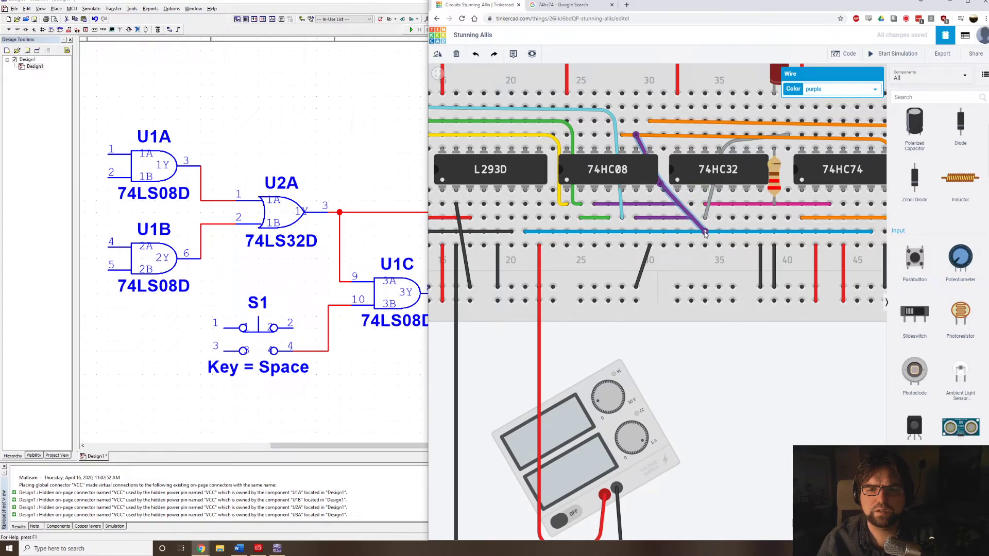
pyautogui.moveTo(705, 232); pyautogui.dragTo(705, 246)
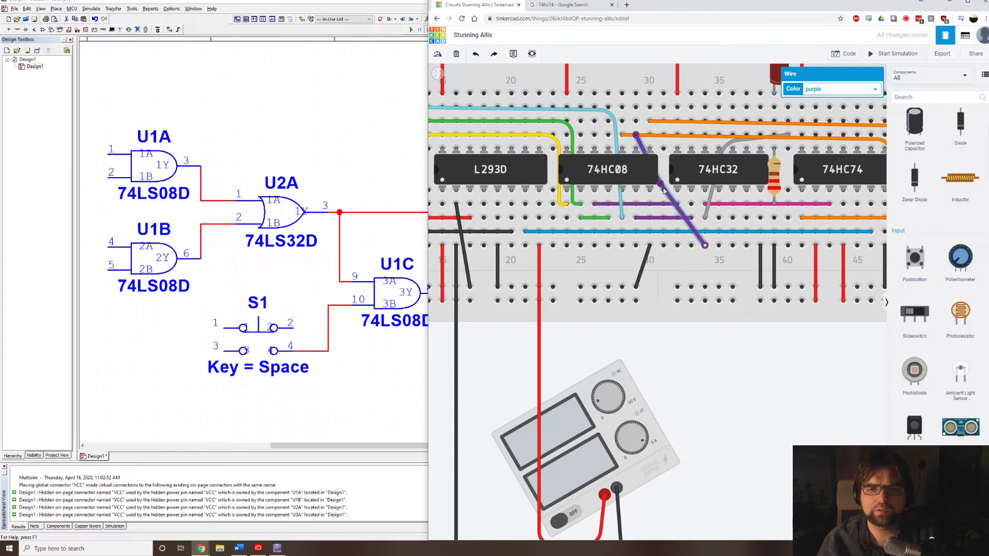
pyautogui.moveTo(661, 185); pyautogui.dragTo(660, 173)
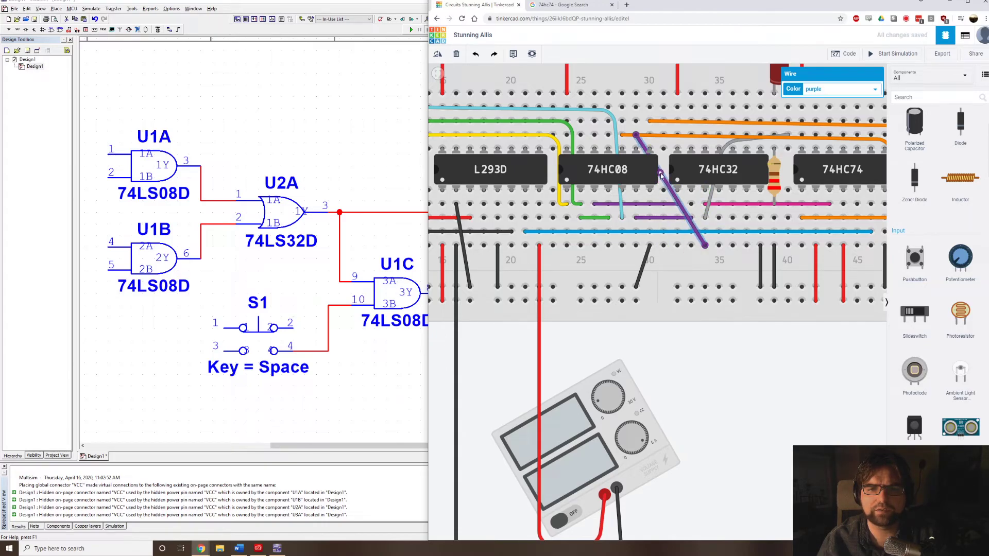
pyautogui.click(624, 138)
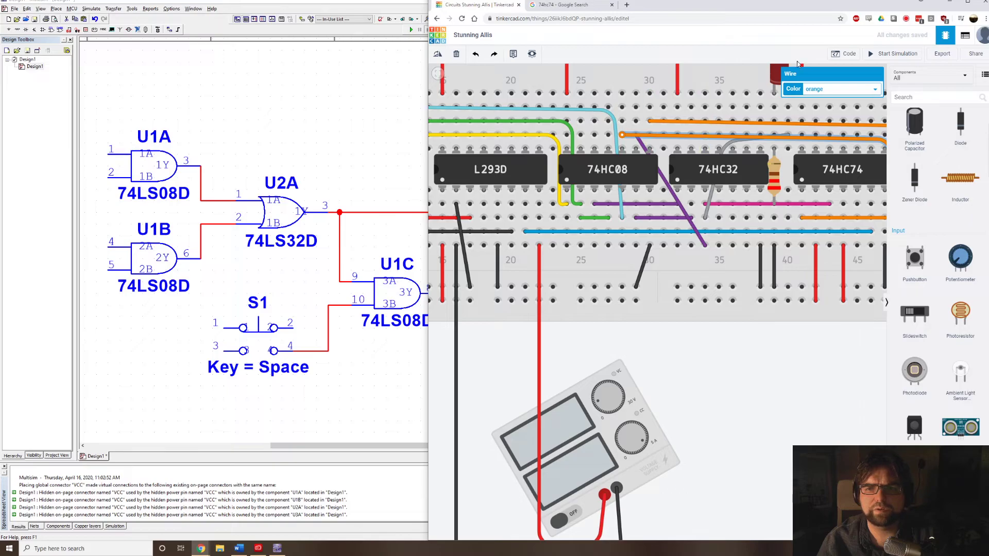
# Start the simulation and toggle the middle and rightmost slide switches to test the jam LED.
pyautogui.click(891, 54)
pyautogui.scroll(-2, 648, 228)
pyautogui.scroll(-3, 648, 228)
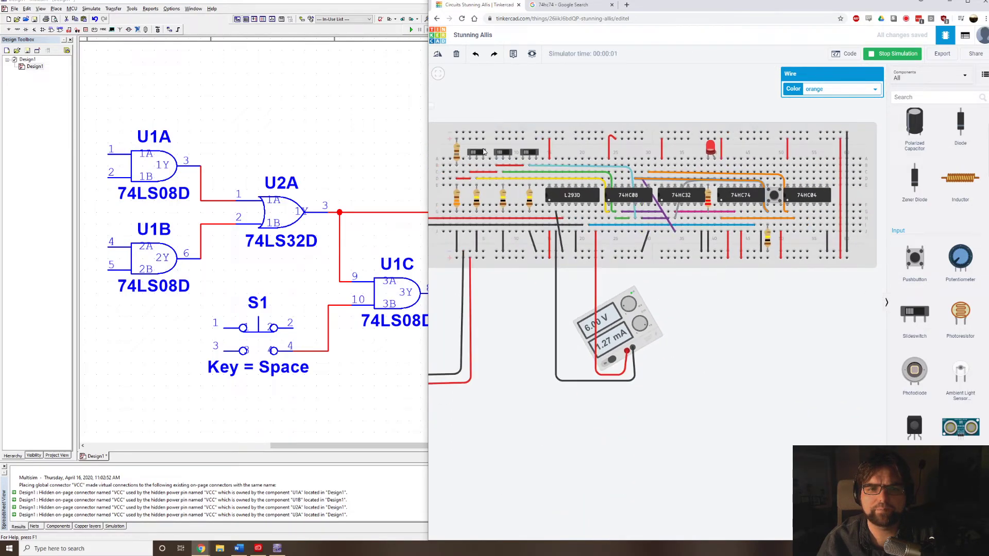
pyautogui.click(503, 153)
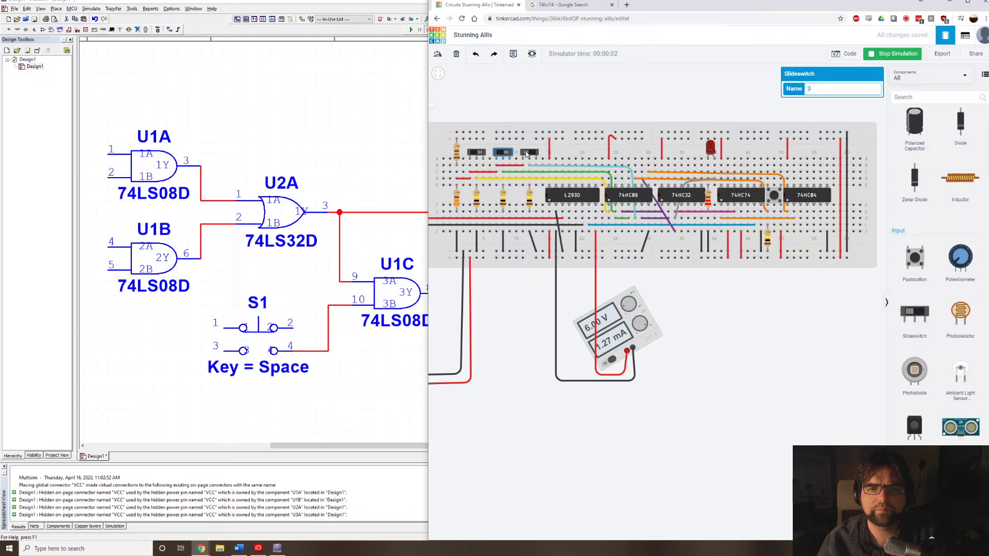
pyautogui.click(526, 154)
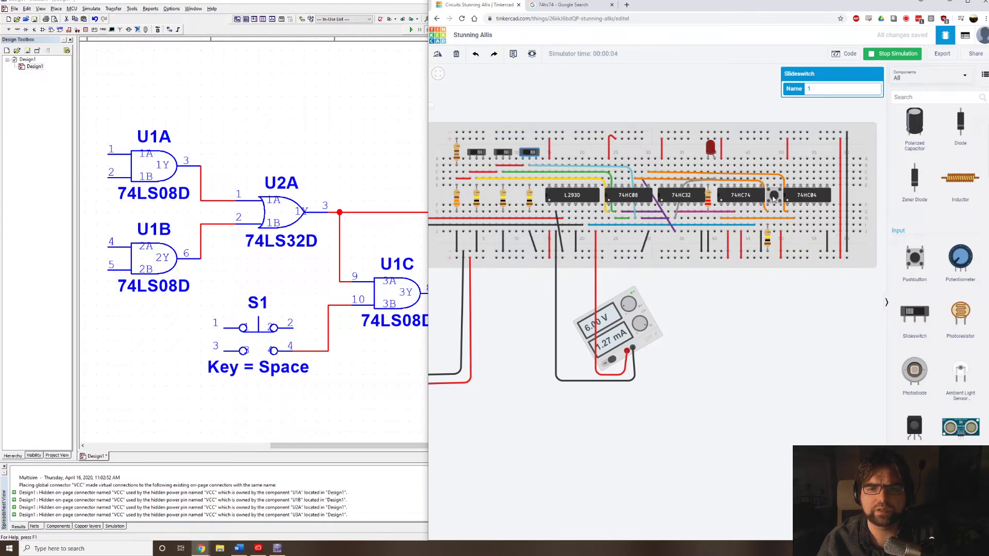
# Check the motor, then trace the diagonal purple wire between the 74HC08 and the 74HC32.
pyautogui.moveTo(477, 307); pyautogui.dragTo(636, 318)
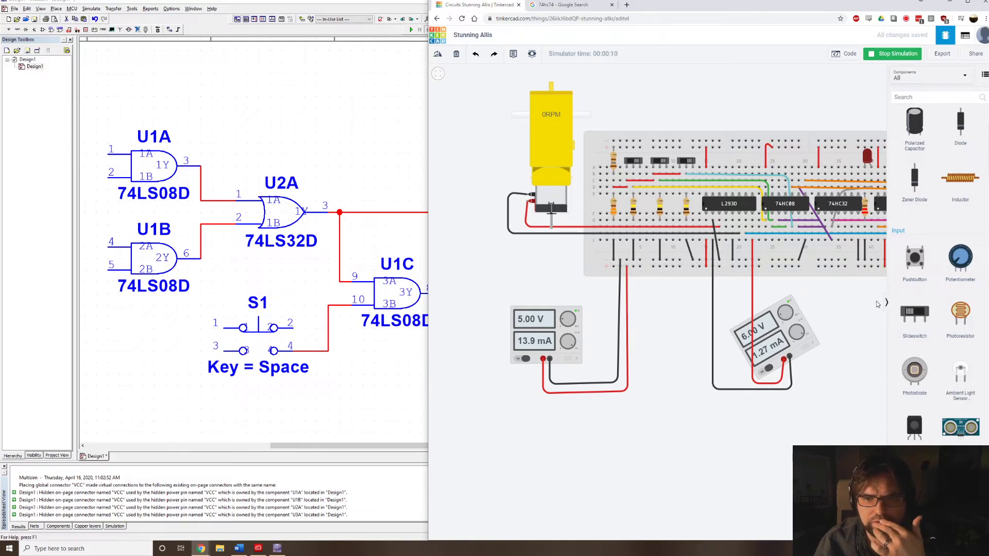
pyautogui.moveTo(838, 312); pyautogui.dragTo(635, 334)
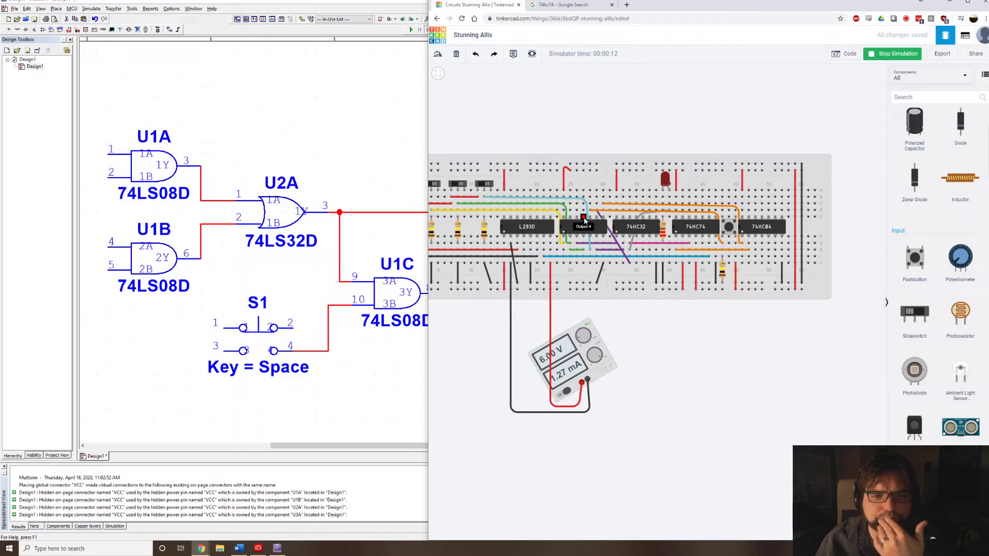
pyautogui.scroll(2, 605, 221)
pyautogui.scroll(1, 606, 221)
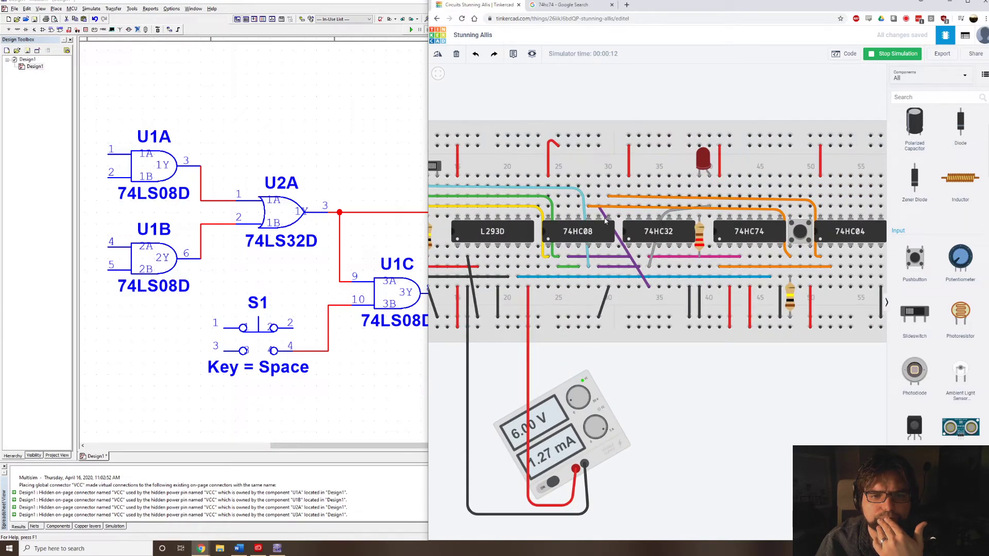
pyautogui.click(630, 258)
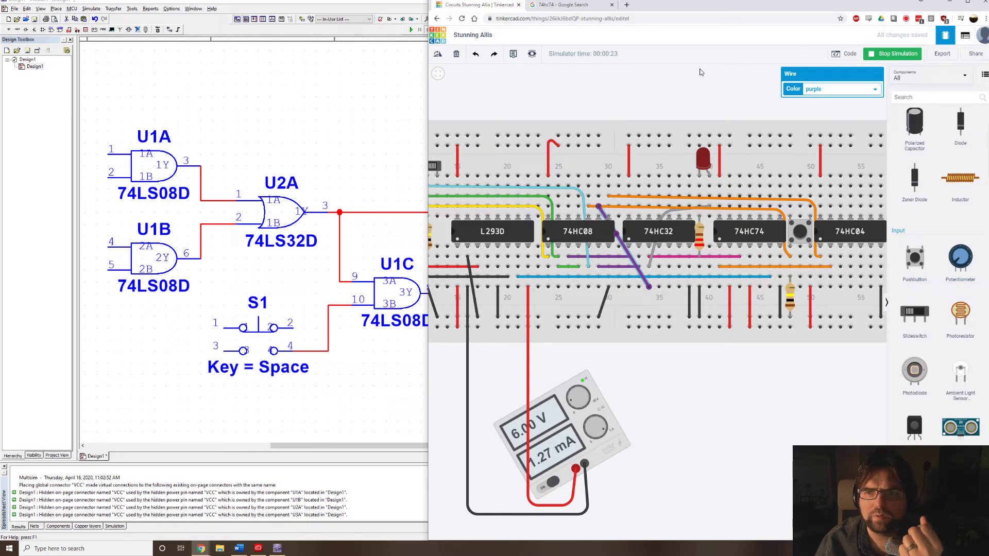
# Browse the component library, examining the available integrated circuits, power control and input parts.
pyautogui.scroll(-15, 937, 283)
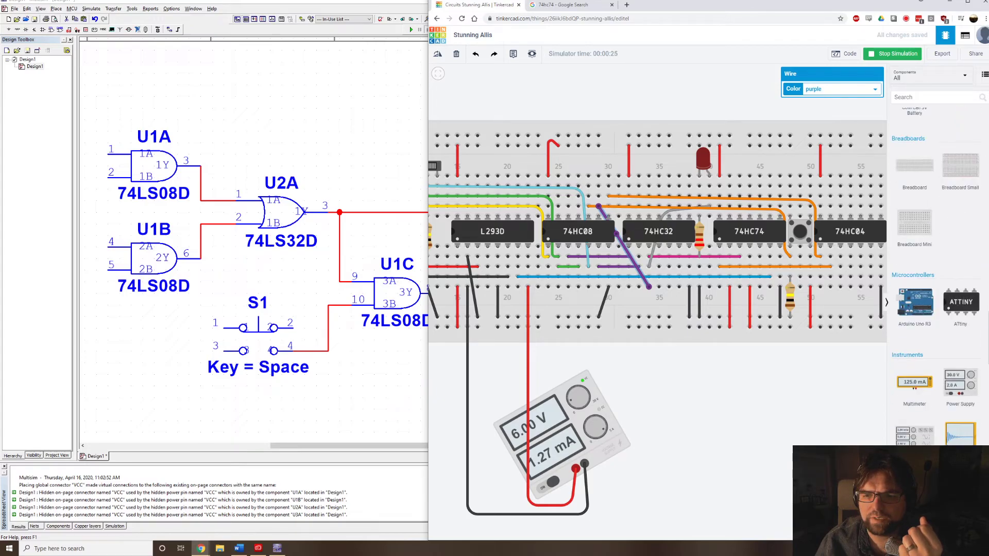
pyautogui.scroll(8, 938, 283)
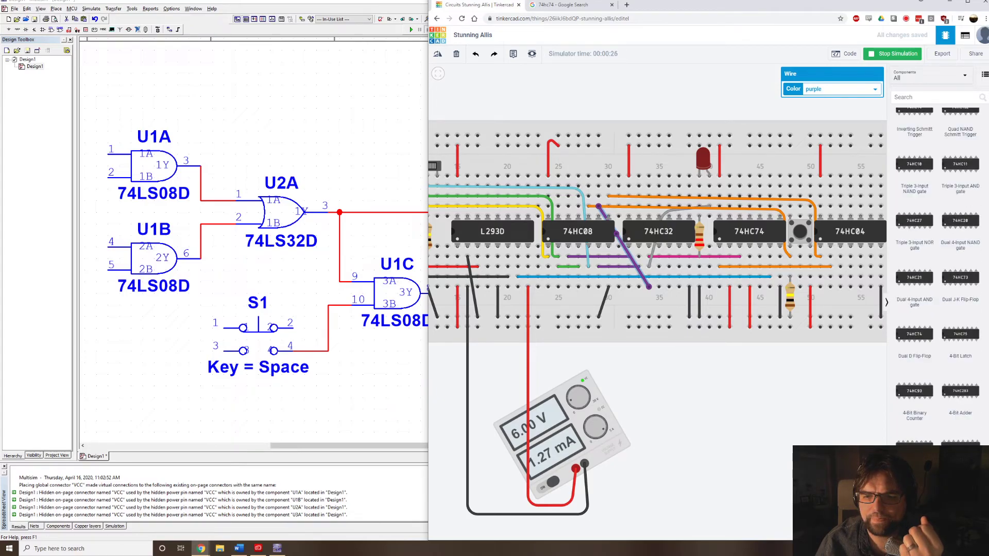
pyautogui.scroll(5, 936, 276)
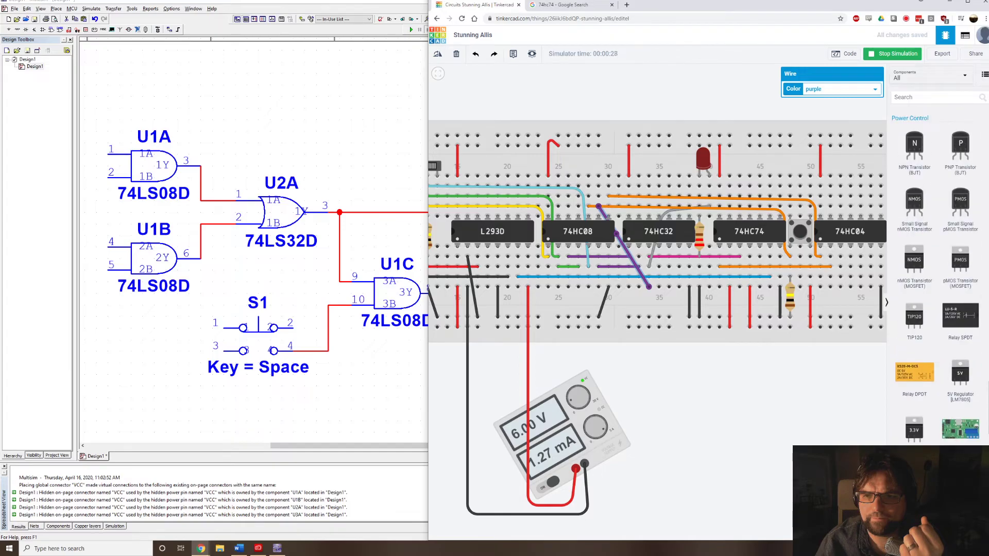
pyautogui.scroll(1, 935, 277)
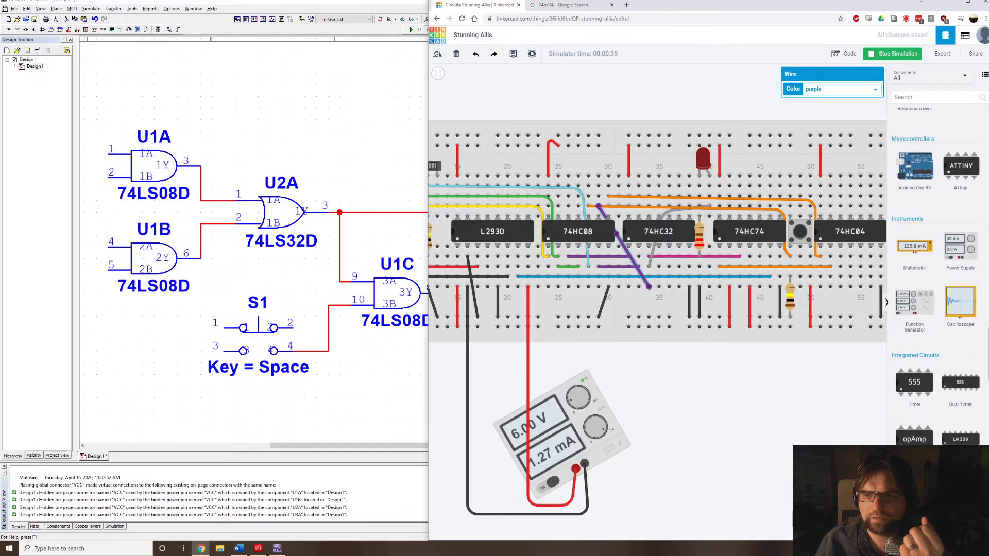
pyautogui.scroll(2, 935, 276)
pyautogui.scroll(-5, 938, 278)
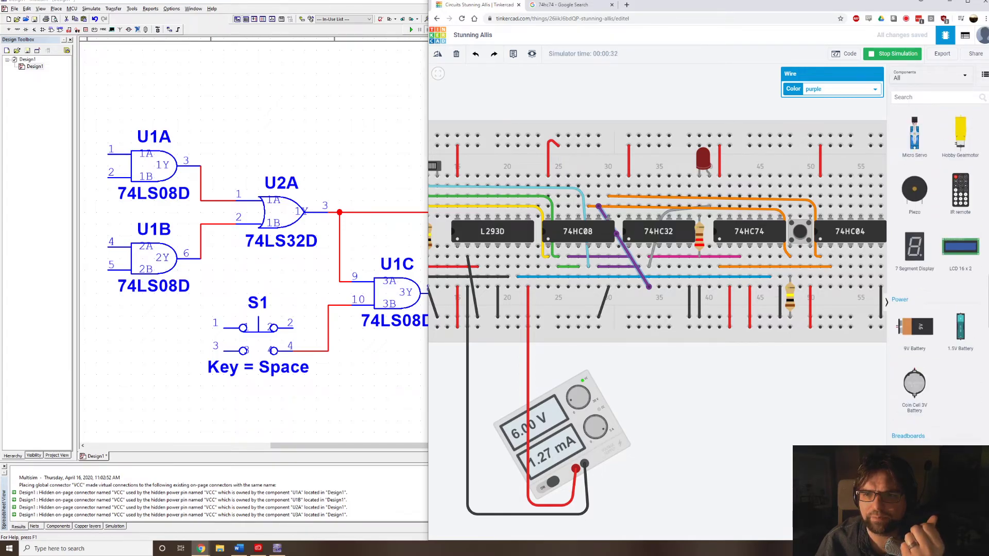
pyautogui.scroll(-10, 937, 279)
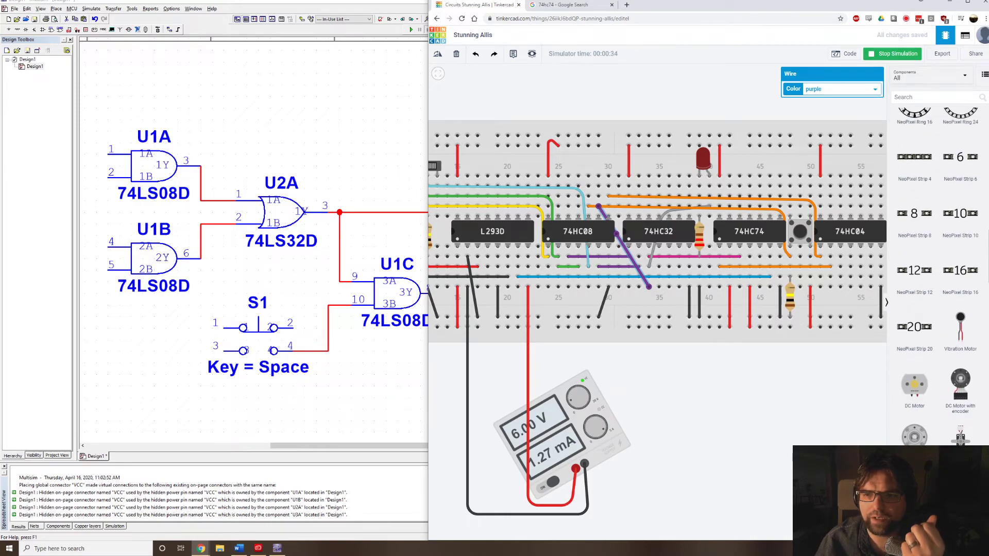
pyautogui.scroll(15, 938, 278)
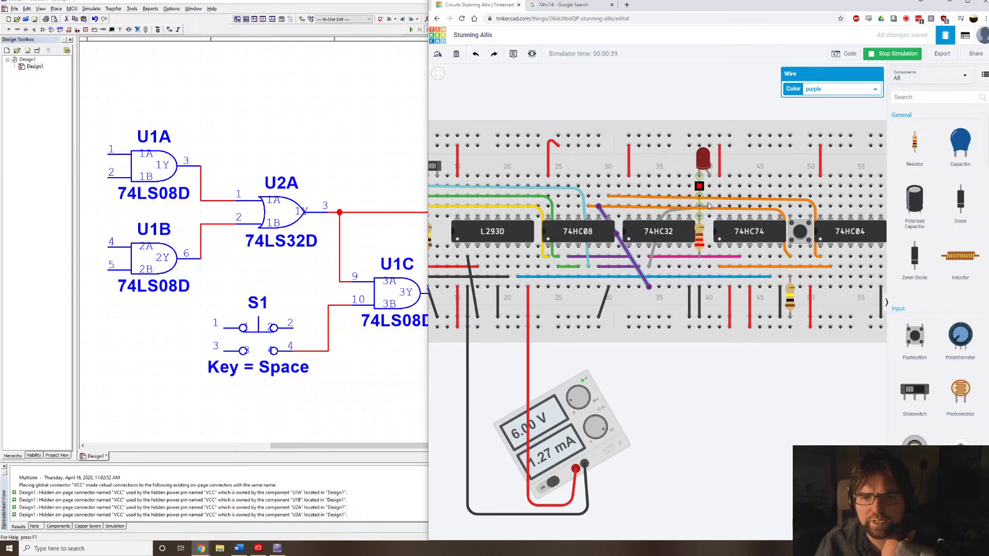
# Operate the clear pushbutton in the running simulation and check the jam LED and switches.
pyautogui.click(801, 232)
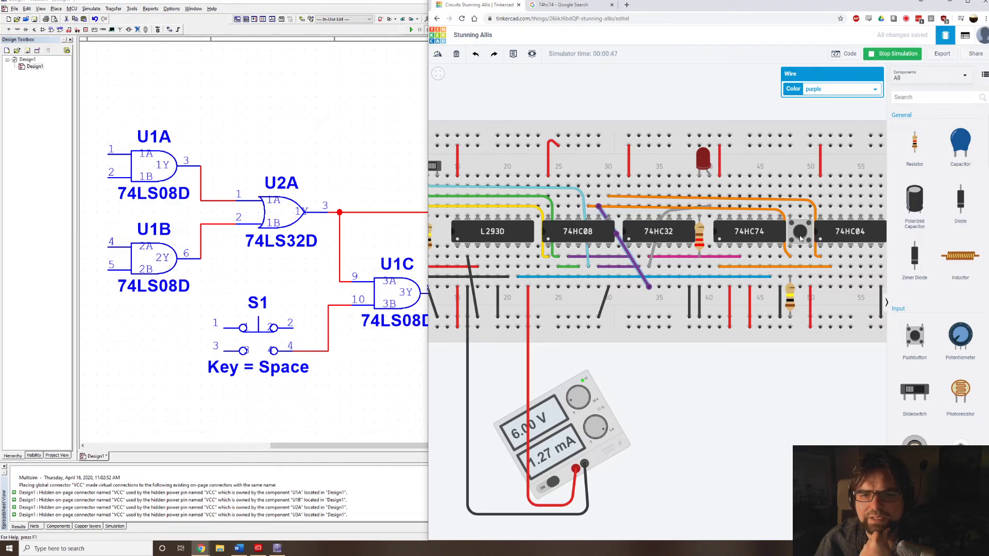
pyautogui.scroll(-2, 600, 127)
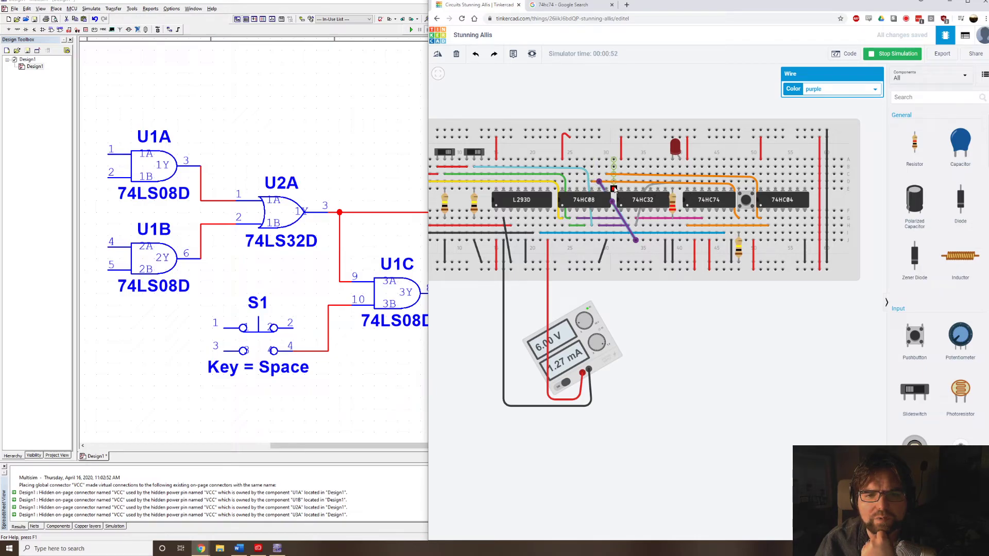
pyautogui.click(590, 98)
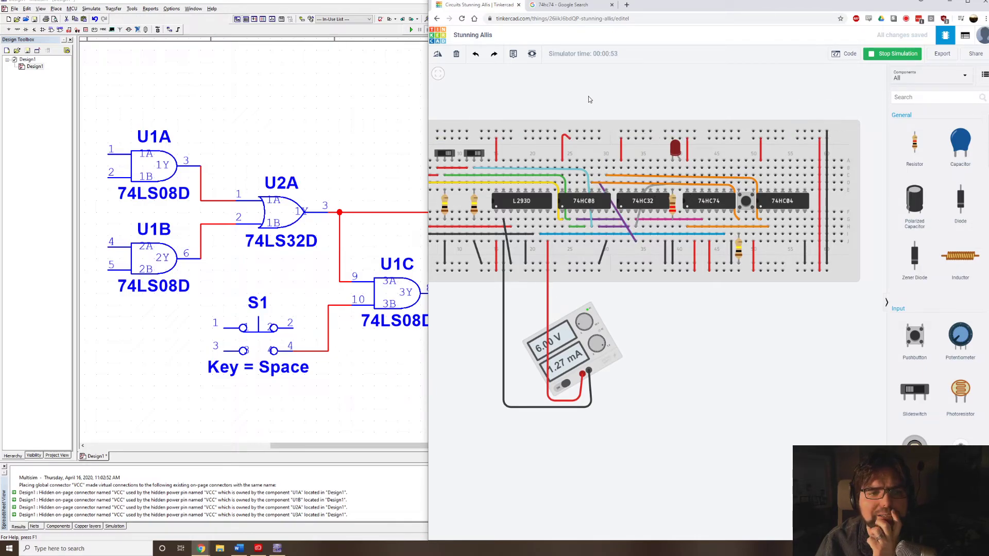
pyautogui.moveTo(590, 98); pyautogui.dragTo(673, 96)
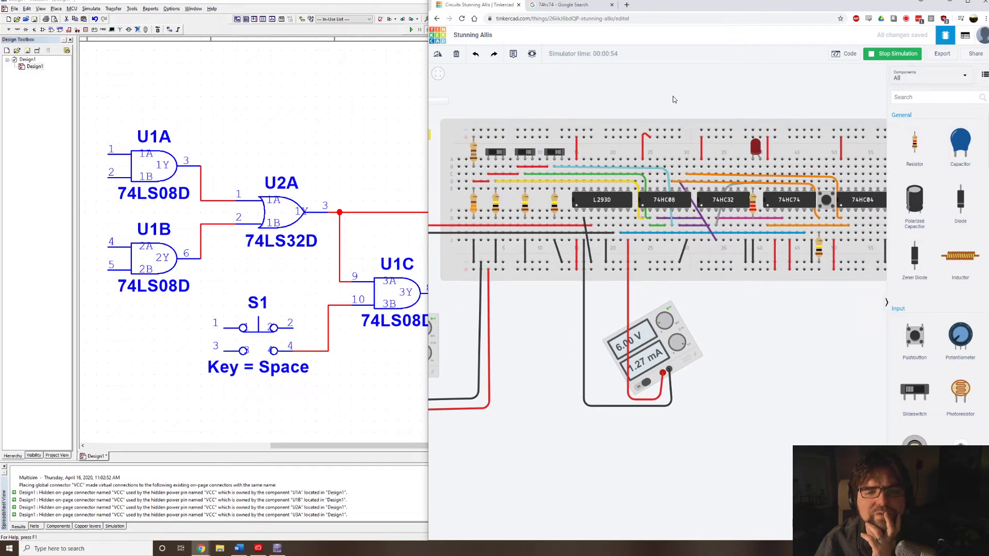
# Switch to Multisim and place a copy of the 74HC04D_4V inverter U4A just above AND gate U1C.
pyautogui.scroll(-5, 282, 166)
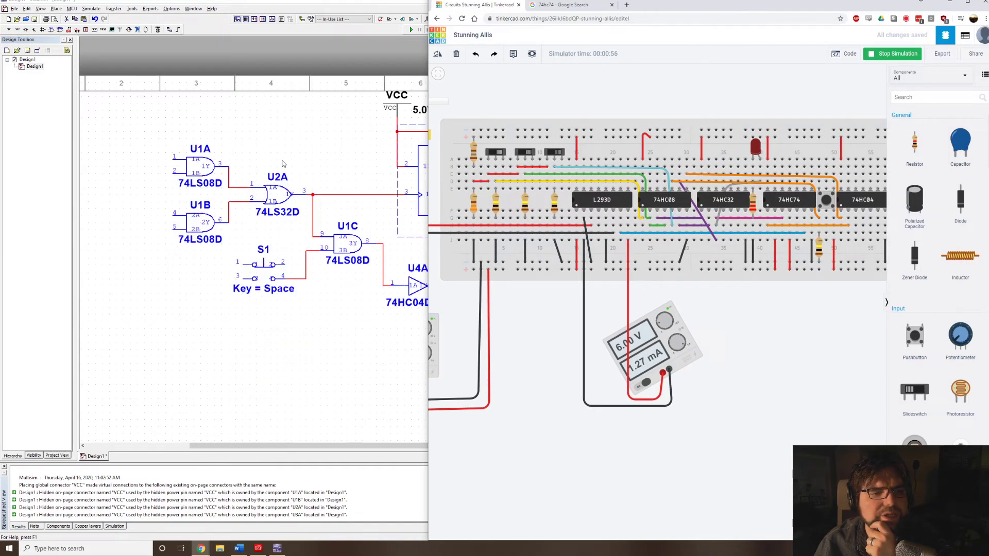
pyautogui.press('super+Up')
pyautogui.scroll(5, 272, 151)
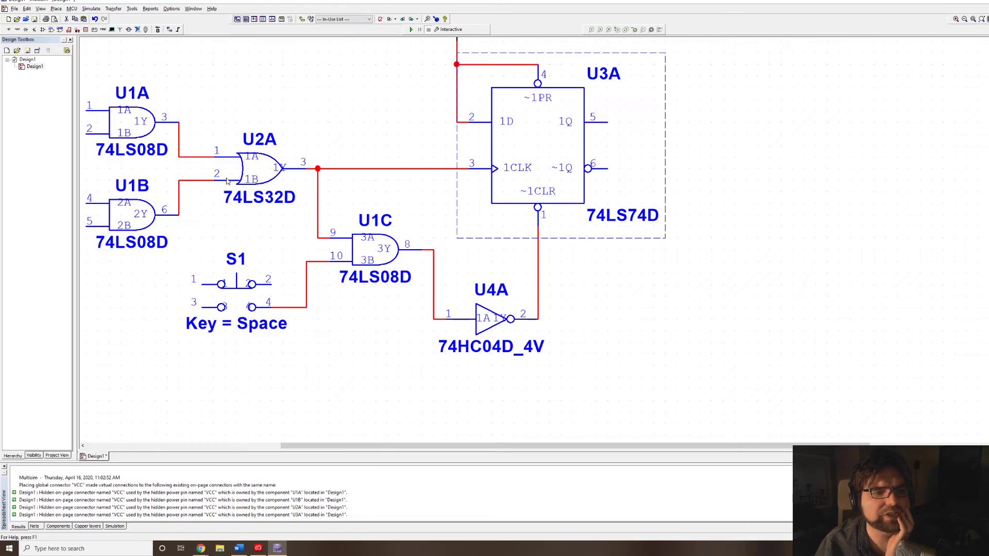
pyautogui.click(318, 207)
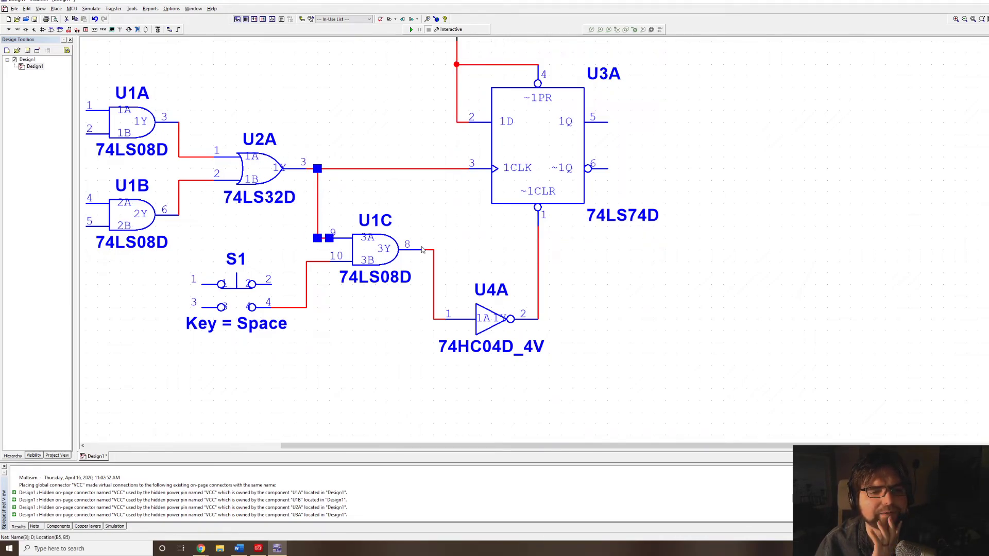
pyautogui.click(489, 329)
pyautogui.hotkey('ctrl', 'c')
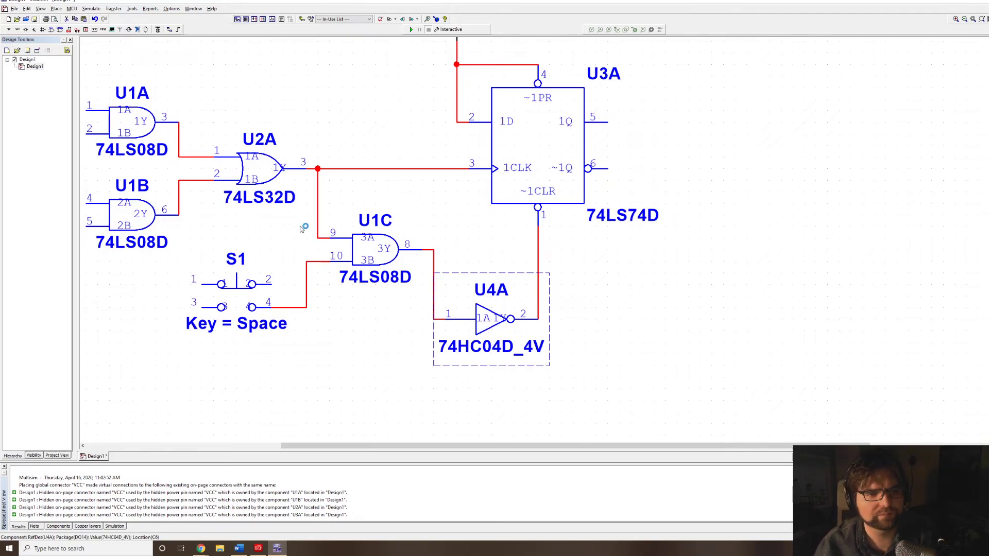
pyautogui.hotkey('ctrl', 'v')
pyautogui.hotkey('ctrl', 'r')
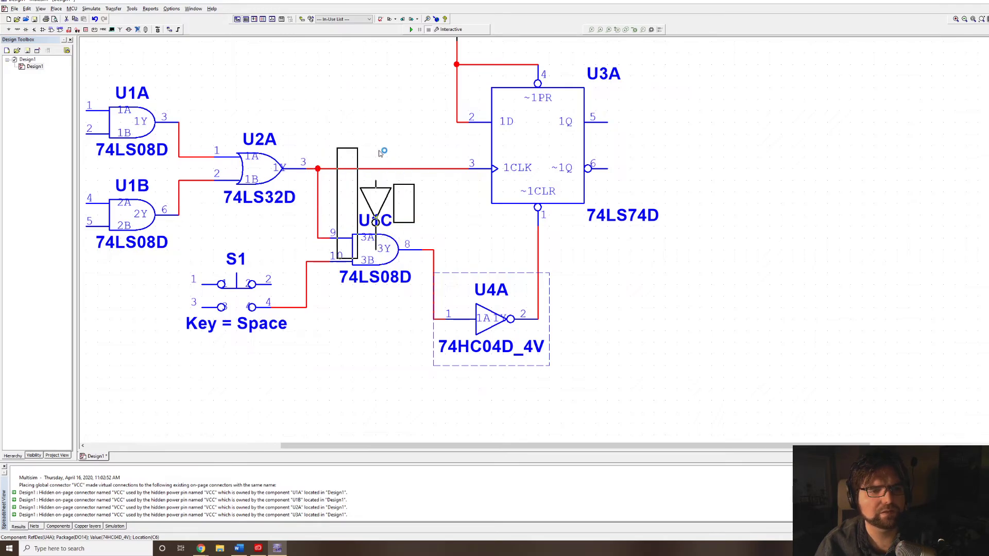
pyautogui.hotkey('ctrl', 'r')
pyautogui.hotkey('ctrl', 'r')
pyautogui.hotkey('ctrl', 'r')
pyautogui.click(328, 206)
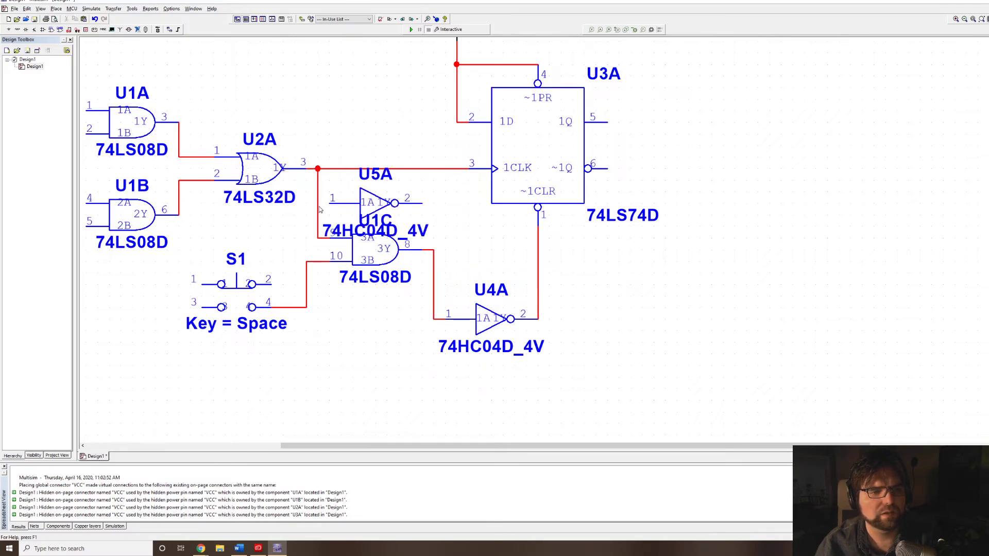
# Delete the wire from the U2A output to U1C pin 9 and connect the new inverter's input to the U2A output.
pyautogui.click(318, 209)
pyautogui.press('Delete')
pyautogui.click(328, 202)
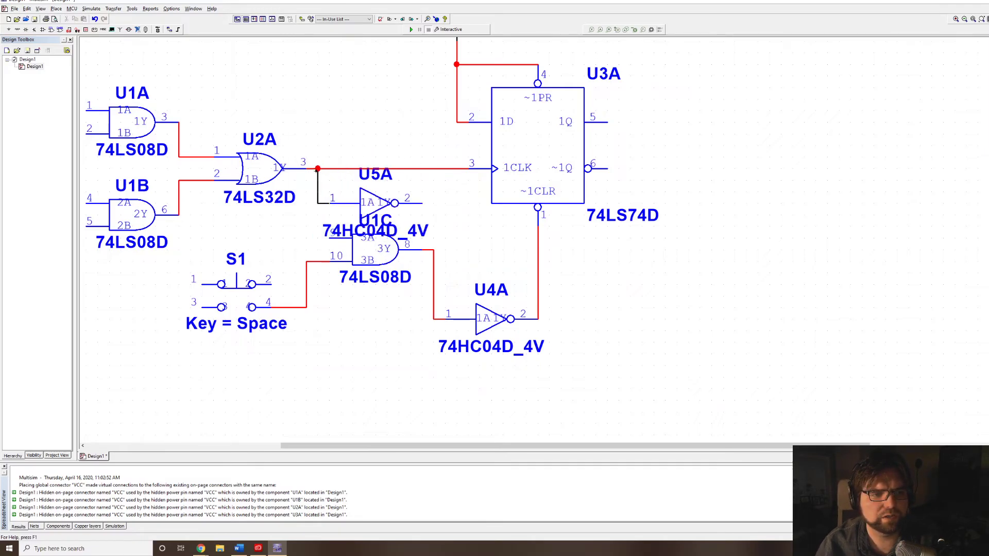
pyautogui.click(318, 169)
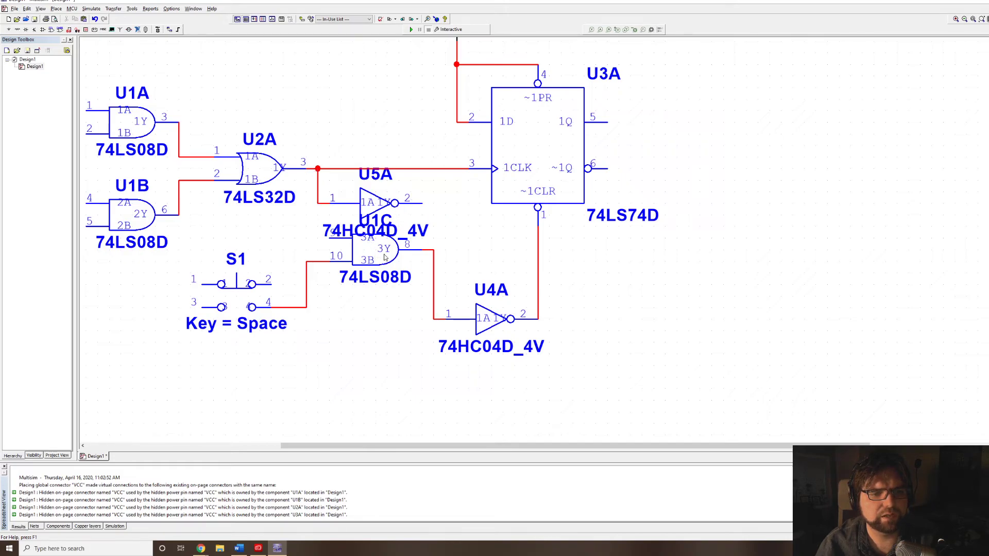
# Spread U1C and the new inverter apart in one line and wire the inverter's output to U1C pin 9.
pyautogui.moveTo(384, 258); pyautogui.dragTo(430, 257)
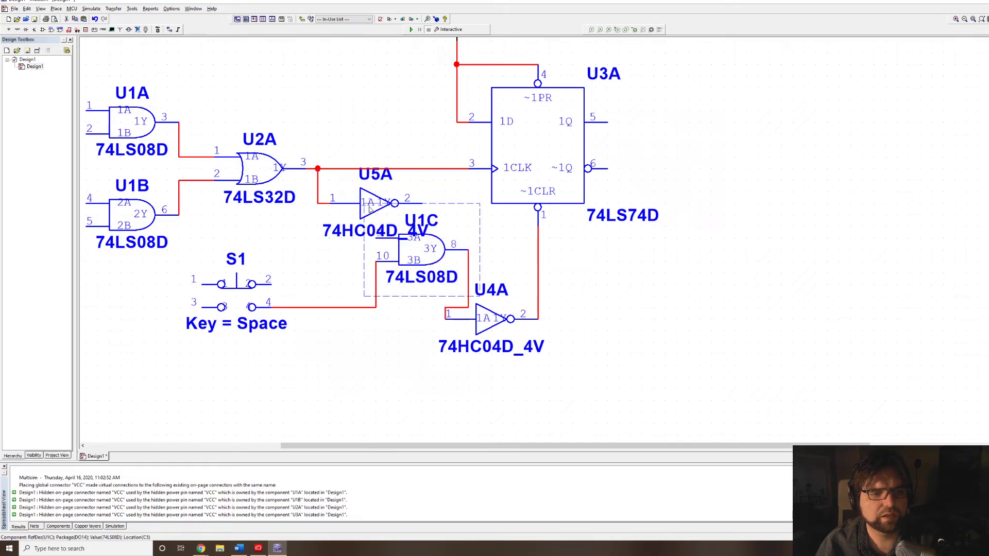
pyautogui.moveTo(370, 206); pyautogui.dragTo(294, 245)
pyautogui.click(353, 239)
pyautogui.click(378, 238)
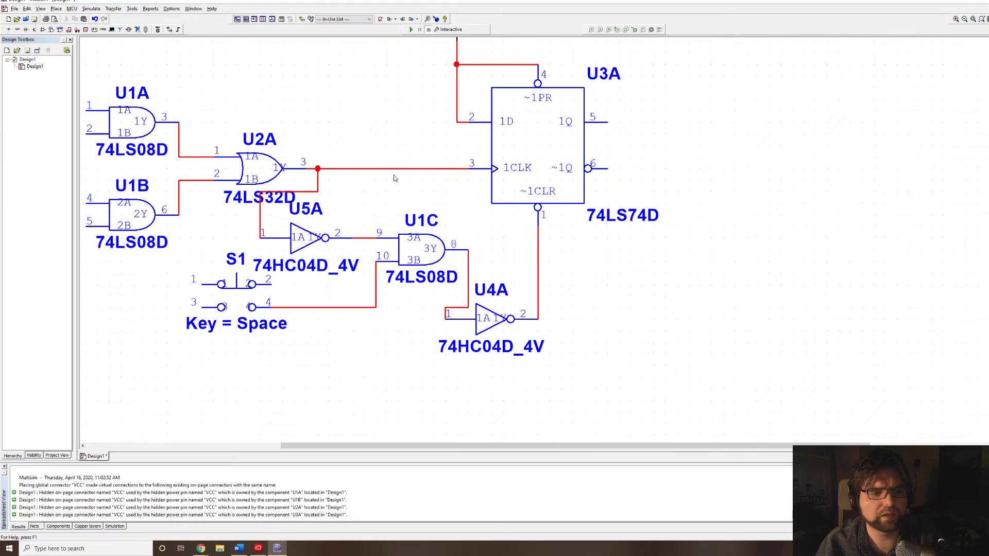
# Switch back to Tinkercad and delete the diagonal purple wire between the 74HC08 and the 74HC32.
pyautogui.hotkey('alt', 'Tab')
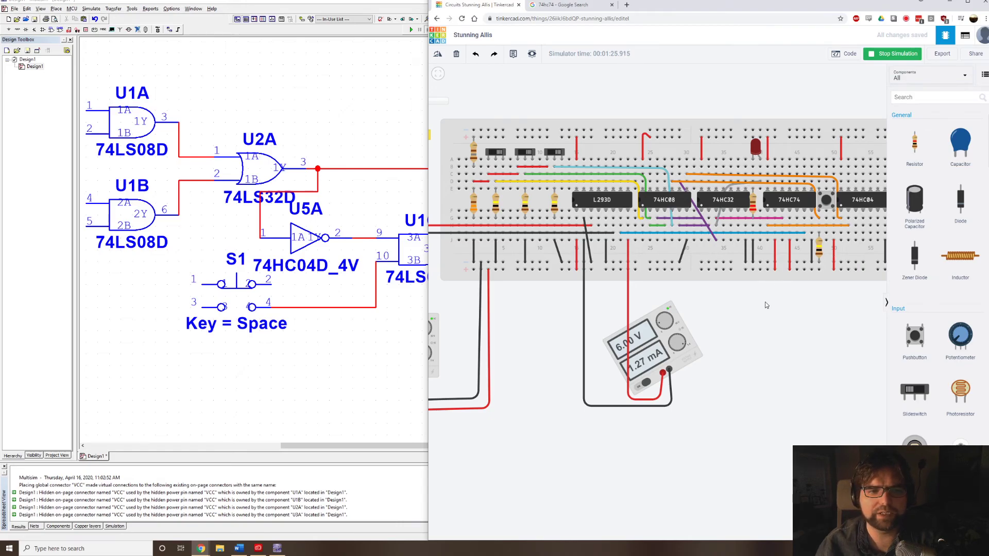
pyautogui.moveTo(742, 312); pyautogui.dragTo(719, 305)
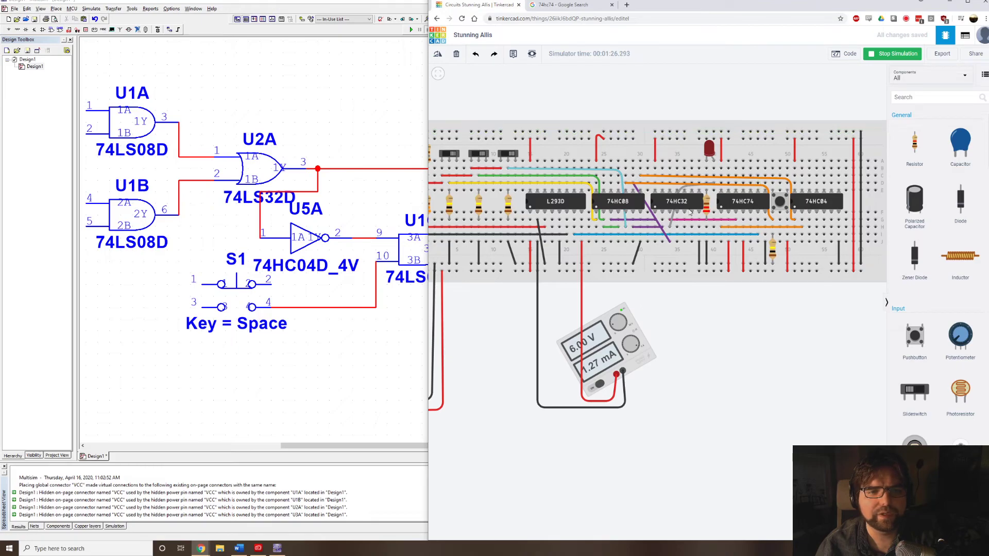
pyautogui.scroll(3, 686, 215)
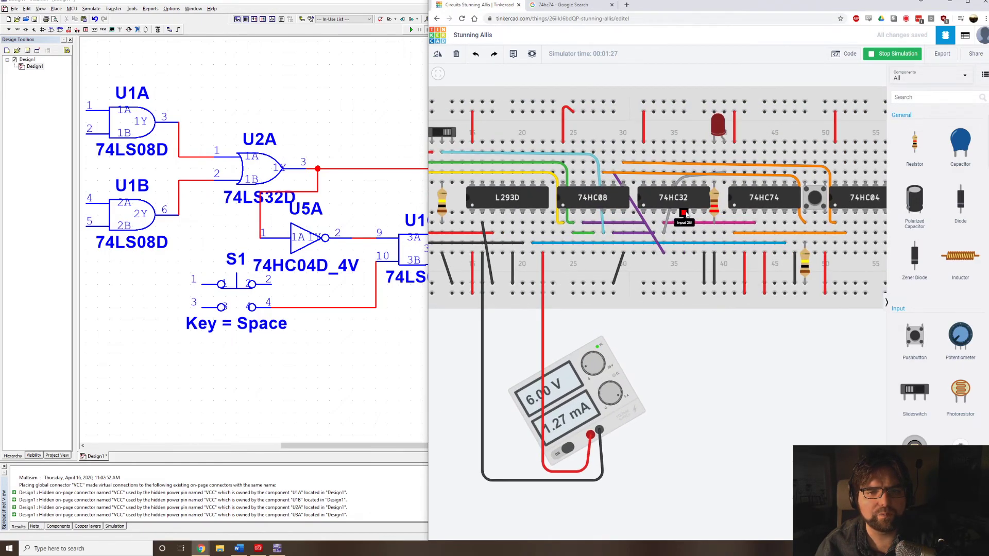
pyautogui.click(640, 215)
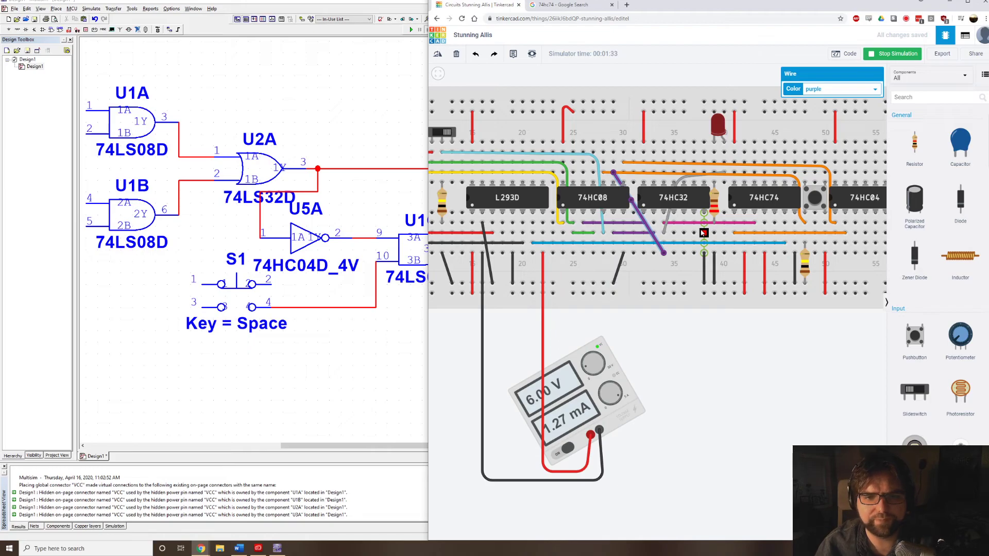
pyautogui.press('Delete')
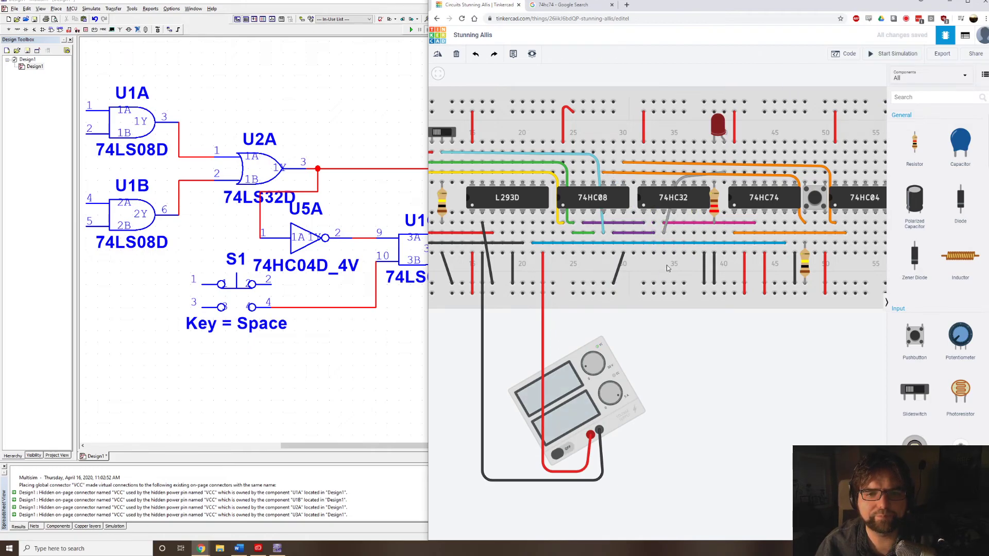
# Draw a straight wire below the blue wire from the 74HC32 output in column 34 to the 74HC04 input in column 53.
pyautogui.click(661, 254)
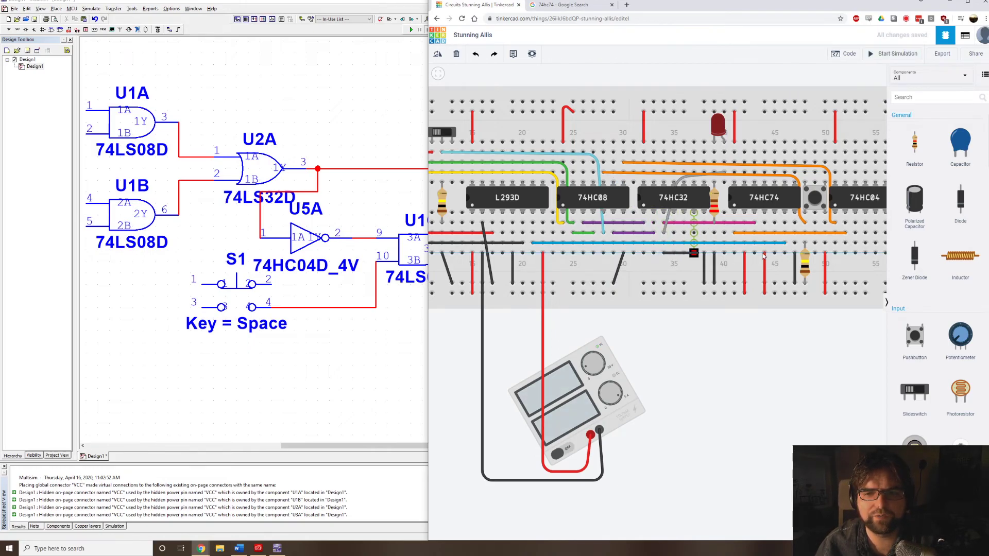
pyautogui.click(855, 254)
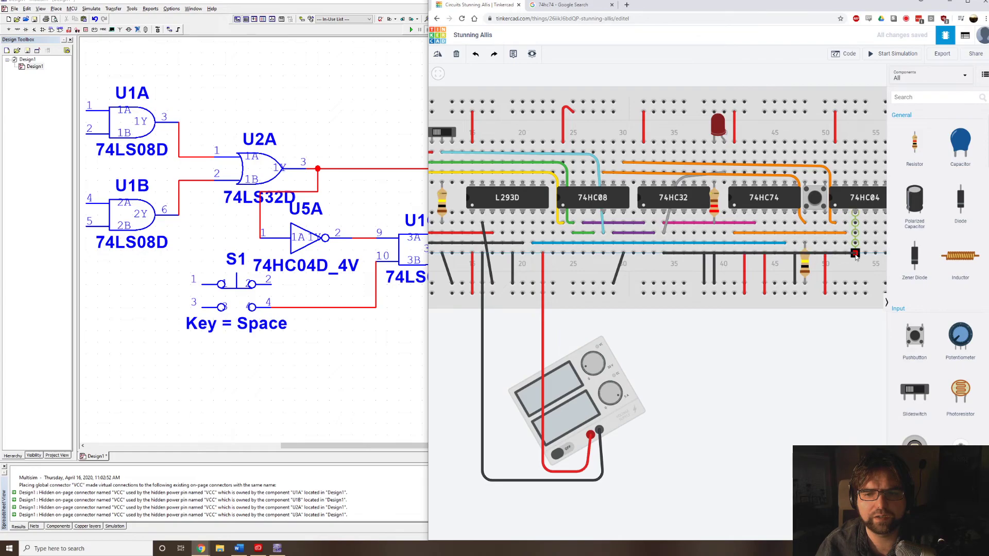
# Color the straight wire from the 74HC32 output to the 74HC04 input purple.
pyautogui.click(837, 90)
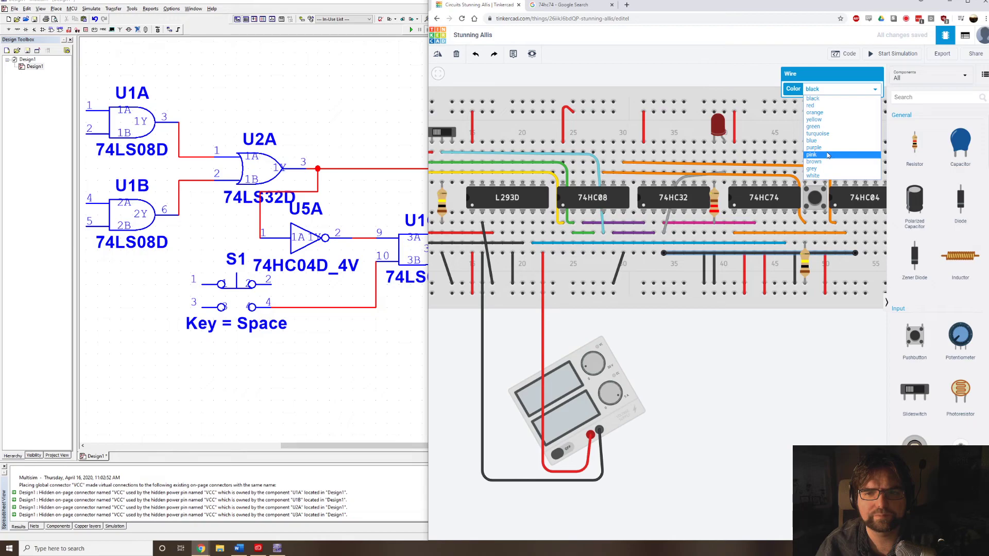
pyautogui.click(826, 148)
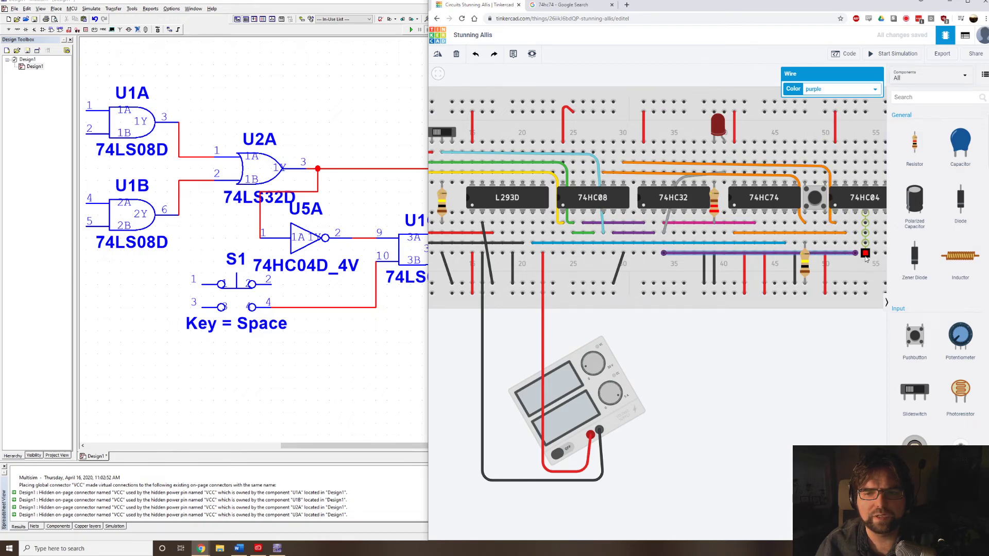
# Draw a wire from the 74HC04 output in column 54, below the other wires, up to the 74HC08 input in column 29.
pyautogui.moveTo(866, 259); pyautogui.dragTo(613, 271)
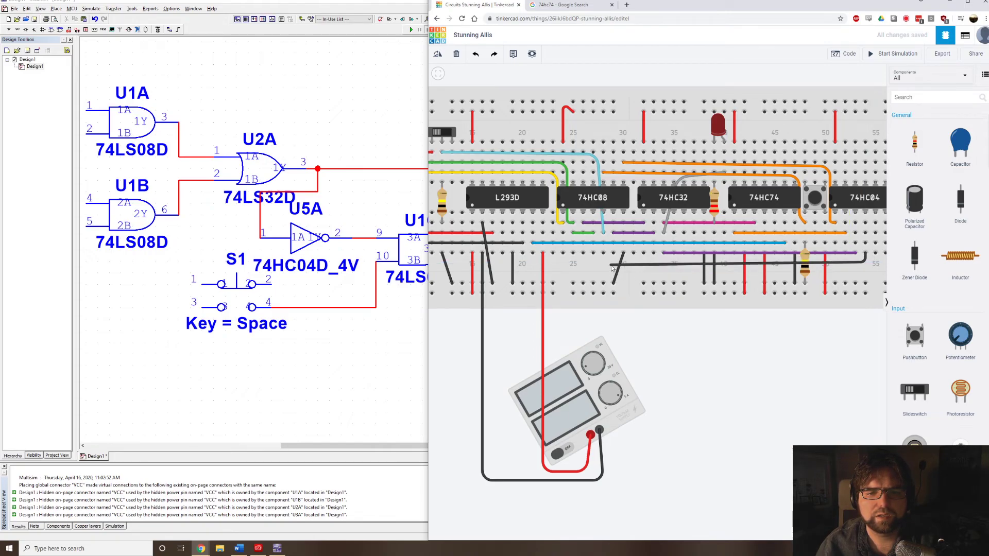
pyautogui.click(611, 265)
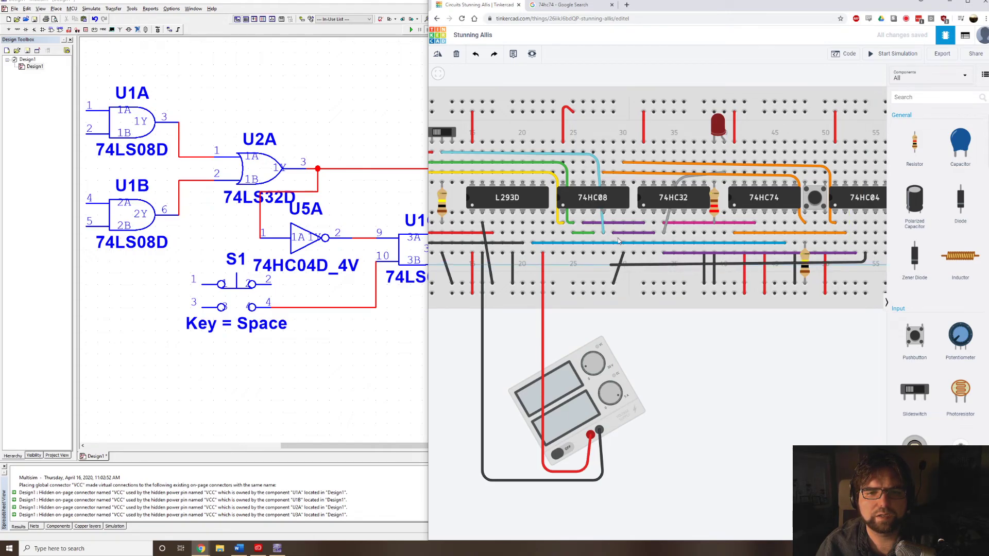
pyautogui.click(614, 175)
pyautogui.click(825, 102)
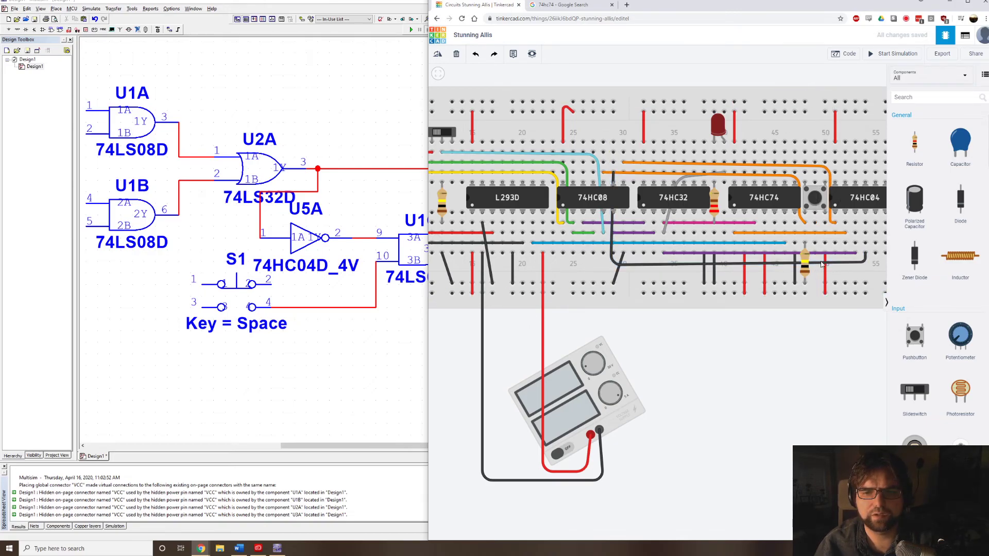
pyautogui.click(838, 262)
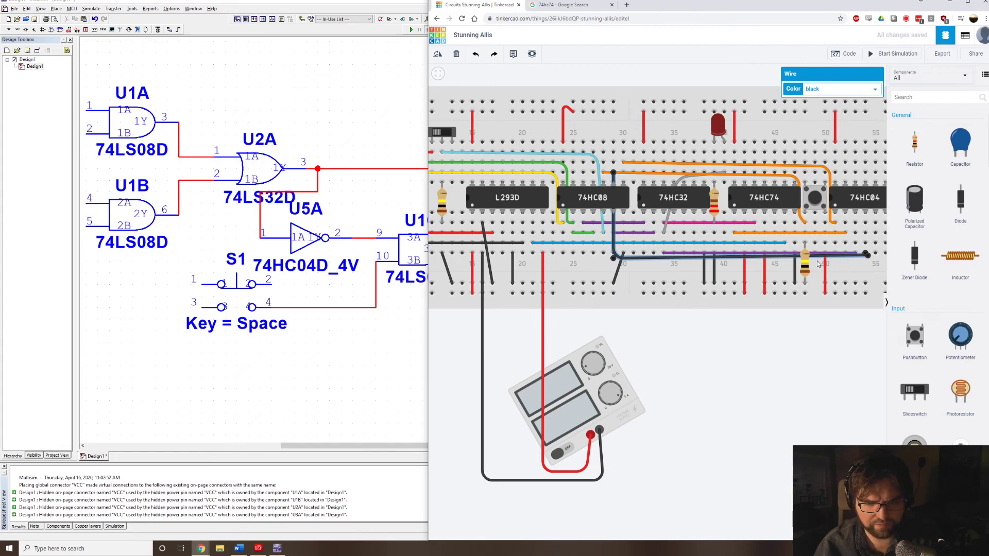
pyautogui.hotkey('ctrl', 'z')
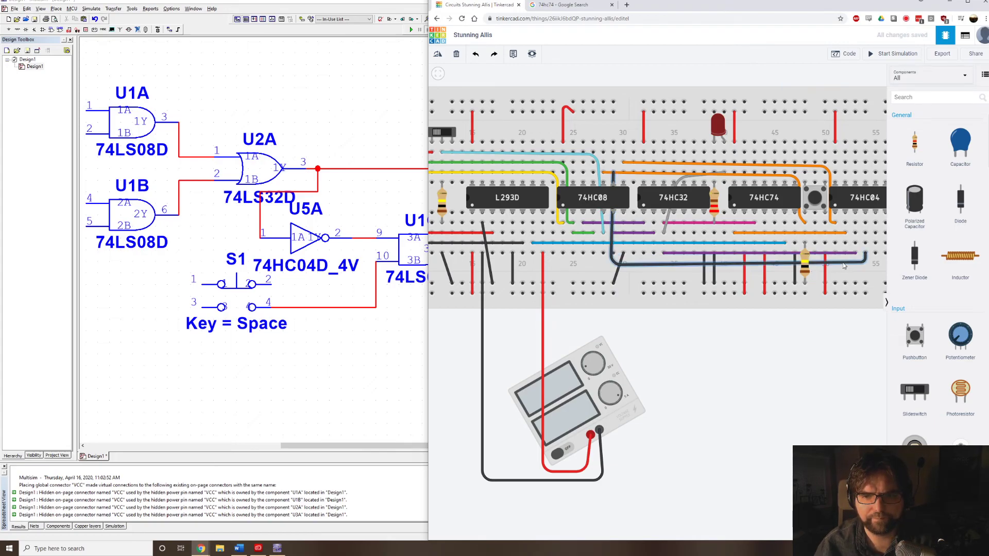
# Color the bent wire from the 74HC04 output to the 74HC08 input purple.
pyautogui.click(844, 264)
pyautogui.click(870, 88)
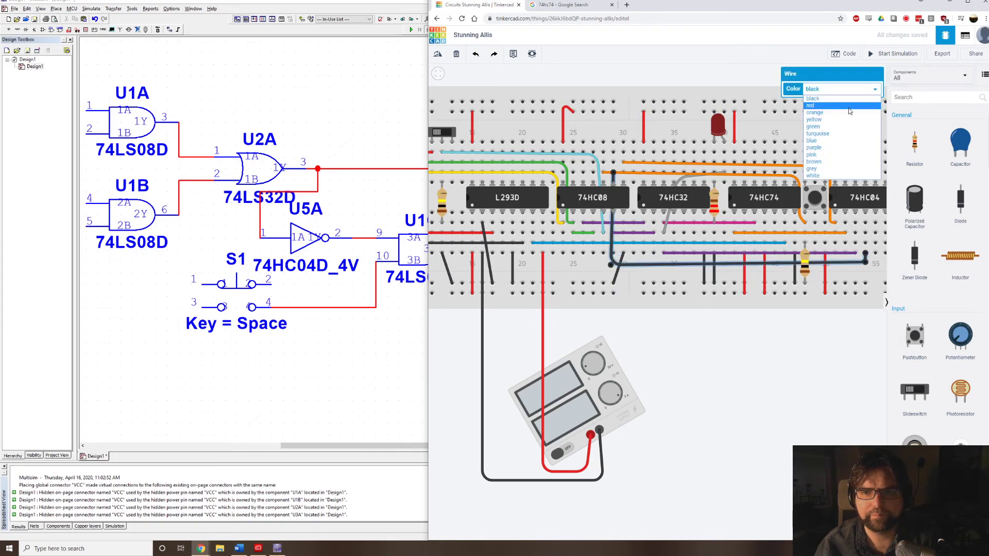
pyautogui.click(842, 148)
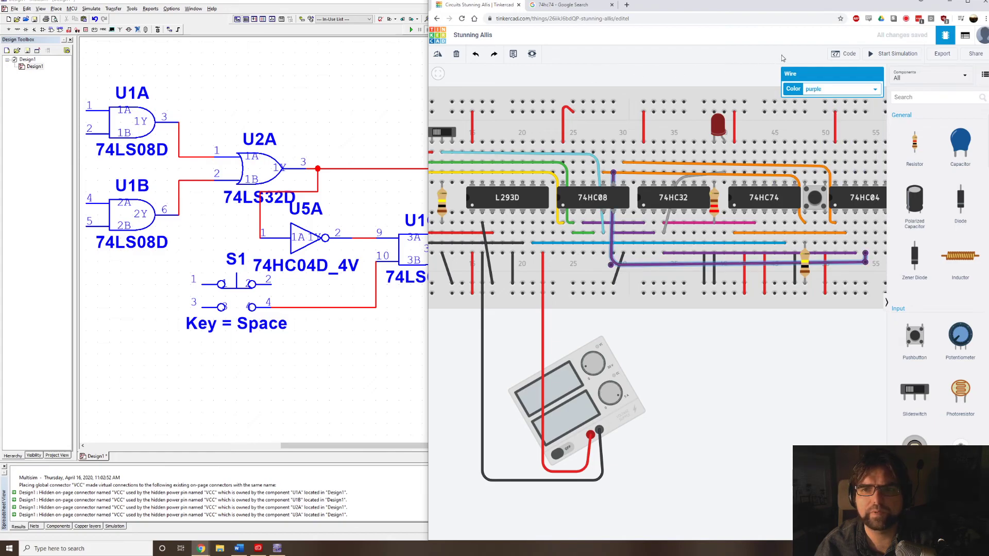
# Start the simulation and flip the slide switches to test the LED and motor, keeping the whole circuit in view.
pyautogui.click(880, 56)
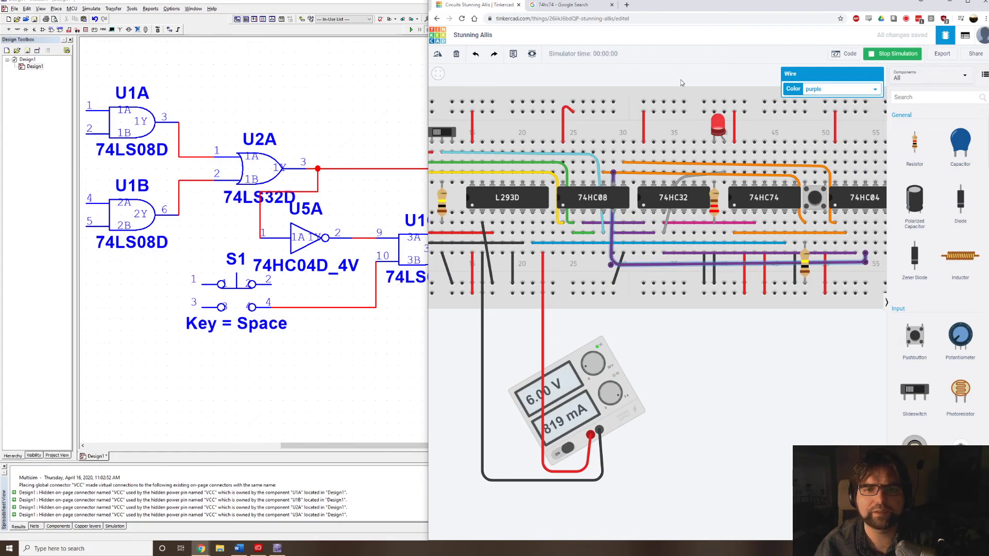
pyautogui.scroll(-2, 681, 82)
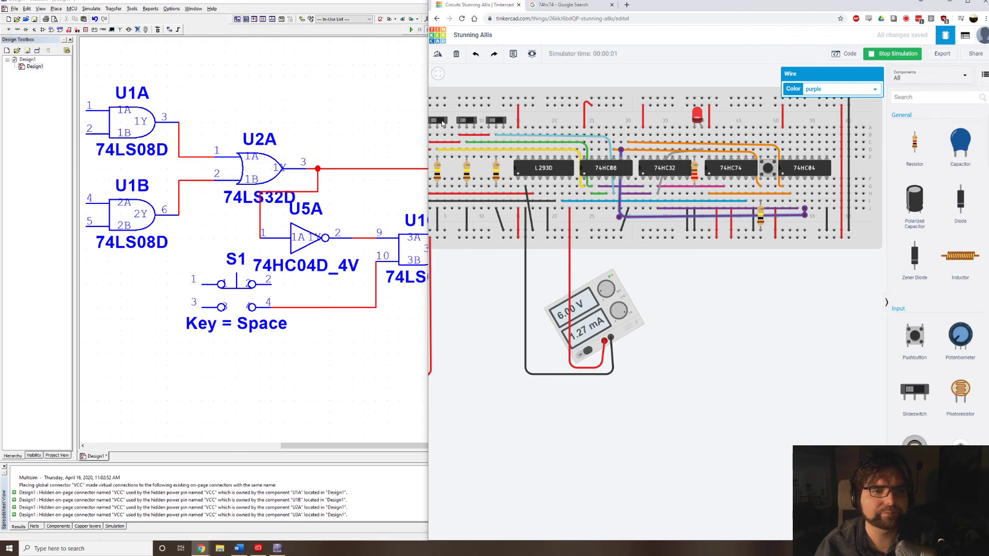
pyautogui.click(442, 123)
pyautogui.click(473, 122)
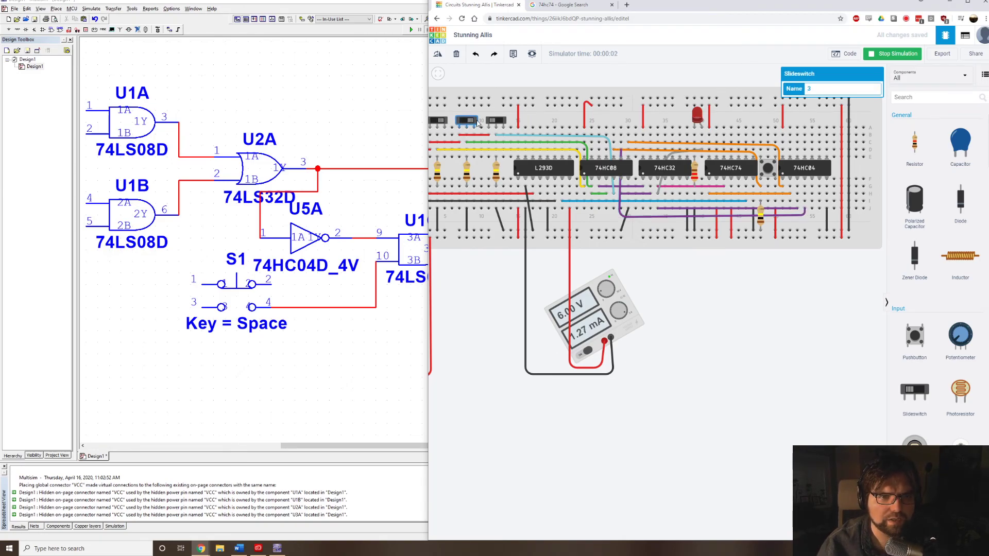
pyautogui.click(497, 118)
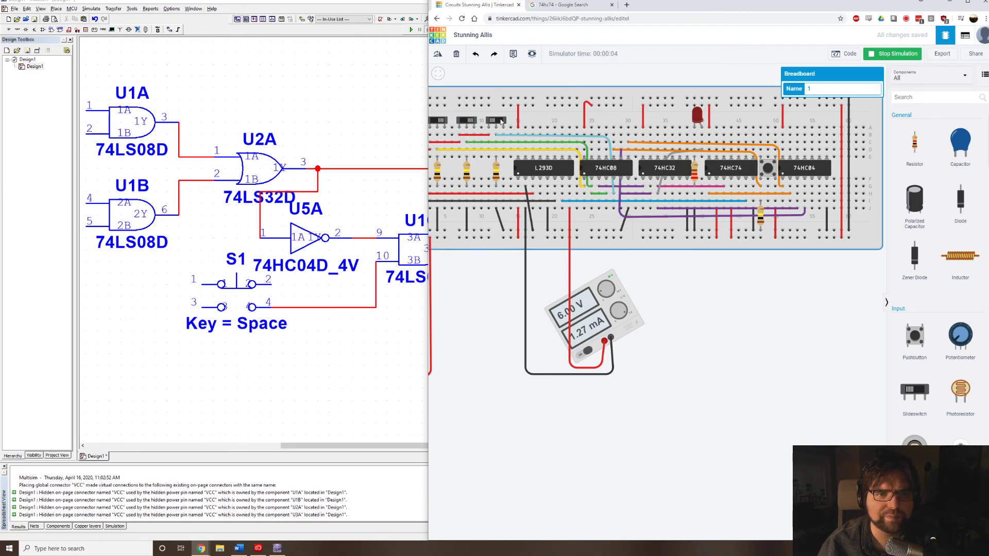
pyautogui.click(500, 120)
pyautogui.scroll(-5, 572, 105)
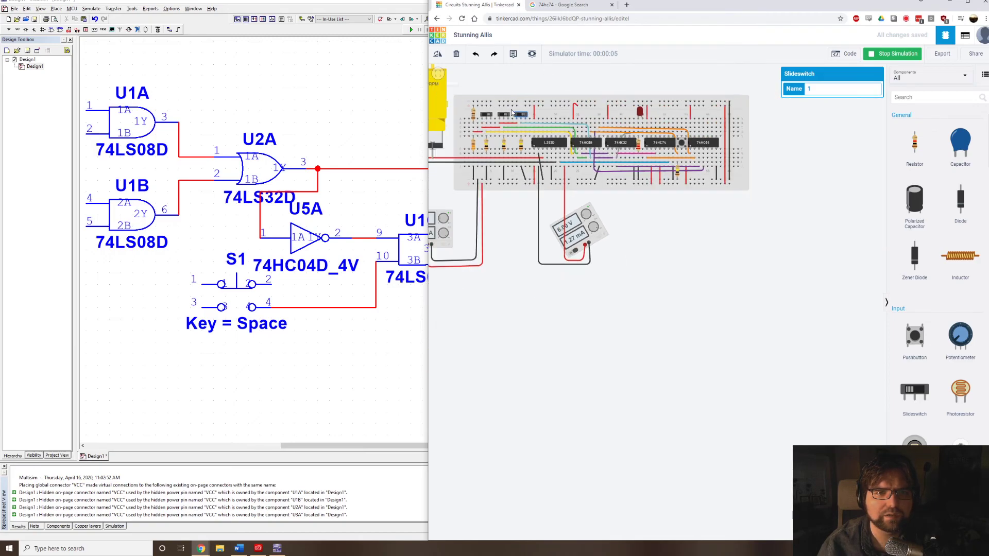
pyautogui.moveTo(502, 91); pyautogui.dragTo(597, 131)
pyautogui.scroll(2, 597, 131)
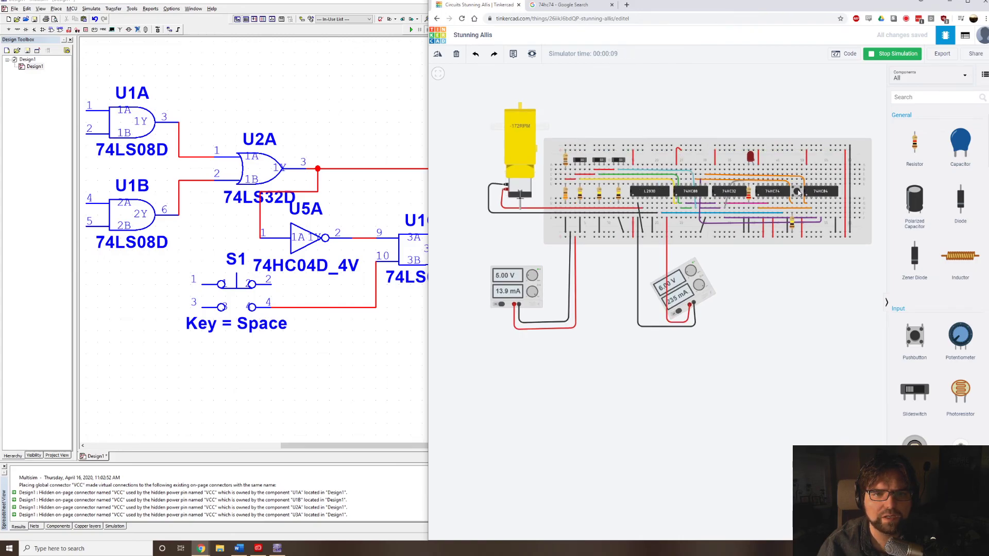
# Toggle the three slide switches again and operate the pushbutton to test the clear logic, and stop the simulation.
pyautogui.click(621, 162)
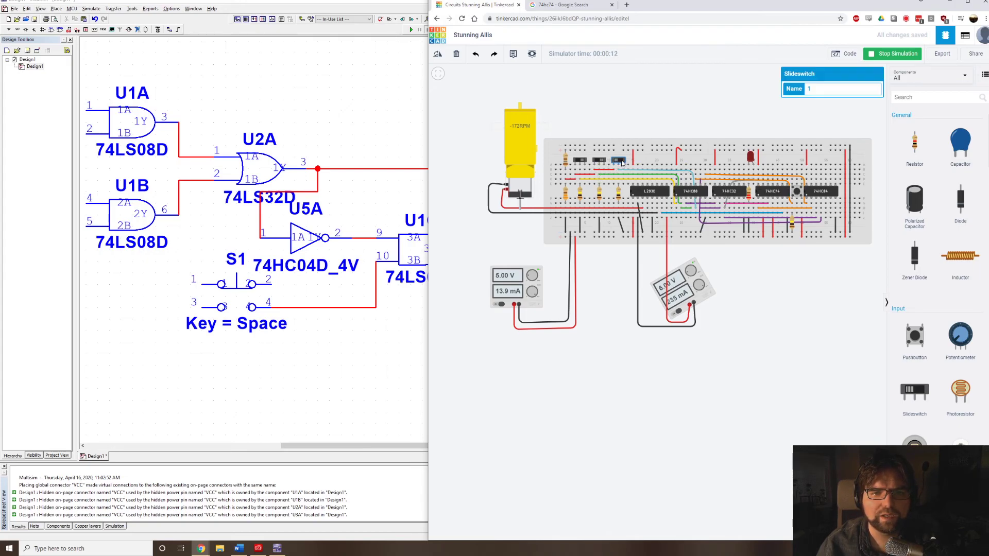
pyautogui.click(581, 161)
pyautogui.click(599, 161)
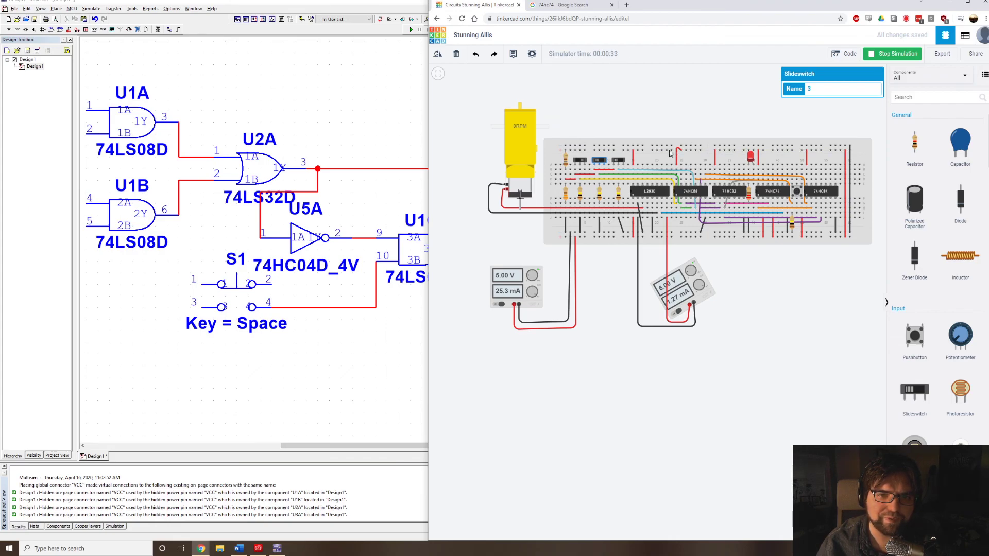
pyautogui.click(618, 160)
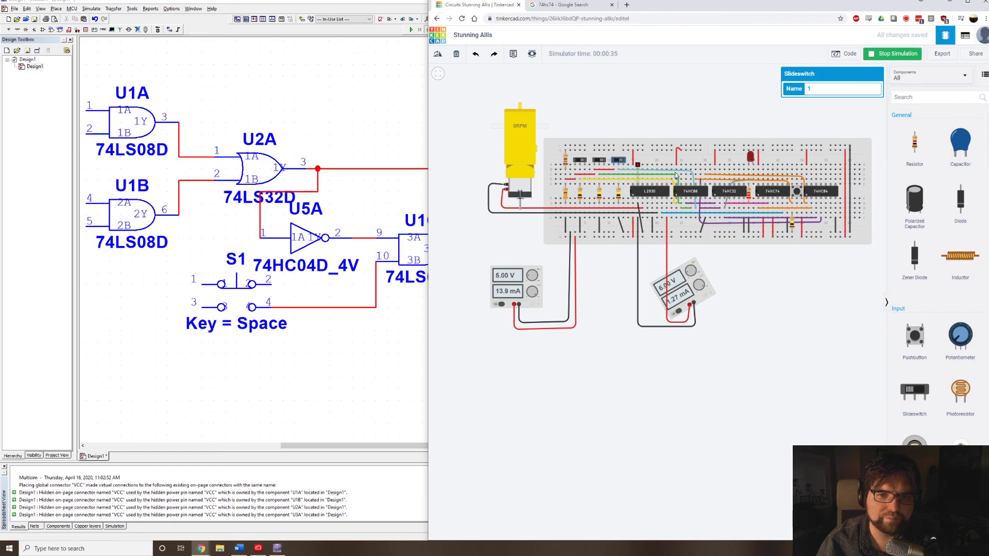
pyautogui.click(796, 194)
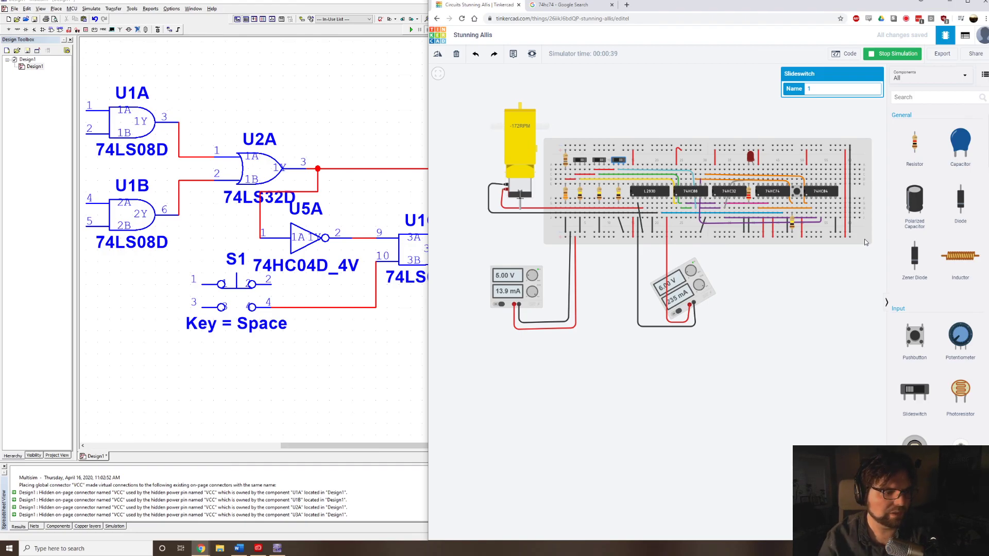
pyautogui.scroll(1, 865, 242)
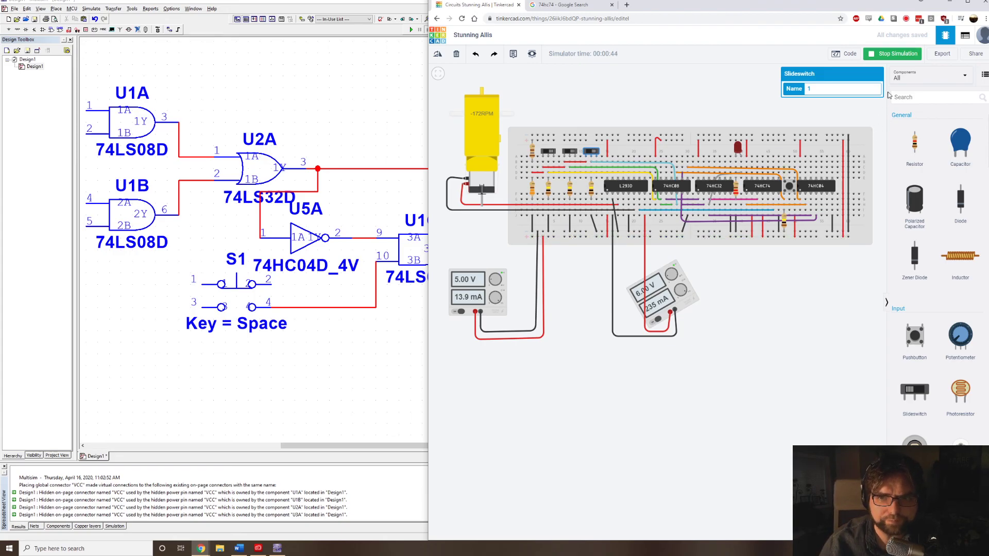
pyautogui.click(890, 54)
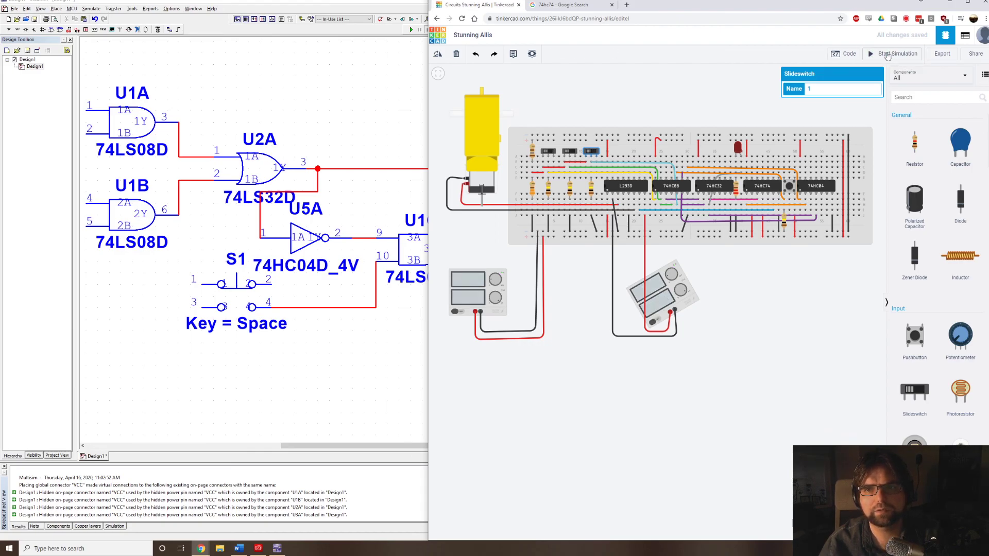